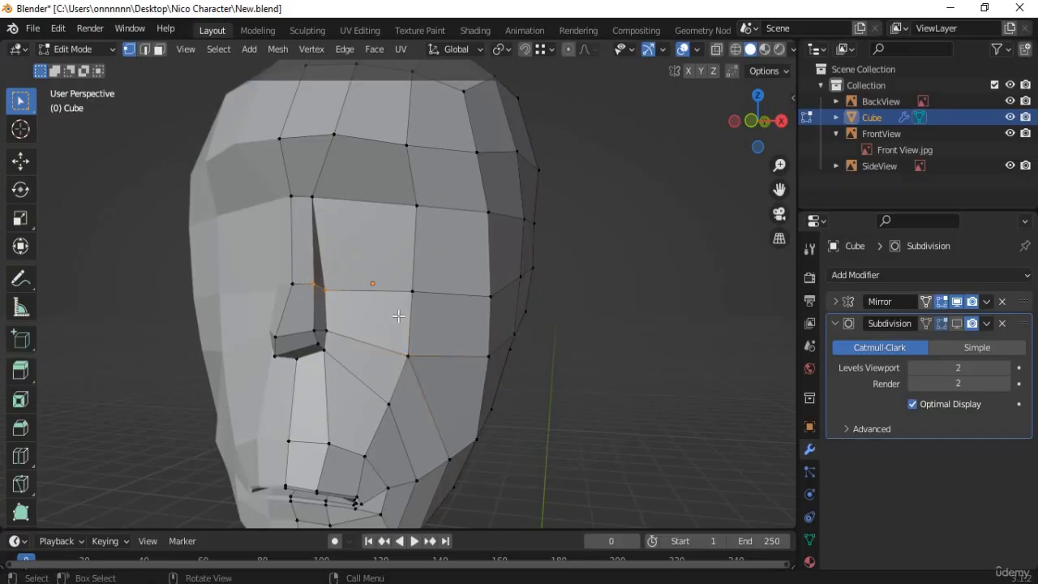
- In edge selection, select the edges above the eye, running from the nose bridge outward to the side of the face
{"action": "middle_click_drag", "start_coordinate": [394, 317], "coordinate": [424, 344]}
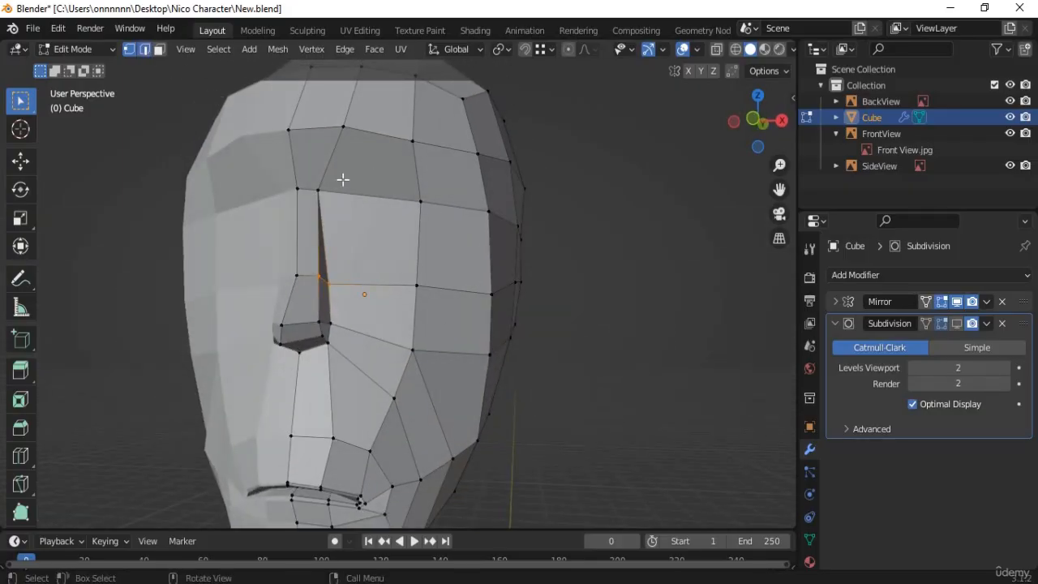
{"action": "key", "text": "2"}
{"action": "left_click", "coordinate": [309, 191], "text": "shift"}
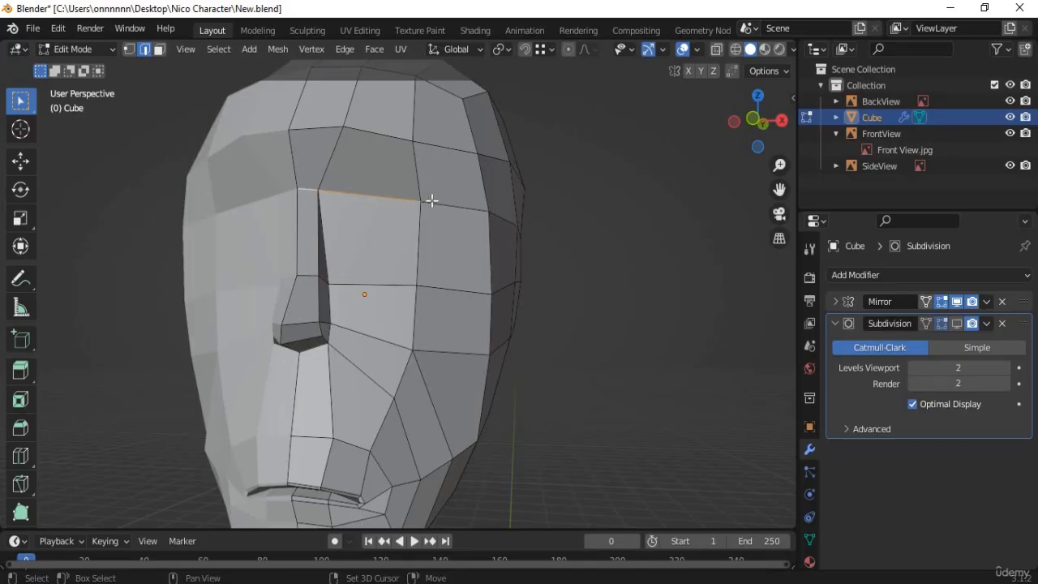
{"action": "left_click", "coordinate": [467, 216], "text": "shift"}
{"action": "mouse_move", "coordinate": [475, 262]}
{"action": "middle_mouse_down"}
{"action": "mouse_move", "coordinate": [463, 262]}
{"action": "mouse_move", "coordinate": [473, 276]}
{"action": "middle_mouse_up"}
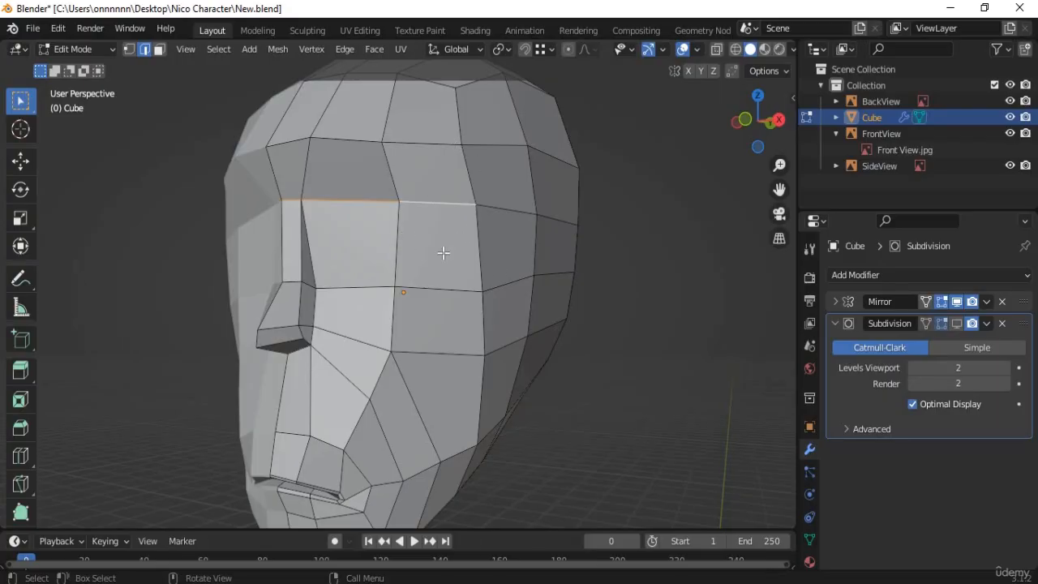
- Preview the Subdivision modifier in the viewport, and try smooth shading on the head in Object Mode
{"action": "middle_click_drag", "start_coordinate": [443, 248], "coordinate": [528, 315]}
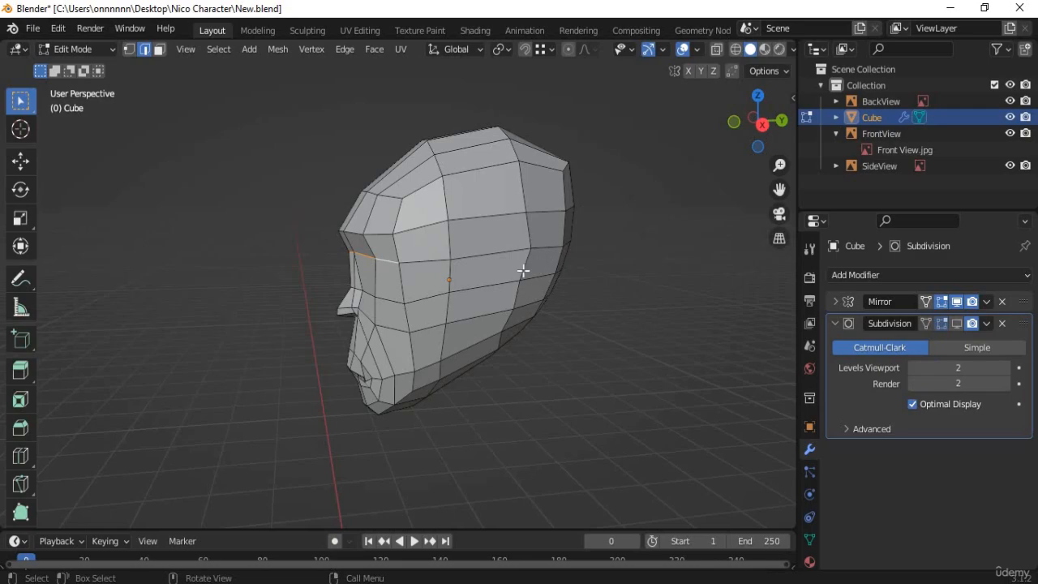
{"action": "left_click", "coordinate": [957, 324]}
{"action": "left_click", "coordinate": [958, 325]}
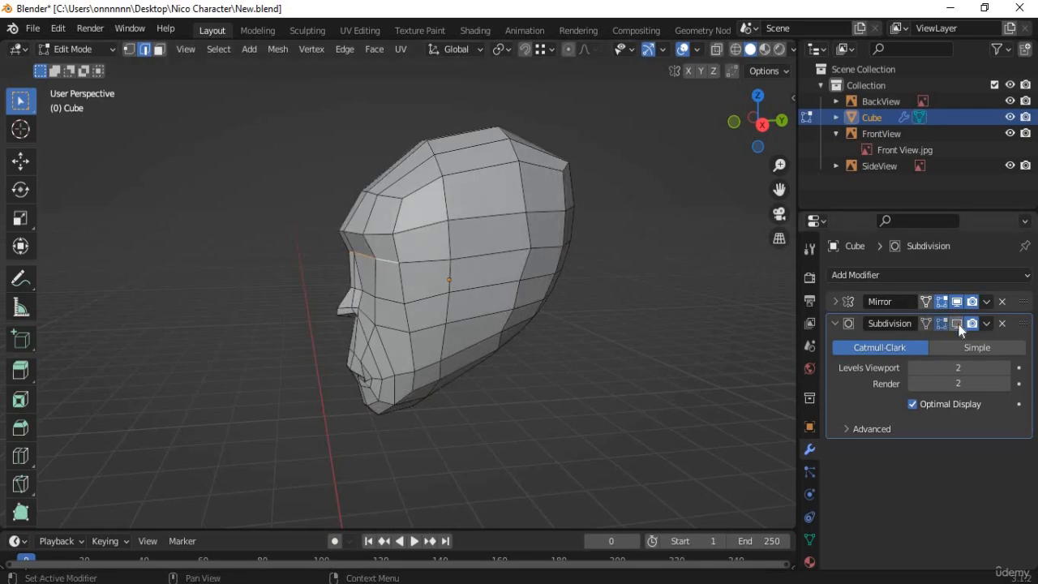
{"action": "right_click", "coordinate": [424, 262]}
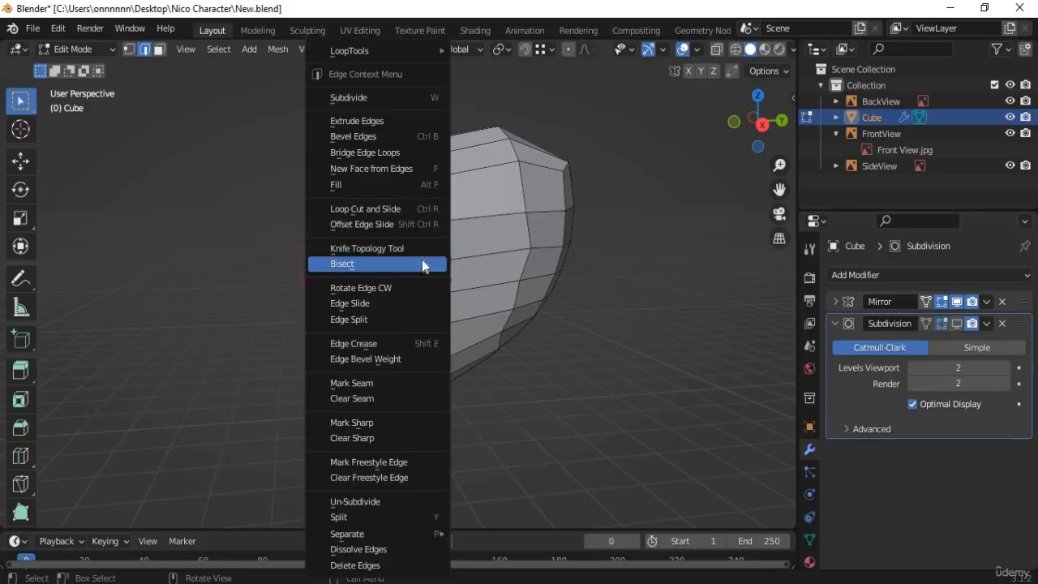
{"action": "left_click", "coordinate": [77, 49]}
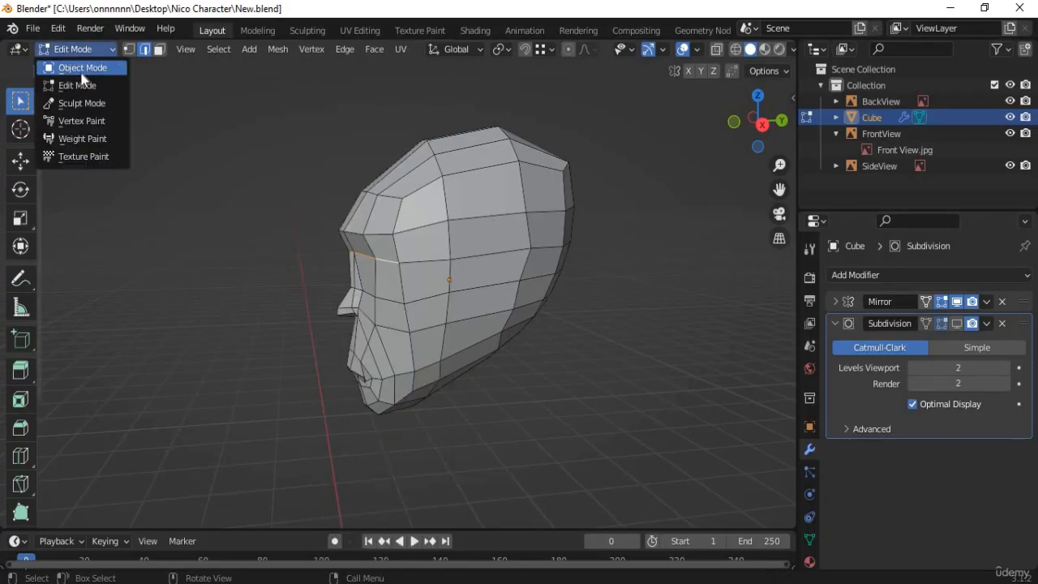
{"action": "left_click", "coordinate": [84, 68]}
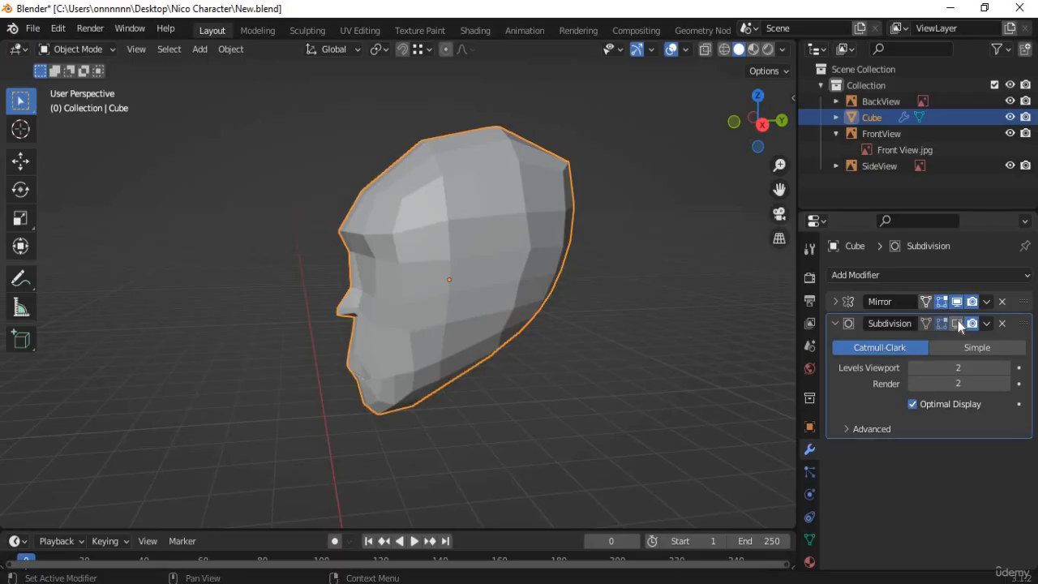
{"action": "right_click", "coordinate": [425, 255]}
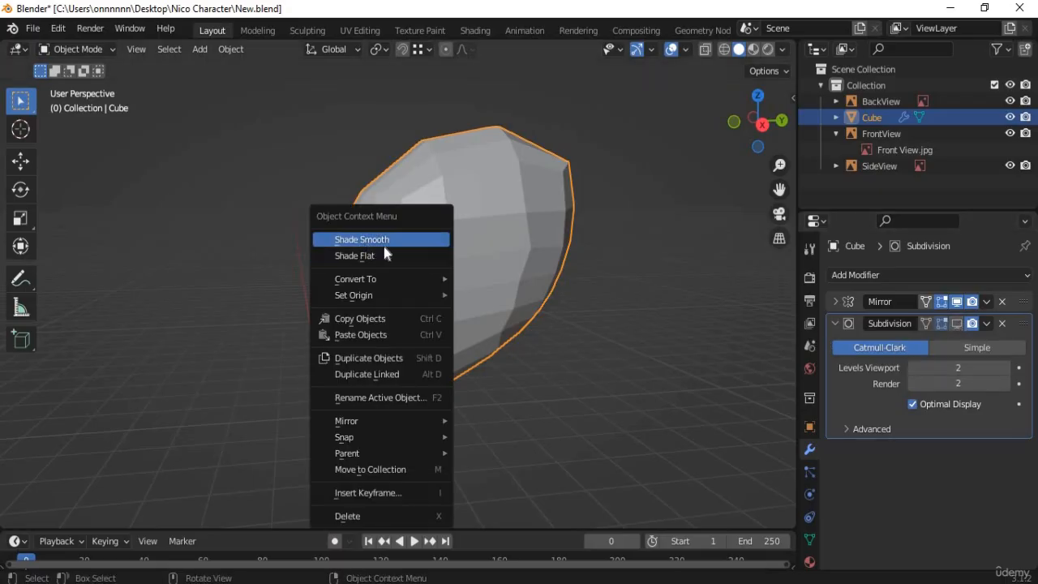
{"action": "left_click", "coordinate": [385, 240]}
- Set the head back to flat shading and return to Edit Mode
{"action": "right_click", "coordinate": [405, 244]}
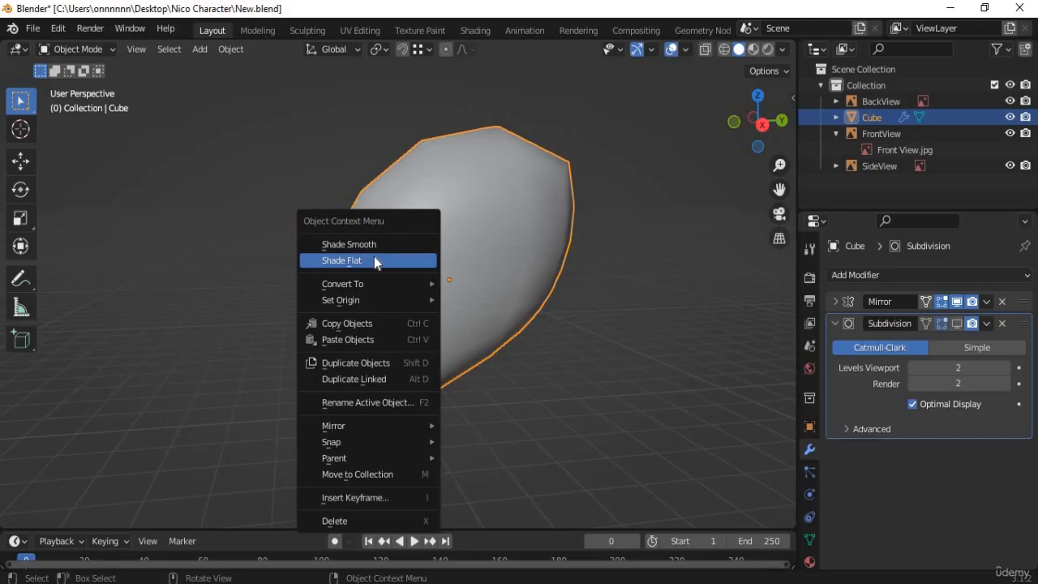
{"action": "left_click", "coordinate": [374, 260]}
{"action": "mouse_move", "coordinate": [373, 260]}
{"action": "middle_mouse_down"}
{"action": "mouse_move", "coordinate": [433, 341]}
{"action": "mouse_move", "coordinate": [415, 199]}
{"action": "middle_mouse_up"}
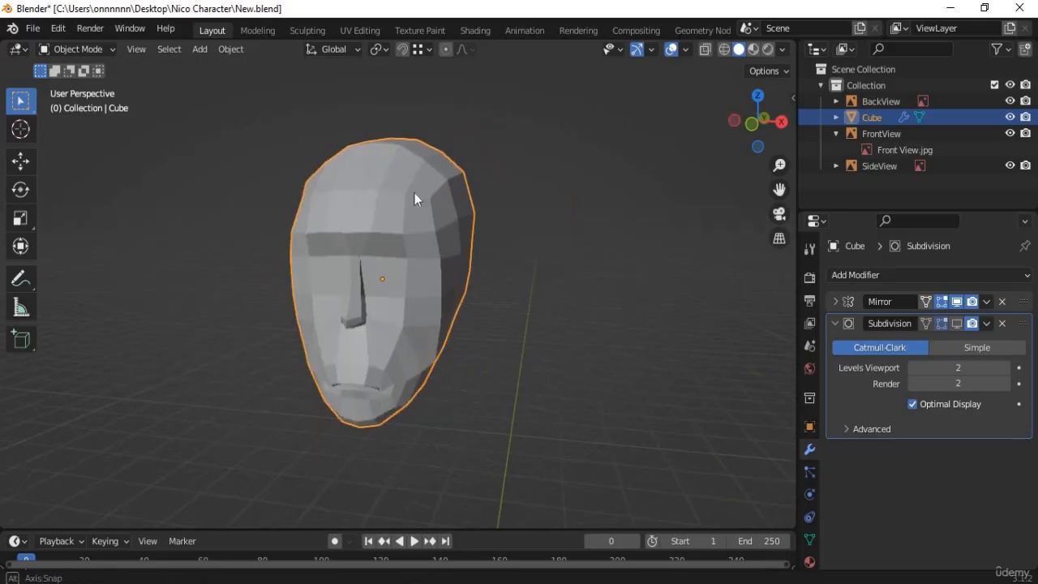
{"action": "left_click", "coordinate": [77, 48]}
{"action": "left_click", "coordinate": [77, 87]}
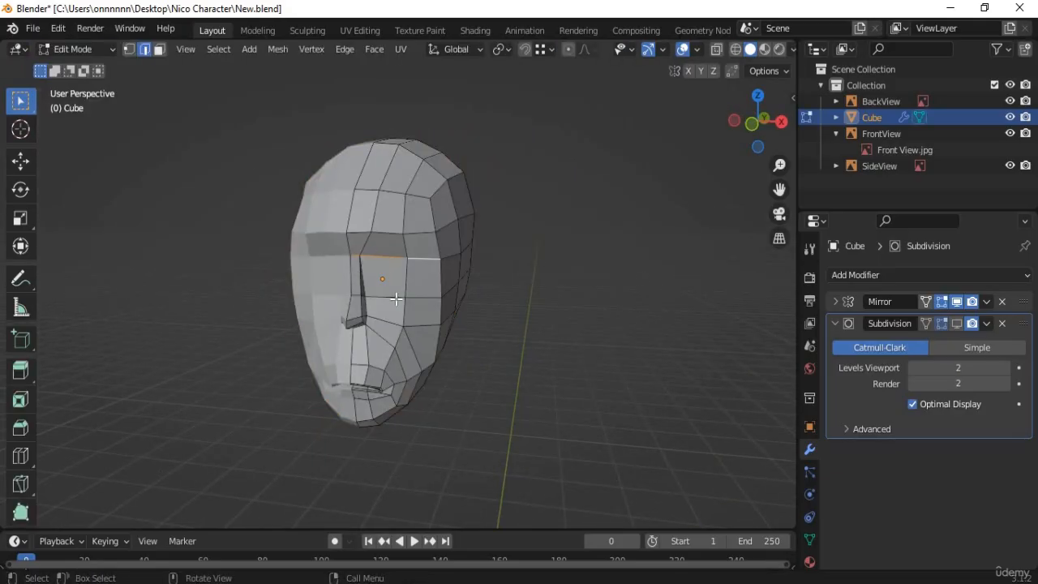
- Extend the edge selection down the outer side of the eye area and back under the eye to the nose
{"action": "scroll", "coordinate": [406, 324], "scroll_direction": "up", "scroll_amount": 4}
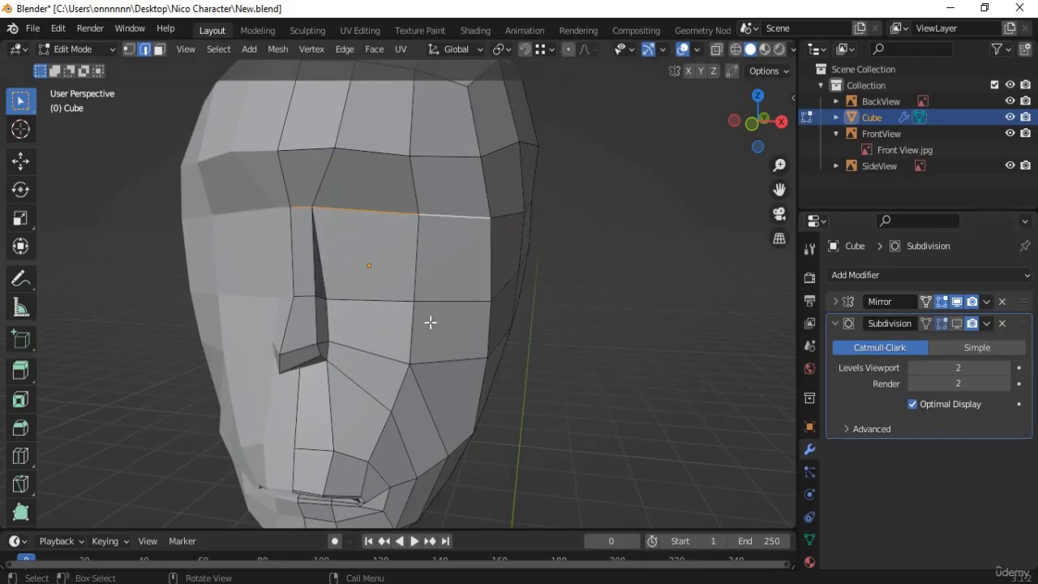
{"action": "middle_click_drag", "start_coordinate": [430, 322], "coordinate": [438, 241]}
{"action": "left_click", "coordinate": [493, 311], "text": "shift"}
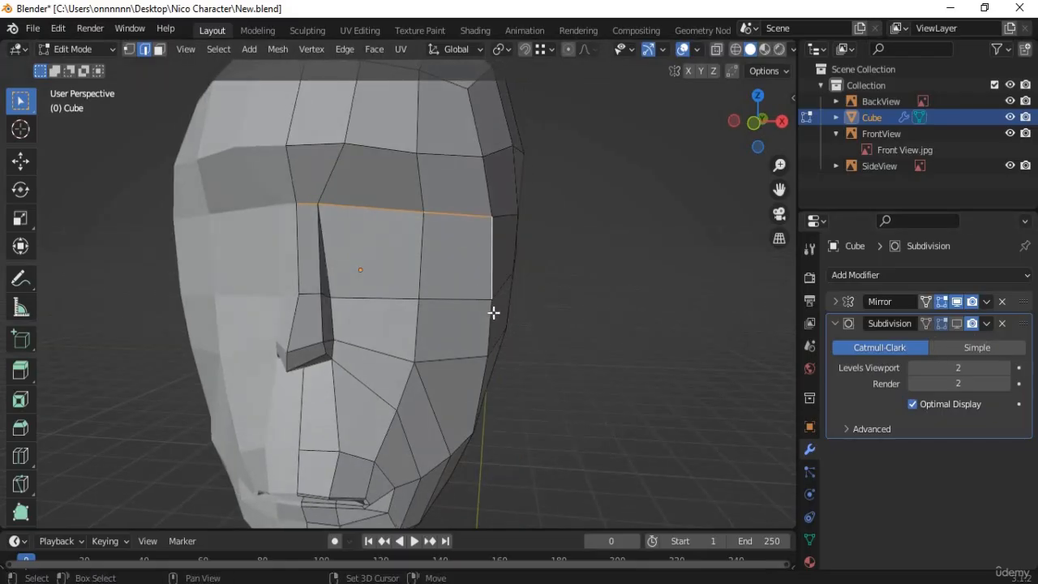
{"action": "left_click", "coordinate": [491, 324], "text": "shift"}
{"action": "left_click", "coordinate": [463, 359], "text": "shift"}
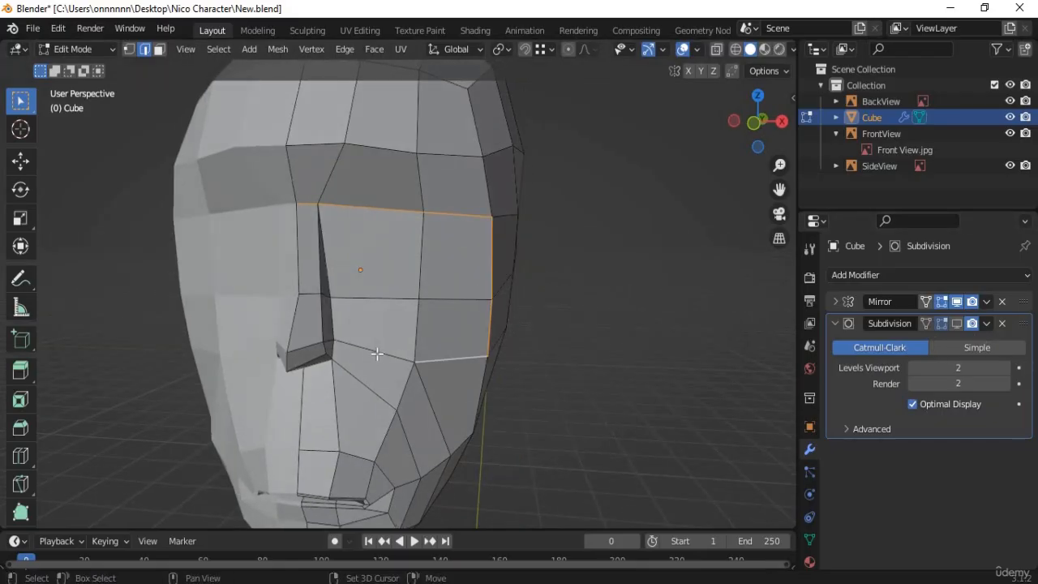
{"action": "left_click", "coordinate": [332, 345], "text": "shift"}
{"action": "left_click", "coordinate": [306, 345], "text": "shift"}
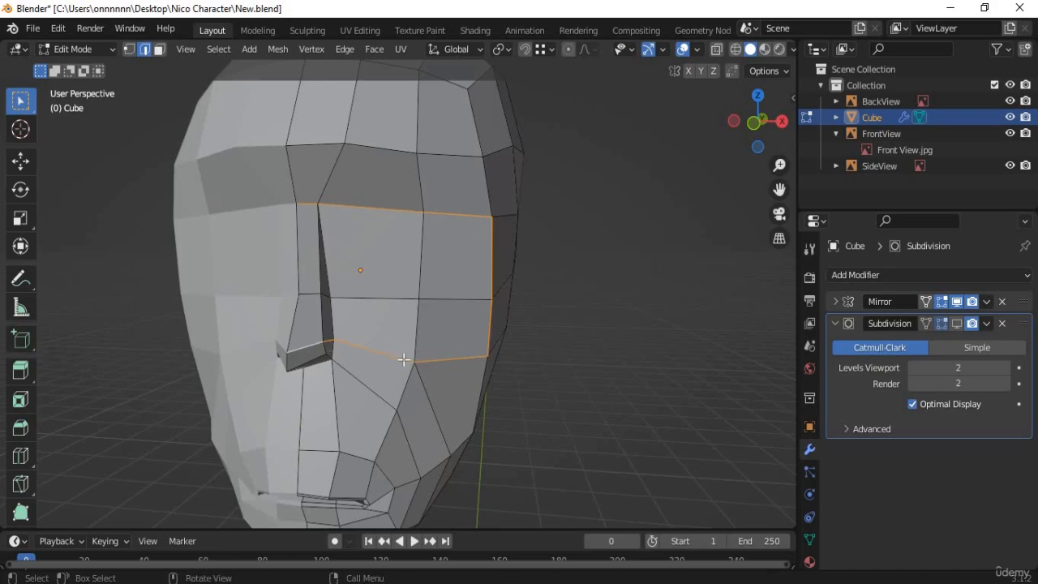
- Compare the selected eye outline with the reference image in front view, using X-ray display
{"action": "mouse_move", "coordinate": [406, 359]}
{"action": "middle_mouse_down"}
{"action": "mouse_move", "coordinate": [364, 343]}
{"action": "mouse_move", "coordinate": [407, 345]}
{"action": "middle_mouse_up"}
{"action": "key", "text": "KP_1"}
{"action": "key", "text": "shift+z"}
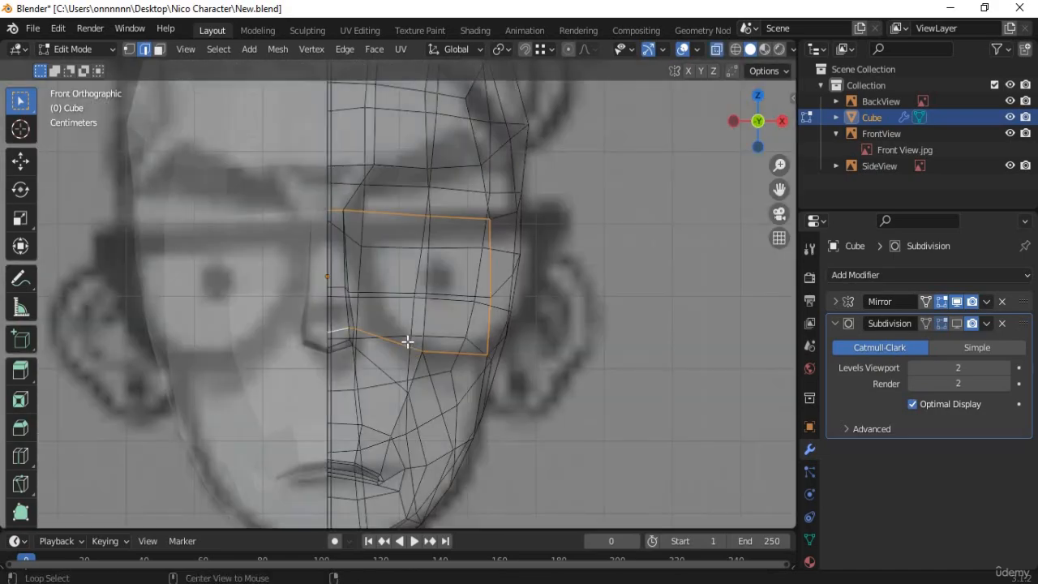
{"action": "scroll", "coordinate": [456, 325], "scroll_direction": "up", "scroll_amount": 2}
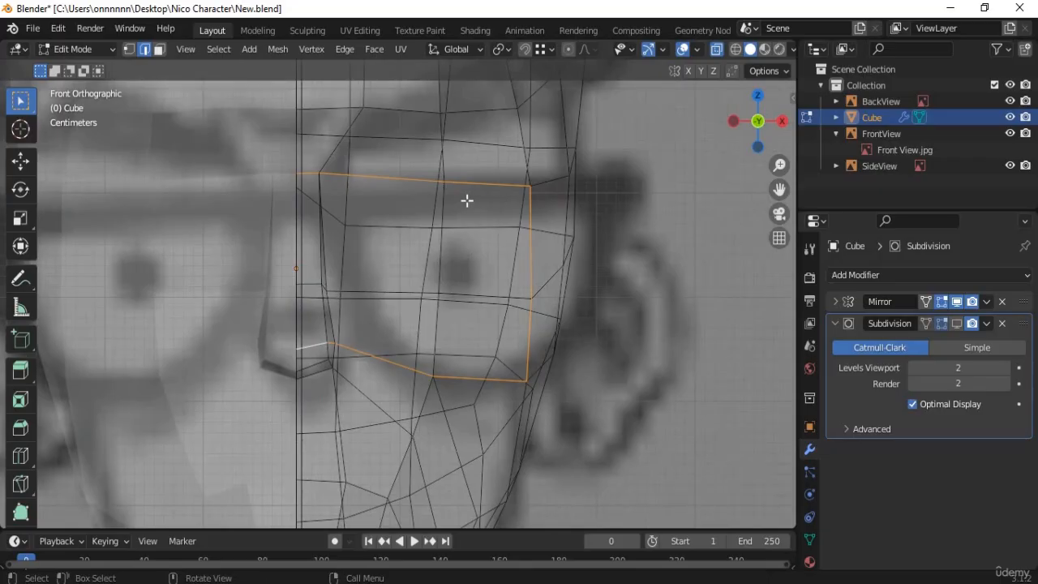
{"action": "key", "text": "alt+z"}
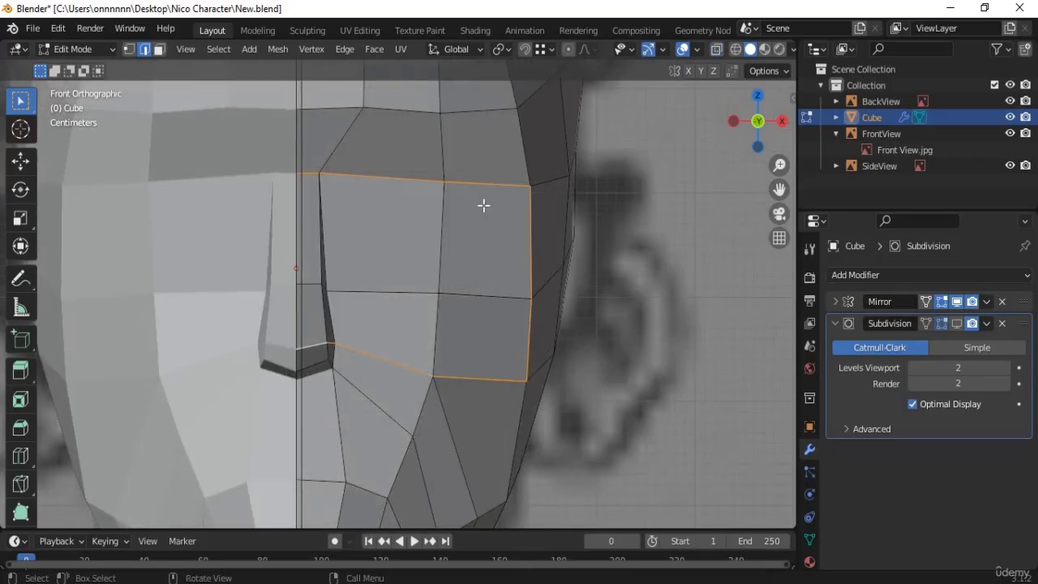
{"action": "scroll", "coordinate": [490, 200], "scroll_direction": "down", "scroll_amount": 1}
{"action": "scroll", "coordinate": [492, 215], "scroll_direction": "down", "scroll_amount": 1}
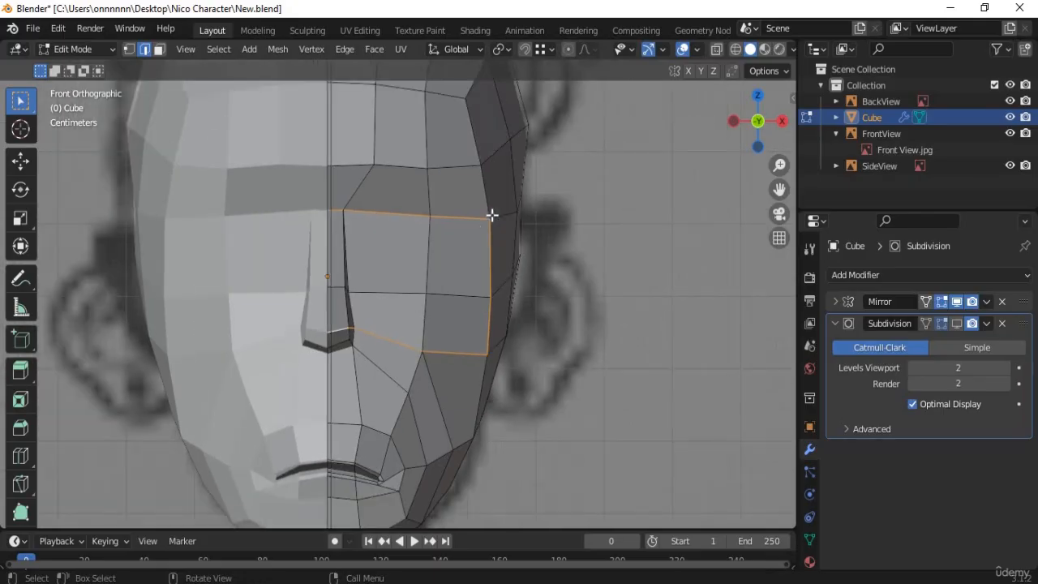
{"action": "scroll", "coordinate": [492, 215], "scroll_direction": "up", "scroll_amount": 3}
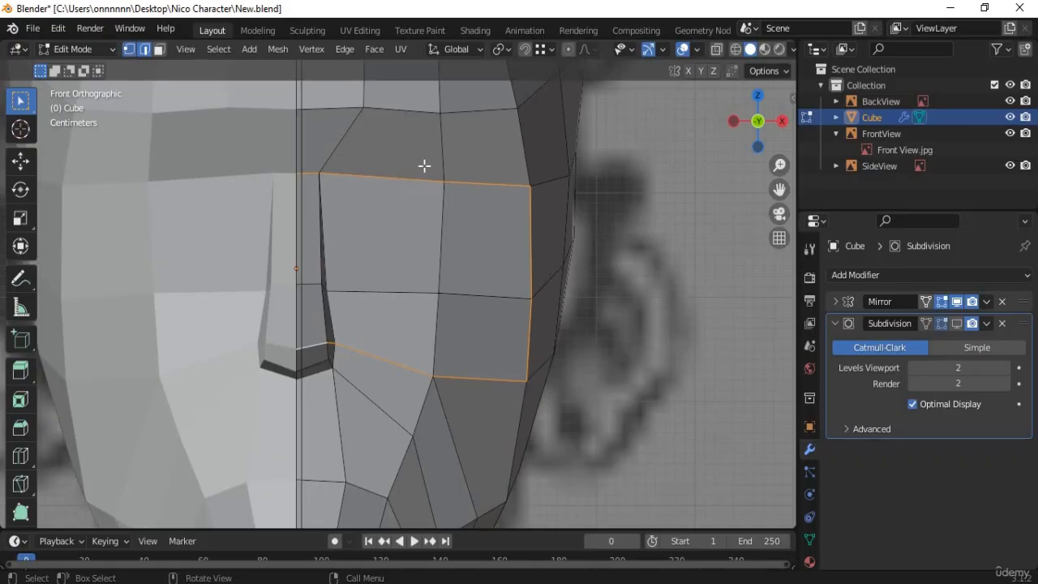
- Raise the middle vertex of the line above the eye about 0.011 m along Z, and raise its outer vertex level with it
{"action": "key", "text": "1"}
{"action": "left_click", "coordinate": [435, 195]}
{"action": "key", "text": "g"}
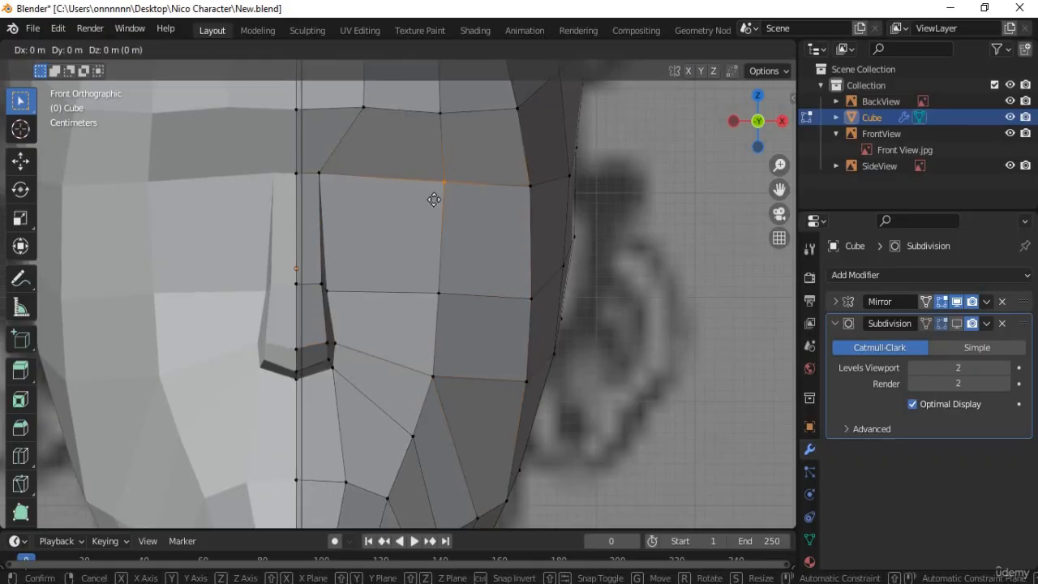
{"action": "key", "text": "z"}
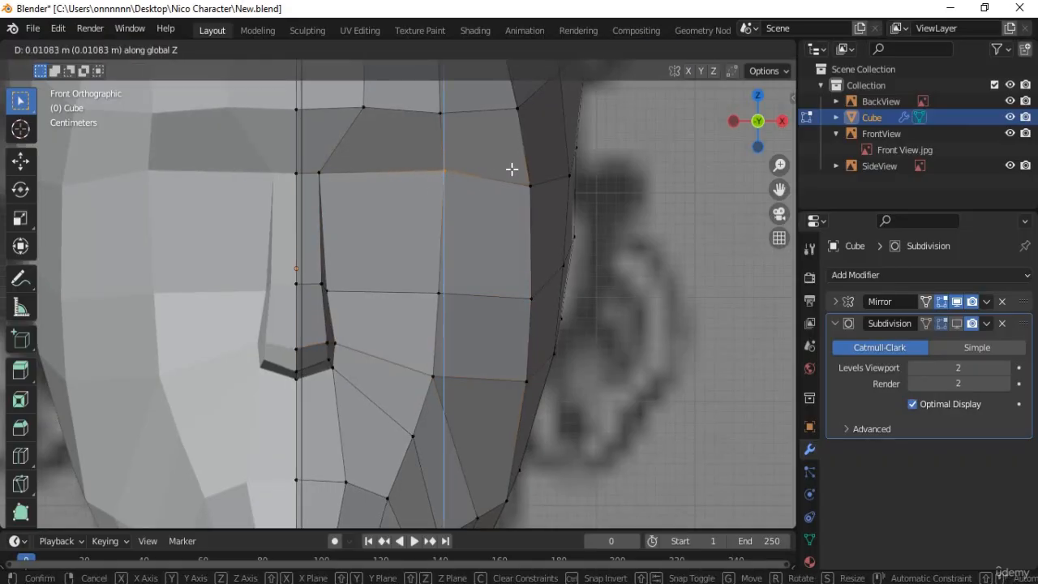
{"action": "left_click", "coordinate": [512, 170]}
{"action": "left_click", "coordinate": [517, 198]}
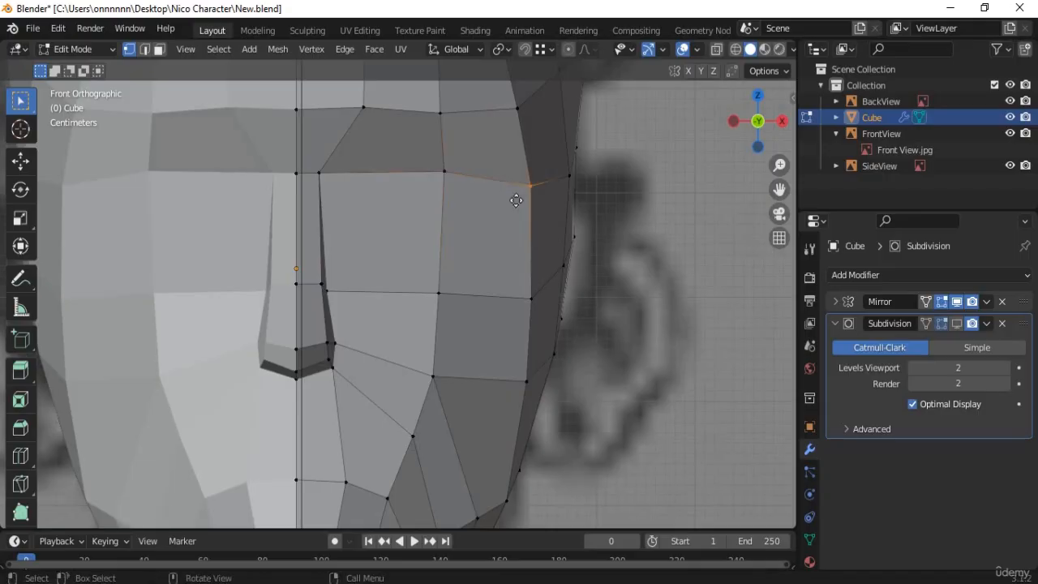
{"action": "key", "text": "g"}
{"action": "key", "text": "z"}
{"action": "left_click", "coordinate": [519, 190]}
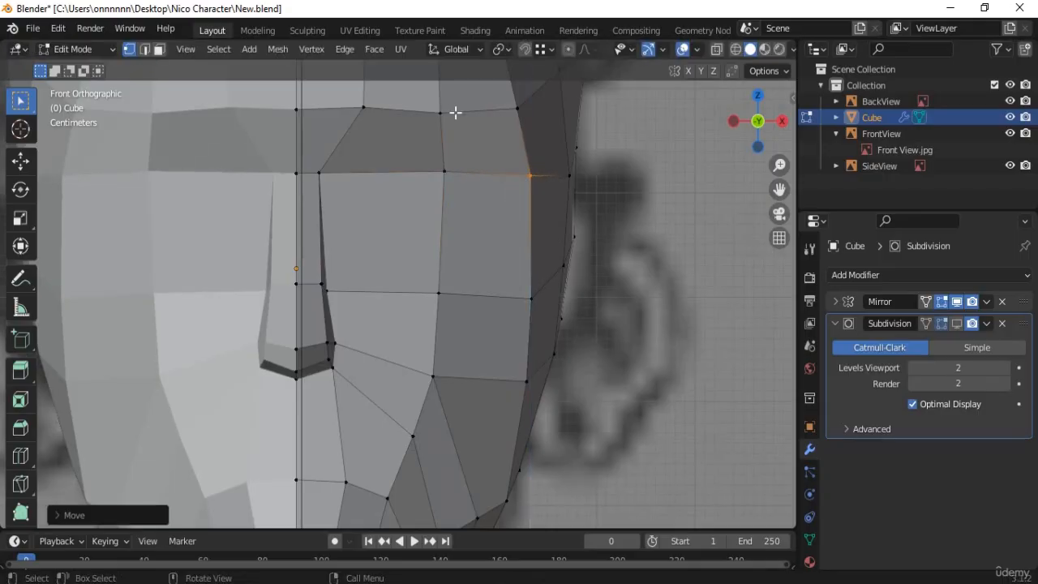
- Raise the middle vertex of the brow's upper row along Z and move its inner neighbour slightly up and toward the nose
{"action": "scroll", "coordinate": [459, 187], "scroll_direction": "up", "scroll_amount": 5, "text": "shift"}
{"action": "left_click", "coordinate": [443, 200]}
{"action": "key", "text": "g"}
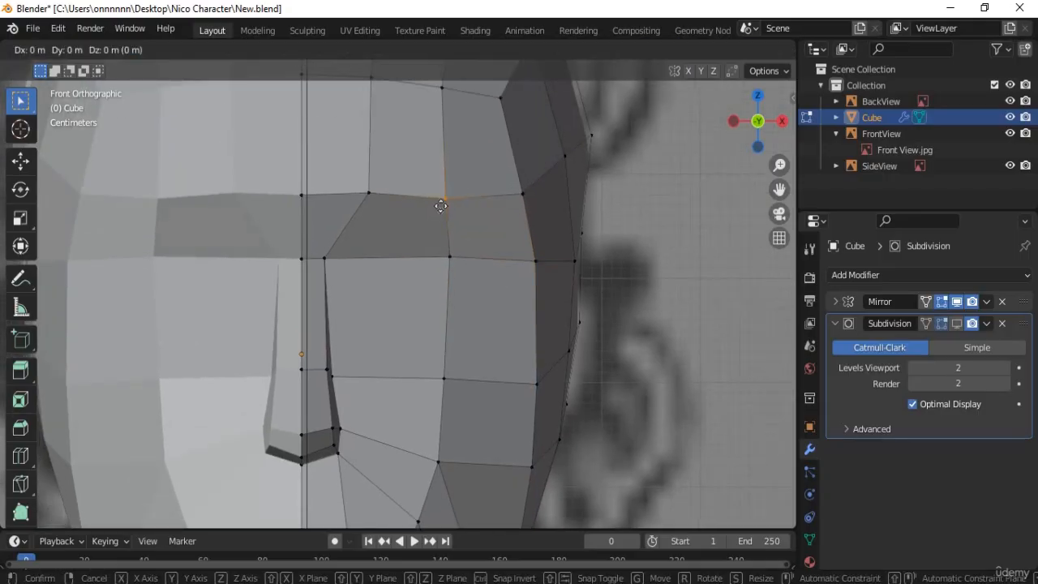
{"action": "key", "text": "z"}
{"action": "left_click", "coordinate": [381, 195]}
{"action": "left_click", "coordinate": [359, 204]}
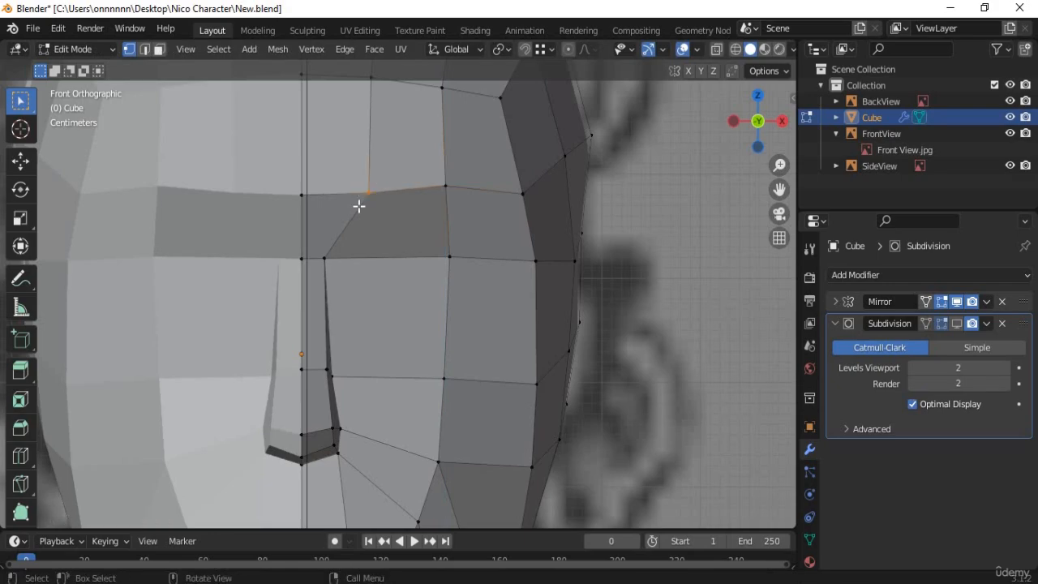
{"action": "key", "text": "g"}
{"action": "left_click", "coordinate": [349, 199]}
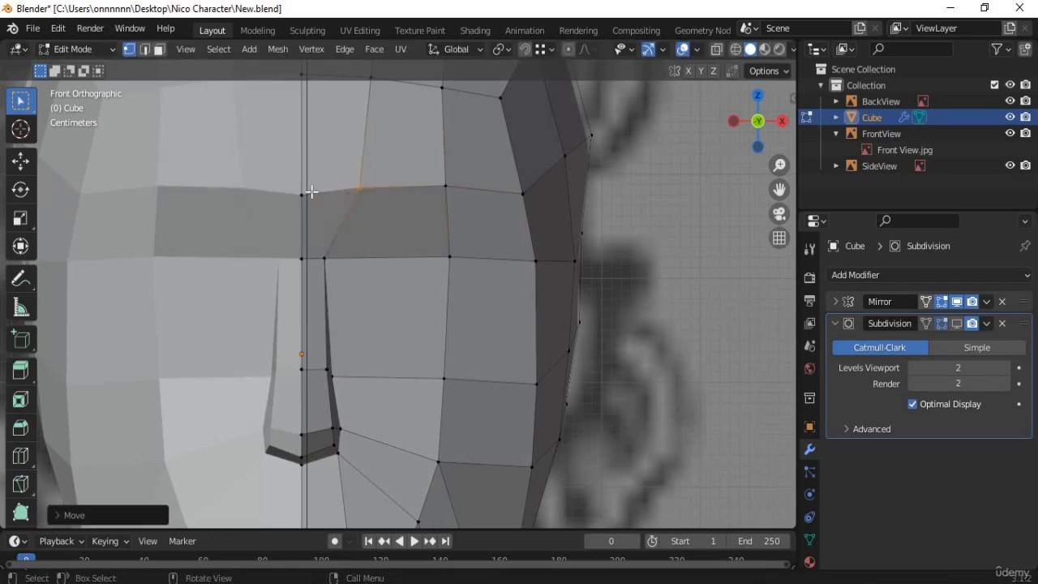
- Raise the centre-line vertex of the brow's upper row about 0.008 m along Z, level with its neighbour
{"action": "left_click", "coordinate": [297, 203]}
{"action": "key", "text": "g"}
{"action": "key", "text": "z"}
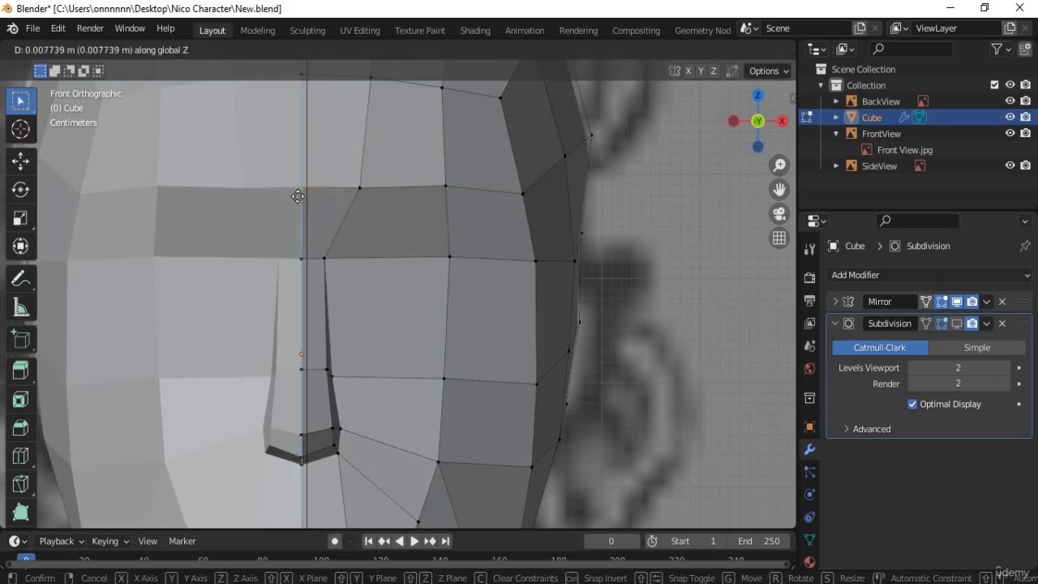
{"action": "left_click", "coordinate": [297, 194]}
{"action": "middle_click_drag", "start_coordinate": [465, 273], "coordinate": [428, 206]}
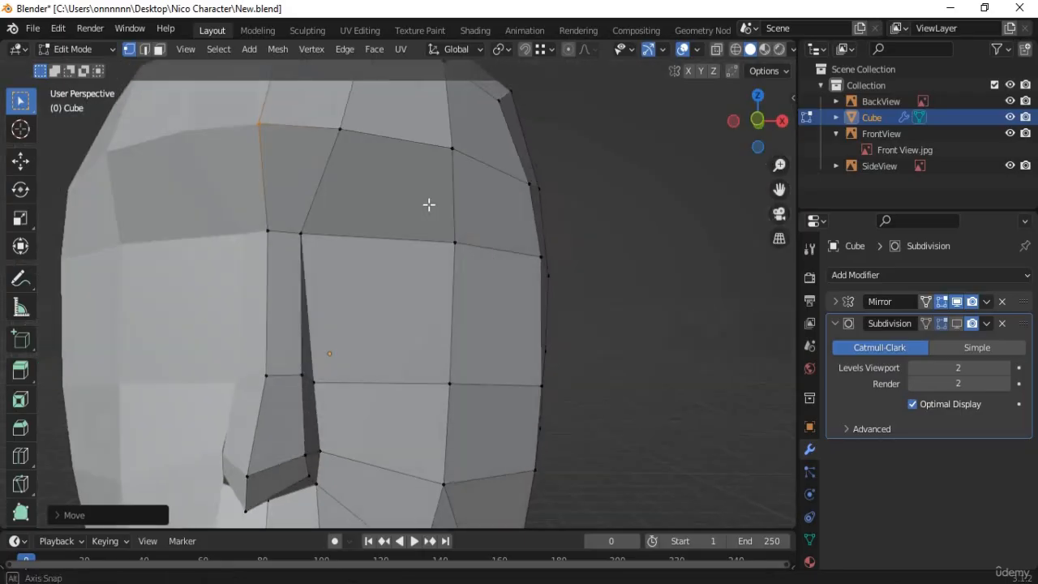
{"action": "middle_click_drag", "start_coordinate": [440, 243], "coordinate": [438, 245]}
{"action": "key", "text": "KP_1"}
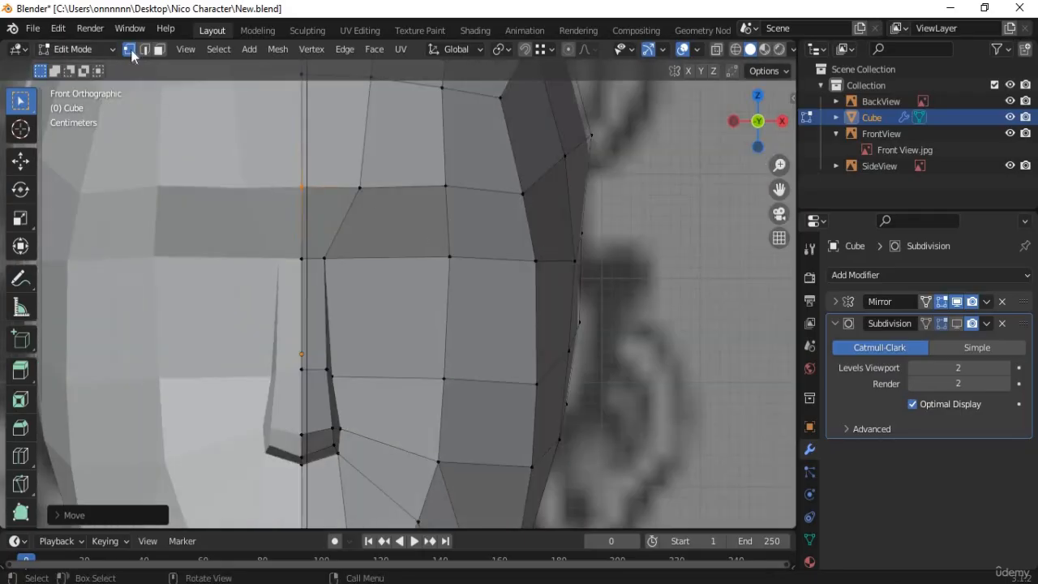
{"action": "key", "text": "2"}
{"action": "left_click", "coordinate": [340, 189]}
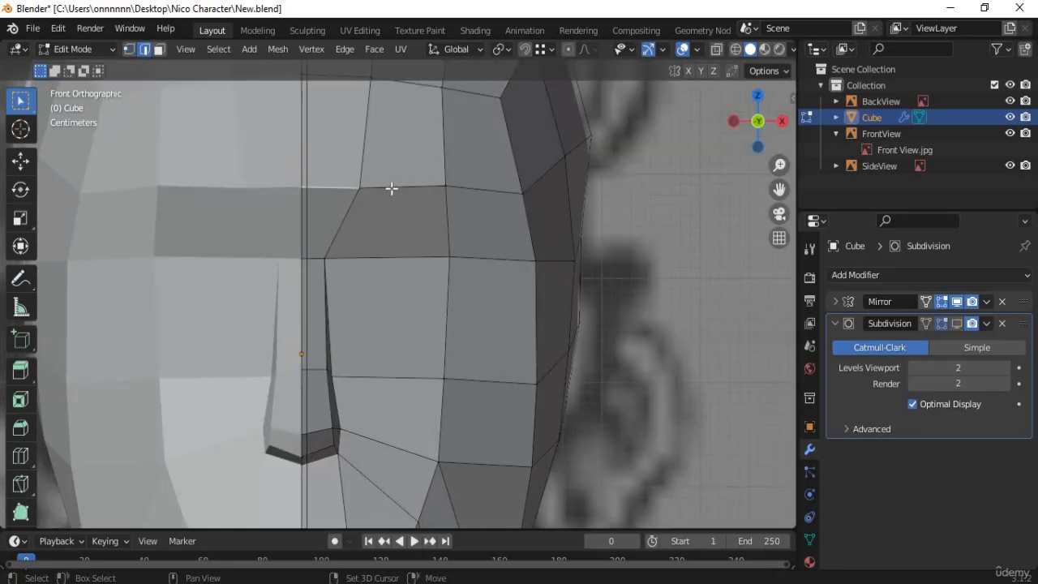
{"action": "left_click", "coordinate": [394, 189], "text": "shift"}
{"action": "key", "text": "alt+z"}
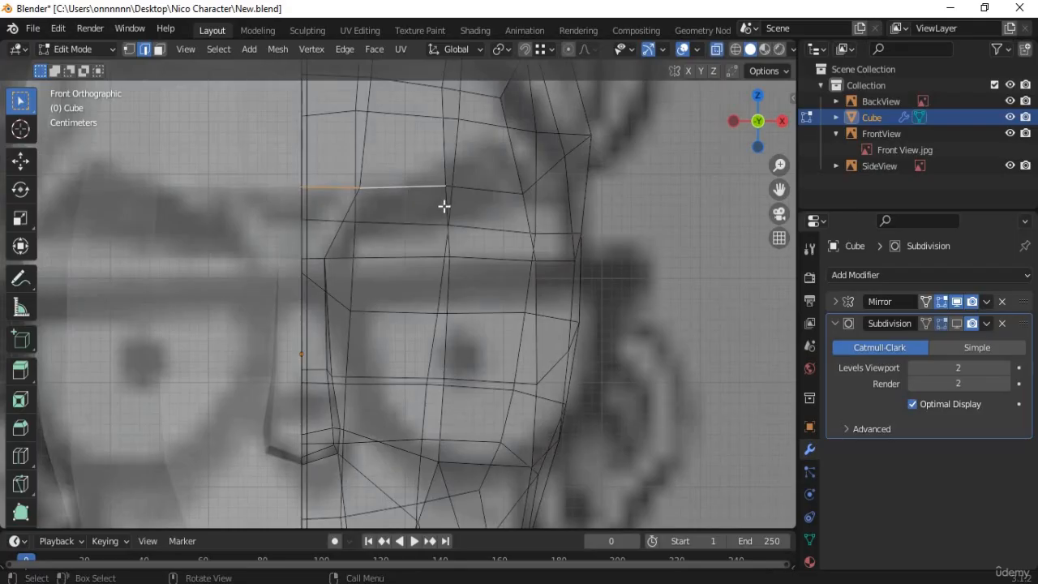
{"action": "key", "text": "alt+z"}
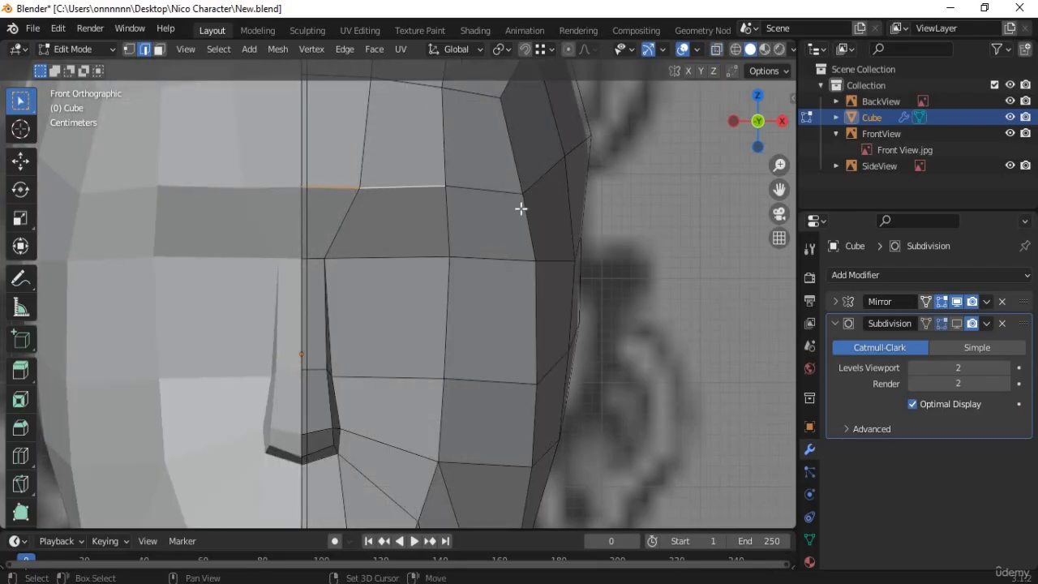
{"action": "left_click", "coordinate": [521, 209], "text": "shift"}
{"action": "left_click", "coordinate": [528, 229], "text": "shift"}
{"action": "key", "text": "alt+z"}
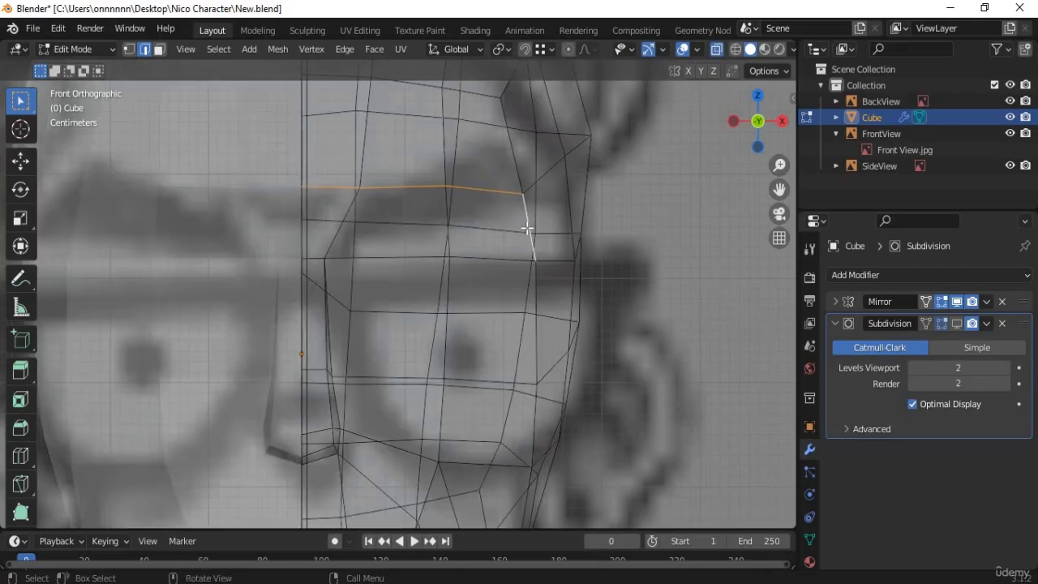
{"action": "key", "text": "alt+z"}
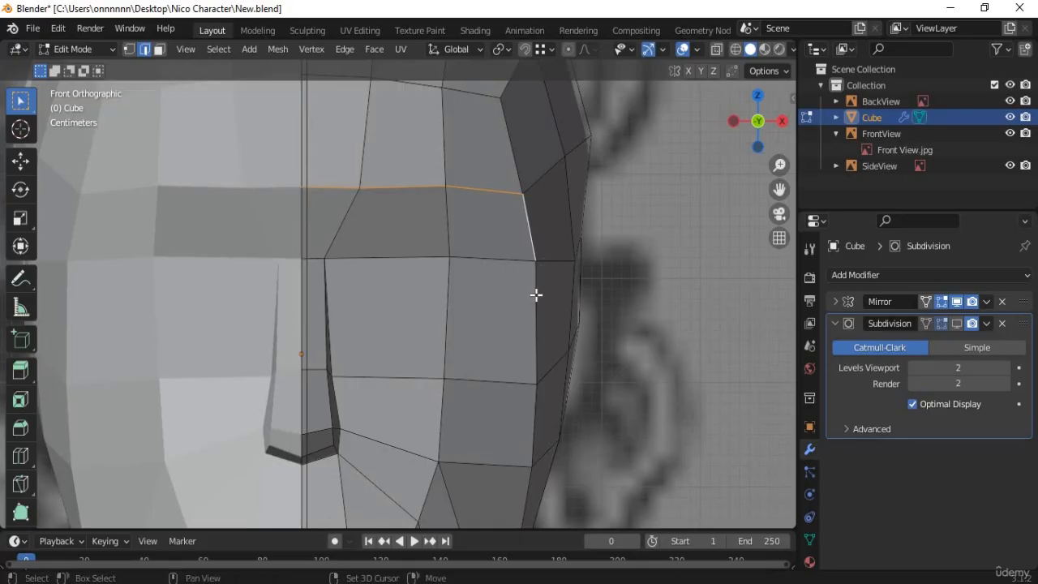
{"action": "left_click", "coordinate": [528, 377], "text": "shift"}
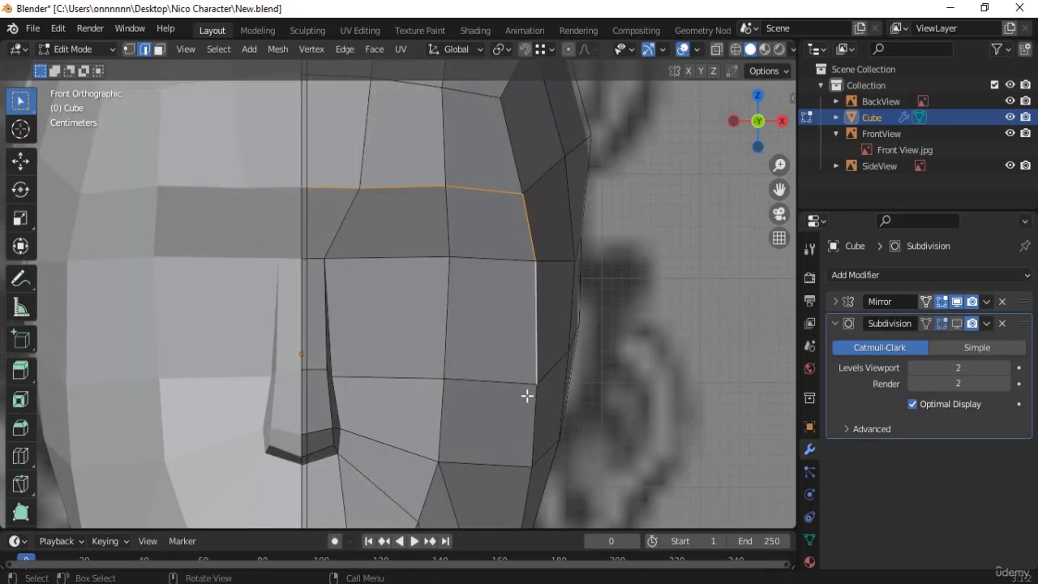
{"action": "scroll", "coordinate": [533, 415], "scroll_direction": "down", "scroll_amount": 4}
{"action": "scroll", "coordinate": [532, 414], "scroll_direction": "up", "scroll_amount": 4}
{"action": "mouse_move", "coordinate": [522, 406]}
{"action": "middle_mouse_down"}
{"action": "mouse_move", "coordinate": [503, 405]}
{"action": "mouse_move", "coordinate": [514, 406]}
{"action": "middle_mouse_up"}
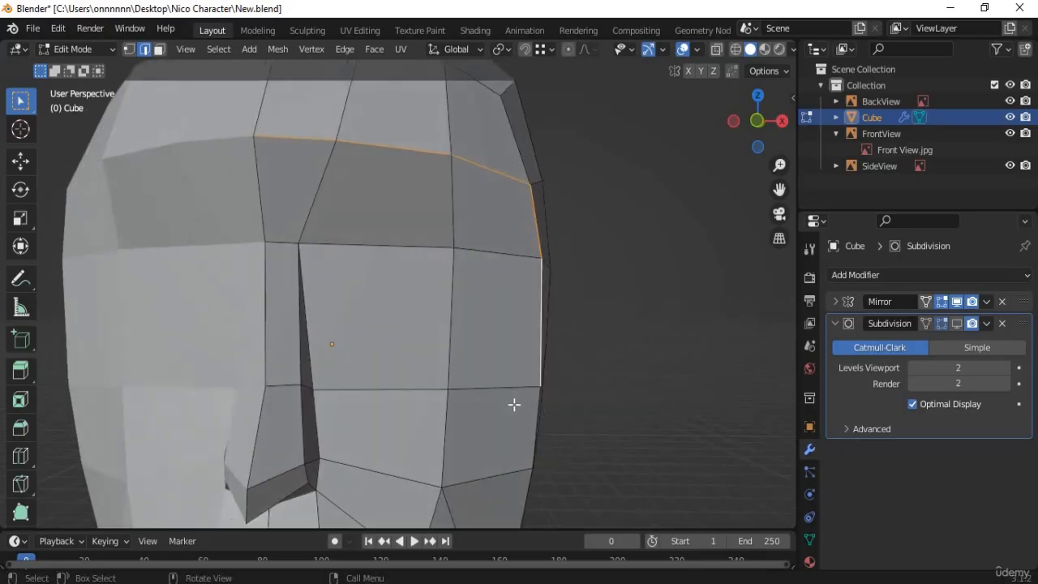
{"action": "key", "text": "KP_1"}
{"action": "scroll", "coordinate": [516, 422], "scroll_direction": "down", "scroll_amount": 1}
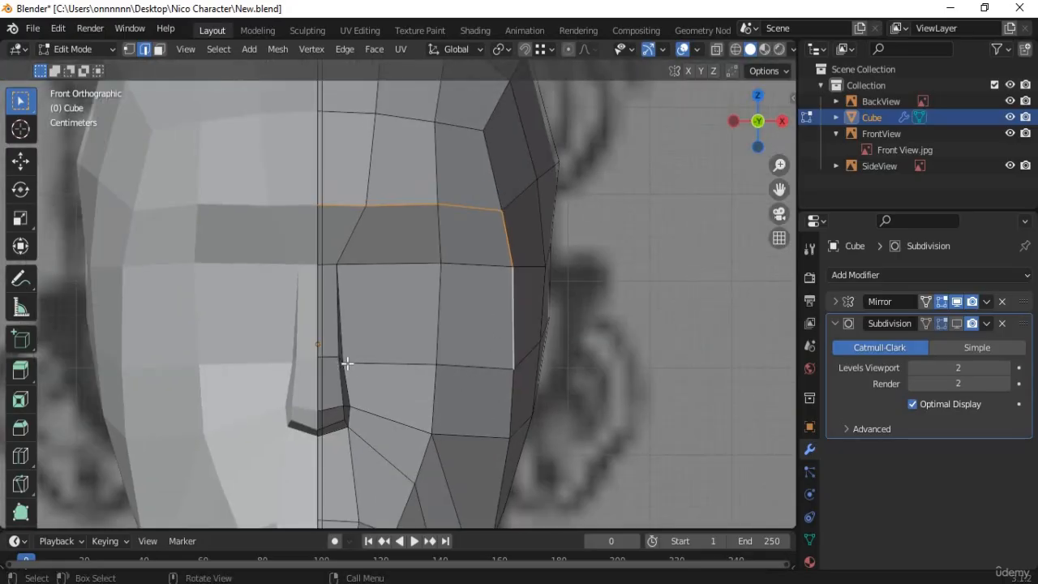
- Select the horizontal edge line crossing the eye area from its outer corner to the nose's centre line and lower it about 0.01 m
{"action": "left_click", "coordinate": [414, 366]}
{"action": "left_click", "coordinate": [492, 366], "text": "shift"}
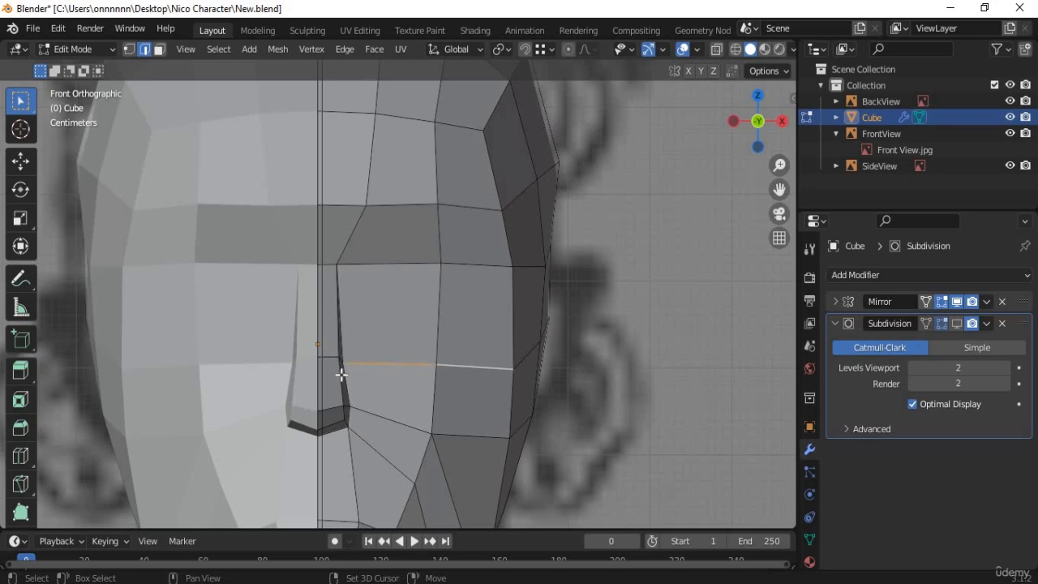
{"action": "middle_click_drag", "start_coordinate": [341, 373], "coordinate": [311, 372]}
{"action": "left_click", "coordinate": [295, 371], "text": "shift"}
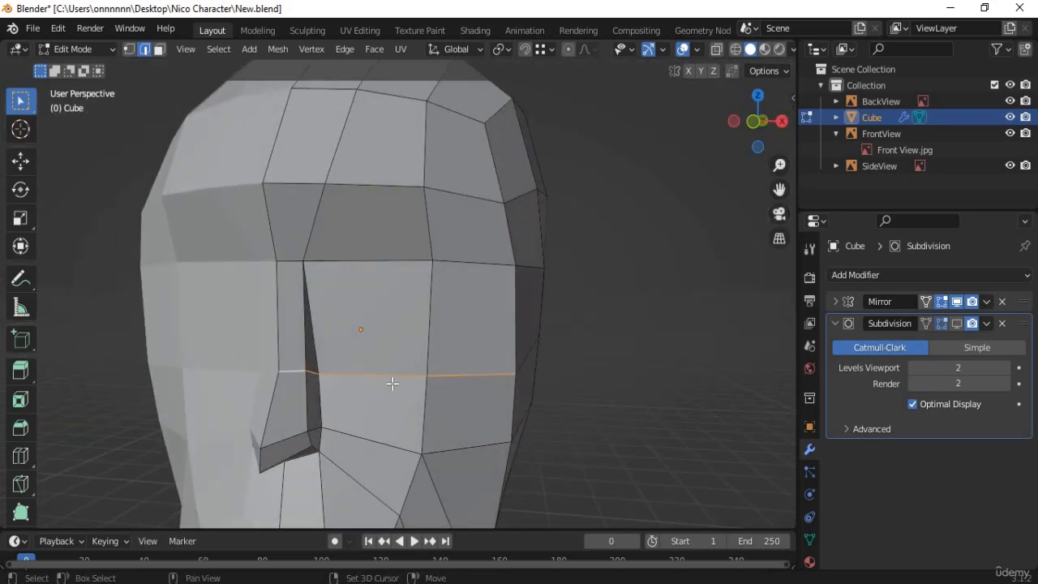
{"action": "middle_click_drag", "start_coordinate": [394, 378], "coordinate": [402, 372]}
{"action": "key", "text": "g"}
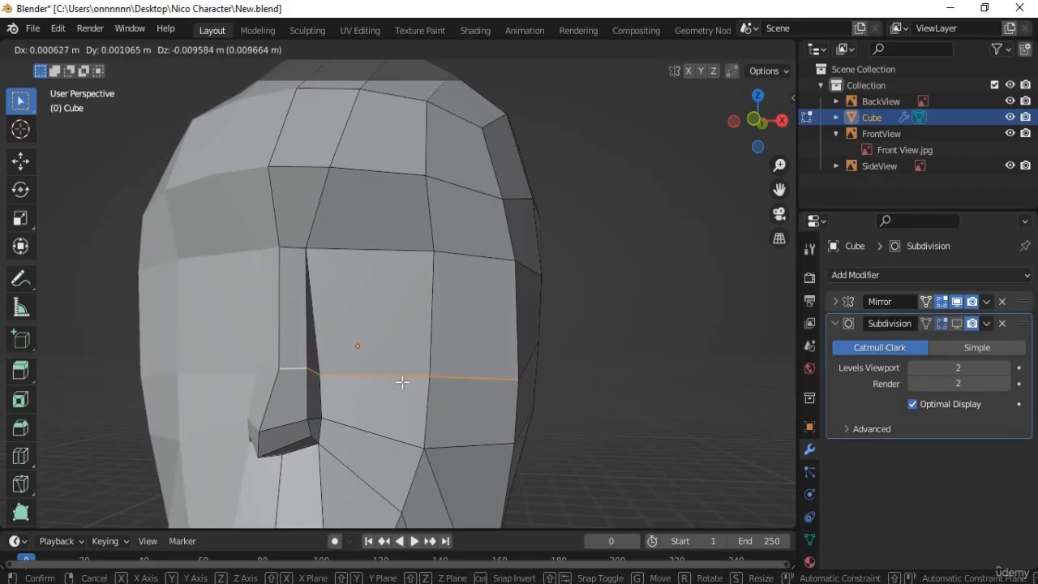
{"action": "left_click", "coordinate": [403, 382]}
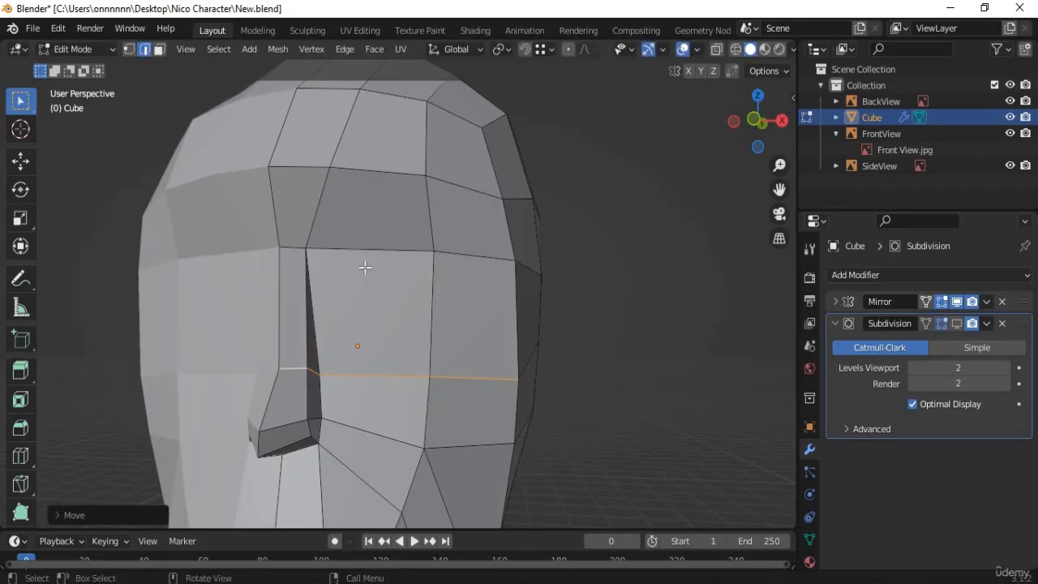
- Bevel the edges running from the nose tip under the eye, up its outer side and back to the nose bridge, one segment about 0.004 m wide
{"action": "left_click", "coordinate": [273, 429]}
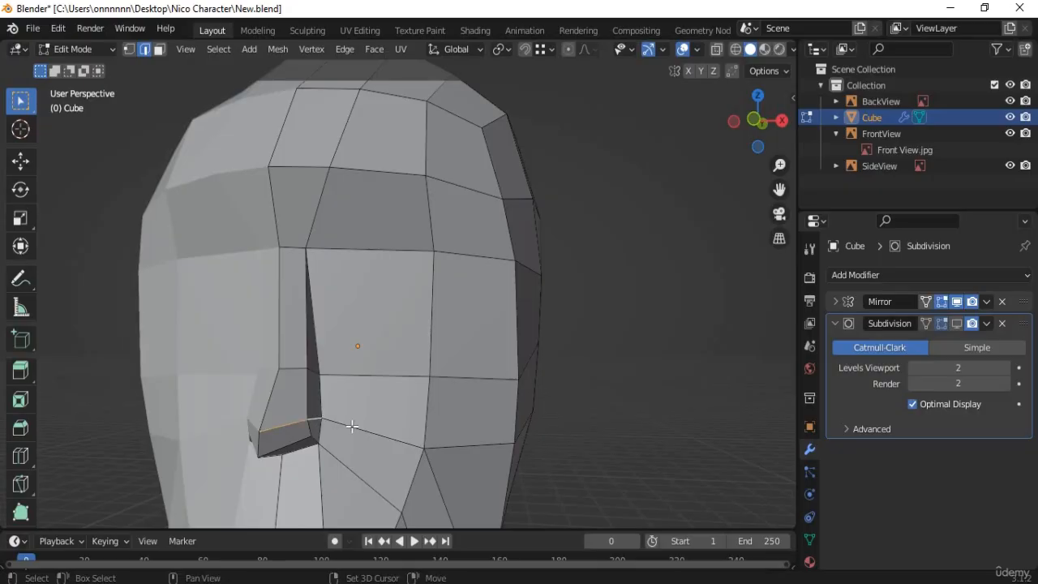
{"action": "left_click", "coordinate": [405, 438], "text": "shift"}
{"action": "left_click", "coordinate": [503, 436], "text": "shift"}
{"action": "left_click", "coordinate": [514, 397], "text": "shift"}
{"action": "left_click", "coordinate": [496, 258], "text": "shift"}
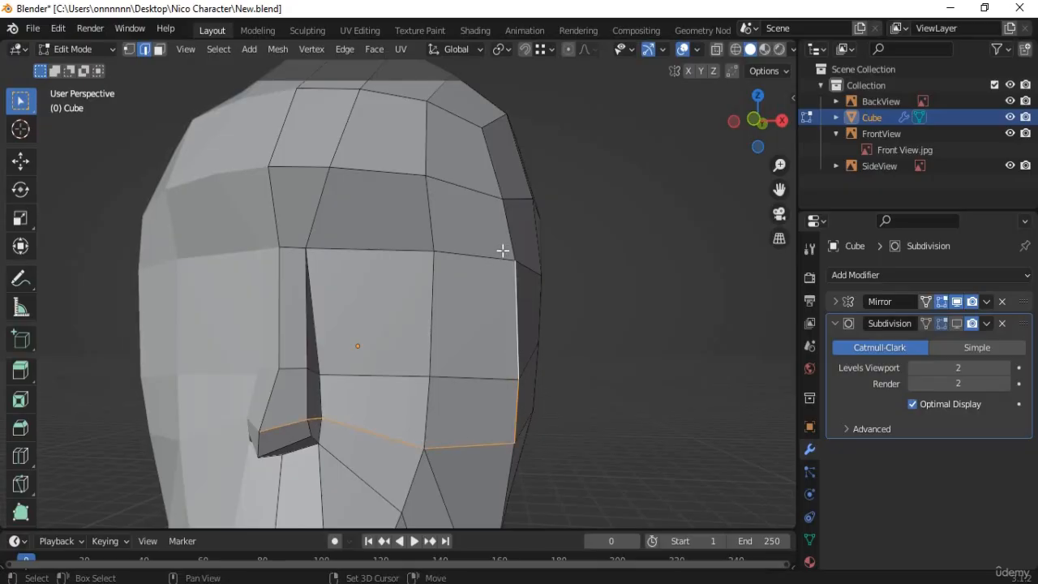
{"action": "middle_click_drag", "start_coordinate": [422, 396], "coordinate": [419, 397]}
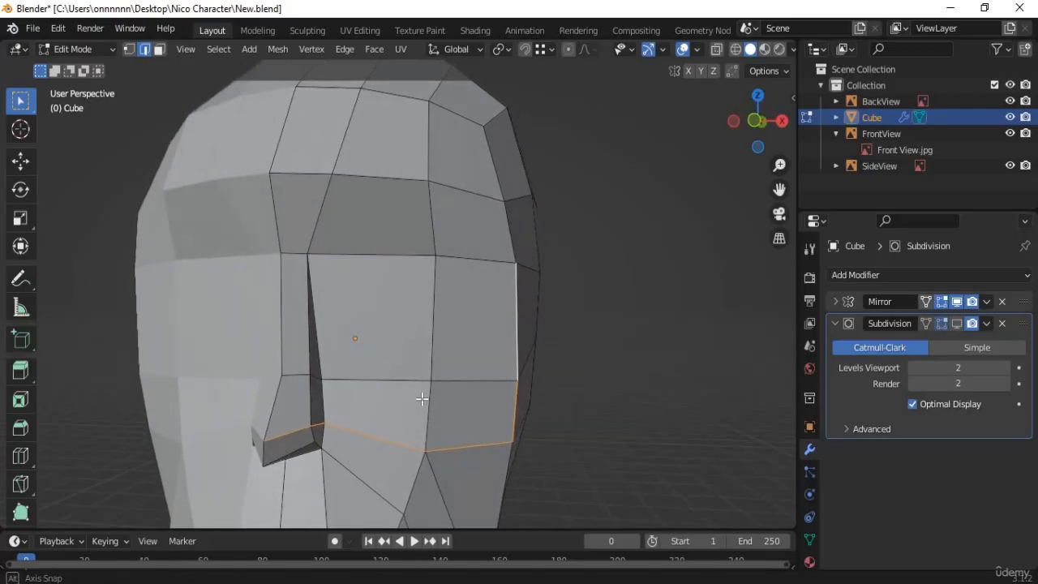
{"action": "left_click", "coordinate": [475, 258], "text": "shift"}
{"action": "left_click", "coordinate": [365, 254], "text": "shift"}
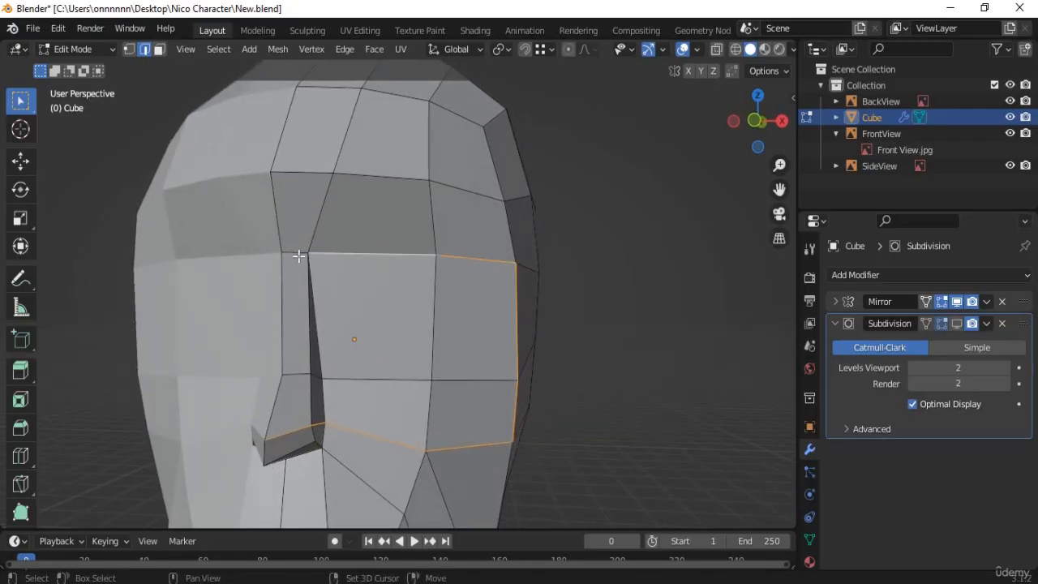
{"action": "left_click", "coordinate": [298, 255], "text": "shift"}
{"action": "key", "text": "ctrl+b"}
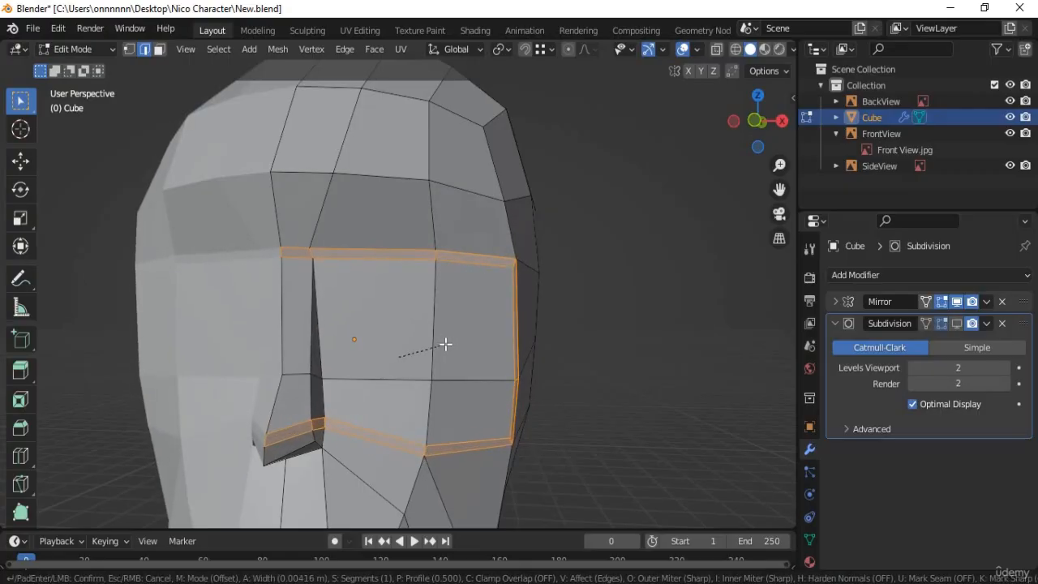
{"action": "left_click", "coordinate": [445, 345]}
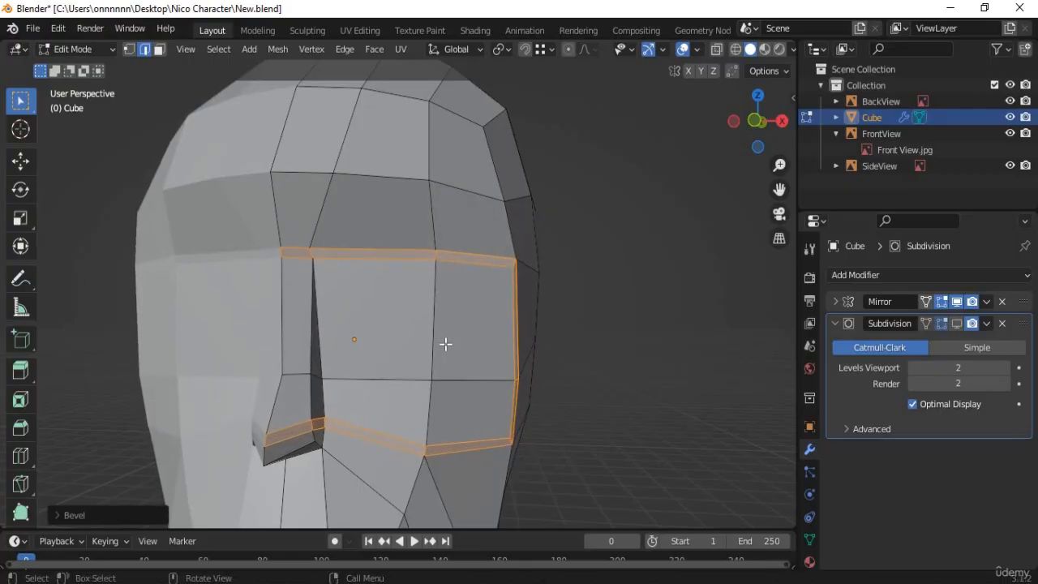
- Move the middle vertex of the bevel's upper edge above the eye slightly upward
{"action": "left_click", "coordinate": [129, 50]}
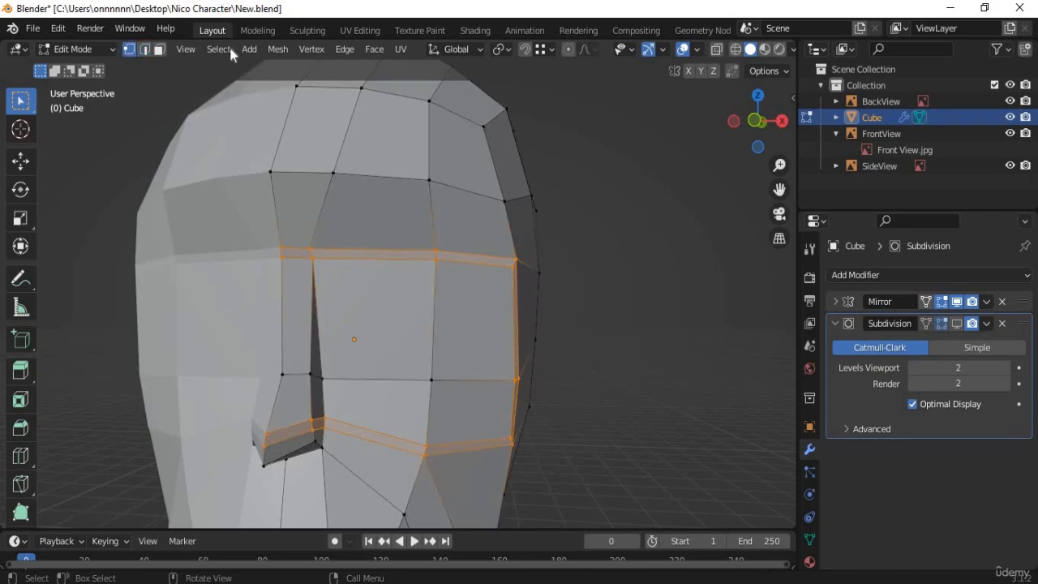
{"action": "key", "text": "2"}
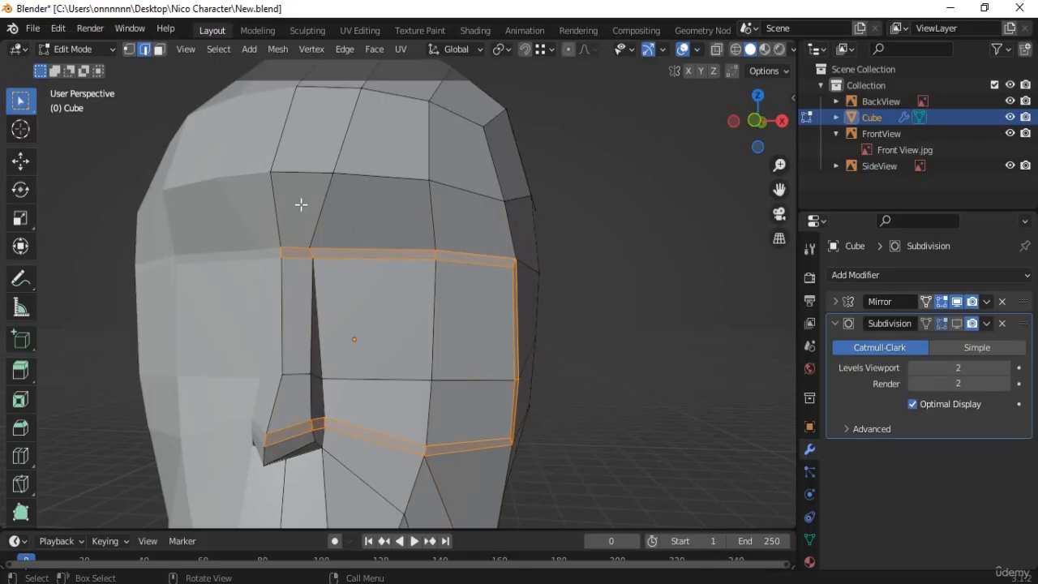
{"action": "left_click", "coordinate": [128, 49]}
{"action": "middle_click_drag", "start_coordinate": [419, 259], "coordinate": [443, 234]}
{"action": "left_click", "coordinate": [430, 241], "text": "alt"}
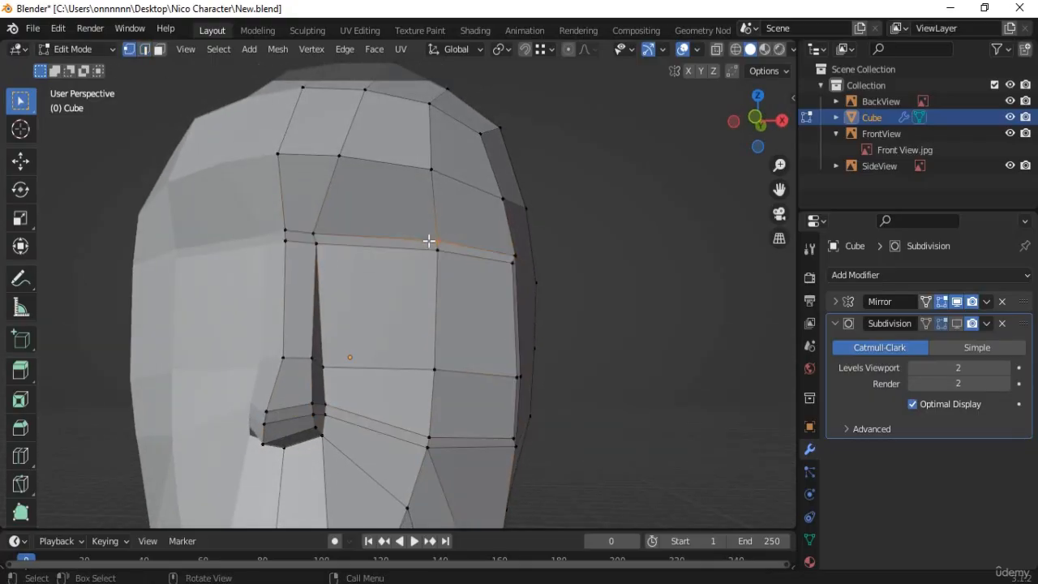
{"action": "key", "text": "g"}
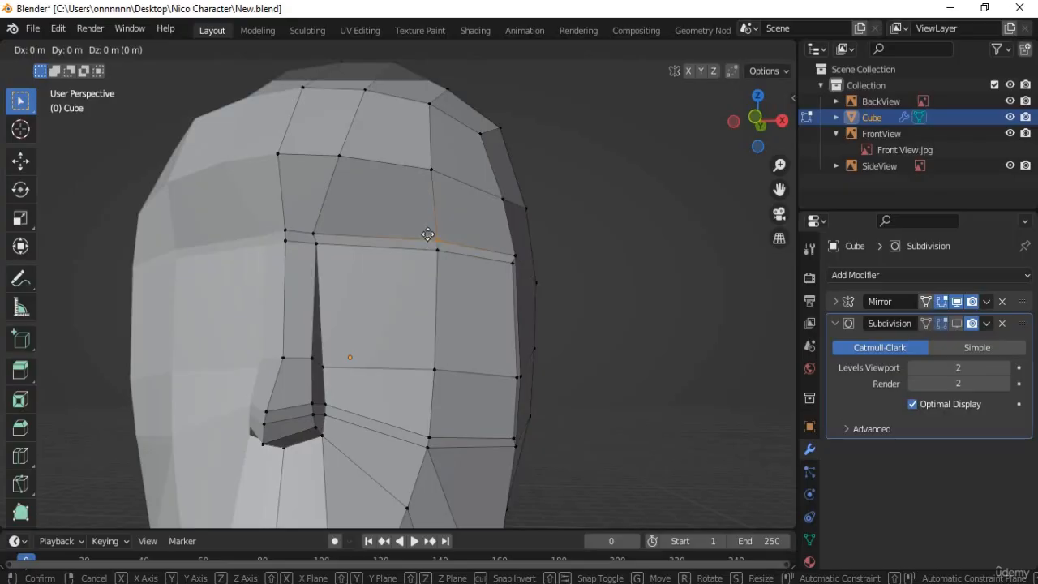
{"action": "left_click", "coordinate": [429, 230]}
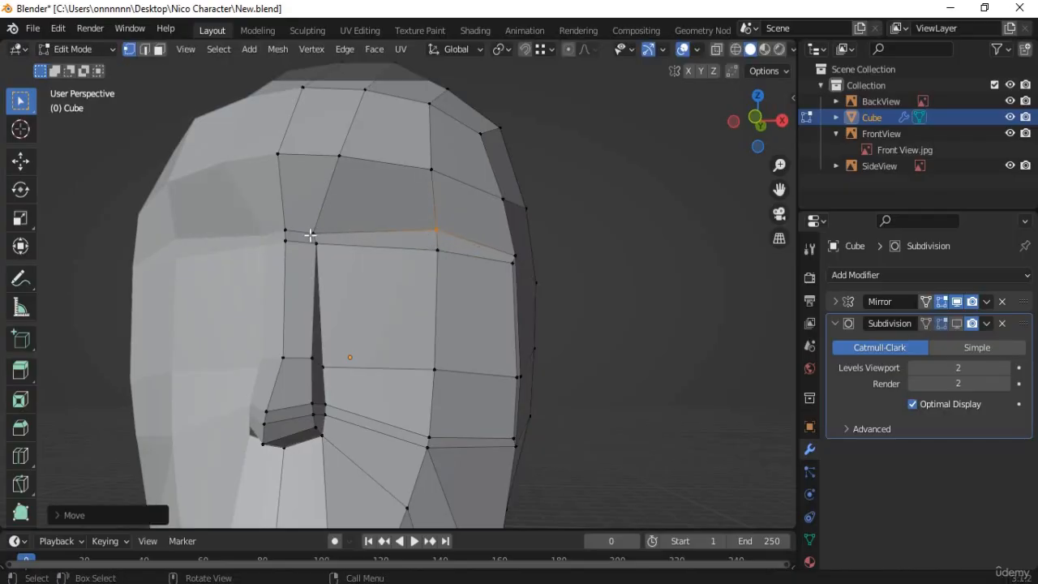
- Move the upper bevel vertex at the eye's inner corner slightly up, and raise its centre-line neighbour along Z to match
{"action": "middle_click_drag", "start_coordinate": [310, 235], "coordinate": [335, 237]}
{"action": "left_click", "coordinate": [338, 234]}
{"action": "key", "text": "g"}
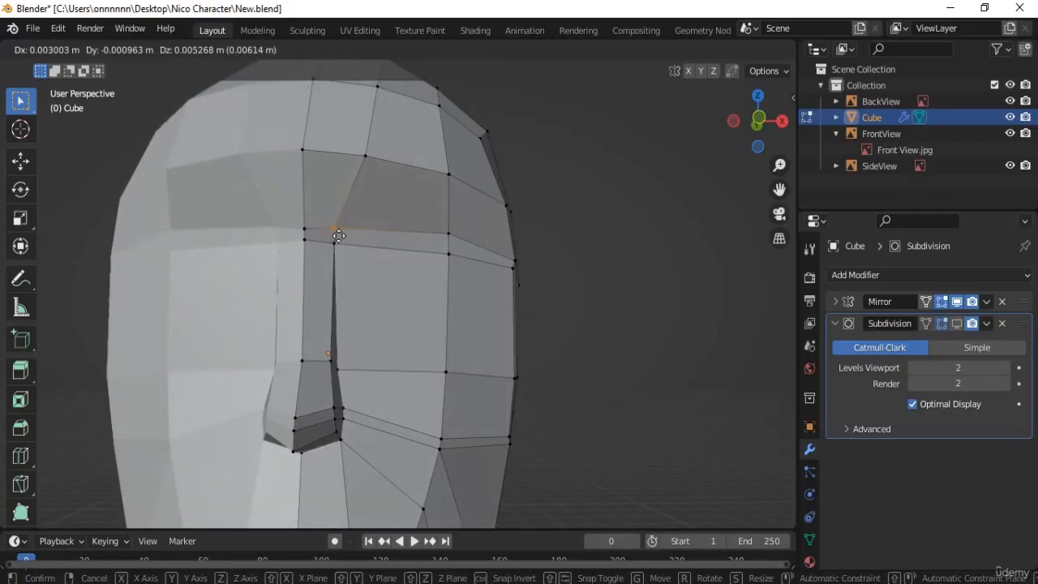
{"action": "left_click", "coordinate": [338, 235]}
{"action": "left_click", "coordinate": [303, 233]}
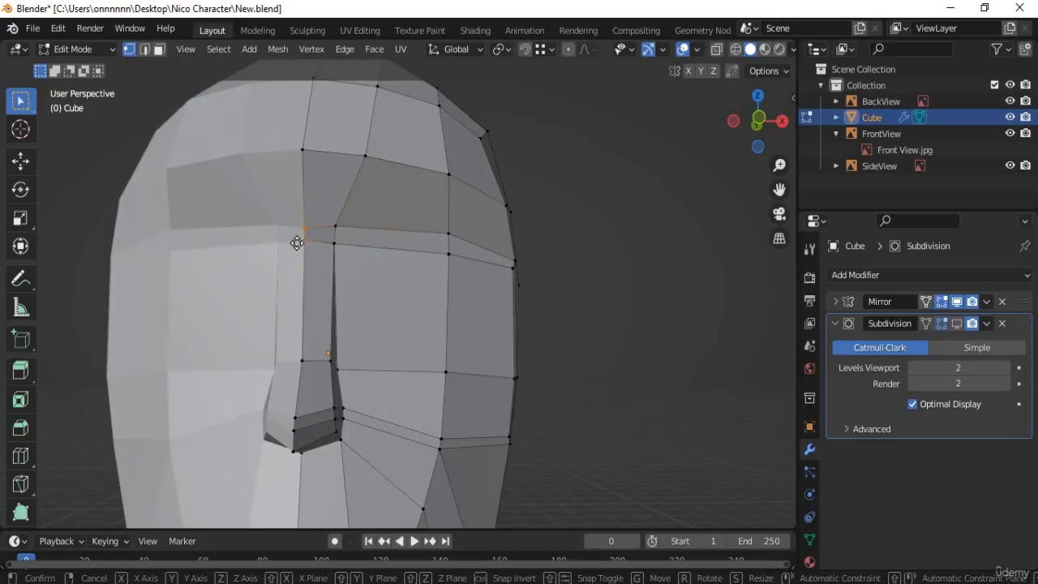
{"action": "key", "text": "g"}
{"action": "key", "text": "z"}
{"action": "left_click", "coordinate": [334, 294]}
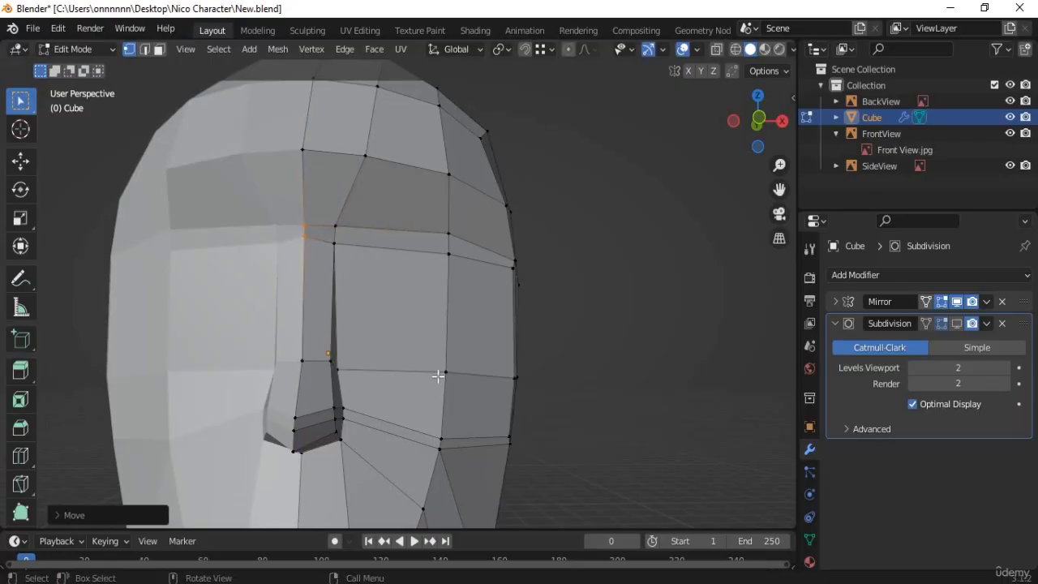
- Edge-slide the two inner bevel edges on the eye's outer side toward the nose, about a fifth of the way to the middle vertical edges
{"action": "middle_click_drag", "start_coordinate": [438, 377], "coordinate": [219, 85]}
{"action": "left_click", "coordinate": [146, 50]}
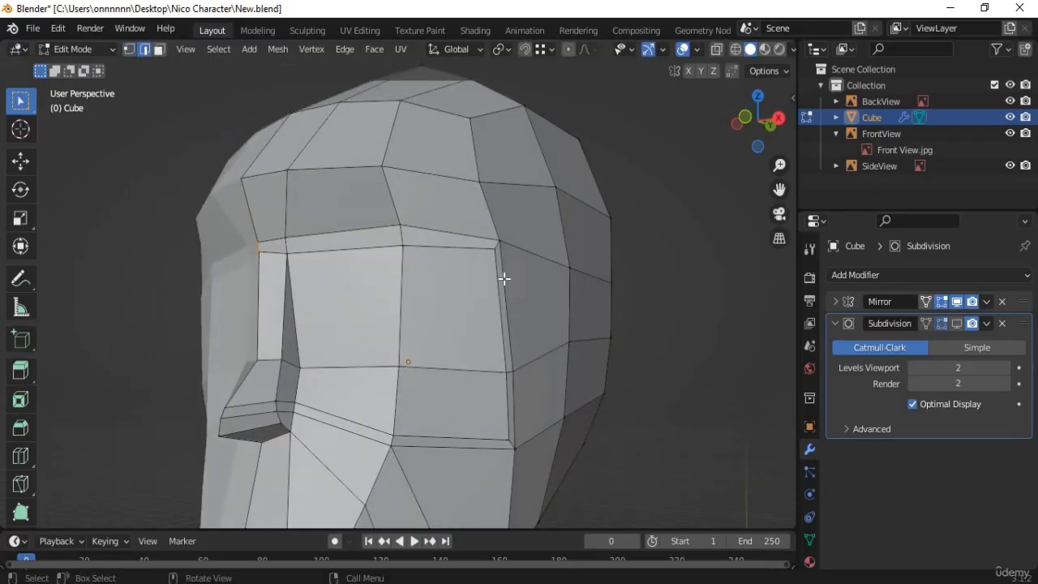
{"action": "left_click", "coordinate": [502, 333], "text": "shift"}
{"action": "left_click", "coordinate": [508, 400], "text": "shift"}
{"action": "key", "text": "g"}
{"action": "key", "text": "g"}
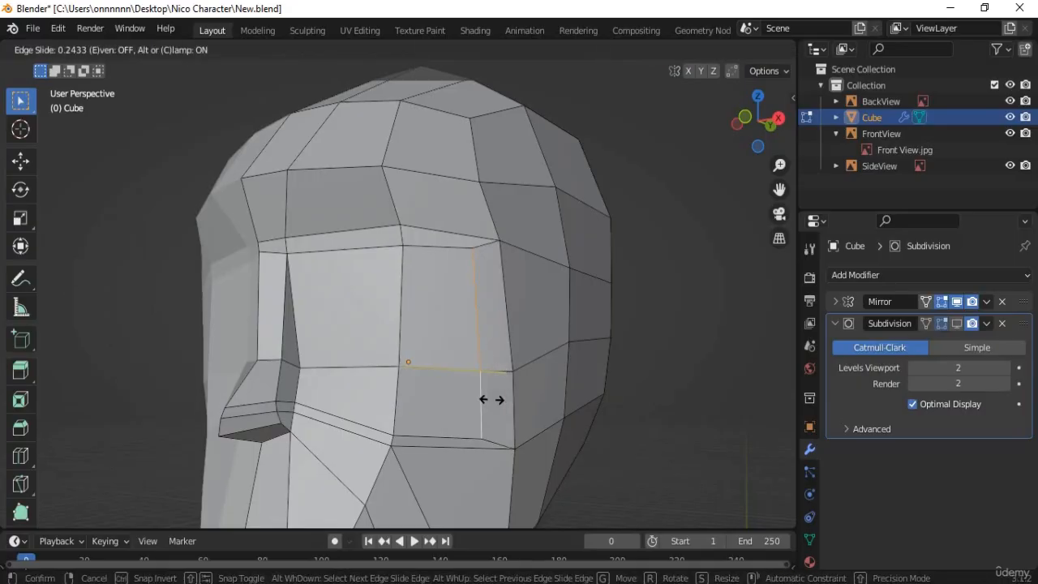
{"action": "left_click", "coordinate": [457, 387]}
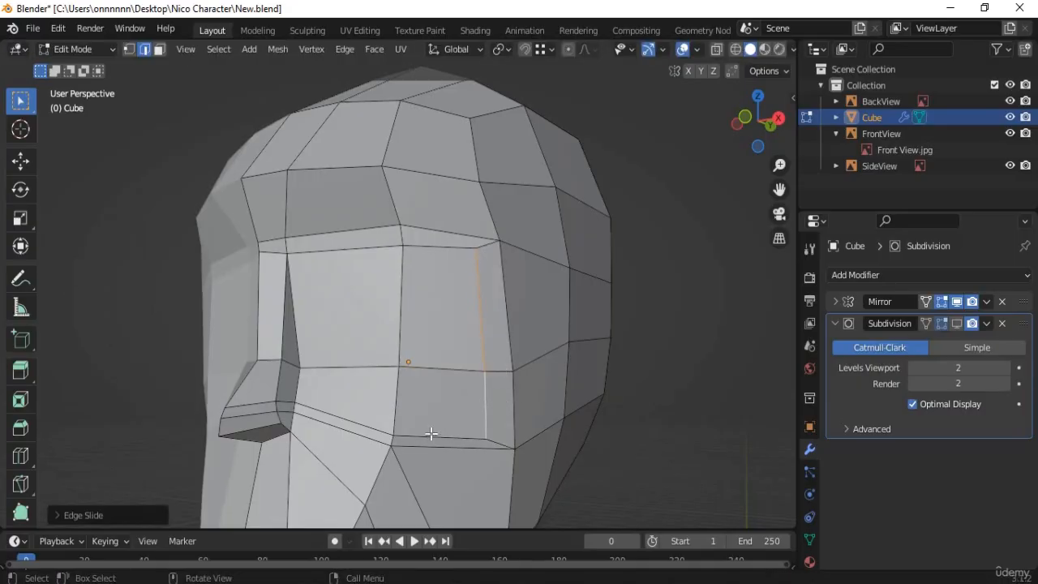
- Edge-slide the upper bevel line below the eye upward, from the outer corner to the nose's centre line, to widen the strip
{"action": "left_click", "coordinate": [430, 438]}
{"action": "left_click", "coordinate": [370, 429], "text": "shift"}
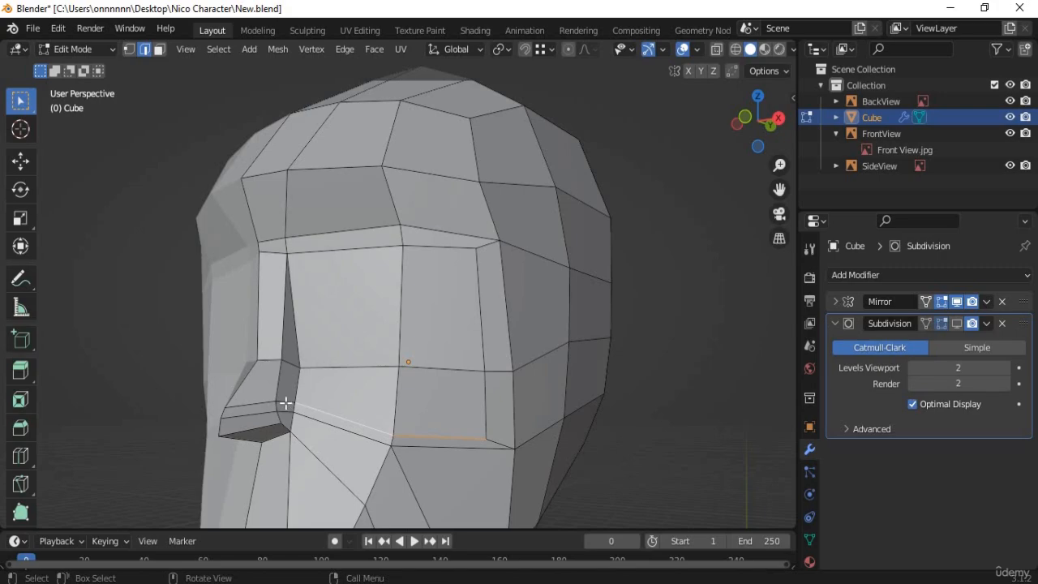
{"action": "left_click", "coordinate": [261, 401], "text": "shift"}
{"action": "key", "text": "g"}
{"action": "key", "text": "g"}
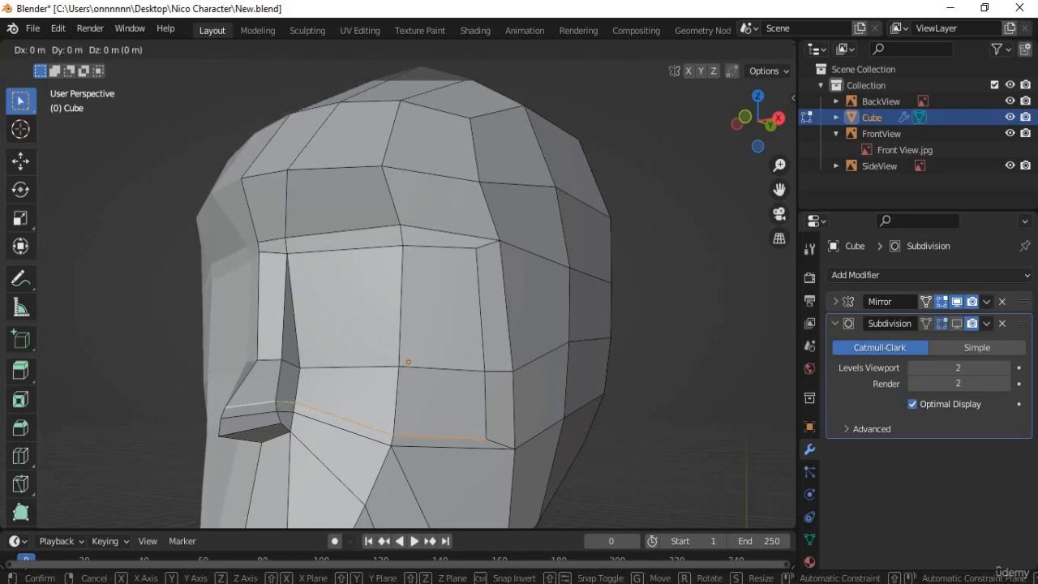
{"action": "left_click", "coordinate": [354, 364]}
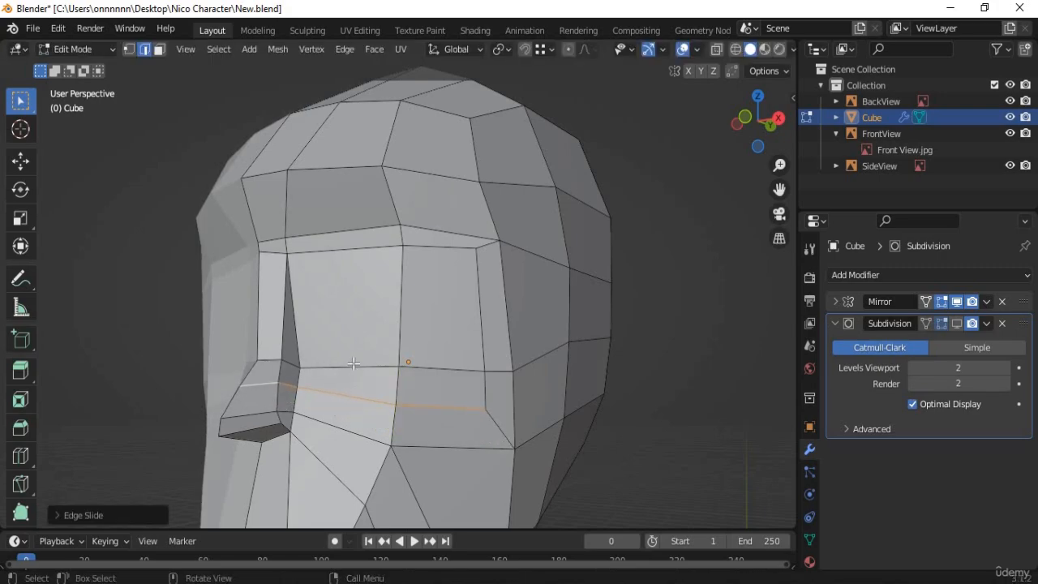
- Raise the horizontal edge line across the middle of the eye, from the outer side to the nose's centre line, along Z
{"action": "left_click", "coordinate": [354, 368]}
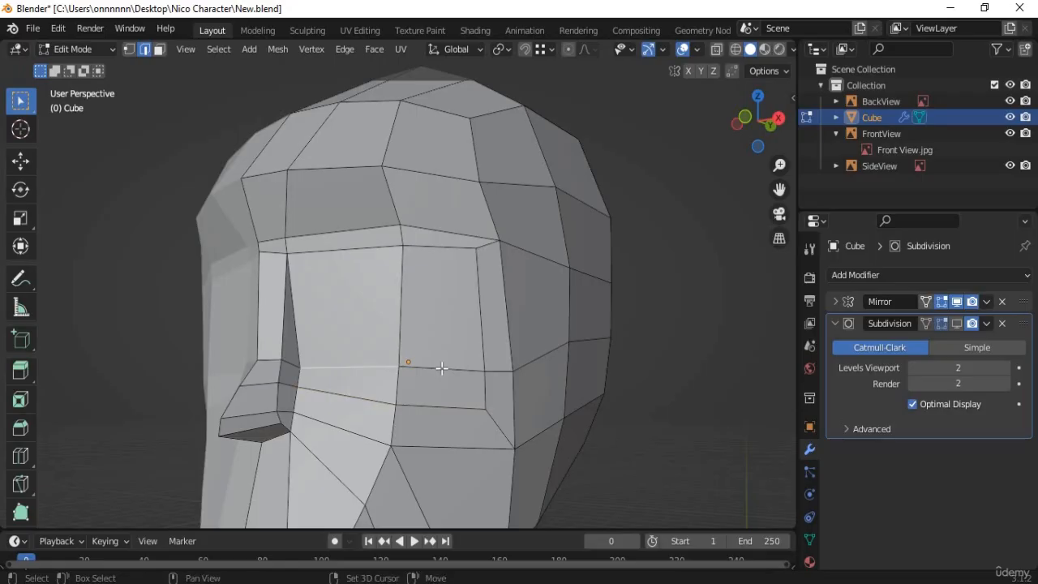
{"action": "left_click", "coordinate": [458, 370], "text": "shift"}
{"action": "left_click", "coordinate": [285, 363], "text": "shift"}
{"action": "left_click", "coordinate": [271, 360], "text": "shift"}
{"action": "key", "text": "g"}
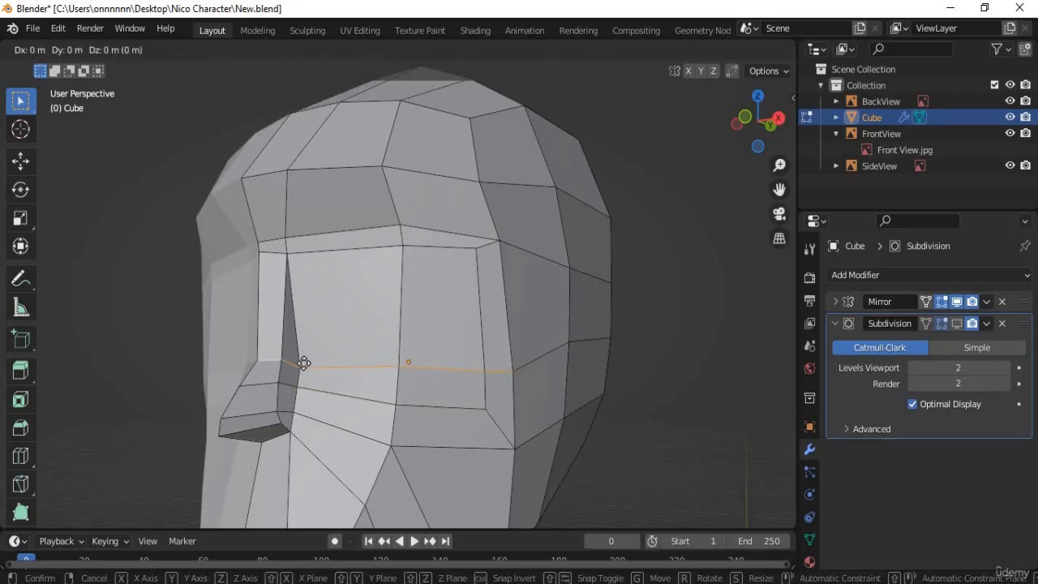
{"action": "key", "text": "z"}
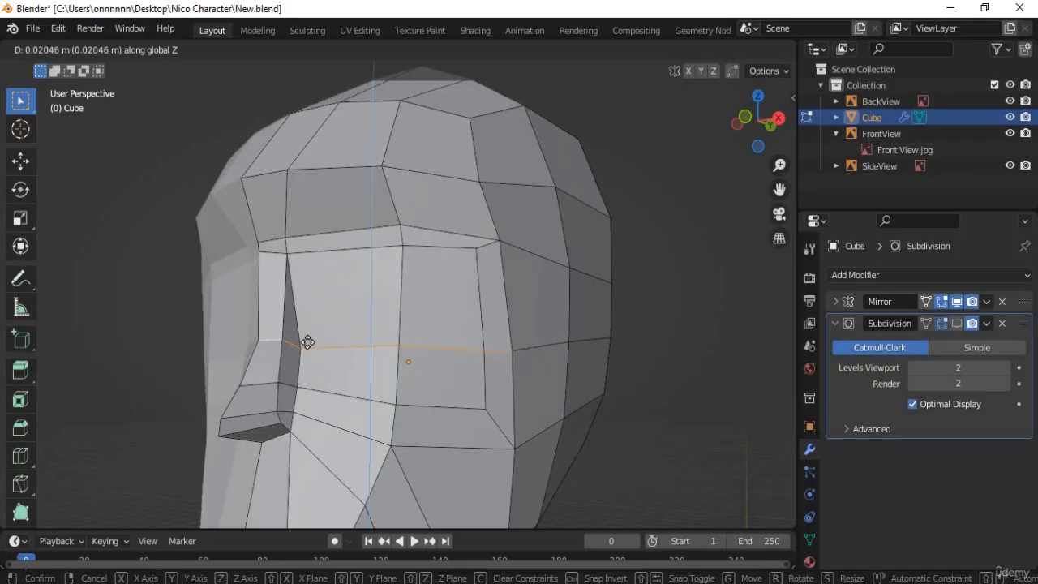
{"action": "left_click", "coordinate": [311, 333]}
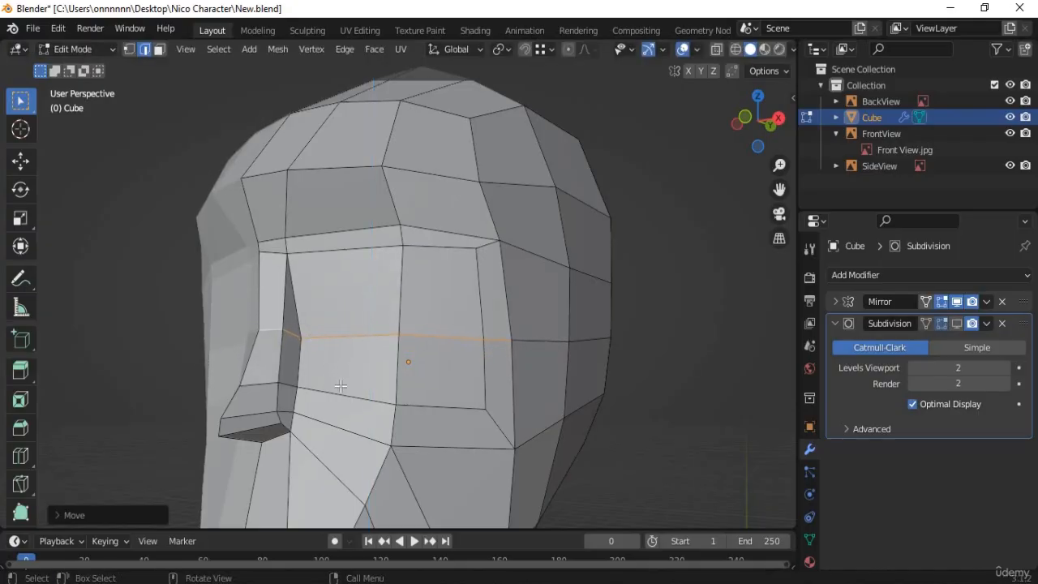
- Raise the centre-line vertex at the brow's lower edge about 0.01 m along Z, and raise its outer neighbour to match
{"action": "key", "text": "KP_1"}
{"action": "key", "text": "alt+z"}
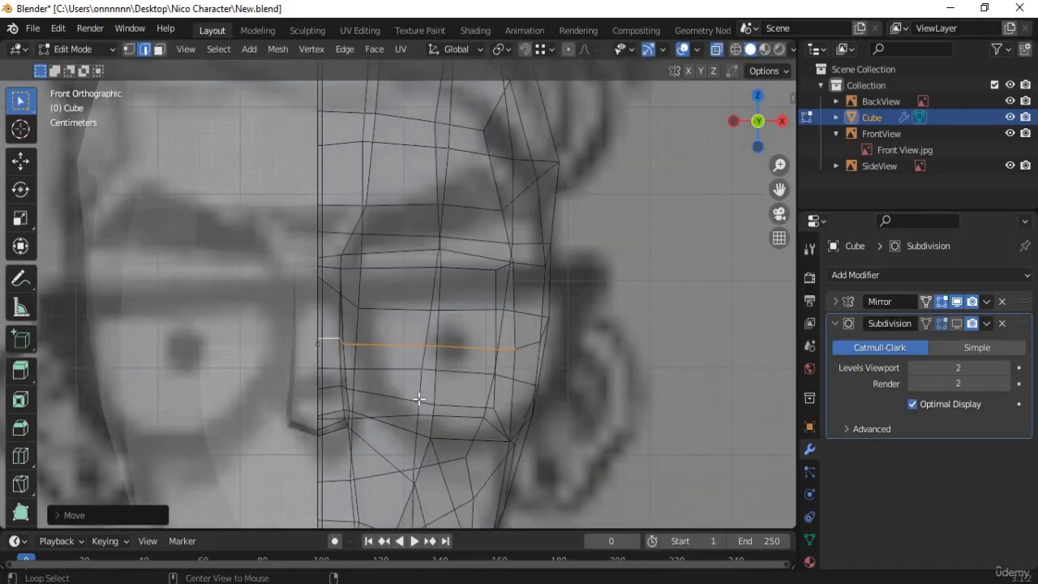
{"action": "key", "text": "alt+z"}
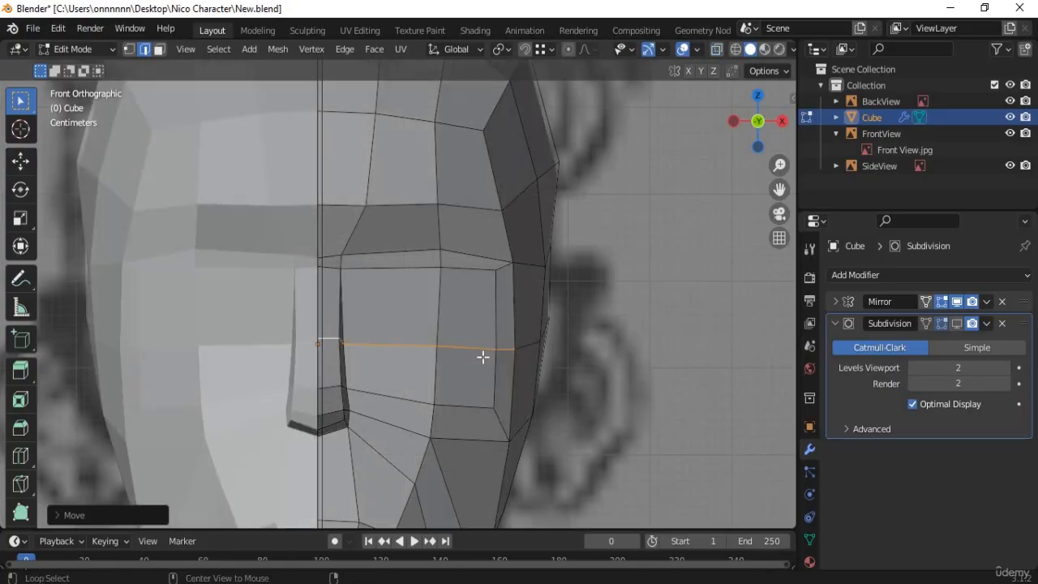
{"action": "scroll", "coordinate": [333, 261], "scroll_direction": "up", "scroll_amount": 2}
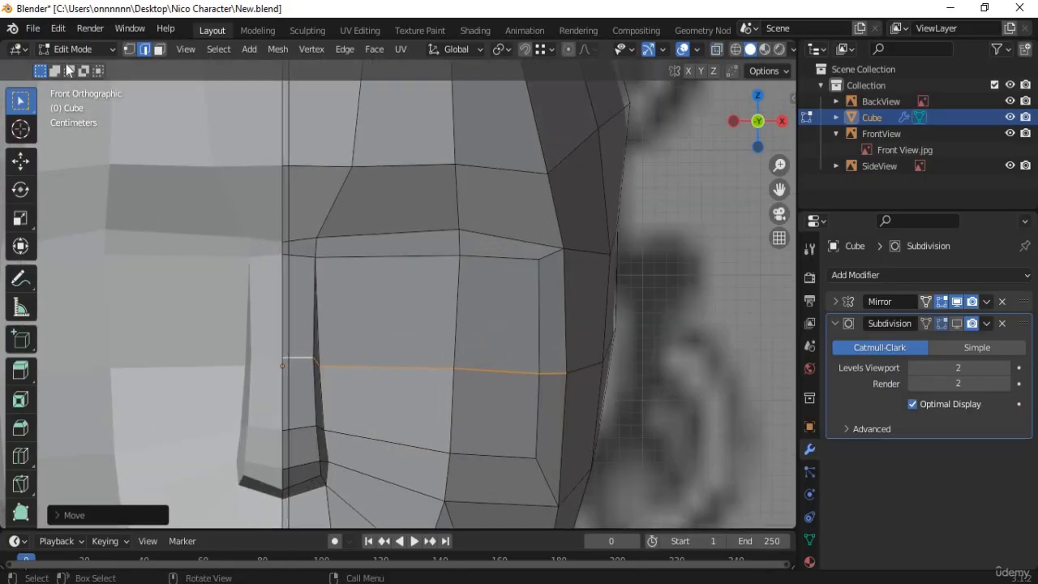
{"action": "key", "text": "1"}
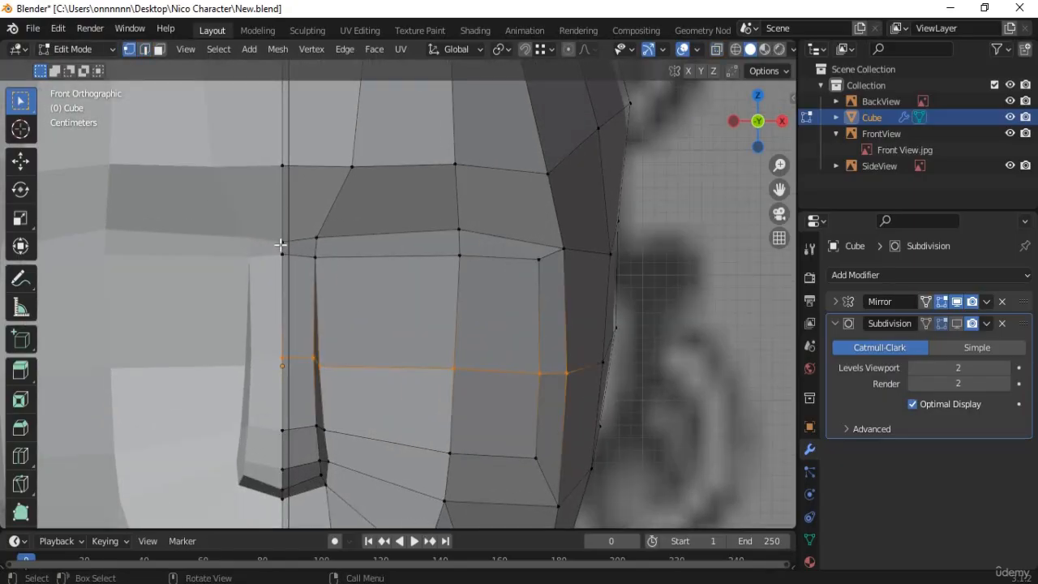
{"action": "left_click", "coordinate": [281, 243]}
{"action": "key", "text": "g"}
{"action": "key", "text": "z"}
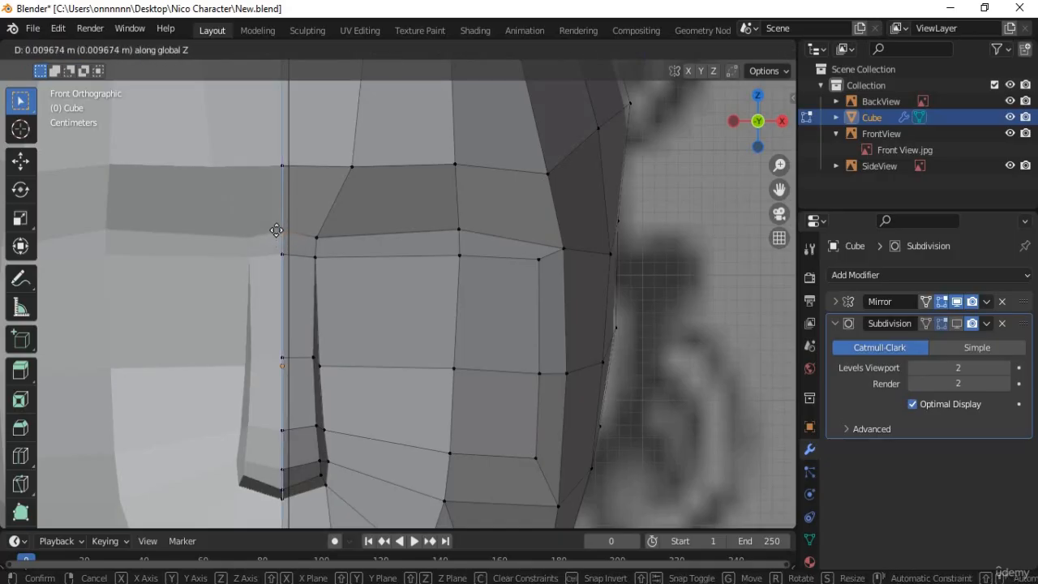
{"action": "left_click", "coordinate": [271, 230]}
{"action": "left_click", "coordinate": [320, 236]}
{"action": "key", "text": "g"}
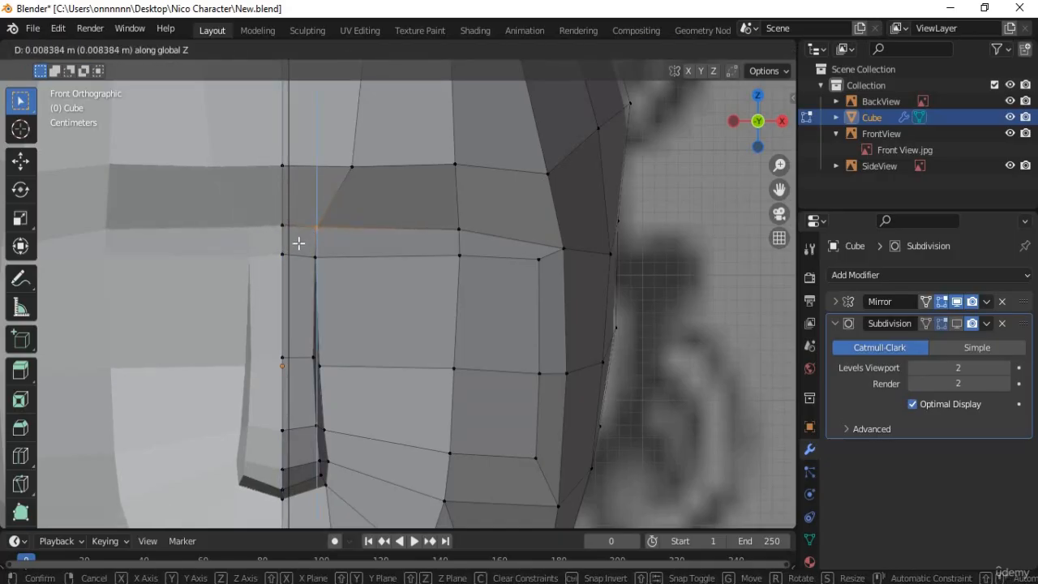
{"action": "left_click", "coordinate": [297, 243]}
- Lower the four vertices of the eye loop's inner upper edge, from the centre line to the outer corner, along Z
{"action": "left_click", "coordinate": [282, 254]}
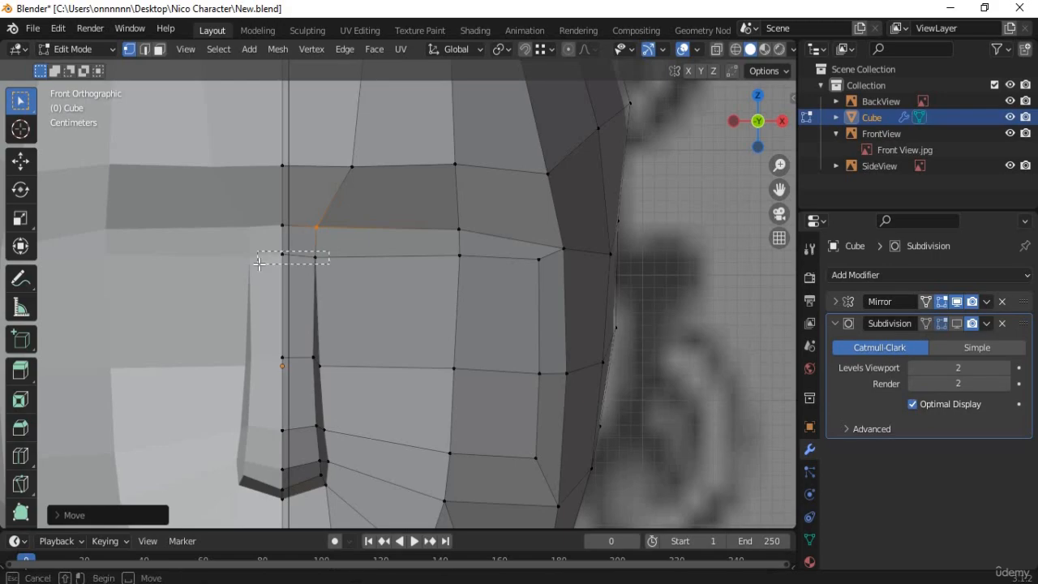
{"action": "left_click", "coordinate": [314, 257], "text": "shift"}
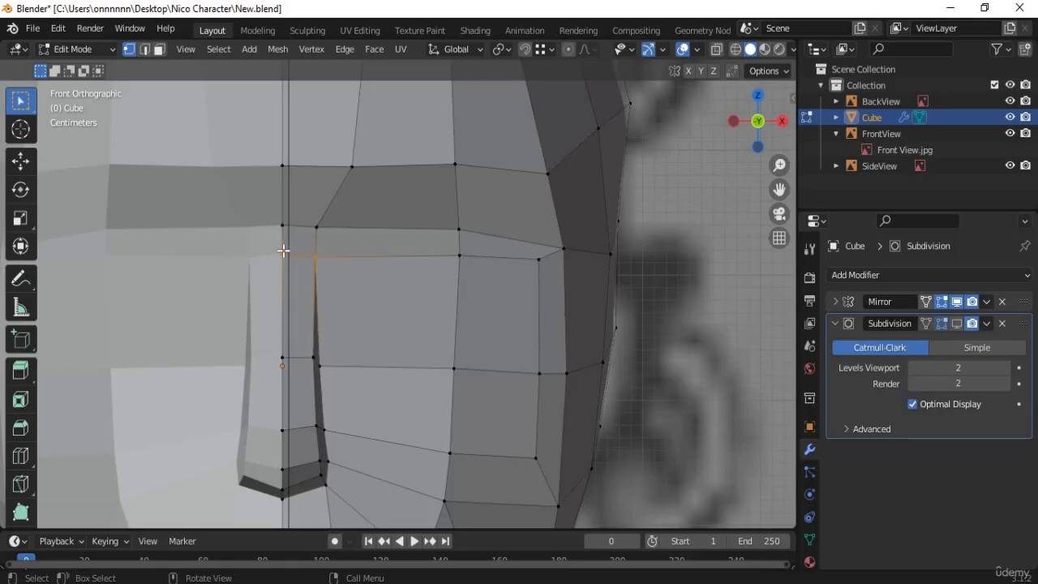
{"action": "left_click_drag", "start_coordinate": [269, 244], "coordinate": [481, 271]}
{"action": "left_click", "coordinate": [517, 267], "text": "shift"}
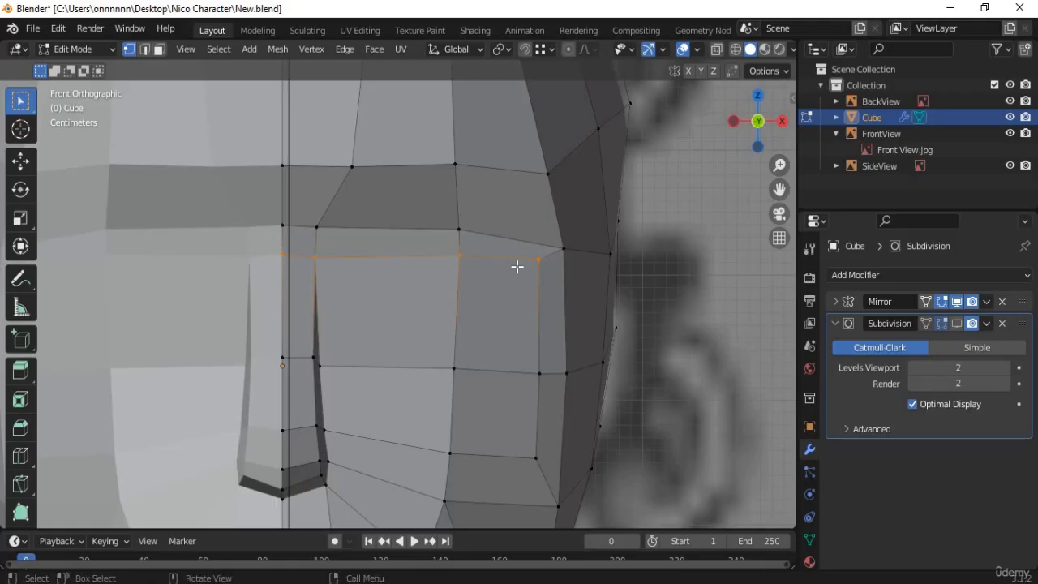
{"action": "key", "text": "g"}
{"action": "key", "text": "z"}
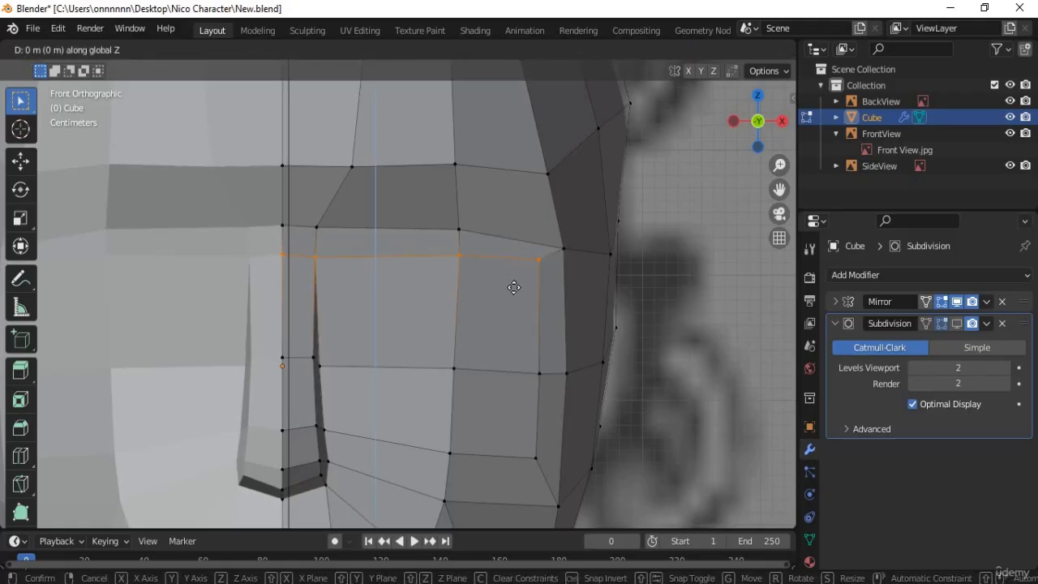
{"action": "left_click", "coordinate": [513, 286]}
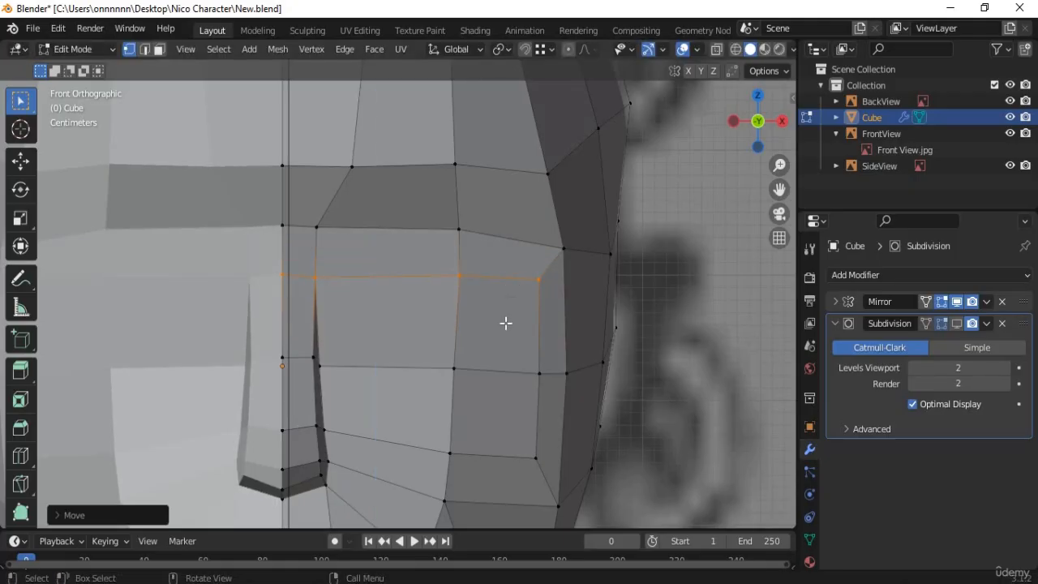
- Move the middle vertex of the eye loop's inner upper edge up to arch the edge
{"action": "left_click", "coordinate": [451, 279]}
{"action": "key", "text": "g"}
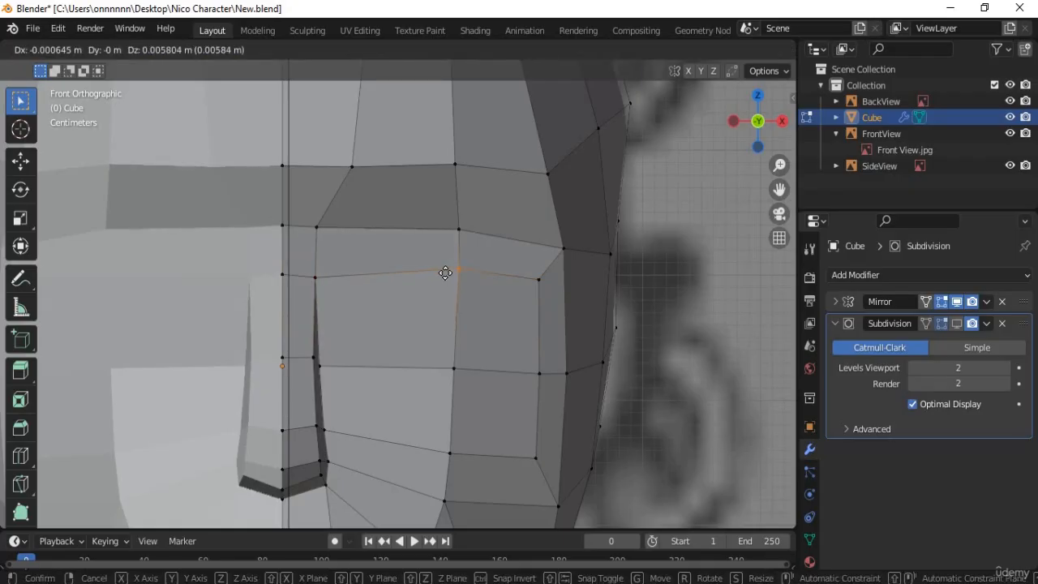
{"action": "left_click", "coordinate": [445, 274]}
- Vertex-slide the inner loop's lower outer corner along the lower edge, about a quarter of the way toward the middle vertex
{"action": "left_click", "coordinate": [537, 282]}
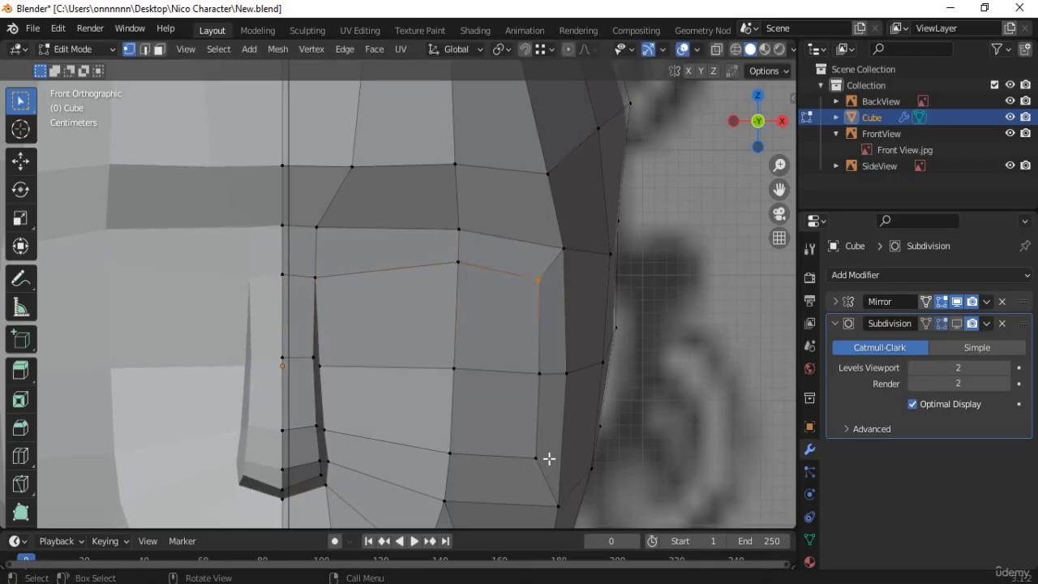
{"action": "key", "text": "b"}
{"action": "left_click_drag", "start_coordinate": [547, 445], "coordinate": [523, 471]}
{"action": "key", "text": "g"}
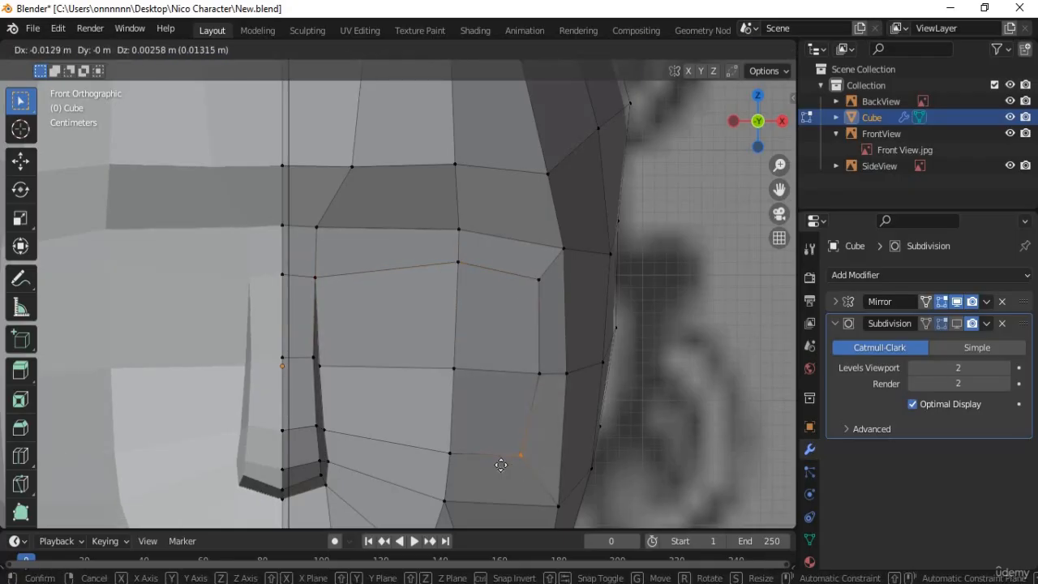
{"action": "right_click", "coordinate": [501, 464]}
{"action": "key", "text": "g"}
{"action": "key", "text": "g"}
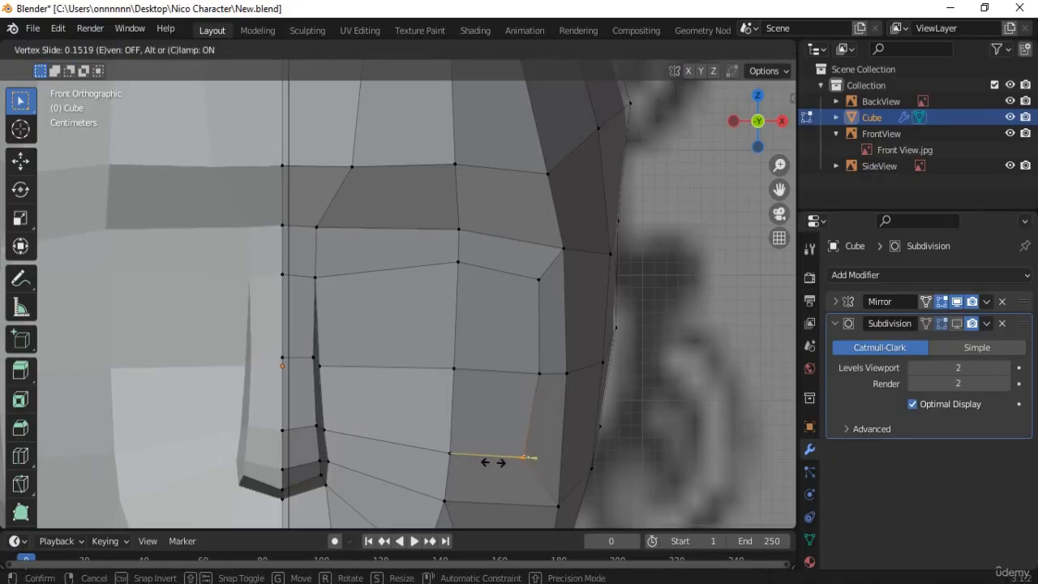
{"action": "left_click", "coordinate": [456, 450]}
{"action": "left_click", "coordinate": [453, 450]}
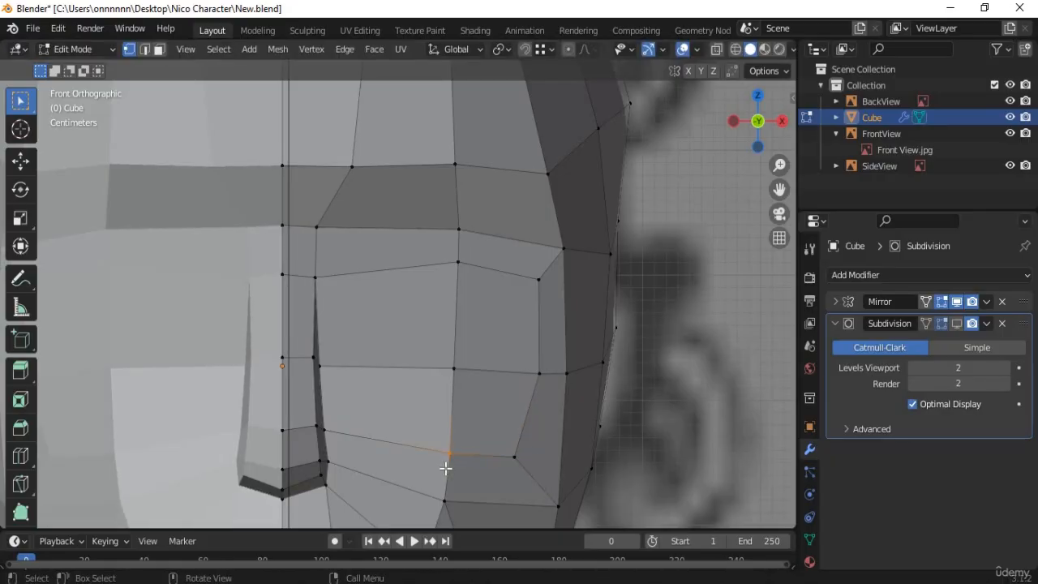
{"action": "key", "text": "g"}
{"action": "right_click", "coordinate": [456, 443]}
{"action": "left_click_drag", "start_coordinate": [439, 250], "coordinate": [466, 474]}
{"action": "key", "text": "alt+z"}
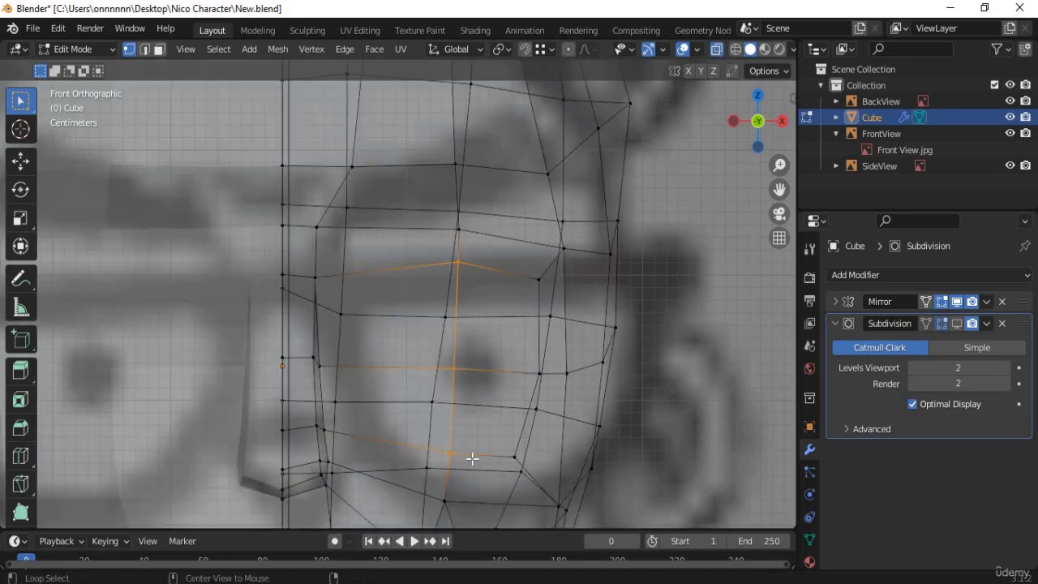
{"action": "key", "text": "alt+z"}
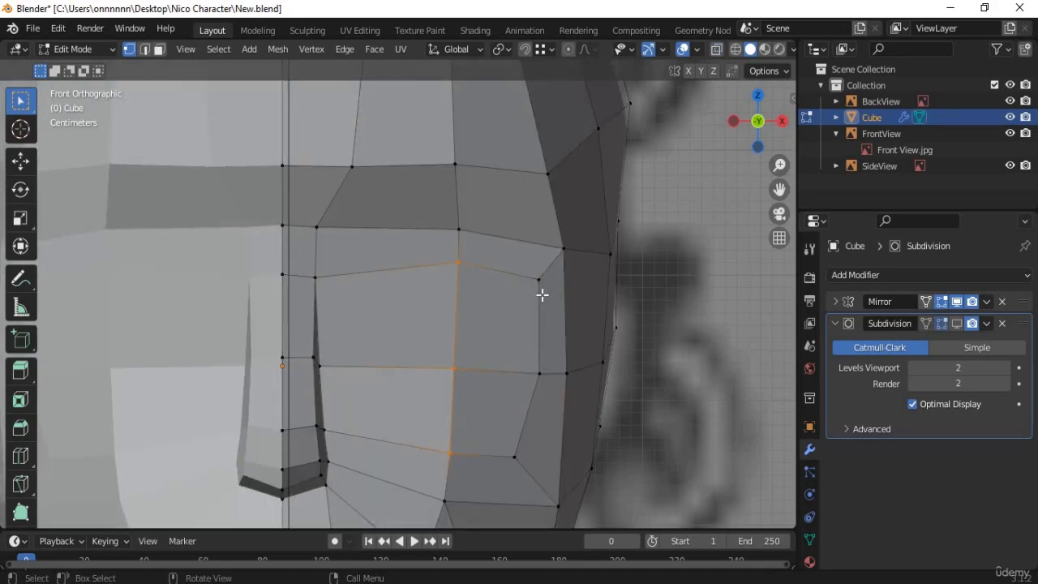
- Move the outer loop's middle side vertex slightly outward, and the inner loop's upper outer corner slightly inward and down
{"action": "left_click", "coordinate": [573, 387], "text": "alt"}
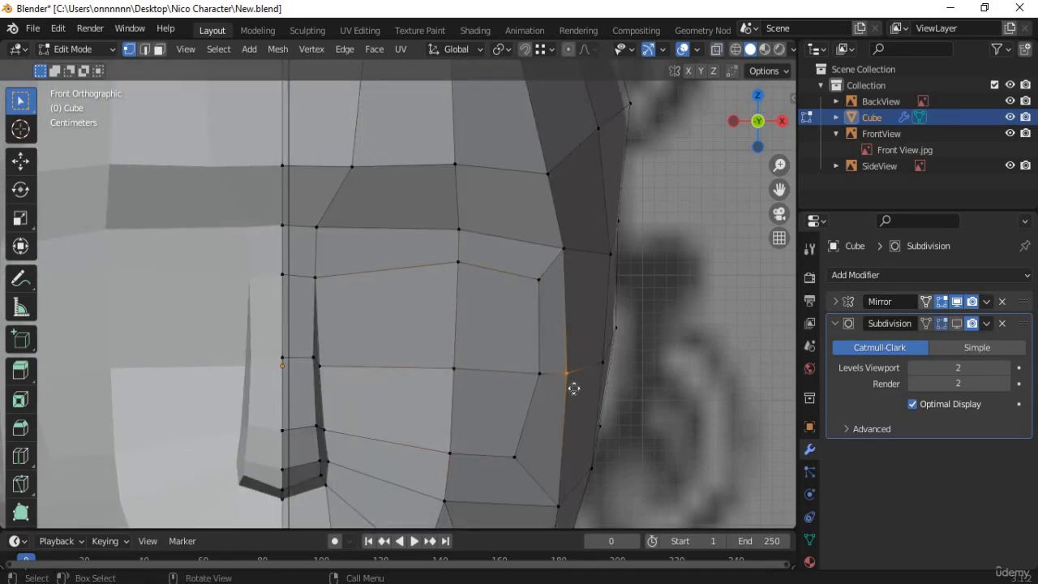
{"action": "key", "text": "g"}
{"action": "left_click", "coordinate": [575, 383]}
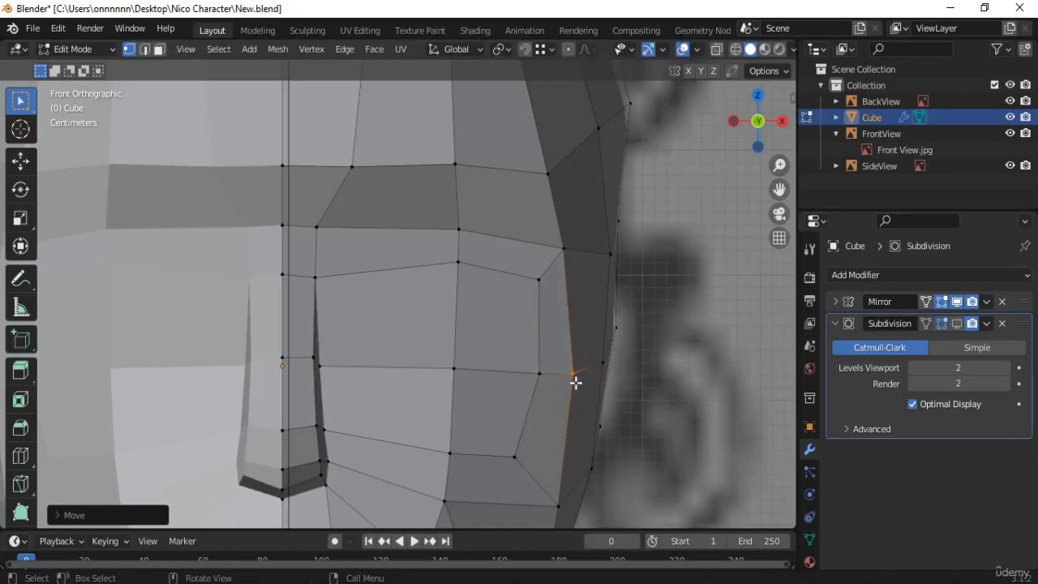
{"action": "left_click", "coordinate": [530, 294]}
{"action": "key", "text": "g"}
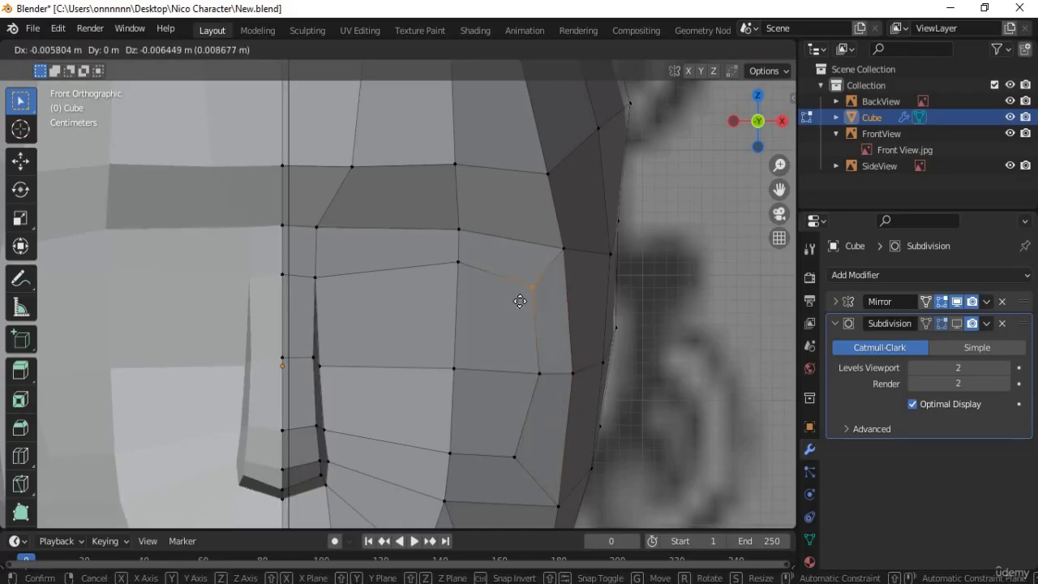
{"action": "left_click", "coordinate": [501, 289]}
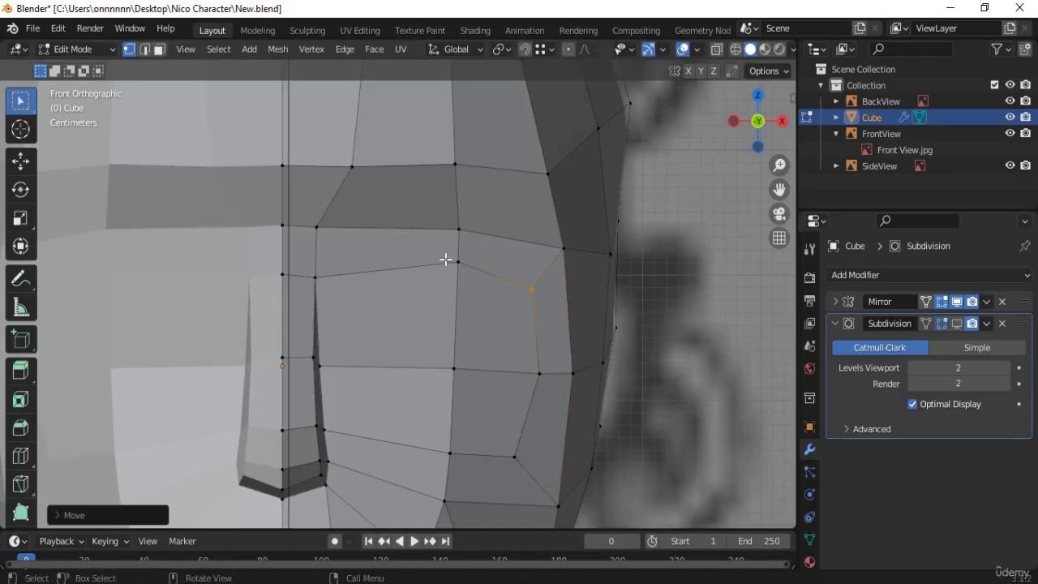
- Shift the eye's upper middle vertex slightly toward the nose, and the two vertices below it about 0.006 m the same way
{"action": "left_click", "coordinate": [448, 280]}
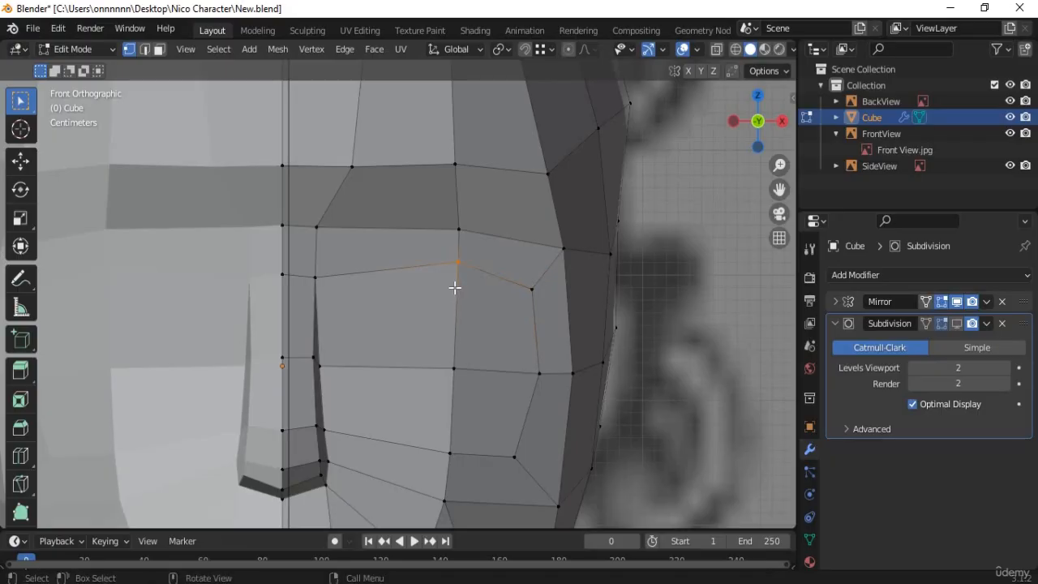
{"action": "key", "text": "g"}
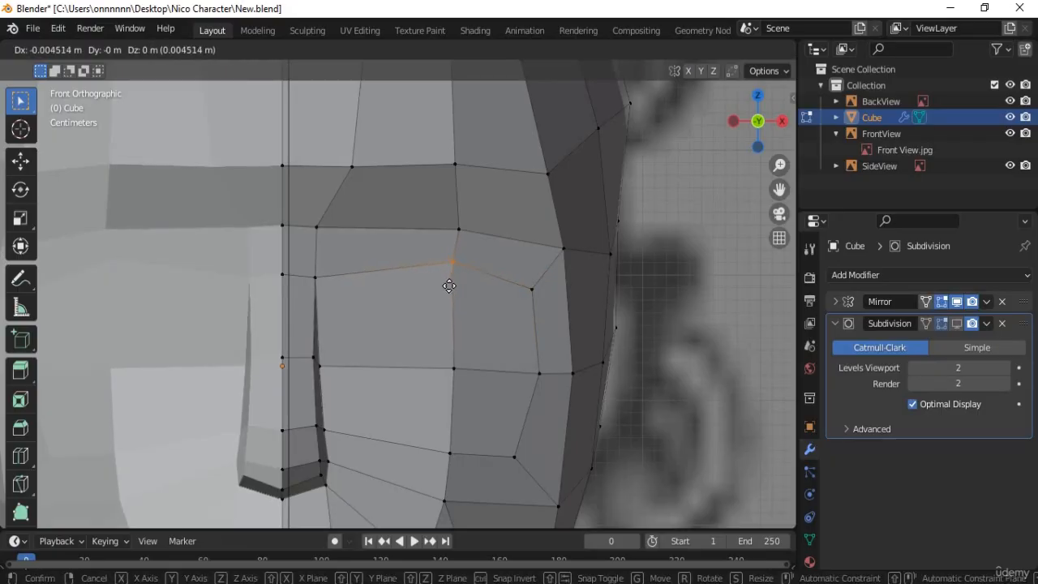
{"action": "left_click", "coordinate": [452, 282]}
{"action": "left_click_drag", "start_coordinate": [476, 348], "coordinate": [430, 467], "text": "shift"}
{"action": "key", "text": "g"}
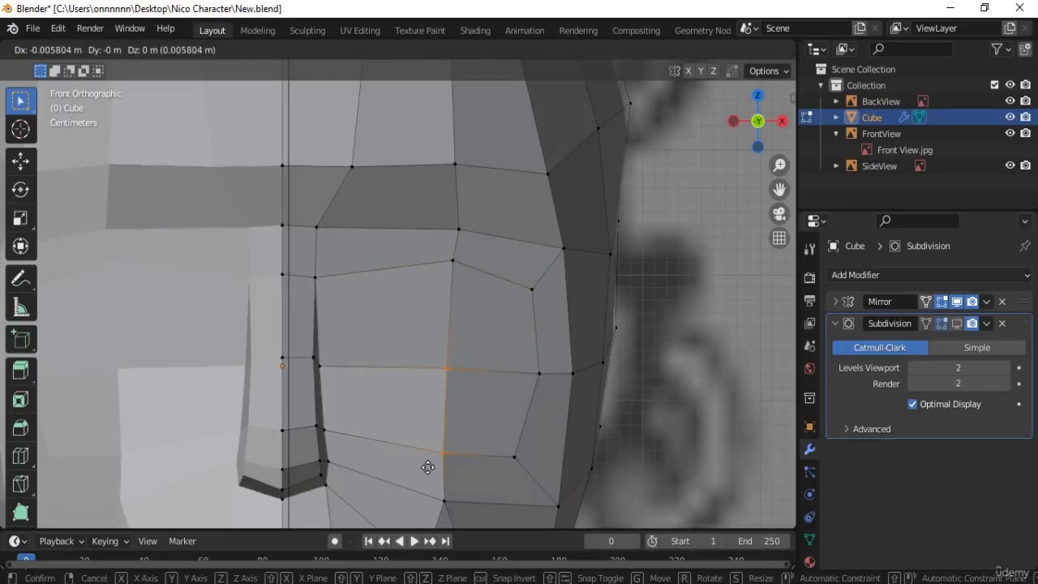
{"action": "left_click", "coordinate": [470, 473]}
- Move the inner loop's lower outer corner vertex slightly outward and down
{"action": "left_click", "coordinate": [504, 472]}
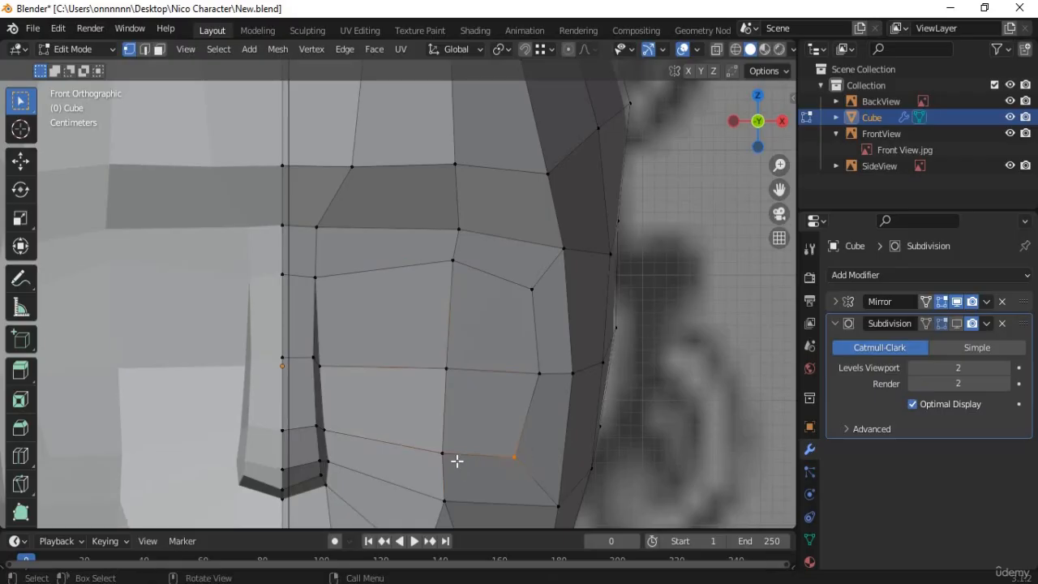
{"action": "middle_click_drag", "start_coordinate": [519, 442], "coordinate": [514, 378]}
{"action": "scroll", "coordinate": [507, 447], "scroll_direction": "down", "scroll_amount": 1}
{"action": "key", "text": "KP_1"}
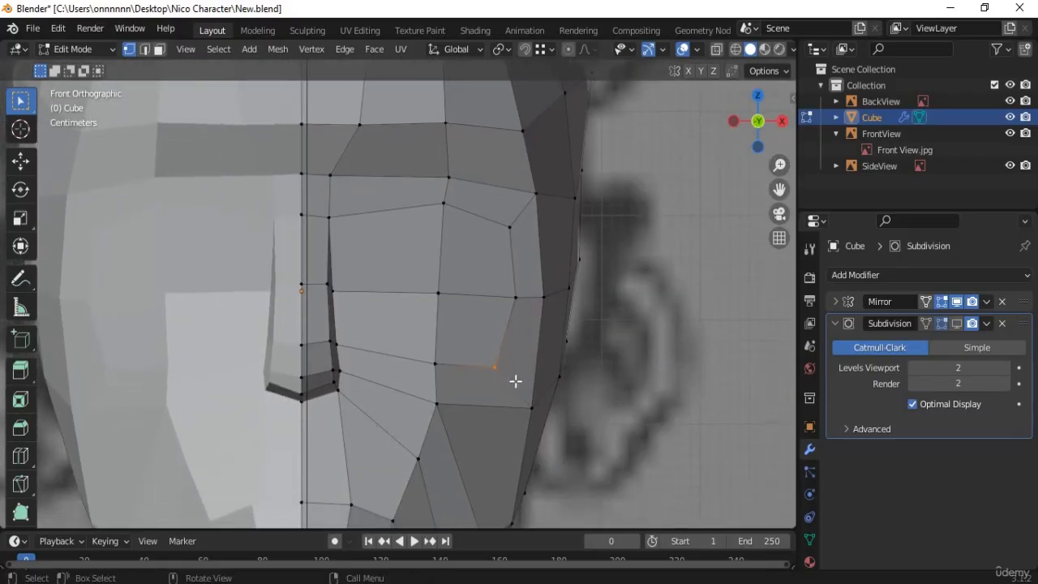
{"action": "key", "text": "g"}
{"action": "left_click", "coordinate": [458, 380]}
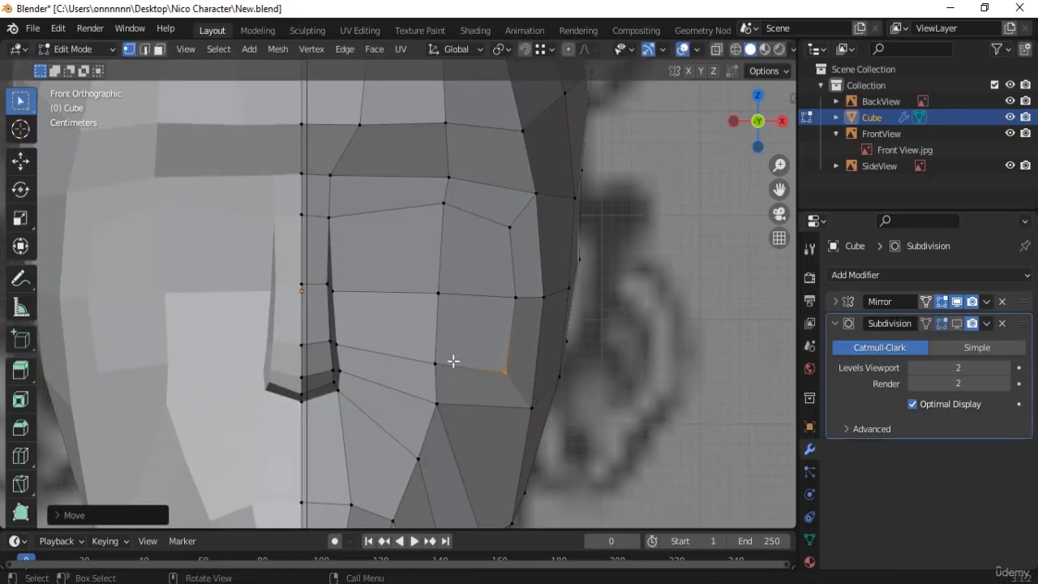
- Lower the middle vertex of the inner loop's lower edge about 0.012 m, and move the lower outer corner slightly up and outward
{"action": "key", "text": "g"}
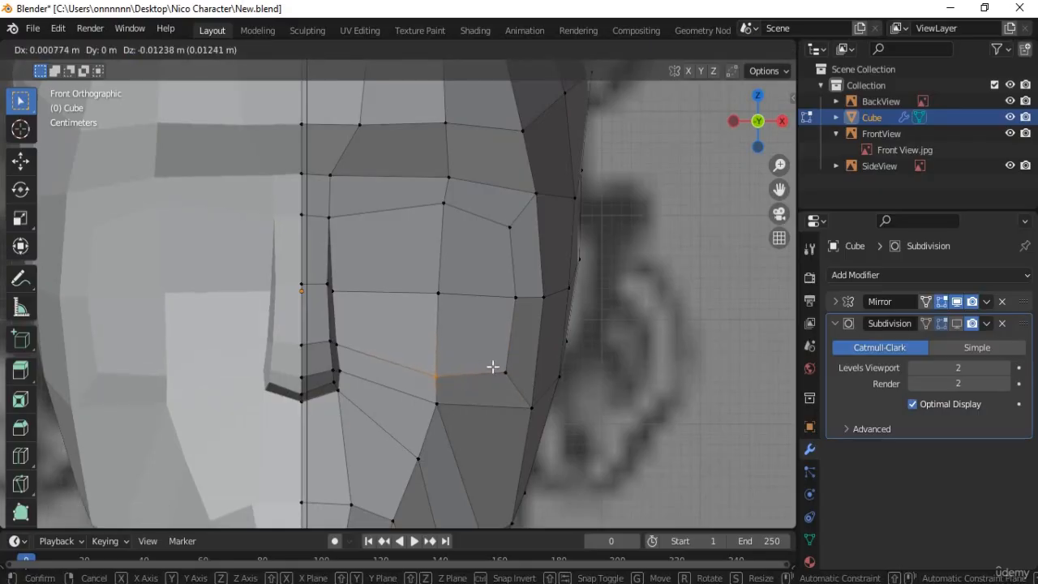
{"action": "left_click", "coordinate": [492, 367]}
{"action": "left_click", "coordinate": [503, 373]}
{"action": "key", "text": "g"}
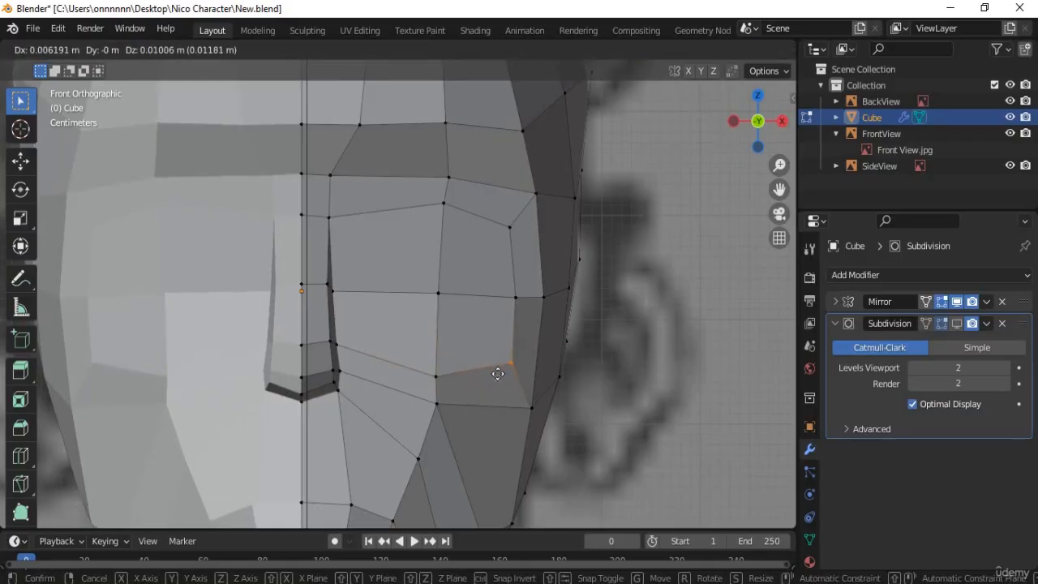
{"action": "left_click", "coordinate": [498, 373]}
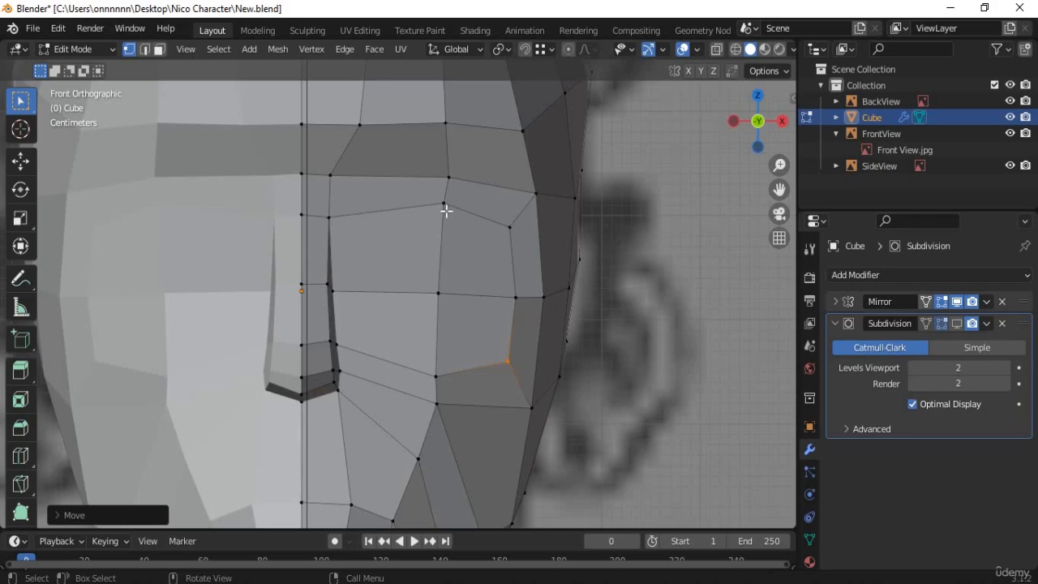
- Raise the upper middle vertex of the eye's outer loop slightly, and move its lower middle vertex about 0.009 m down and toward the nose
{"action": "left_click", "coordinate": [444, 178]}
{"action": "key", "text": "g"}
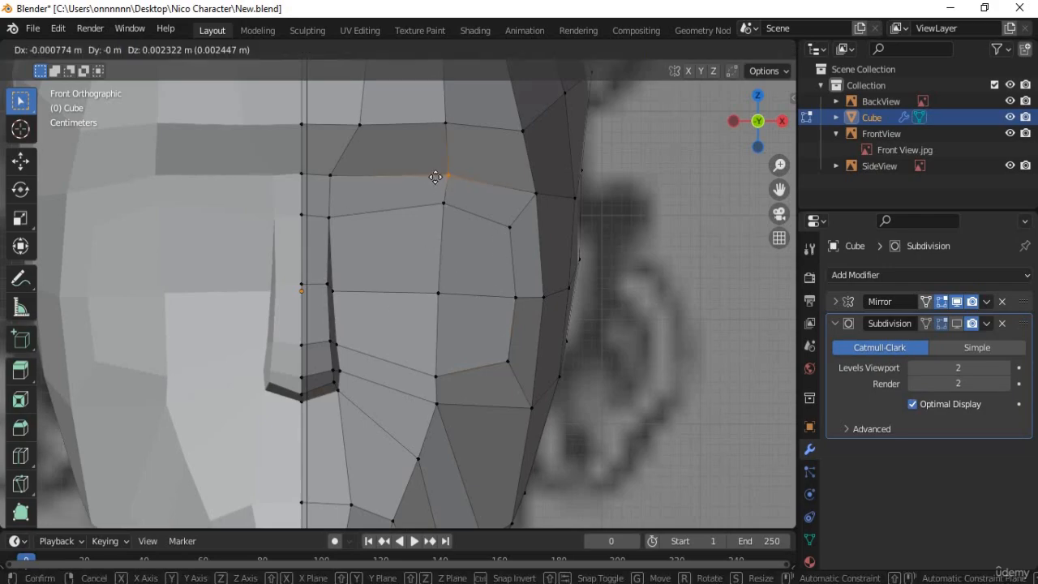
{"action": "left_click", "coordinate": [436, 174]}
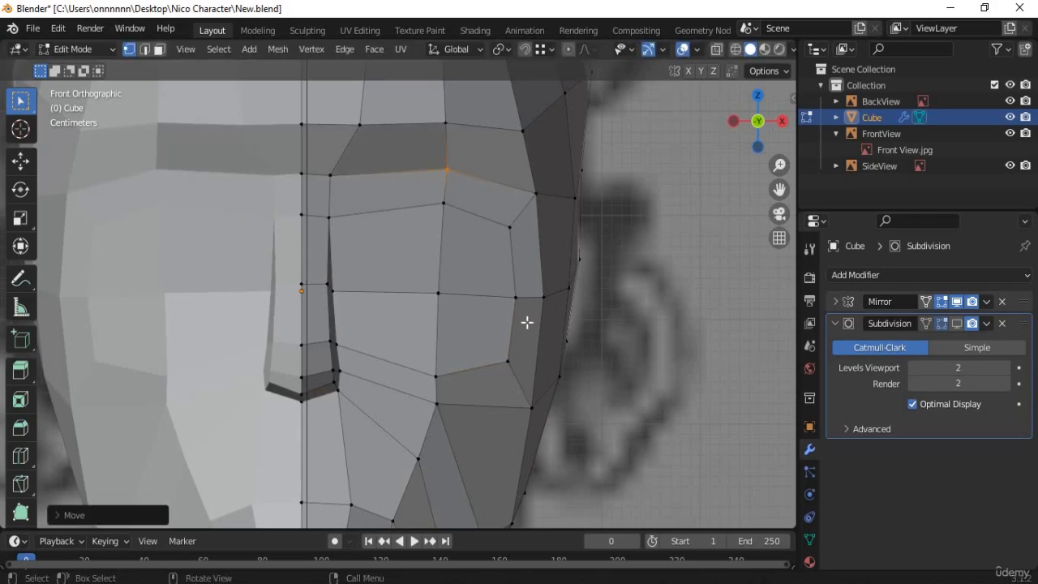
{"action": "left_click", "coordinate": [429, 408]}
{"action": "key", "text": "g"}
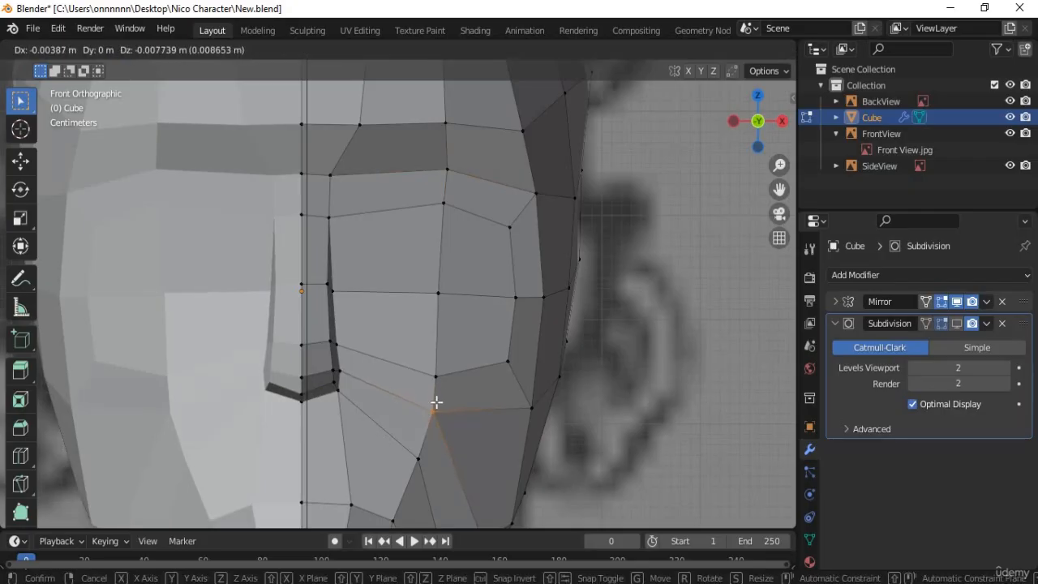
{"action": "left_click", "coordinate": [436, 402]}
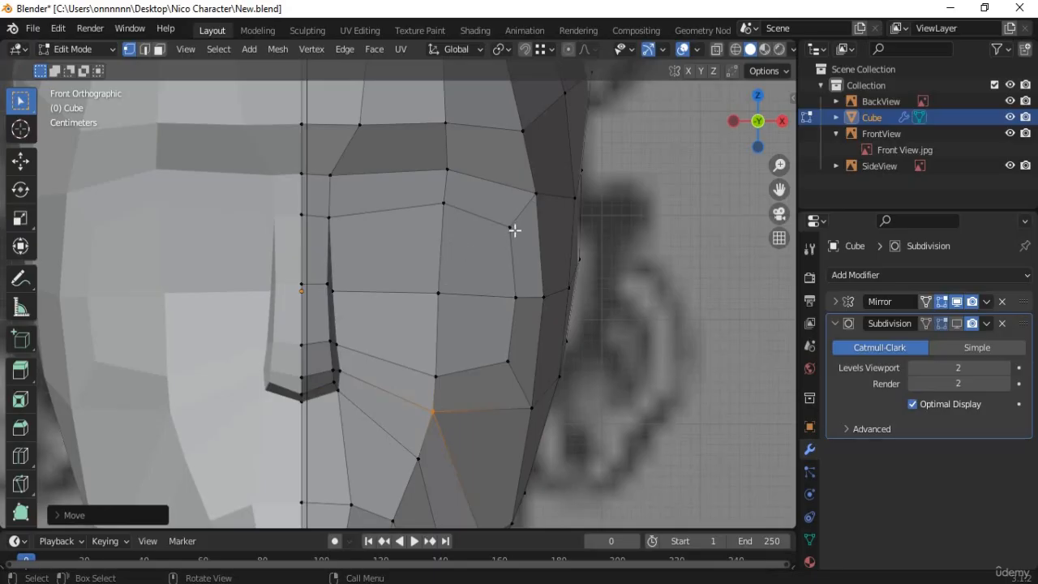
- Shift the outer side vertices of both eye loops slightly outward along X
{"action": "left_click_drag", "start_coordinate": [515, 217], "coordinate": [481, 388]}
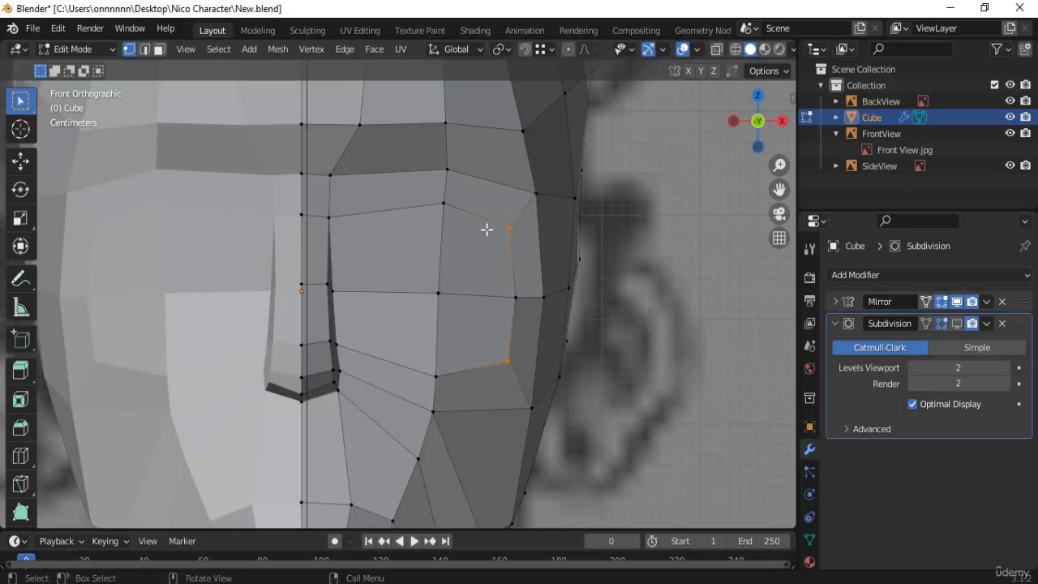
{"action": "key", "text": "alt+z"}
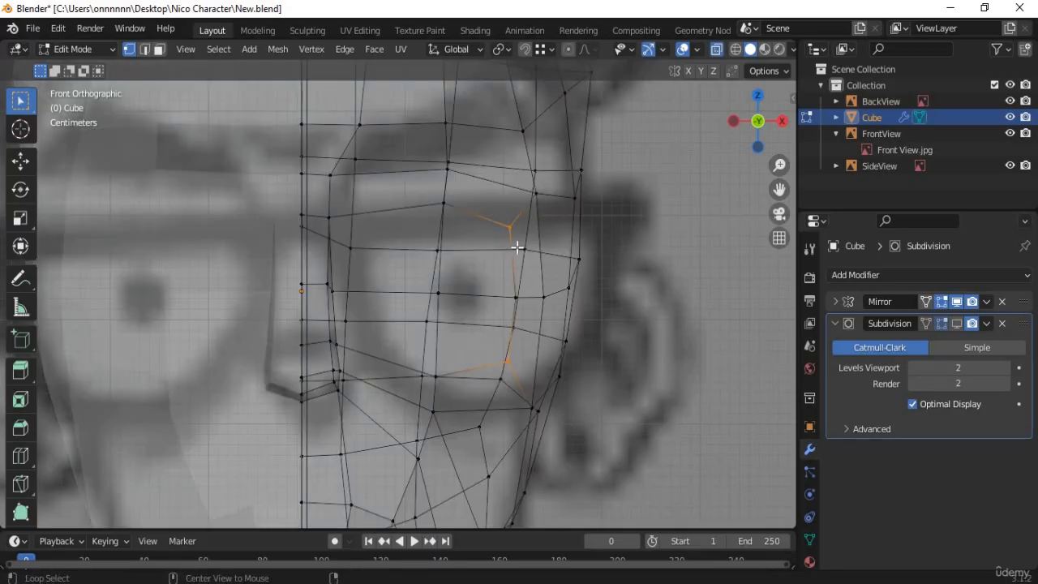
{"action": "key", "text": "alt+z"}
{"action": "left_click_drag", "start_coordinate": [496, 181], "coordinate": [547, 430]}
{"action": "key", "text": "g"}
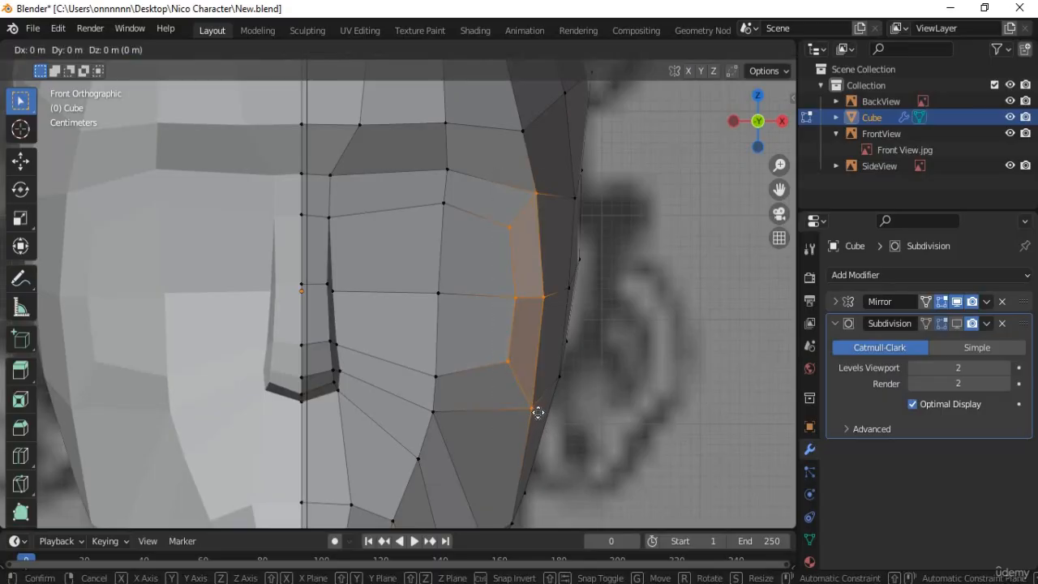
{"action": "left_click", "coordinate": [545, 413]}
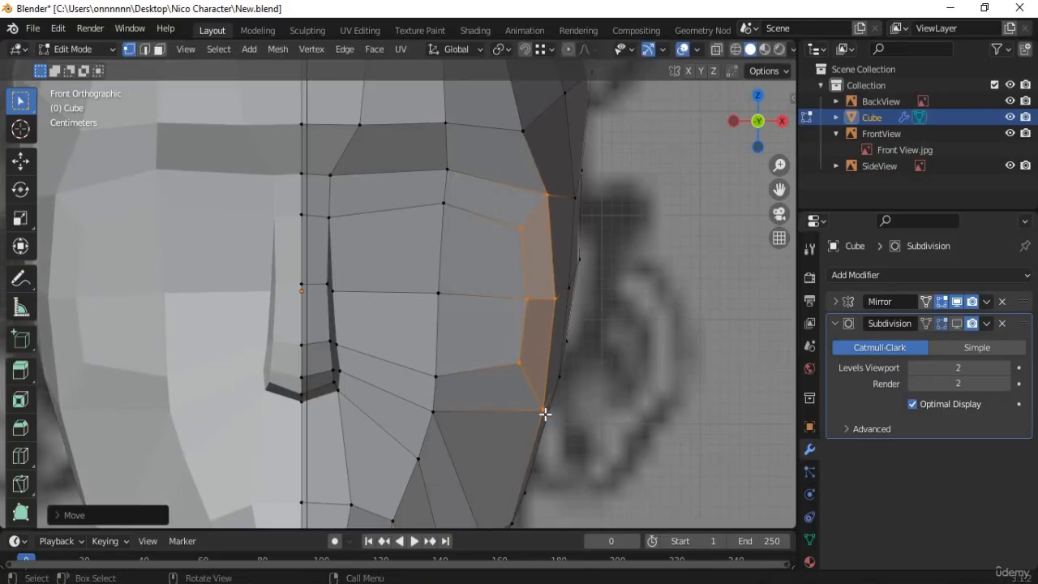
{"action": "key", "text": "ctrl+z"}
{"action": "key", "text": "g"}
{"action": "key", "text": "x"}
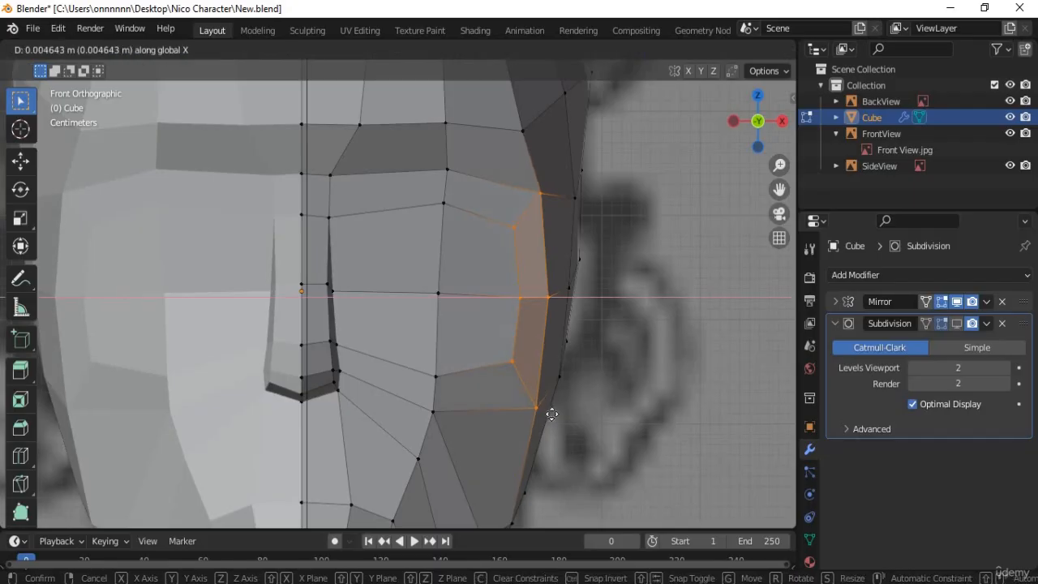
{"action": "left_click", "coordinate": [541, 399]}
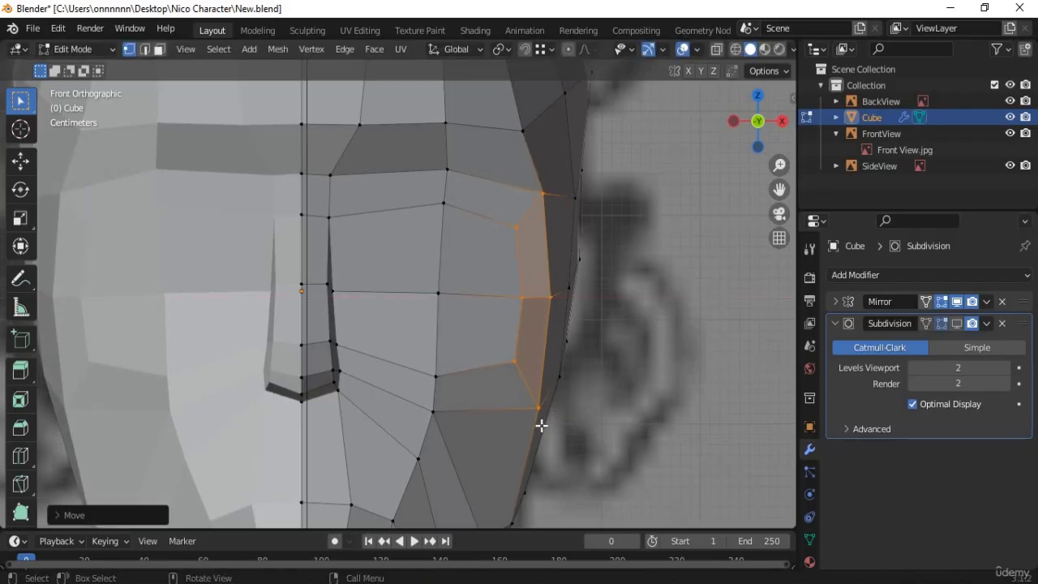
- Move only the outer loop's three outer side vertices about 0.008 m back toward the nose
{"action": "scroll", "coordinate": [542, 425], "scroll_direction": "down", "scroll_amount": 4}
{"action": "scroll", "coordinate": [542, 425], "scroll_direction": "up", "scroll_amount": 3}
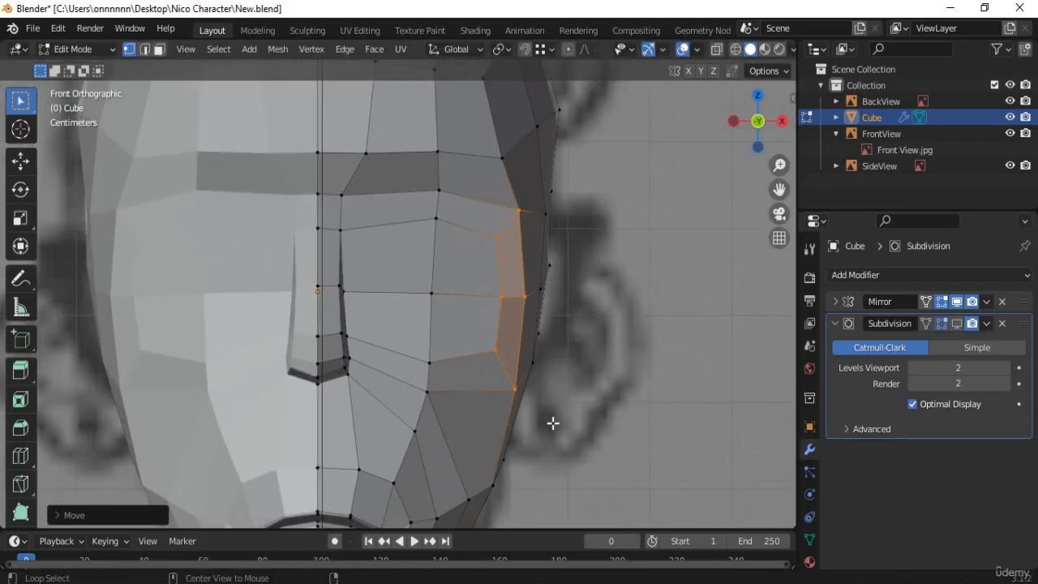
{"action": "scroll", "coordinate": [552, 422], "scroll_direction": "up", "scroll_amount": 3}
{"action": "middle_click_drag", "start_coordinate": [552, 429], "coordinate": [445, 357]}
{"action": "scroll", "coordinate": [556, 429], "scroll_direction": "down", "scroll_amount": 5}
{"action": "scroll", "coordinate": [457, 286], "scroll_direction": "up", "scroll_amount": 2}
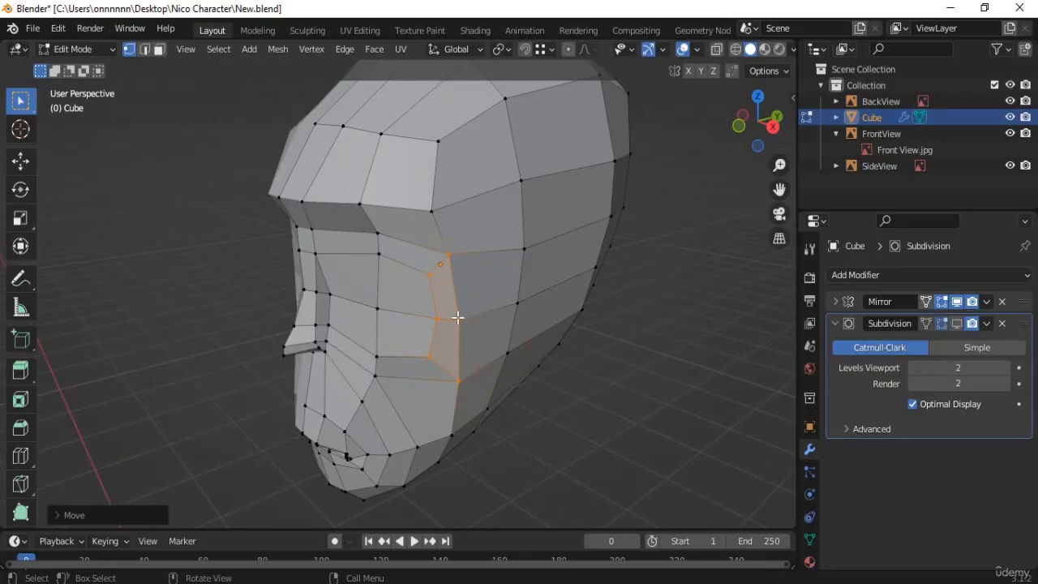
{"action": "left_click", "coordinate": [438, 389], "text": "alt"}
{"action": "left_click", "coordinate": [449, 394], "text": "alt"}
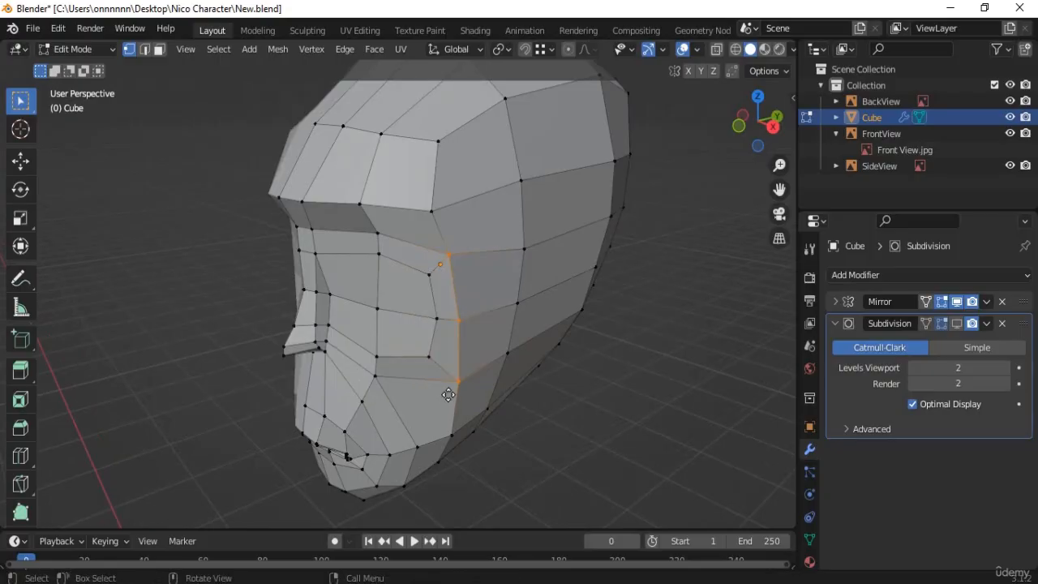
{"action": "key", "text": "g"}
{"action": "left_click", "coordinate": [452, 388]}
{"action": "middle_click_drag", "start_coordinate": [454, 396], "coordinate": [566, 366]}
{"action": "key", "text": "g"}
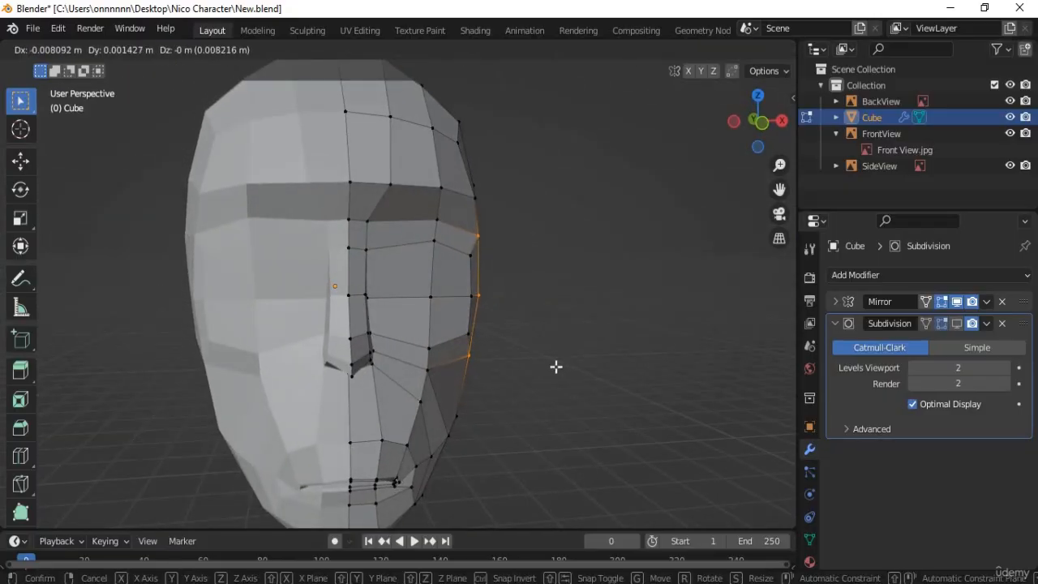
{"action": "left_click", "coordinate": [558, 366]}
- Select the inner loop's three outer side vertices and compare their position with the front reference image in X-ray
{"action": "middle_click_drag", "start_coordinate": [458, 348], "coordinate": [467, 366]}
{"action": "scroll", "coordinate": [476, 377], "scroll_direction": "up", "scroll_amount": 2}
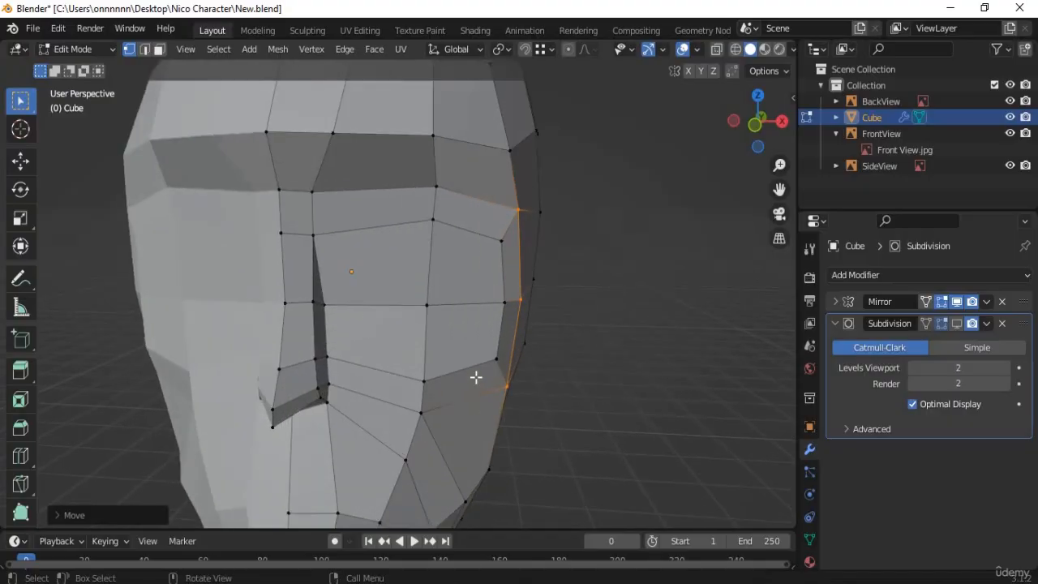
{"action": "middle_click_drag", "start_coordinate": [490, 403], "coordinate": [460, 239]}
{"action": "key", "text": "g"}
{"action": "left_click", "coordinate": [358, 405]}
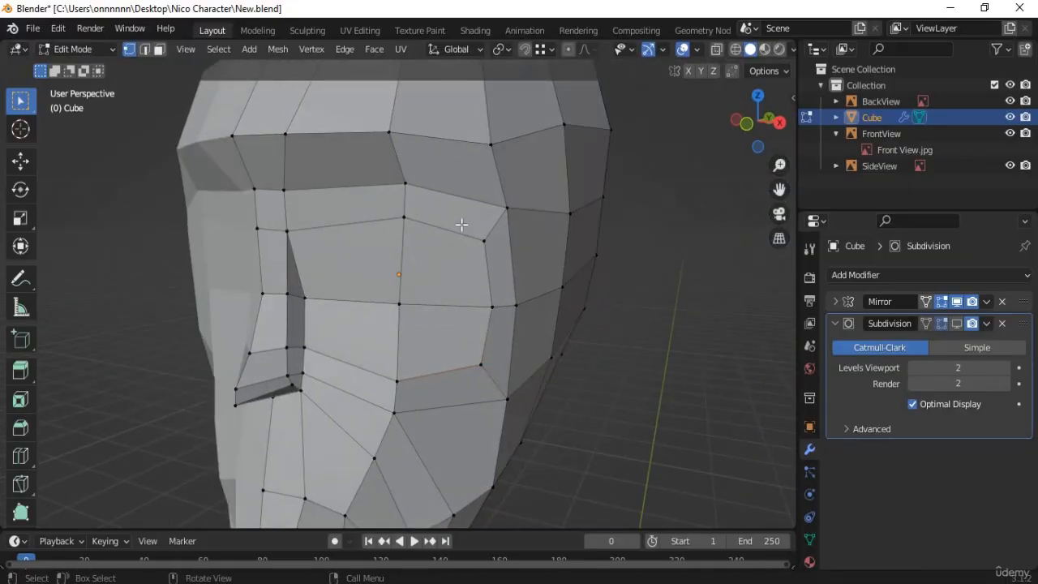
{"action": "left_click_drag", "start_coordinate": [461, 222], "coordinate": [495, 366], "text": "shift"}
{"action": "middle_click_drag", "start_coordinate": [445, 398], "coordinate": [459, 397]}
{"action": "key", "text": "KP_1"}
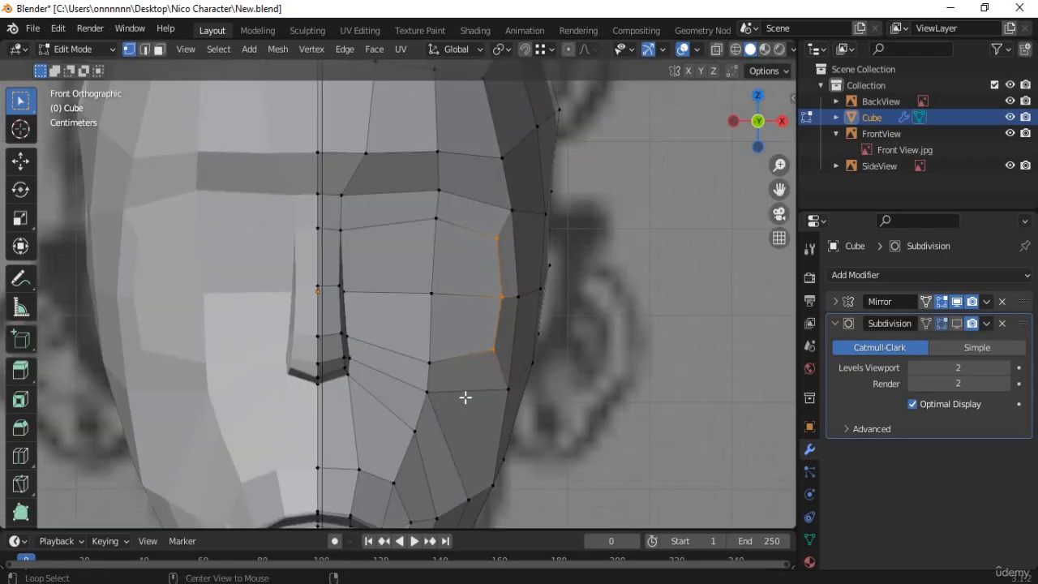
{"action": "key", "text": "alt+z"}
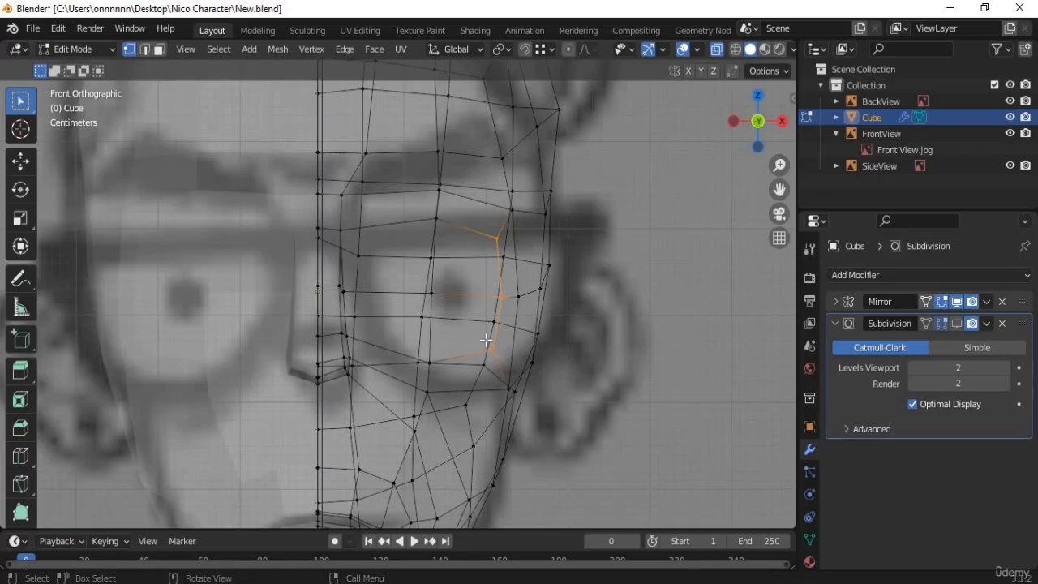
{"action": "key", "text": "alt+z"}
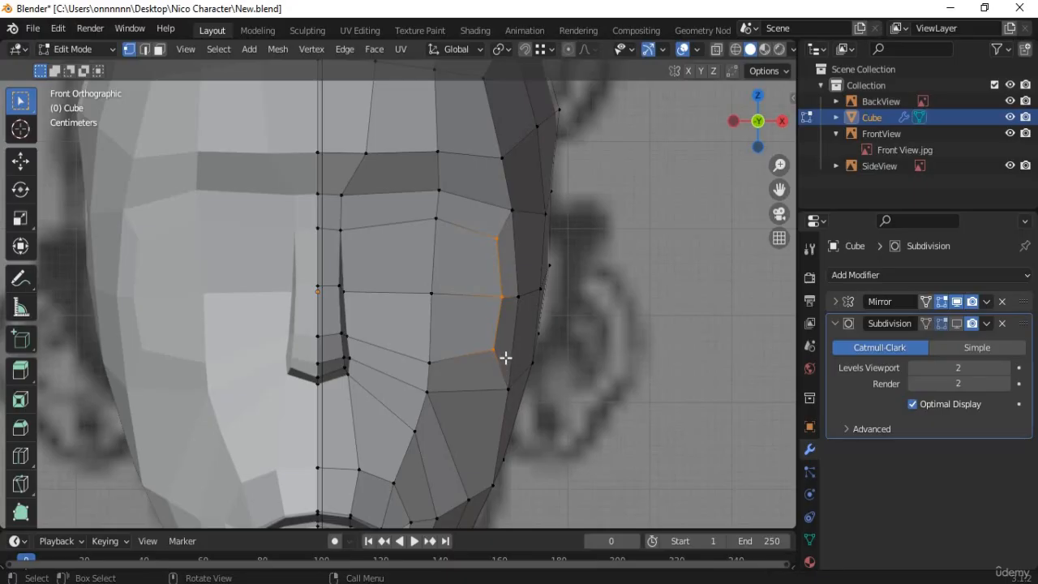
{"action": "middle_click_drag", "start_coordinate": [492, 390], "coordinate": [498, 227]}
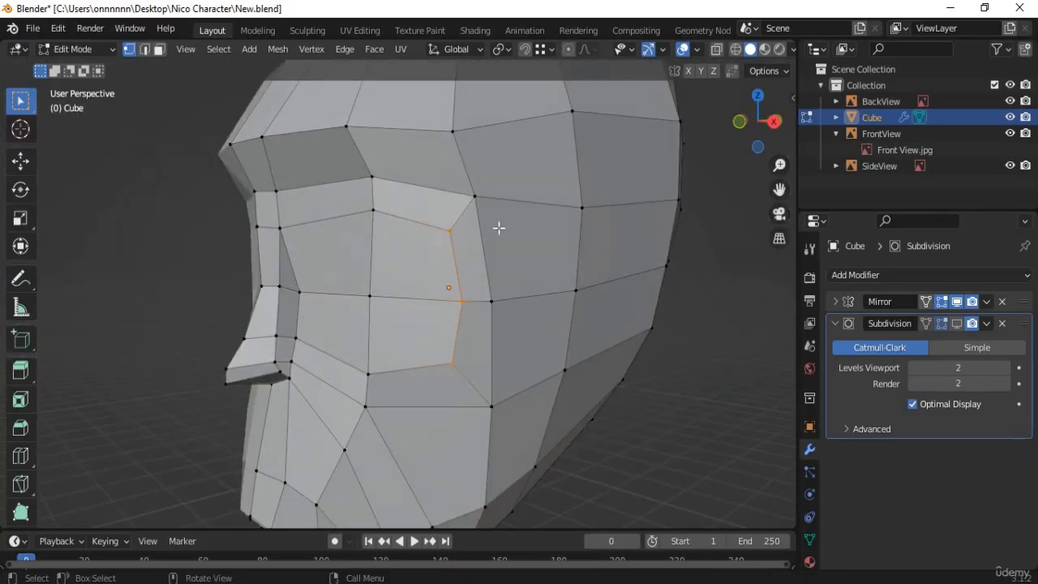
{"action": "key", "text": "shift+v"}
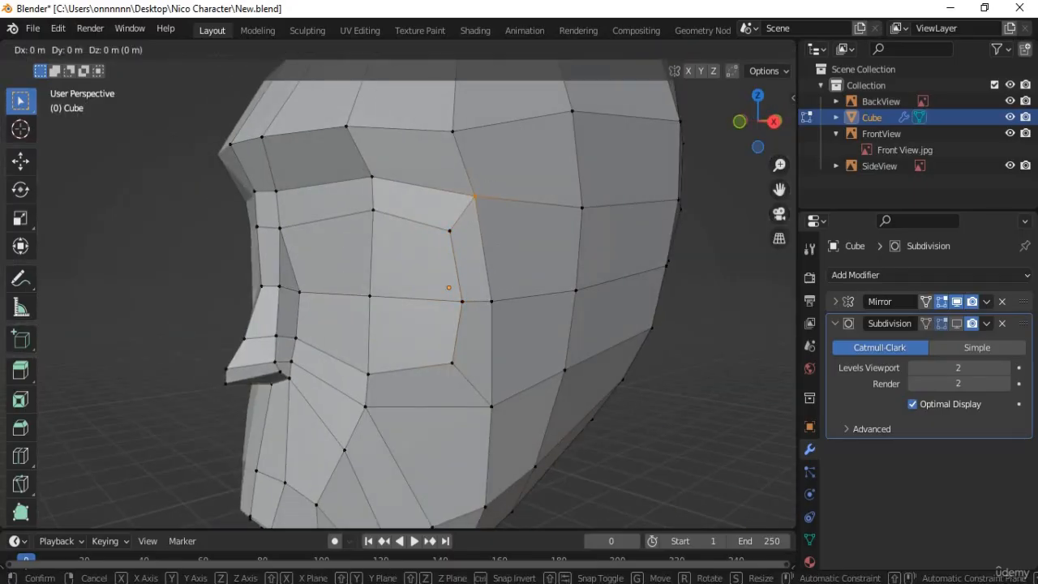
{"action": "right_click", "coordinate": [502, 241]}
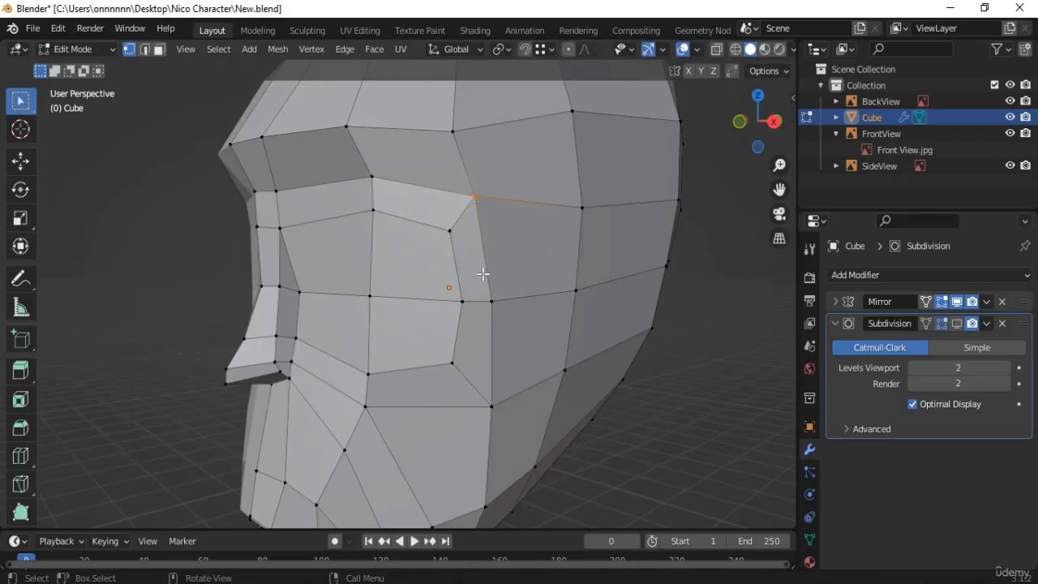
- Slide the outer loop's middle side vertex backward along its edge toward the side of the head
{"action": "middle_click_drag", "start_coordinate": [482, 274], "coordinate": [447, 280]}
{"action": "left_click_drag", "start_coordinate": [451, 277], "coordinate": [471, 303]}
{"action": "key", "text": "shift+v"}
{"action": "left_click", "coordinate": [487, 303]}
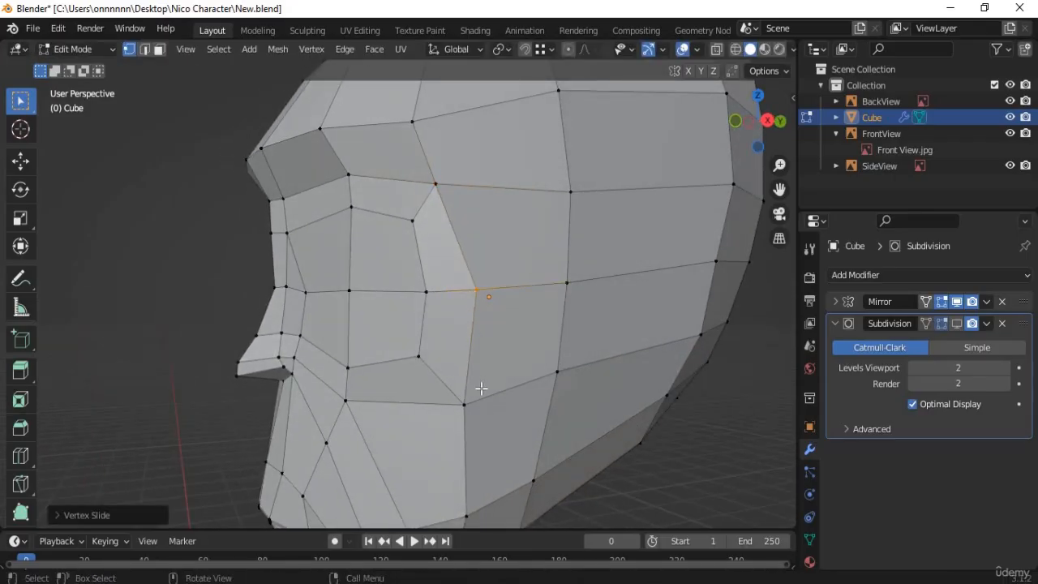
- Try sliding the outer loop's lower outer corner vertex backward along its edge, and undo the slide
{"action": "left_click", "coordinate": [460, 408]}
{"action": "key", "text": "shift+v"}
{"action": "left_click", "coordinate": [471, 393]}
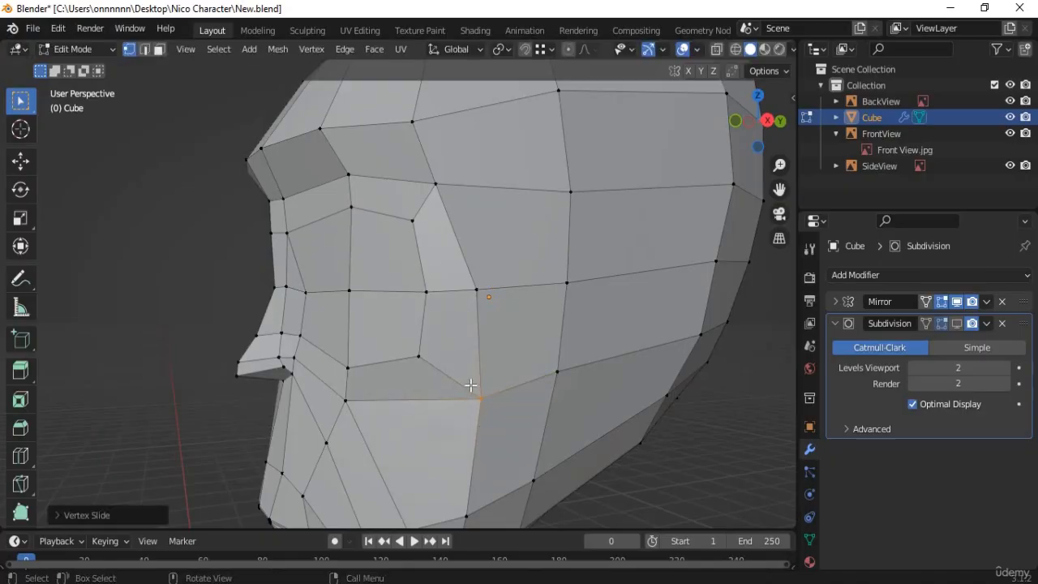
{"action": "key", "text": "ctrl+z"}
- Move the outer loop's upper outer corner vertex about 0.011 m backward and up
{"action": "left_click_drag", "start_coordinate": [455, 217], "coordinate": [423, 172]}
{"action": "middle_click_drag", "start_coordinate": [431, 224], "coordinate": [403, 182]}
{"action": "key", "text": "g"}
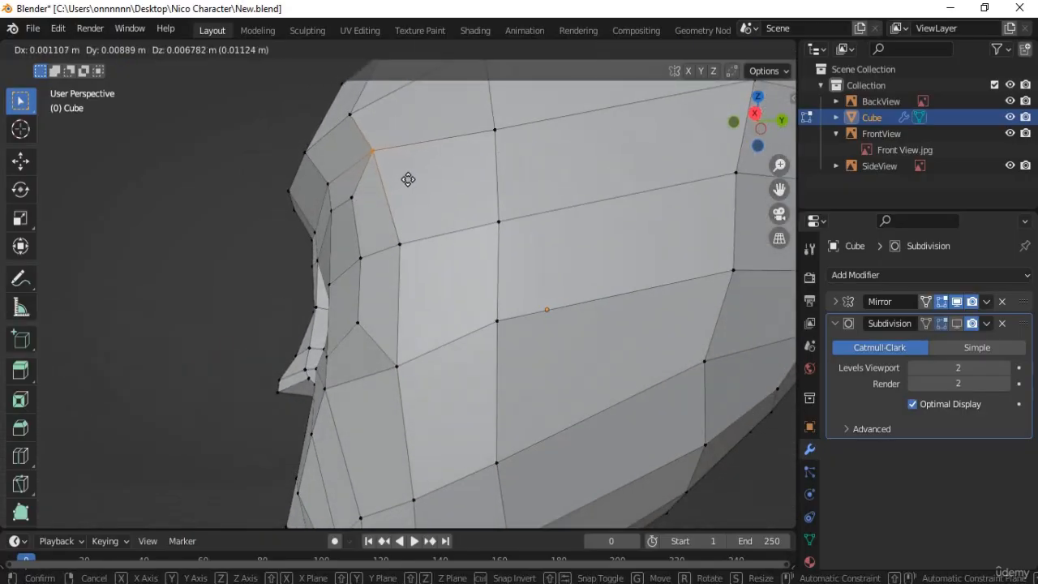
{"action": "left_click", "coordinate": [409, 180]}
- Edge-slide the inner loop's three outer side vertices outward by a factor of about 0.3 in the front view
{"action": "middle_click_drag", "start_coordinate": [514, 267], "coordinate": [495, 287]}
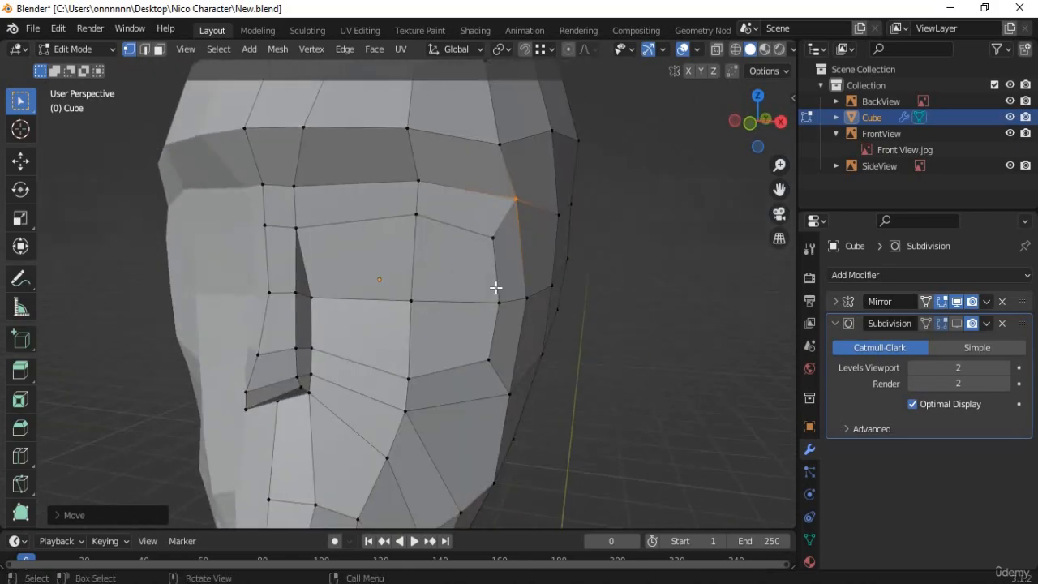
{"action": "left_click_drag", "start_coordinate": [479, 205], "coordinate": [505, 375]}
{"action": "key", "text": "g"}
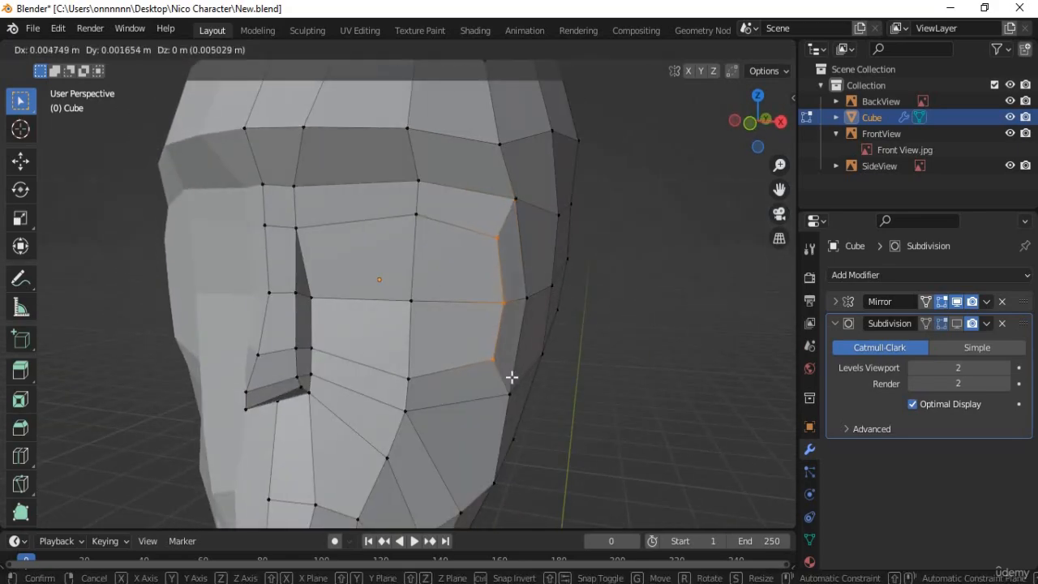
{"action": "key", "text": "Escape"}
{"action": "key", "text": "KP_1"}
{"action": "key", "text": "g"}
{"action": "key", "text": "g"}
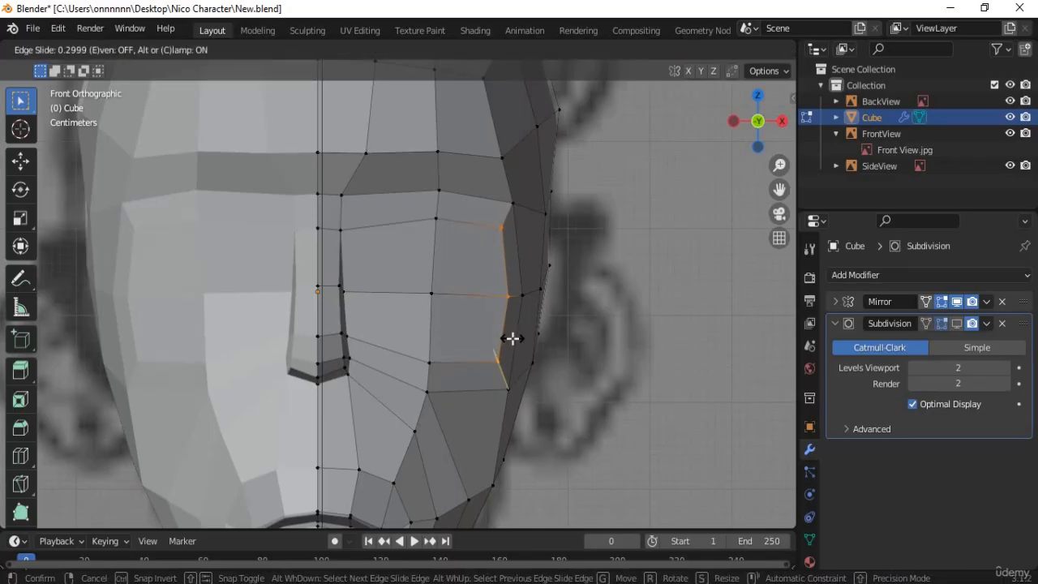
{"action": "left_click", "coordinate": [512, 338]}
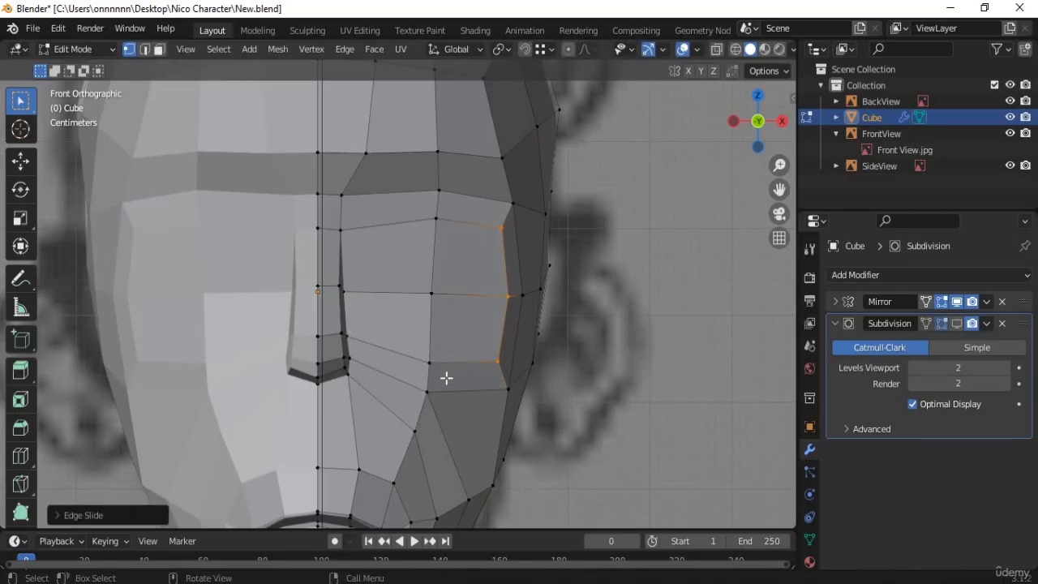
- Lower the vertex at the side of the nose, just above the nostril, slightly
{"action": "scroll", "coordinate": [326, 347], "scroll_direction": "up", "scroll_amount": 1}
{"action": "left_click_drag", "start_coordinate": [341, 336], "coordinate": [336, 349]}
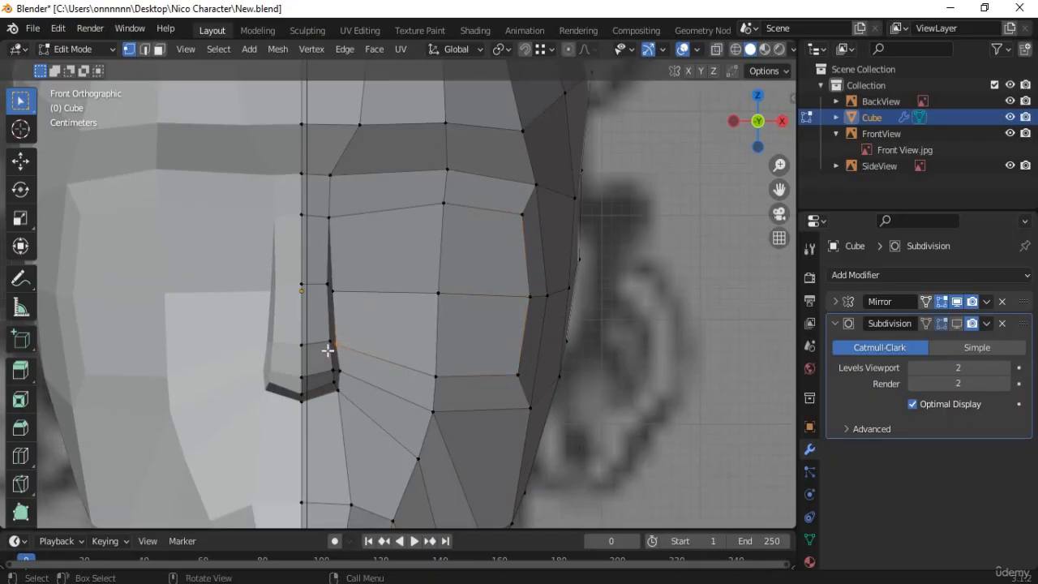
{"action": "key", "text": "g"}
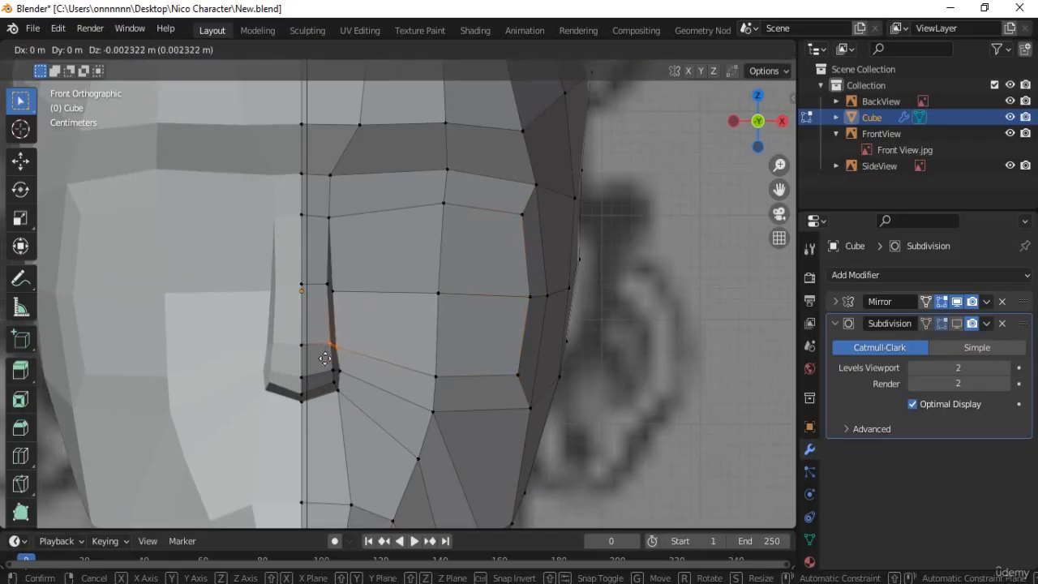
{"action": "left_click", "coordinate": [324, 361]}
- Raise the row of vertices above the nose tip about 0.011 m, and edge-slide its side vertices slightly down
{"action": "left_click_drag", "start_coordinate": [288, 331], "coordinate": [348, 357]}
{"action": "key", "text": "g"}
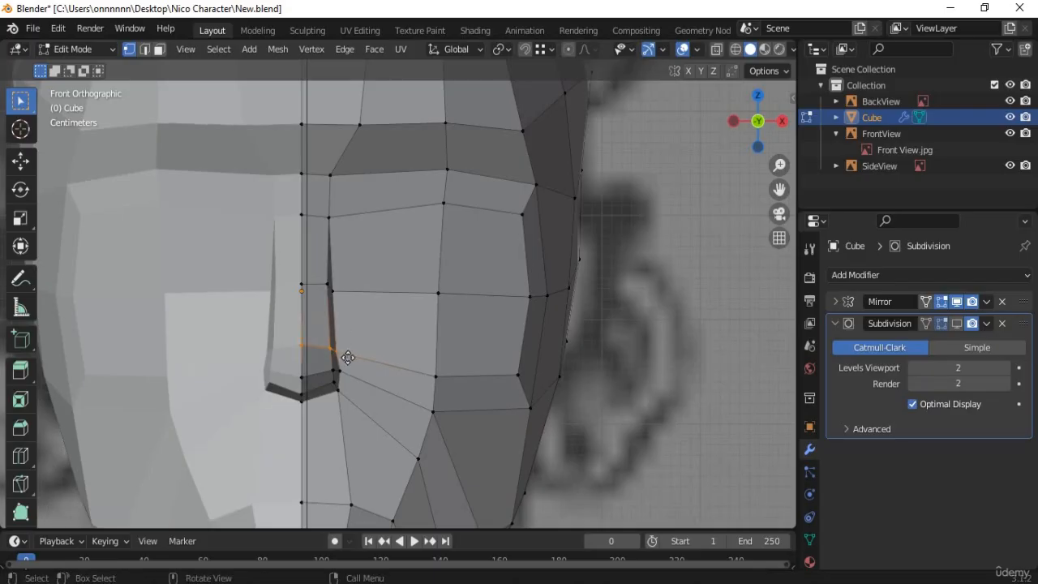
{"action": "key", "text": "g"}
{"action": "key", "text": "g"}
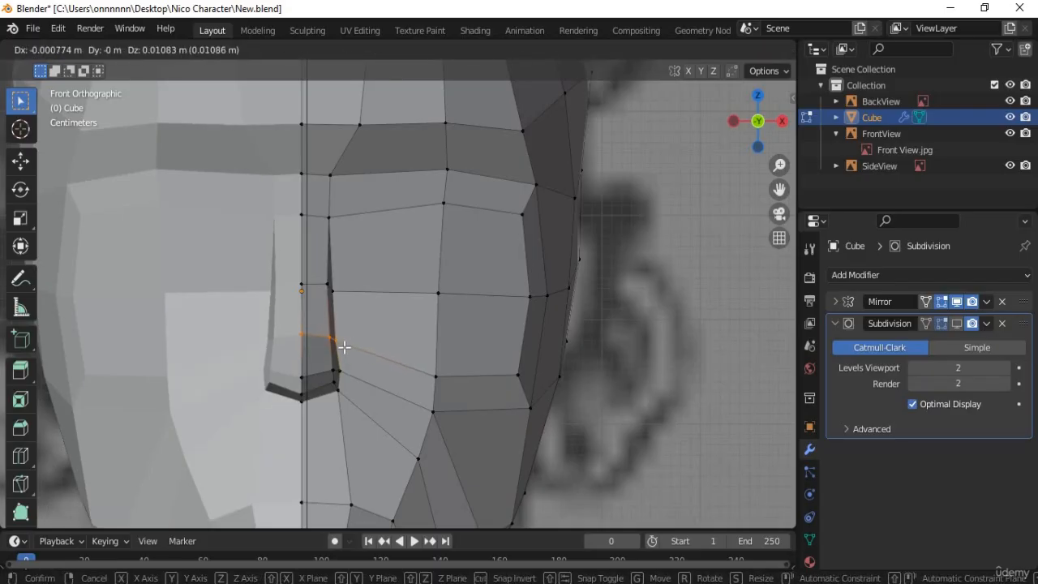
{"action": "left_click", "coordinate": [345, 347]}
{"action": "key", "text": "g"}
{"action": "key", "text": "g"}
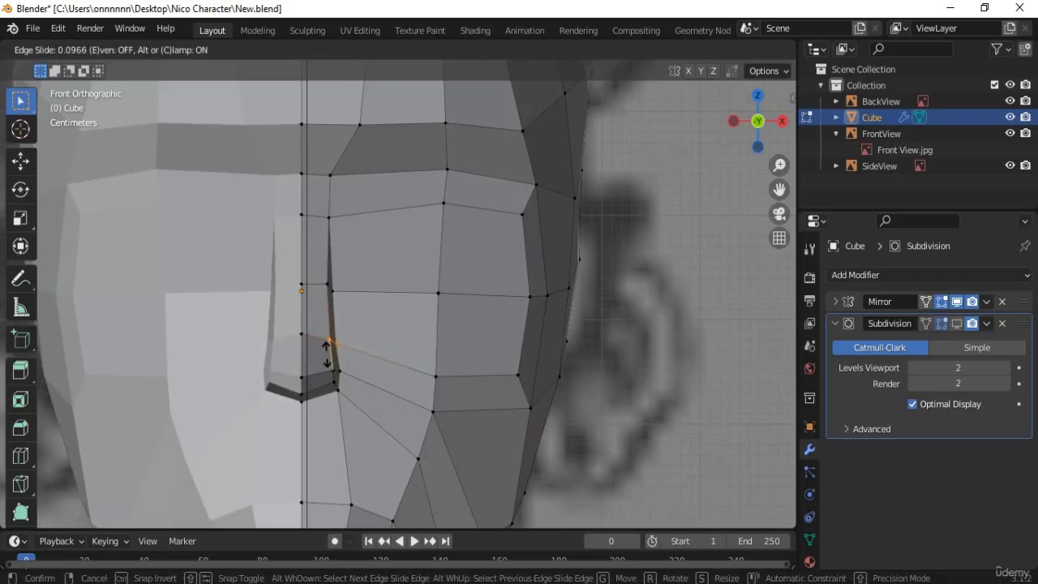
{"action": "left_click", "coordinate": [327, 359]}
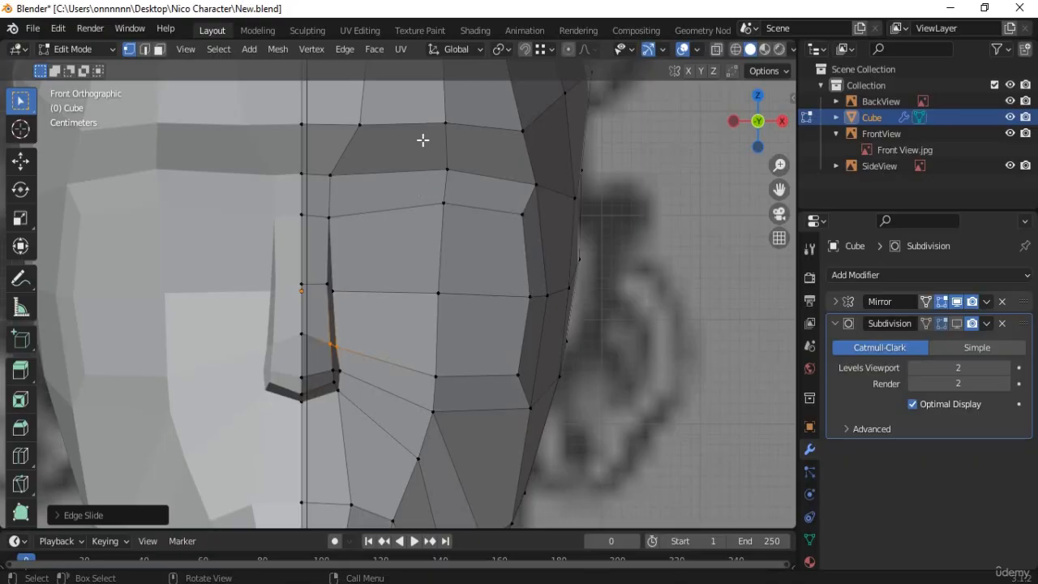
- Edge-slide the vertical loop through the middle of the eye area slightly toward the nose
{"action": "left_click", "coordinate": [448, 368], "text": "alt"}
{"action": "key", "text": "g"}
{"action": "key", "text": "g"}
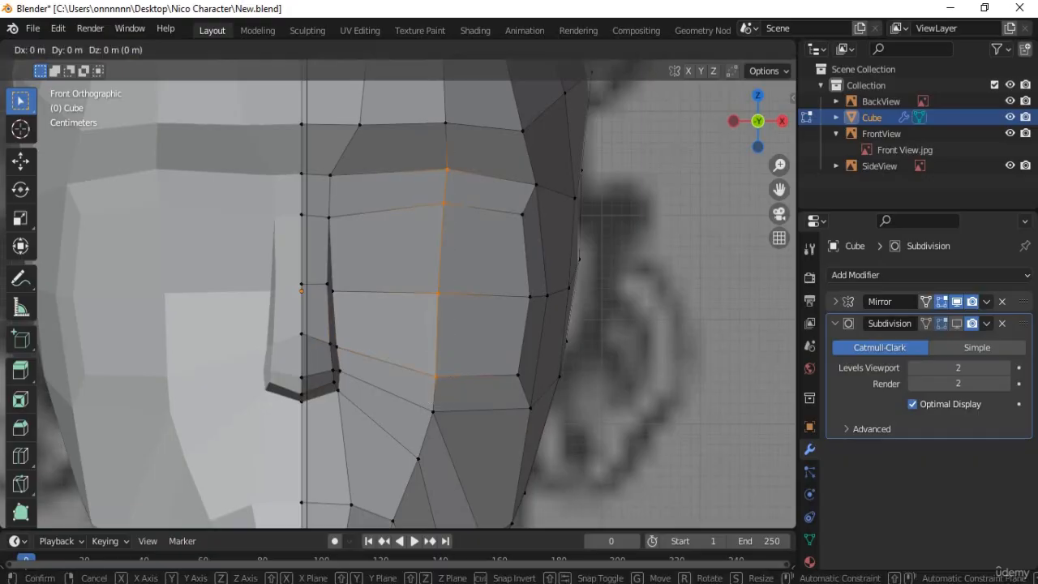
{"action": "left_click", "coordinate": [446, 369]}
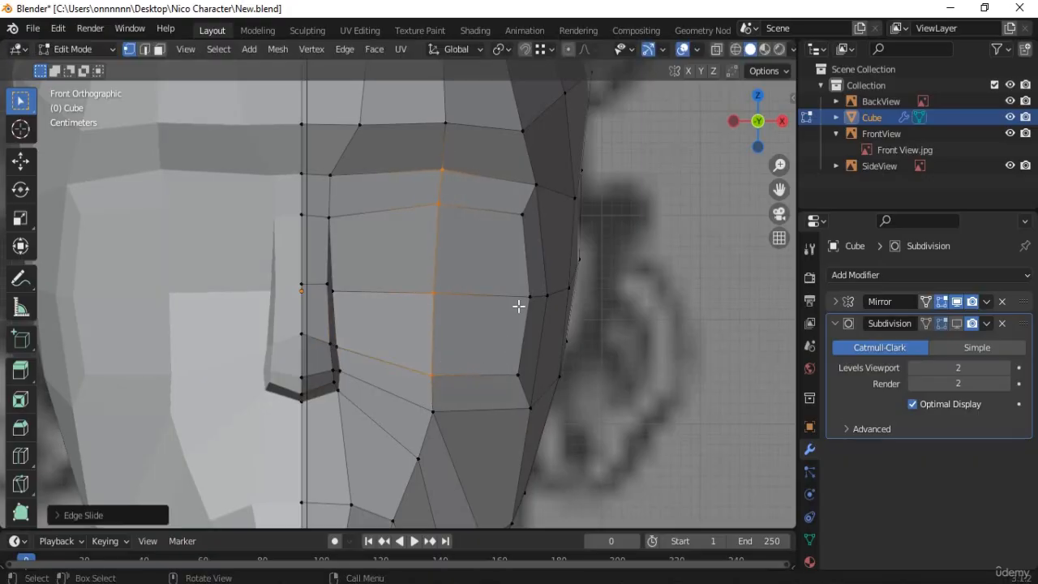
{"action": "scroll", "coordinate": [493, 373], "scroll_direction": "down", "scroll_amount": 8}
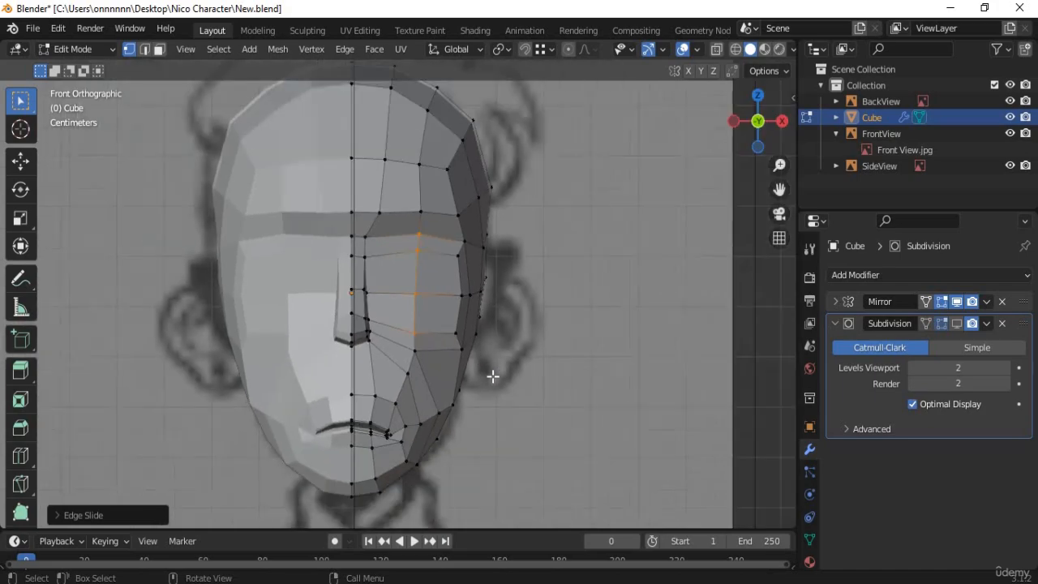
- Raise the inner eye loop's upper middle vertex slightly along the Z axis
{"action": "scroll", "coordinate": [479, 377], "scroll_direction": "up", "scroll_amount": 7}
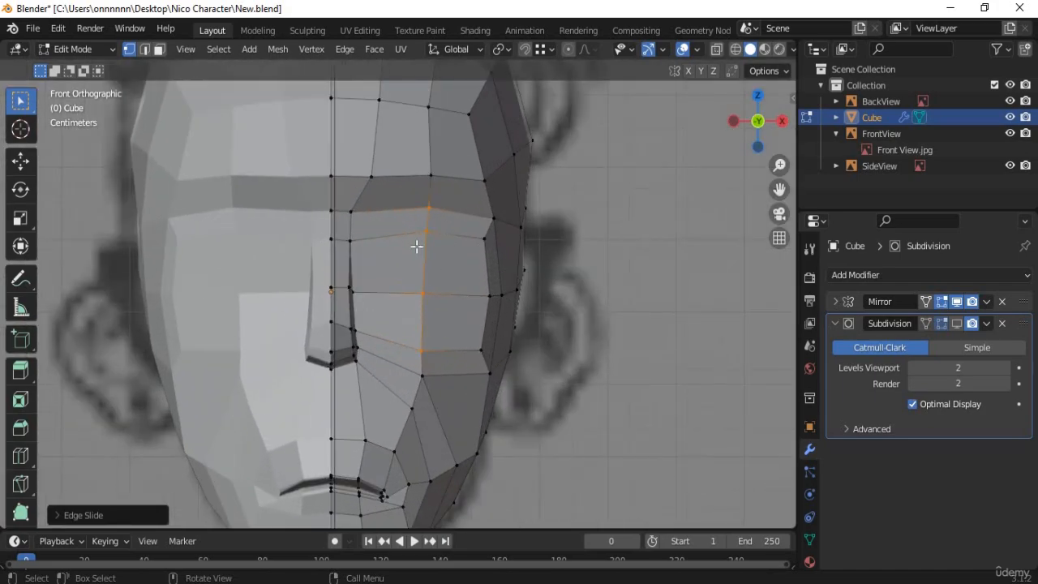
{"action": "left_click", "coordinate": [416, 246], "text": "alt"}
{"action": "key", "text": "g"}
{"action": "key", "text": "z"}
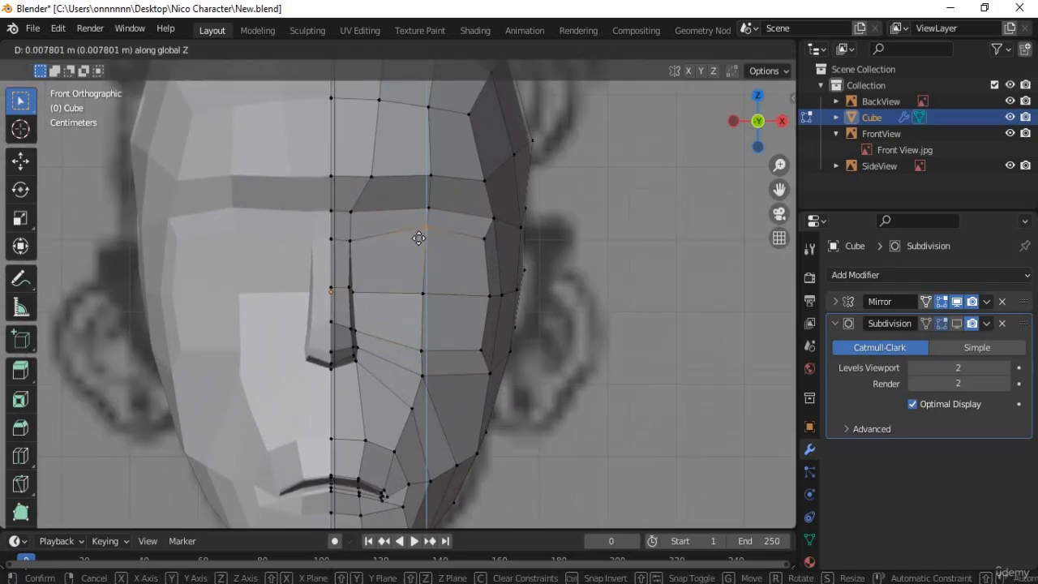
{"action": "left_click", "coordinate": [398, 228]}
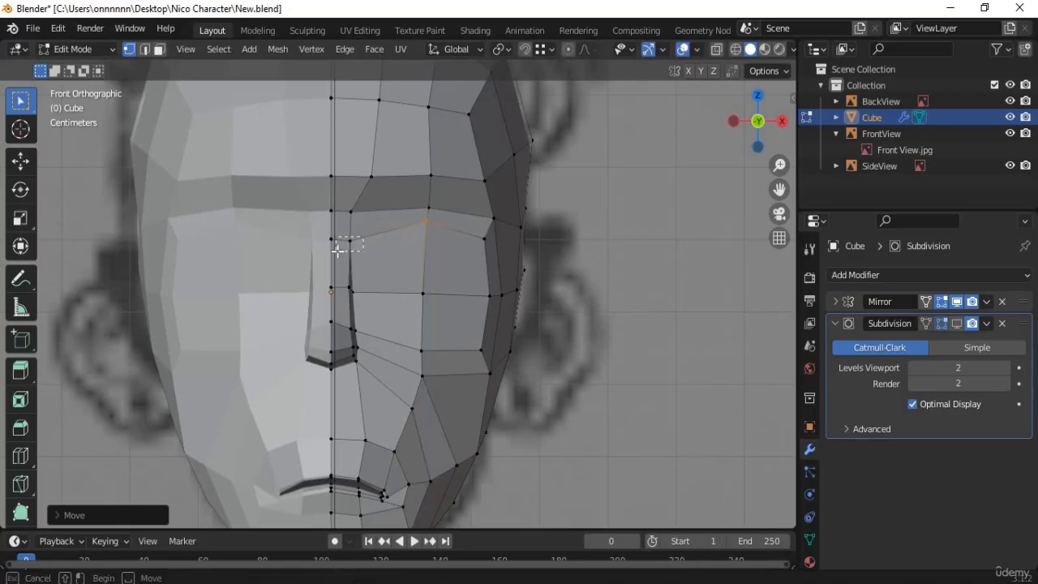
- Vertex-slide the nose bridge's upper side vertex up by a factor of about 0.3, and slide the adjacent centre-line vertex up to match
{"action": "key", "text": "g"}
{"action": "key", "text": "g"}
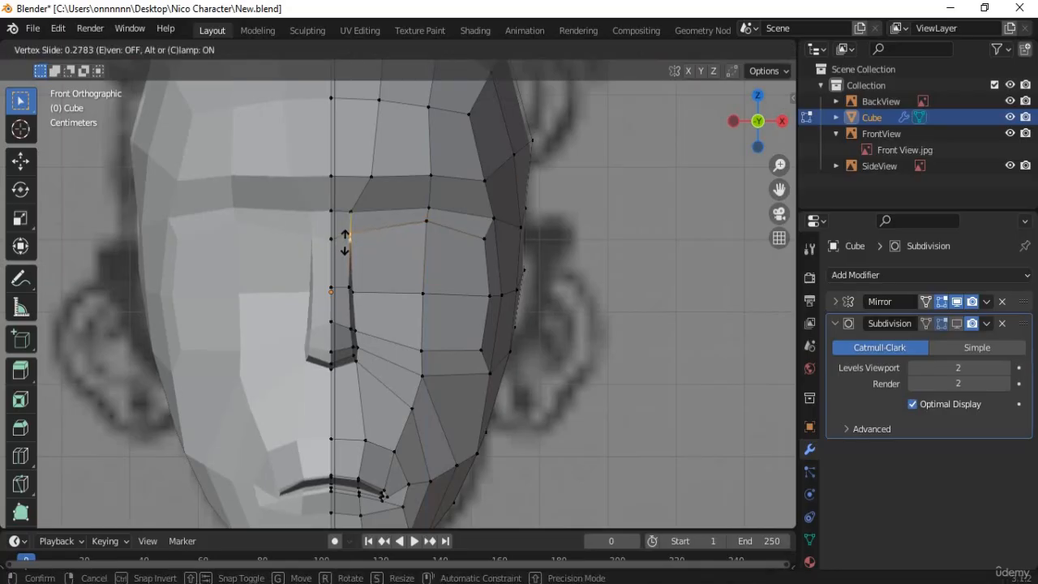
{"action": "left_click", "coordinate": [342, 236]}
{"action": "key", "text": "g"}
{"action": "key", "text": "g"}
{"action": "left_click", "coordinate": [325, 237]}
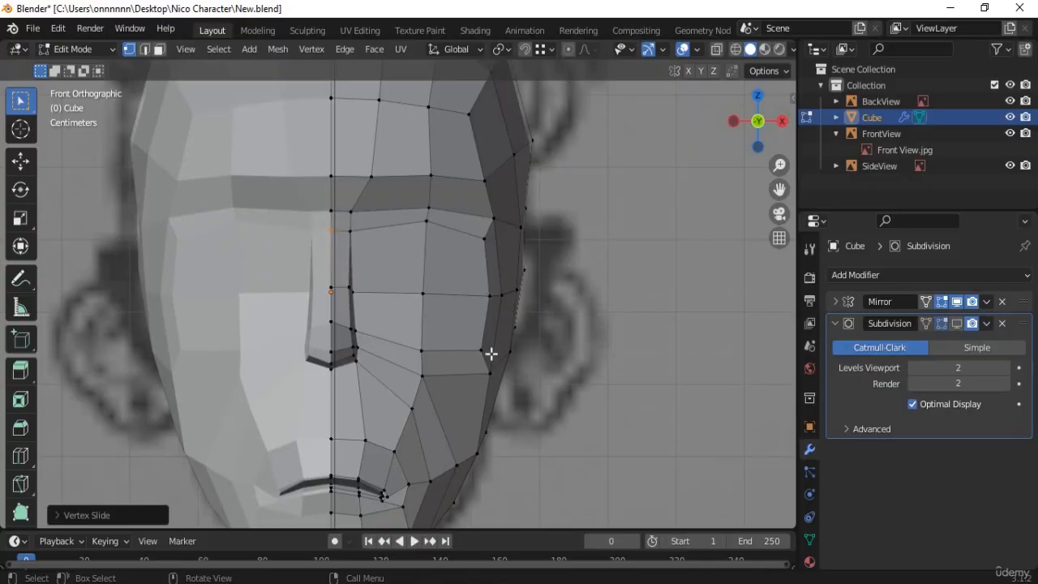
- Lower the two vertices under the middle of the eye about 0.016 m along the Z axis
{"action": "key", "text": "alt+z"}
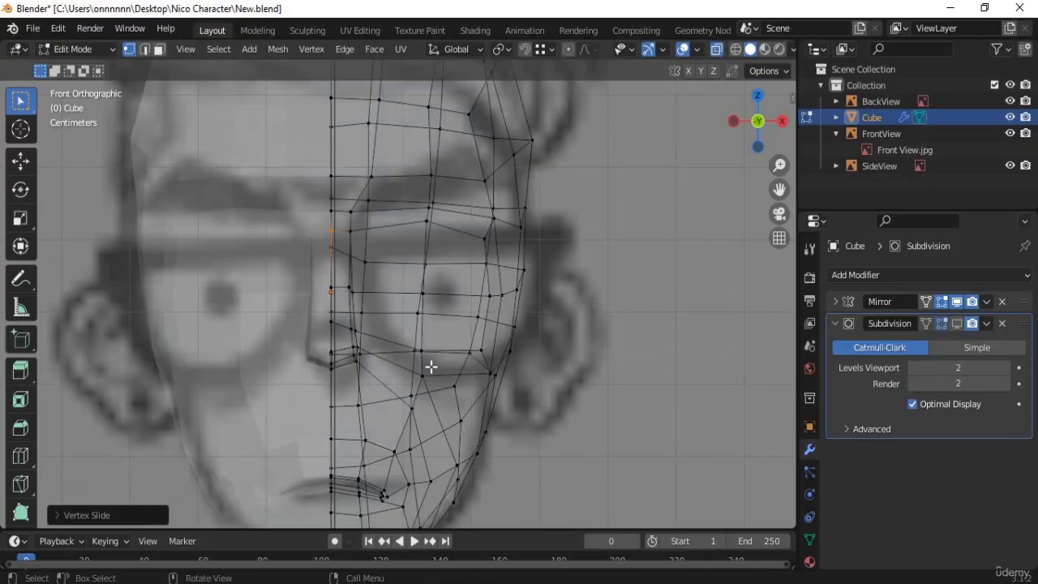
{"action": "key", "text": "alt+z"}
{"action": "left_click", "coordinate": [423, 353]}
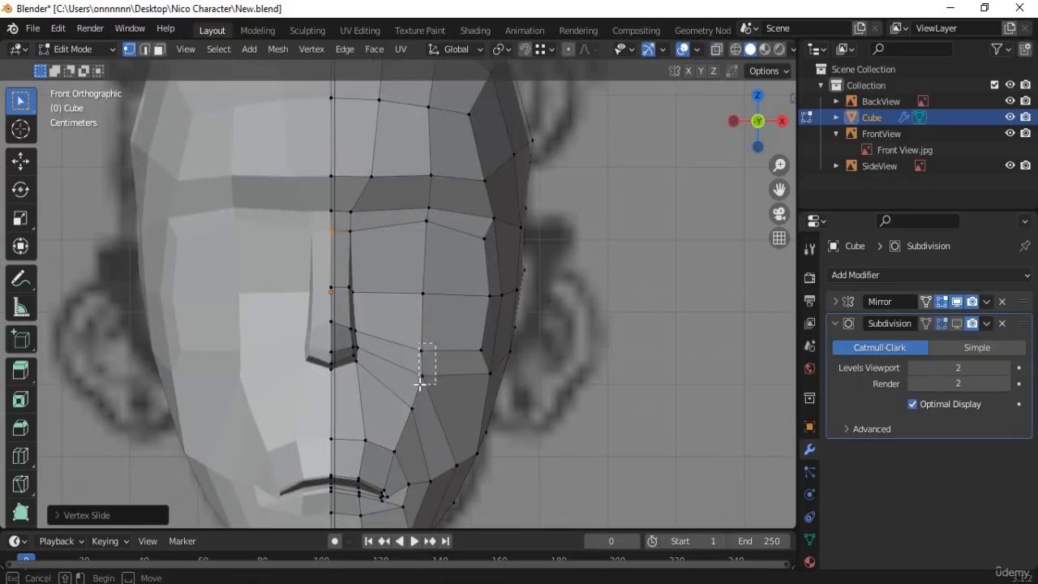
{"action": "key", "text": "g"}
{"action": "key", "text": "z"}
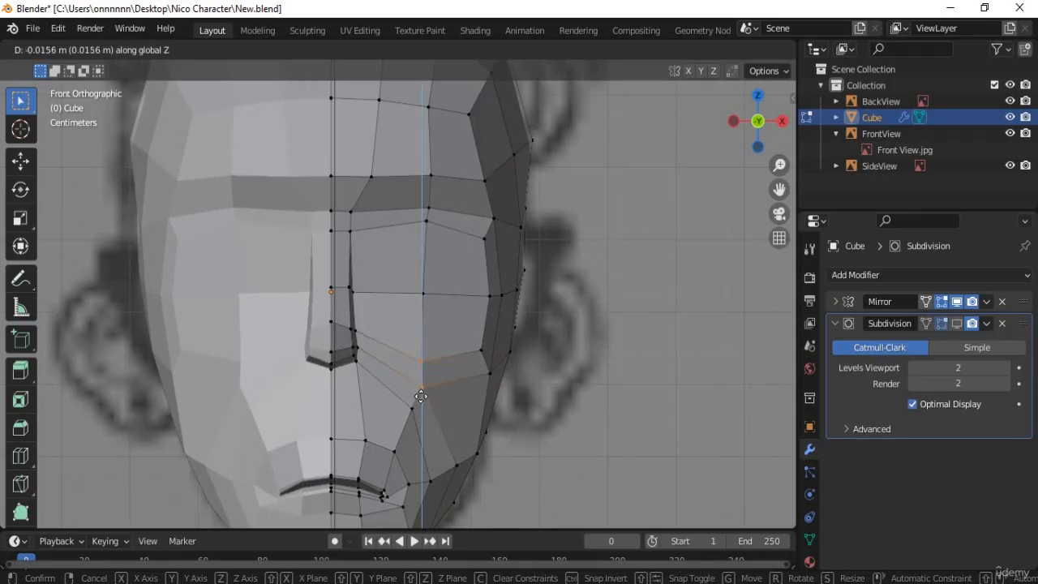
{"action": "left_click", "coordinate": [466, 365]}
- Vertex-slide the outer loop's lower middle vertex under the eye slightly upward
{"action": "left_click_drag", "start_coordinate": [468, 342], "coordinate": [498, 391]}
{"action": "key", "text": "alt+z"}
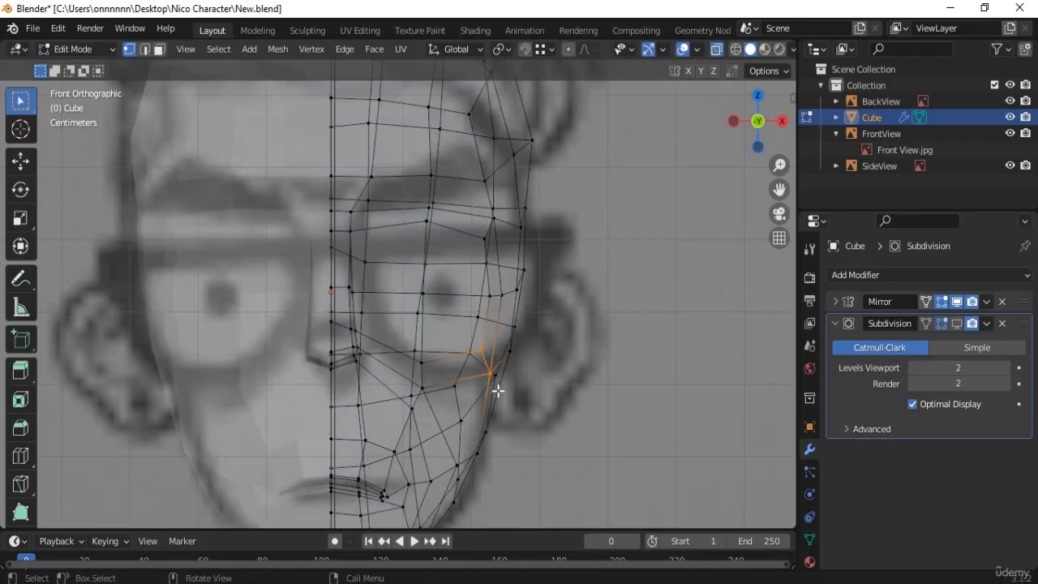
{"action": "left_click", "coordinate": [481, 390]}
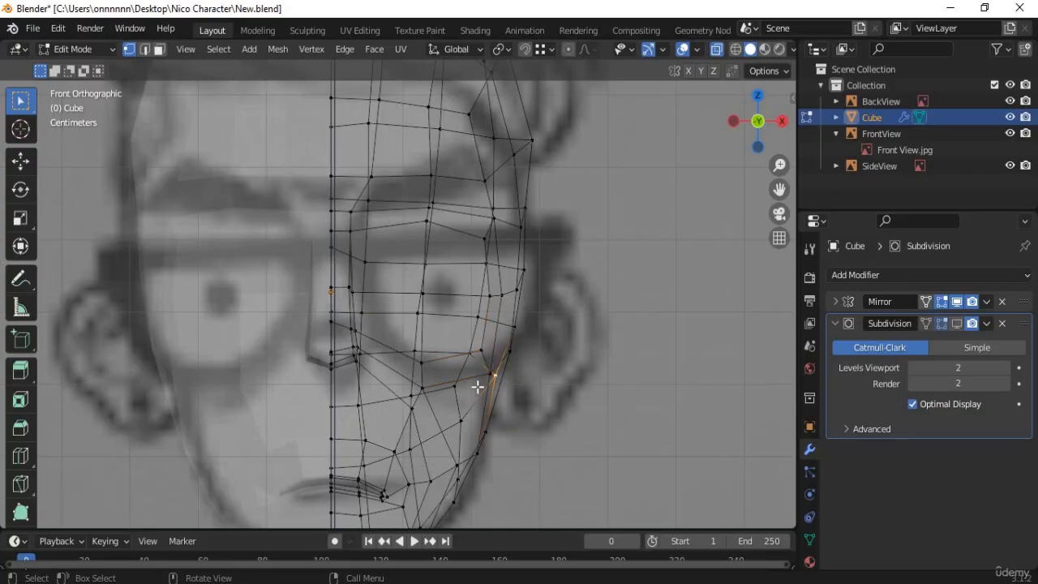
{"action": "key", "text": "alt+z"}
{"action": "left_click_drag", "start_coordinate": [433, 381], "coordinate": [420, 397]}
{"action": "key", "text": "g"}
{"action": "key", "text": "g"}
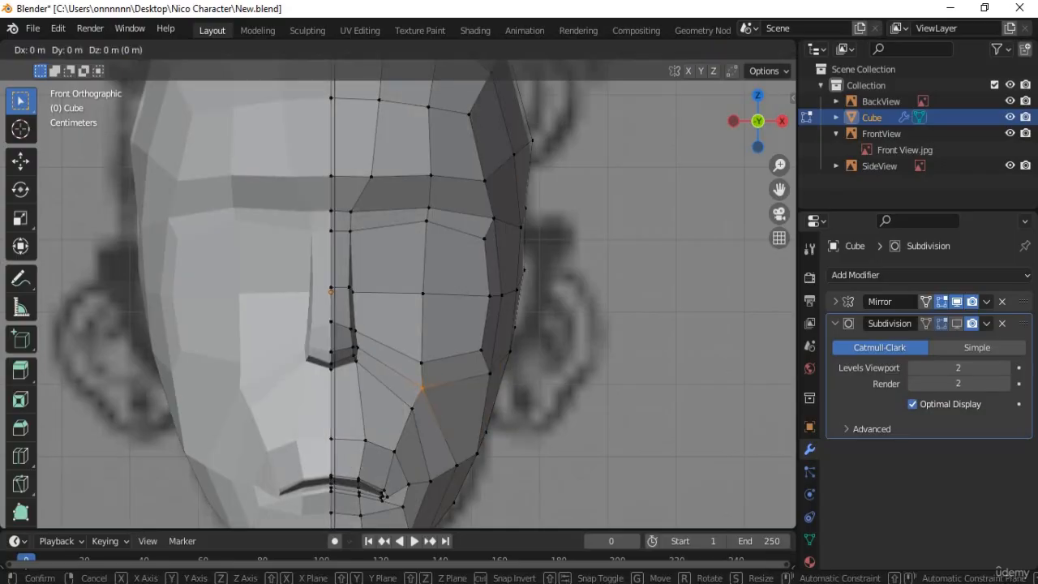
{"action": "left_click", "coordinate": [440, 413]}
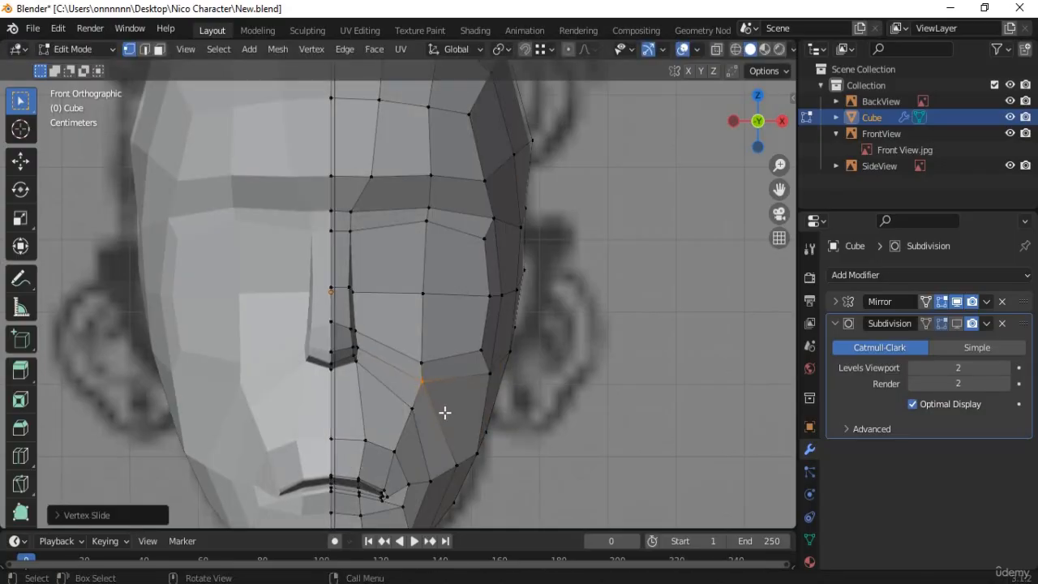
- Compare the eye loops with the front reference and from oblique angles, including the selected vertices on the outer side
{"action": "key", "text": "alt+z"}
{"action": "key", "text": "alt+z"}
{"action": "middle_click_drag", "start_coordinate": [440, 413], "coordinate": [478, 415]}
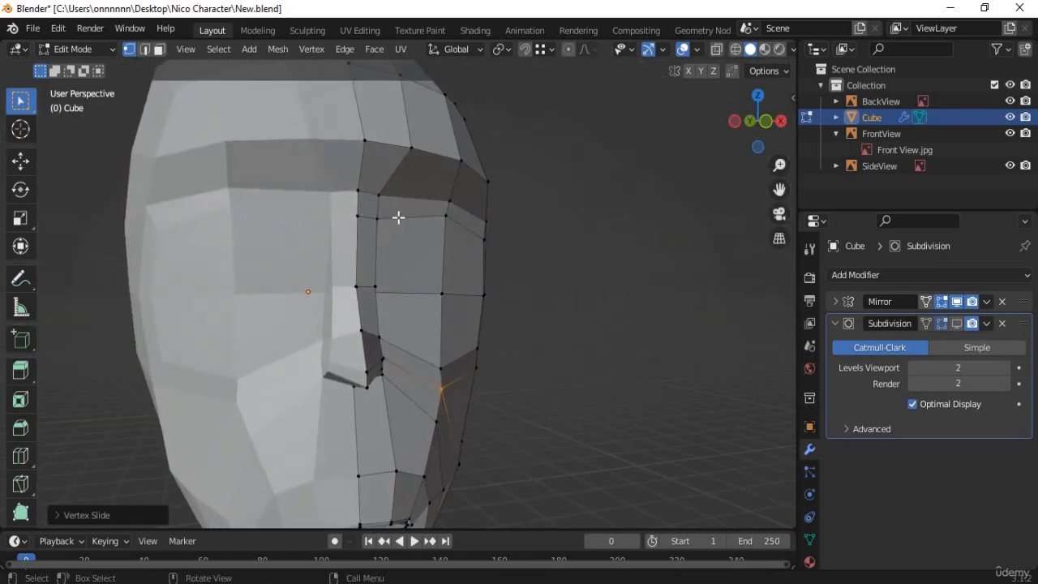
{"action": "middle_click_drag", "start_coordinate": [398, 217], "coordinate": [361, 211]}
{"action": "scroll", "coordinate": [454, 271], "scroll_direction": "up", "scroll_amount": 2}
{"action": "middle_click_drag", "start_coordinate": [462, 281], "coordinate": [469, 236]}
{"action": "key", "text": "KP_1"}
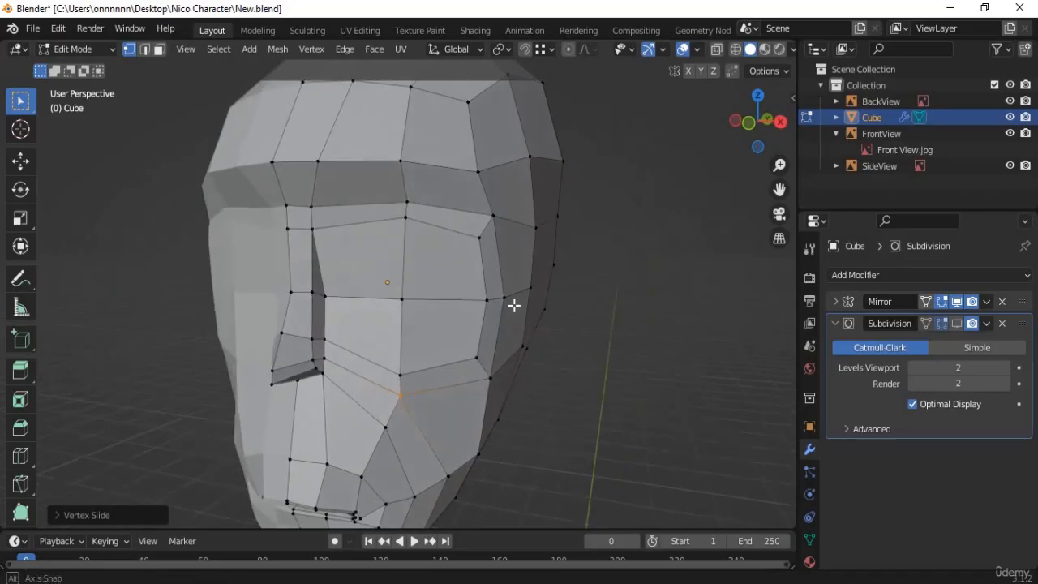
{"action": "key", "text": "alt+z"}
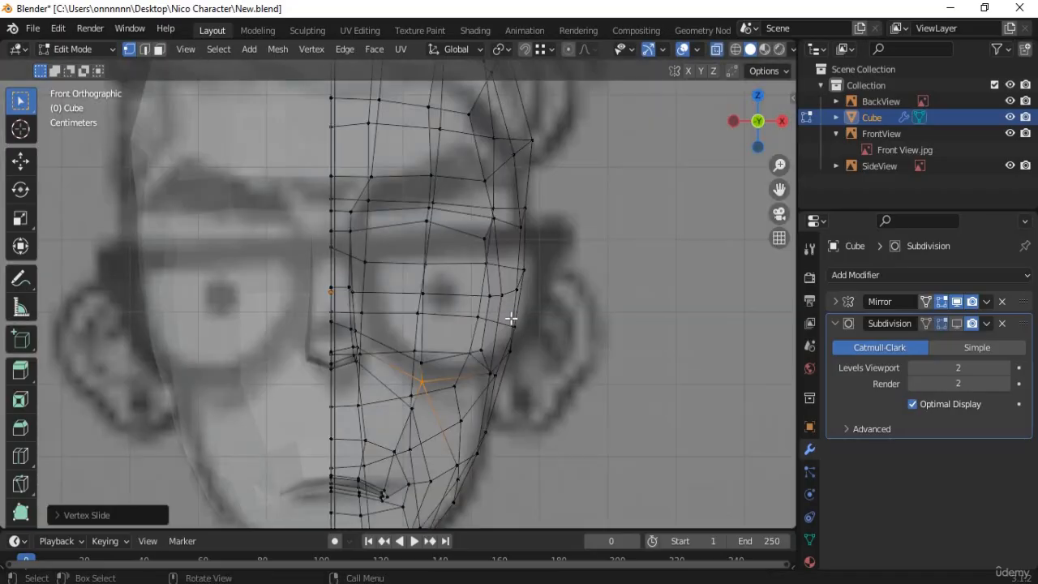
{"action": "key", "text": "alt+z"}
{"action": "left_click_drag", "start_coordinate": [469, 228], "coordinate": [504, 359]}
{"action": "key", "text": "alt+z"}
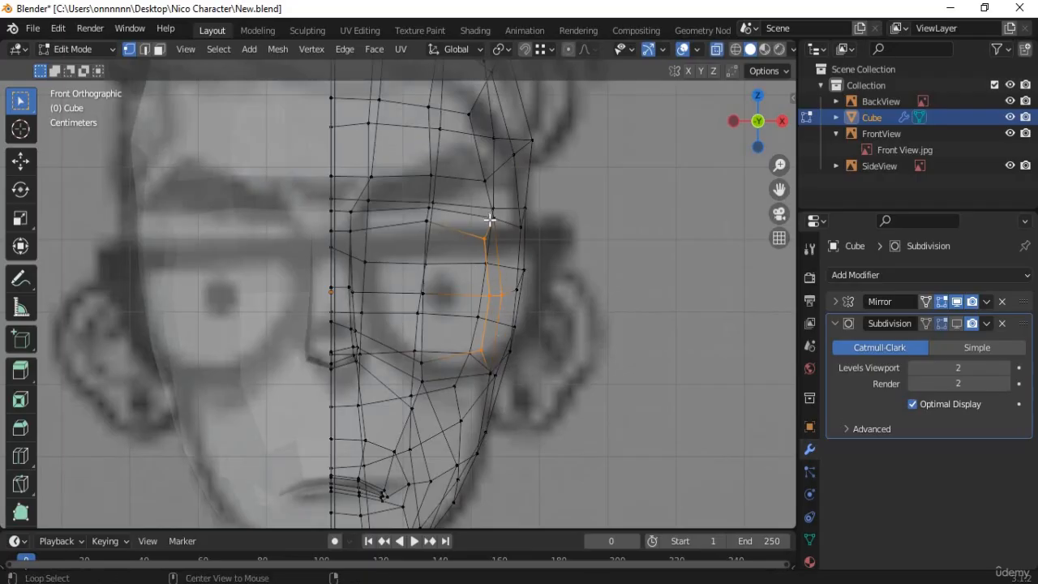
{"action": "key", "text": "alt+z"}
{"action": "key", "text": "alt+z"}
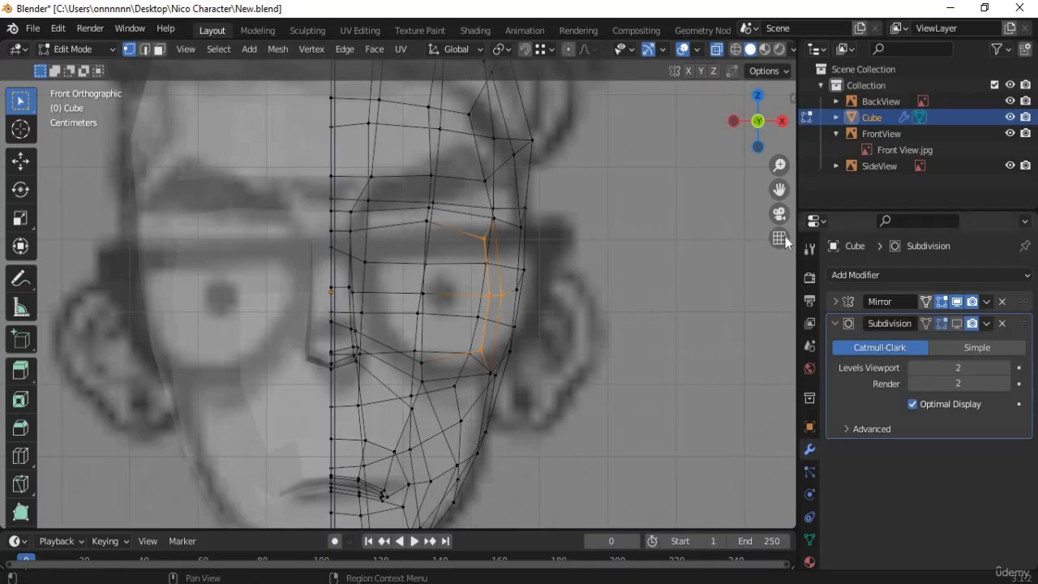
- Add an annotation and draw a closed, rounded freehand outline around the eye, following the glasses lens in the front reference
{"action": "key", "text": "n"}
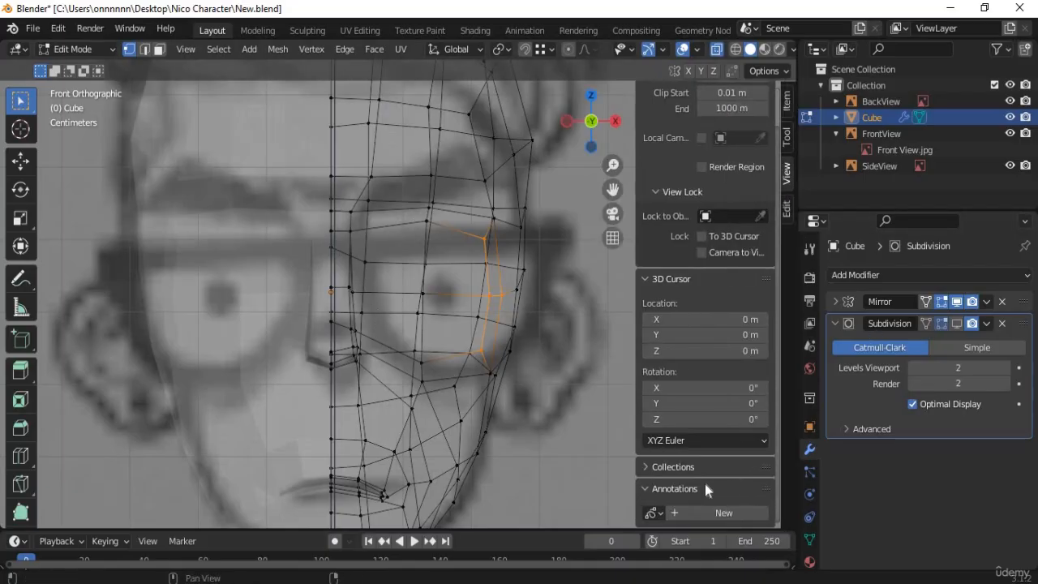
{"action": "left_click", "coordinate": [707, 511]}
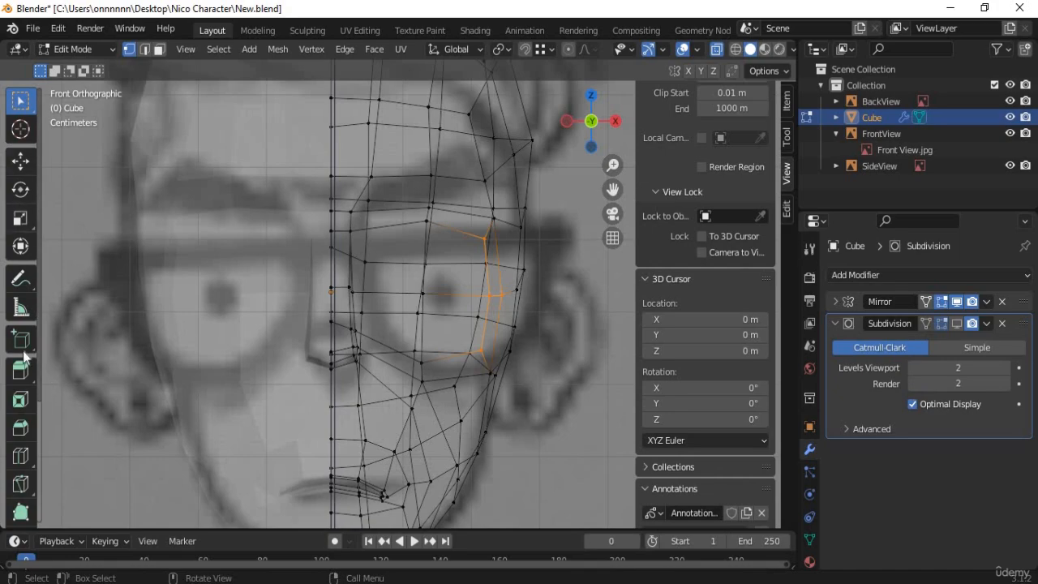
{"action": "left_click", "coordinate": [20, 279]}
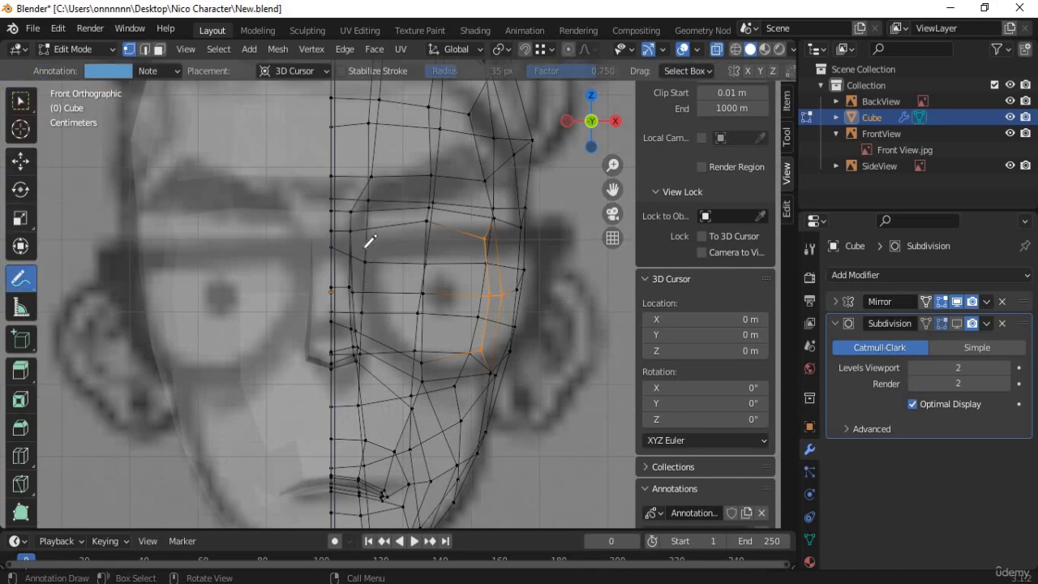
{"action": "mouse_move", "coordinate": [366, 250]}
{"action": "left_mouse_down"}
{"action": "mouse_move", "coordinate": [372, 288]}
{"action": "mouse_move", "coordinate": [409, 347]}
{"action": "mouse_move", "coordinate": [486, 360]}
{"action": "left_mouse_up"}
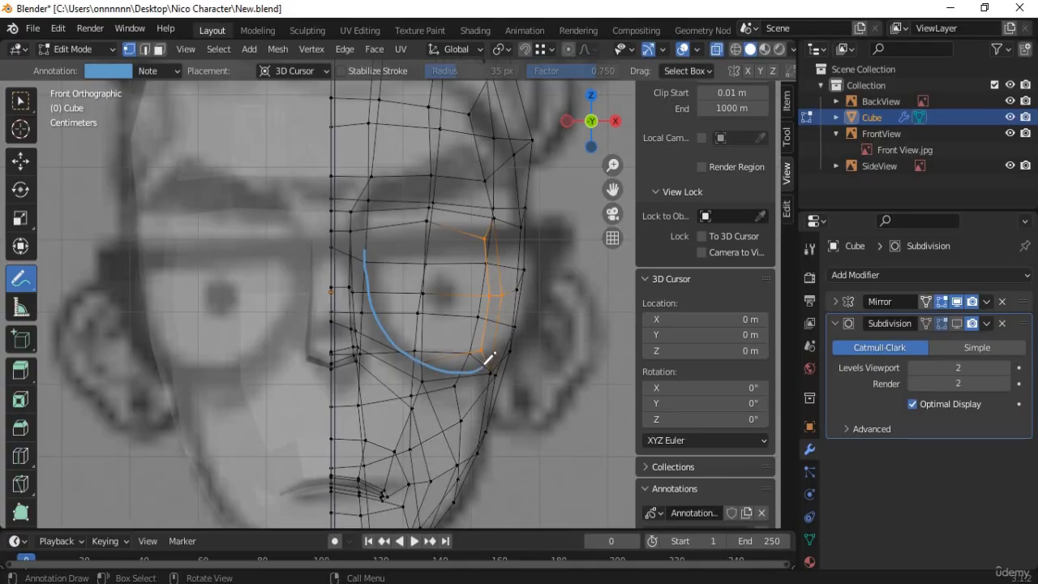
{"action": "left_click_drag", "start_coordinate": [494, 347], "coordinate": [501, 304]}
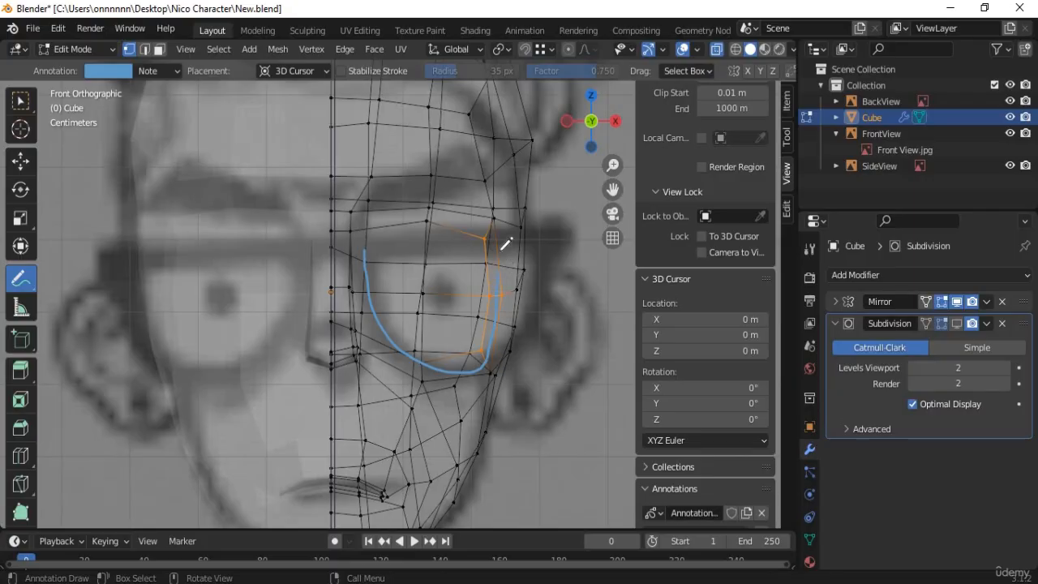
{"action": "mouse_move", "coordinate": [501, 249]}
{"action": "left_mouse_down"}
{"action": "mouse_move", "coordinate": [496, 233]}
{"action": "mouse_move", "coordinate": [427, 214]}
{"action": "mouse_move", "coordinate": [369, 243]}
{"action": "mouse_move", "coordinate": [368, 265]}
{"action": "left_mouse_up"}
{"action": "scroll", "coordinate": [523, 201], "scroll_direction": "up", "scroll_amount": 2}
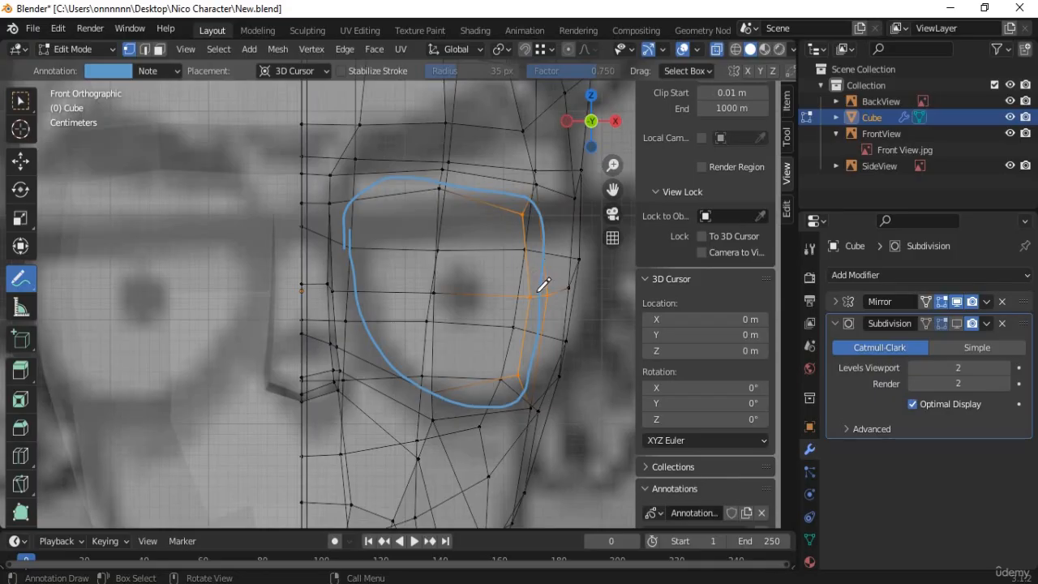
- Remove the annotation around the eye and return to the selection tool
{"action": "scroll", "coordinate": [760, 497], "scroll_direction": "down", "scroll_amount": 2}
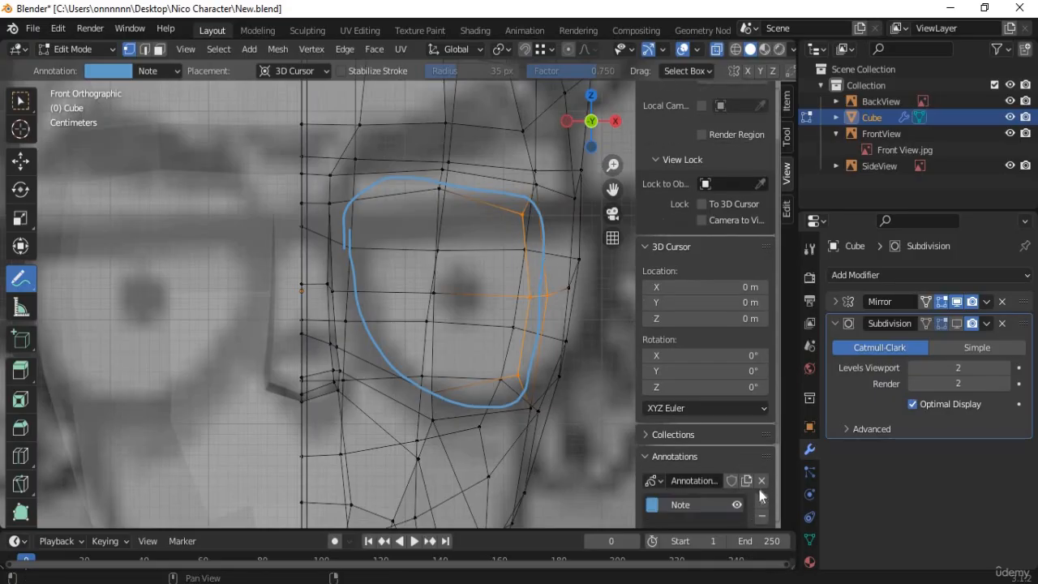
{"action": "left_click", "coordinate": [762, 481]}
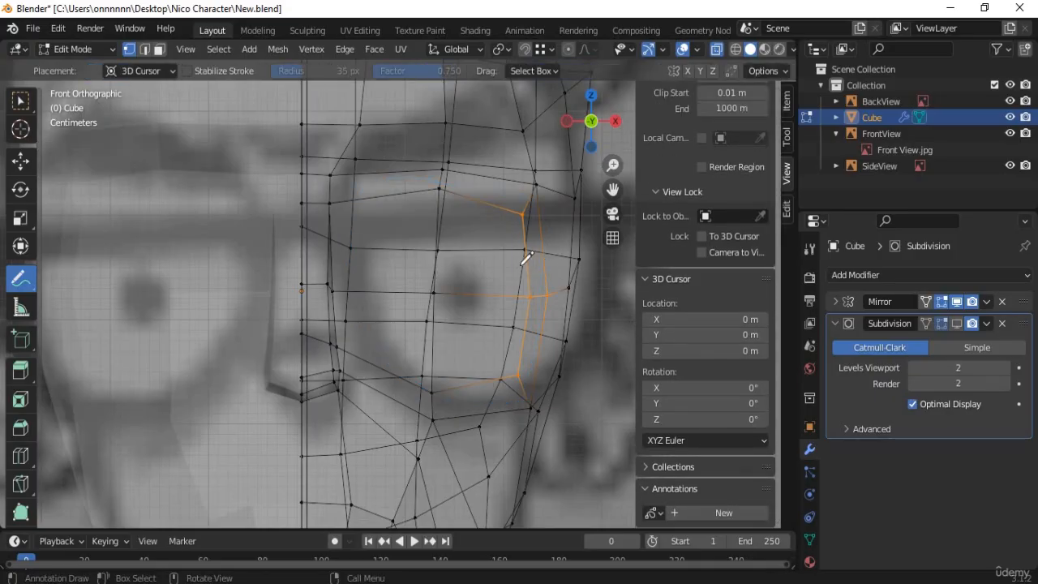
{"action": "key", "text": "n"}
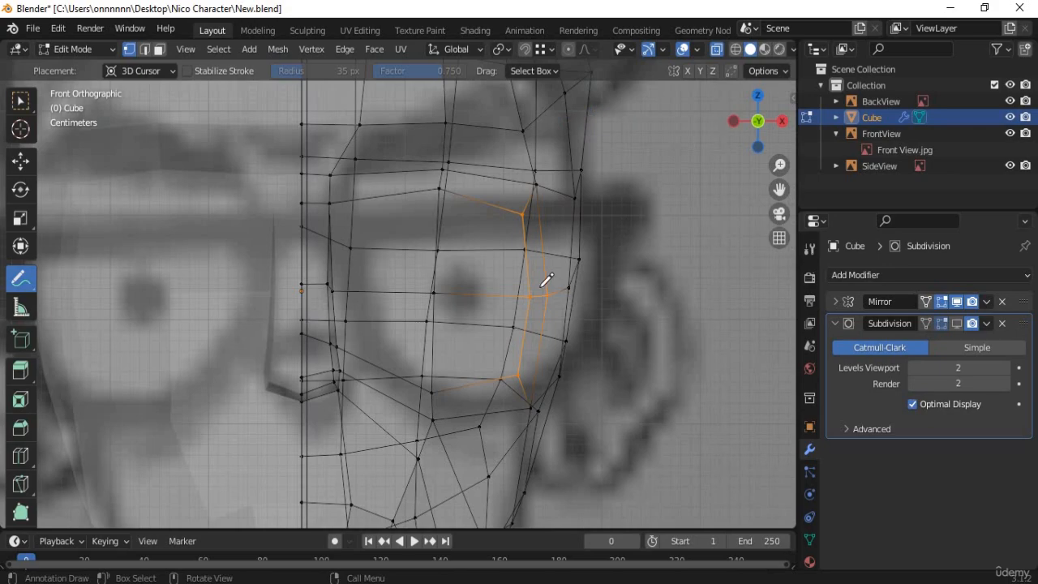
{"action": "key", "text": "w"}
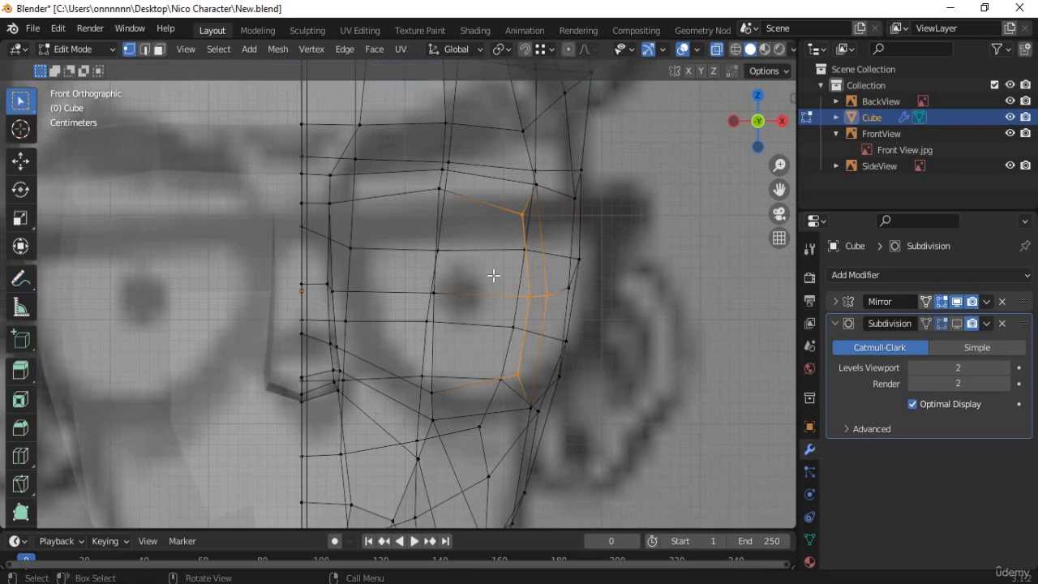
- Move the eye loops' outer side vertices, together with the outer loop's upper outer corner vertex, slightly outward along the X axis
{"action": "key", "text": "alt+z"}
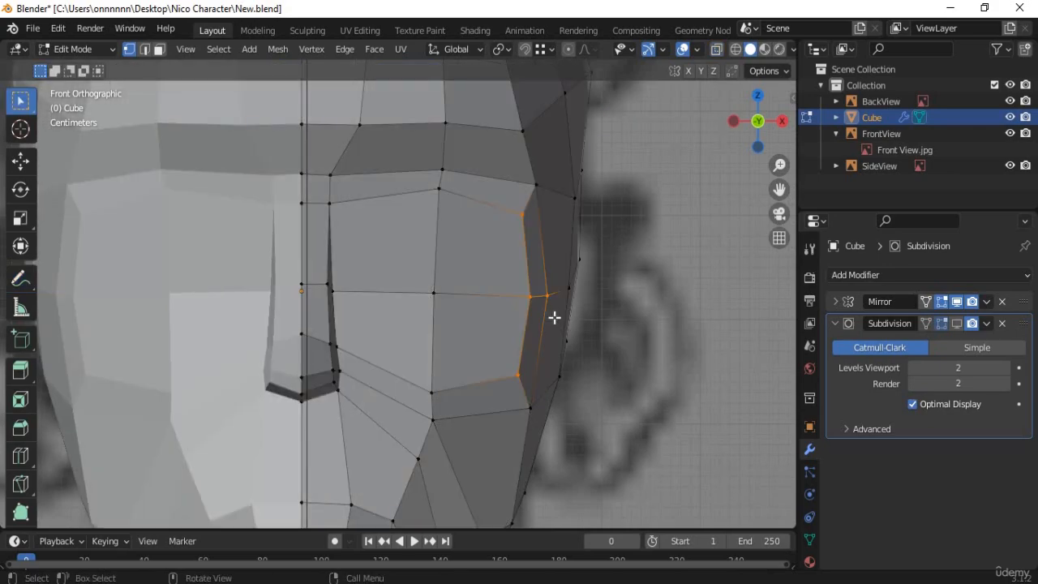
{"action": "key", "text": "g"}
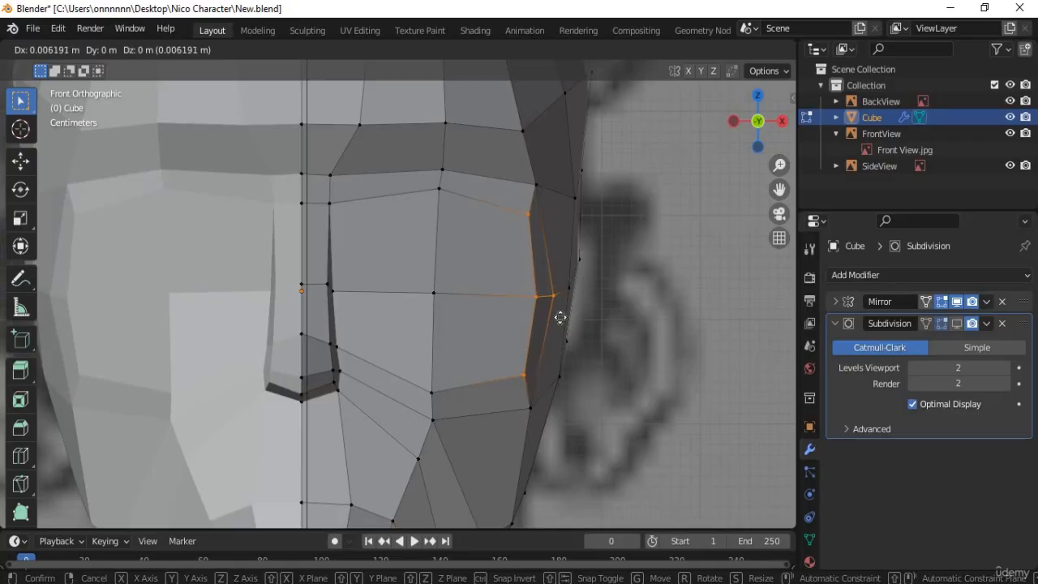
{"action": "left_click", "coordinate": [553, 318]}
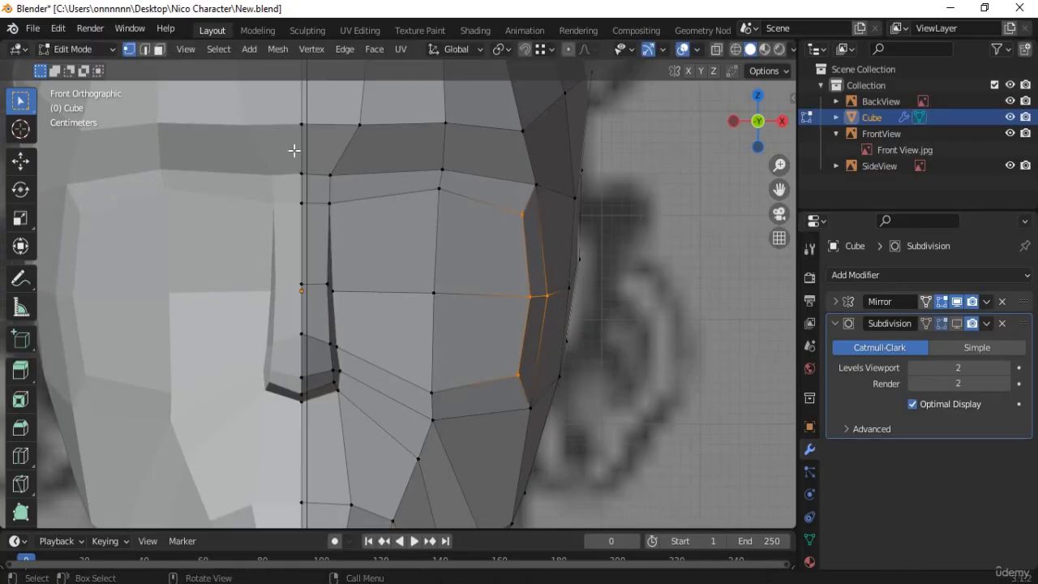
{"action": "left_click_drag", "start_coordinate": [511, 201], "coordinate": [549, 392]}
{"action": "left_click", "coordinate": [527, 201], "text": "shift"}
{"action": "key", "text": "g"}
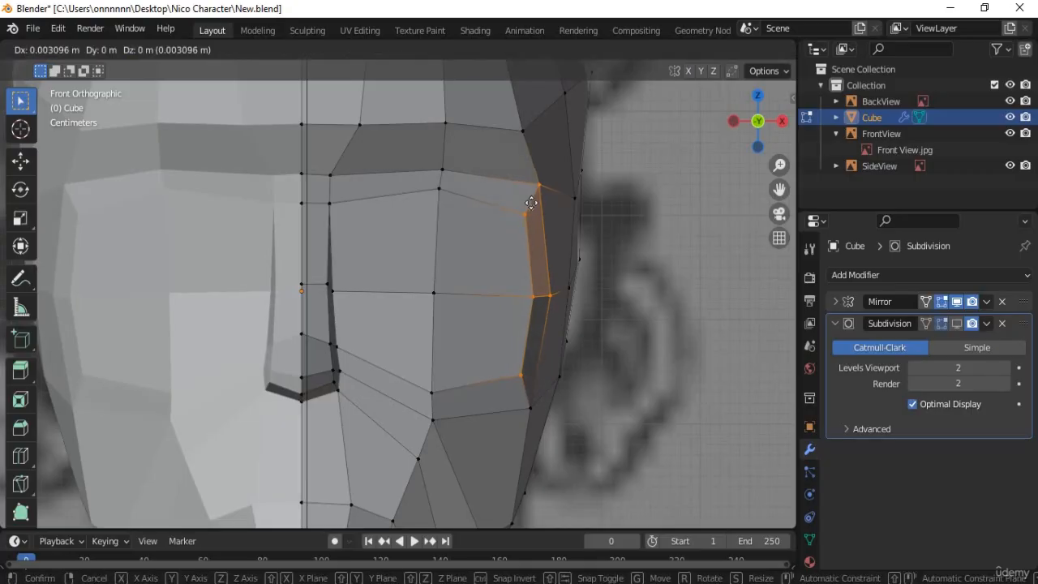
{"action": "left_click", "coordinate": [532, 203]}
- Move the brow's outer corner vertex and the outer forehead vertex above it slightly outward along the X axis
{"action": "left_click_drag", "start_coordinate": [531, 114], "coordinate": [519, 136]}
{"action": "key", "text": "g"}
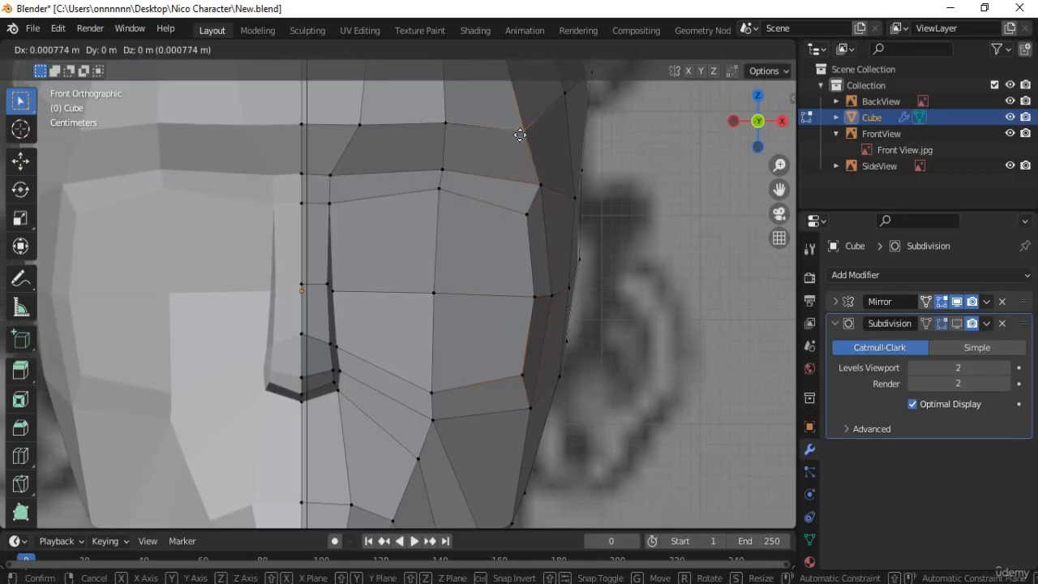
{"action": "left_click", "coordinate": [517, 169]}
{"action": "scroll", "coordinate": [516, 172], "scroll_direction": "down", "scroll_amount": 1}
{"action": "scroll", "coordinate": [503, 185], "scroll_direction": "down", "scroll_amount": 3}
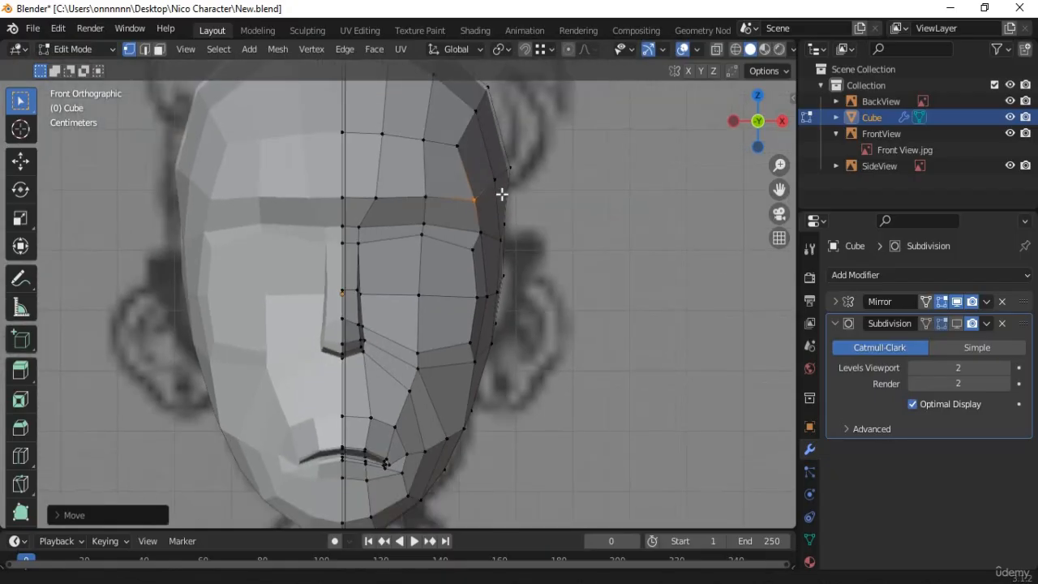
{"action": "key", "text": "g"}
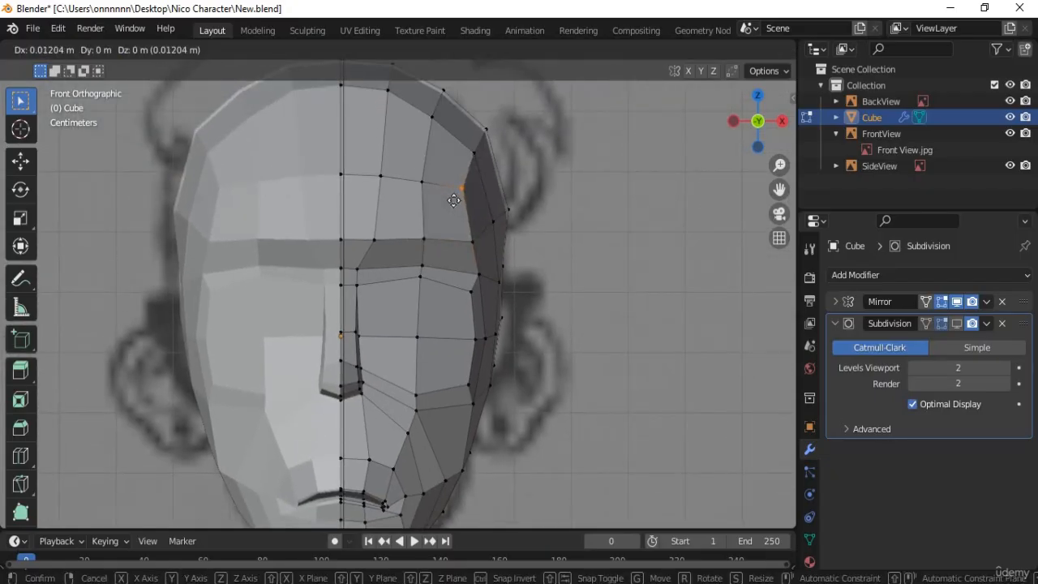
{"action": "left_click", "coordinate": [454, 200]}
{"action": "scroll", "coordinate": [498, 343], "scroll_direction": "down", "scroll_amount": 2}
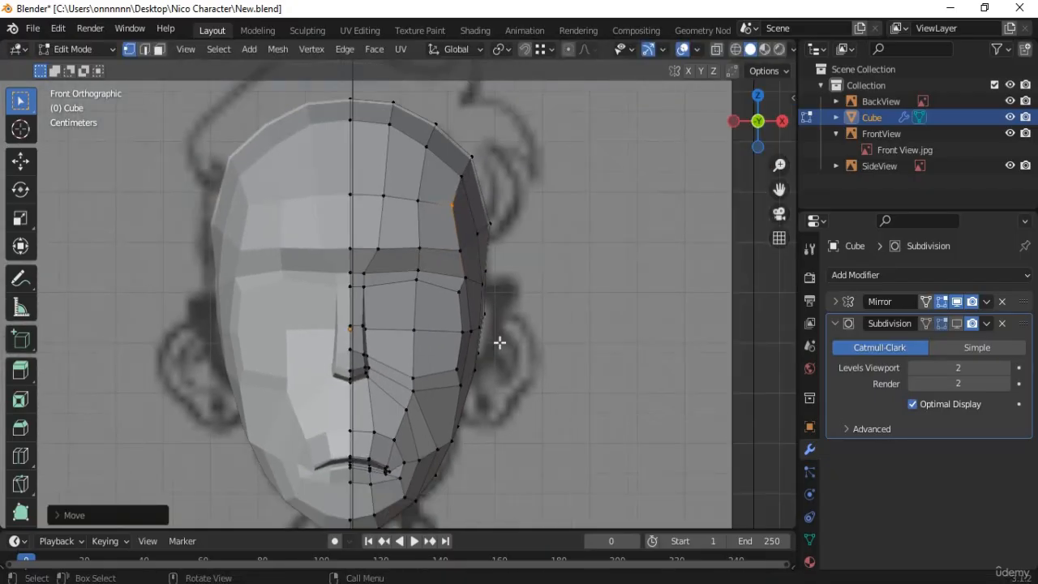
- Slide the inner eye loop's lower middle vertex and the outer eye loop's upper middle vertex slightly upward along their edges
{"action": "scroll", "coordinate": [486, 359], "scroll_direction": "up", "scroll_amount": 3}
{"action": "middle_click_drag", "start_coordinate": [454, 319], "coordinate": [424, 280], "text": "shift"}
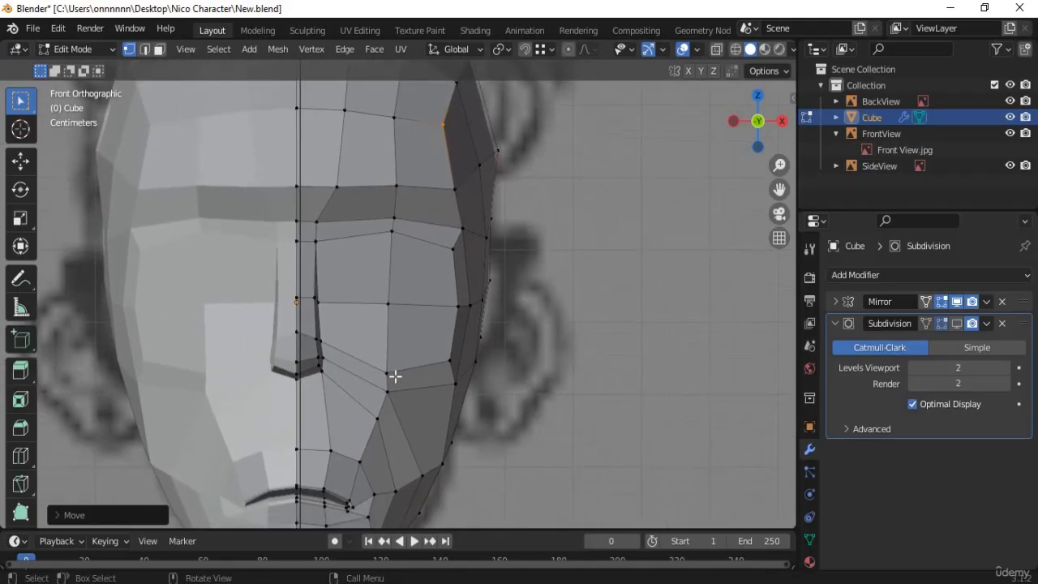
{"action": "left_click", "coordinate": [383, 377]}
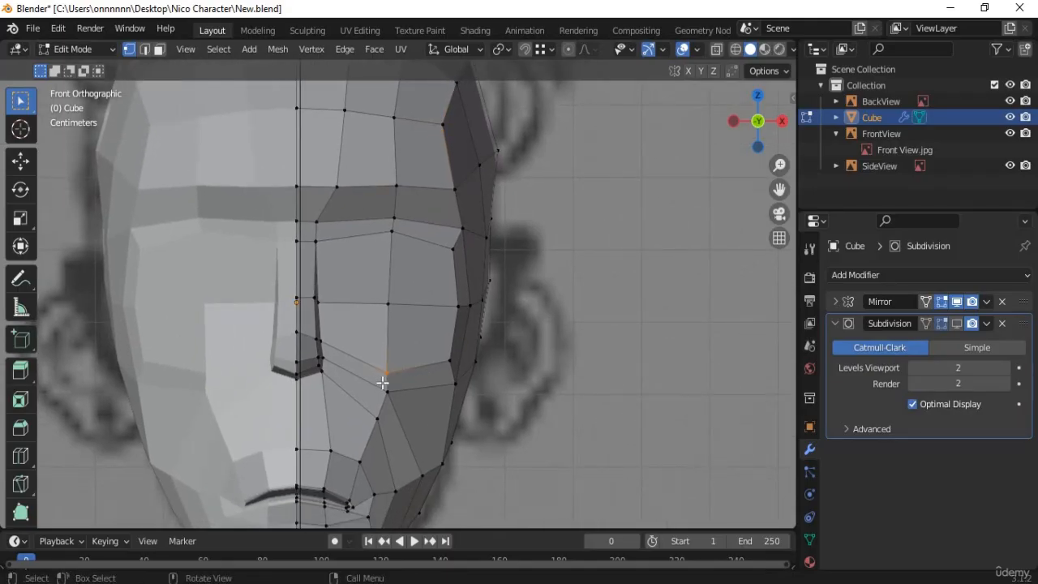
{"action": "key", "text": "shift+v"}
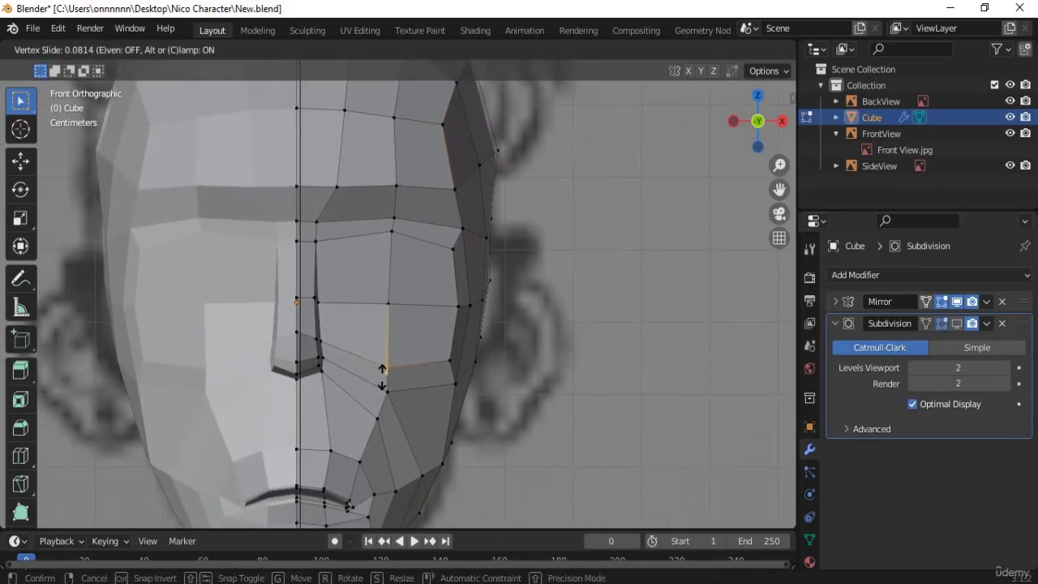
{"action": "left_click", "coordinate": [381, 375]}
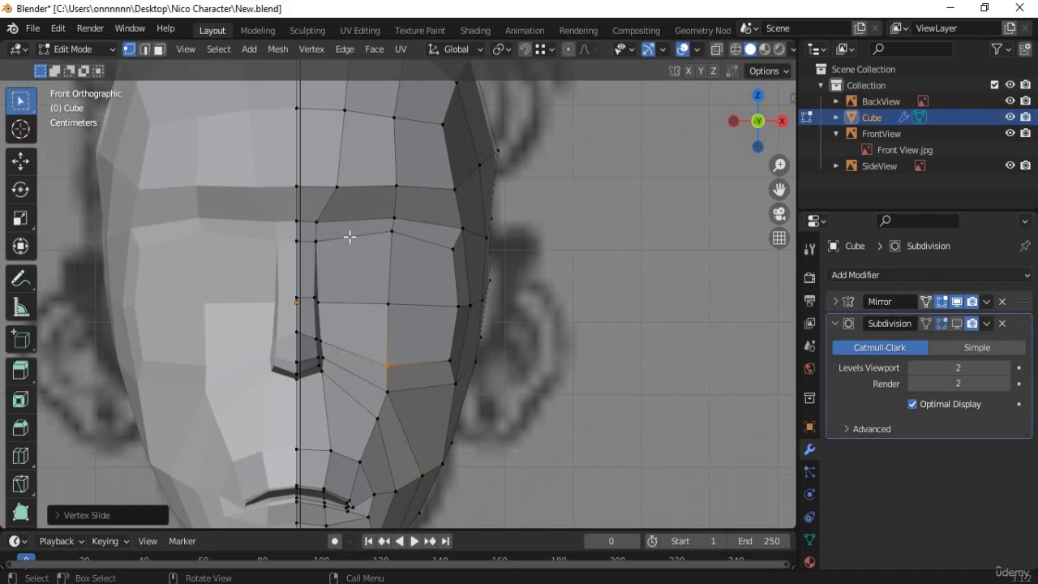
{"action": "left_click", "coordinate": [391, 226]}
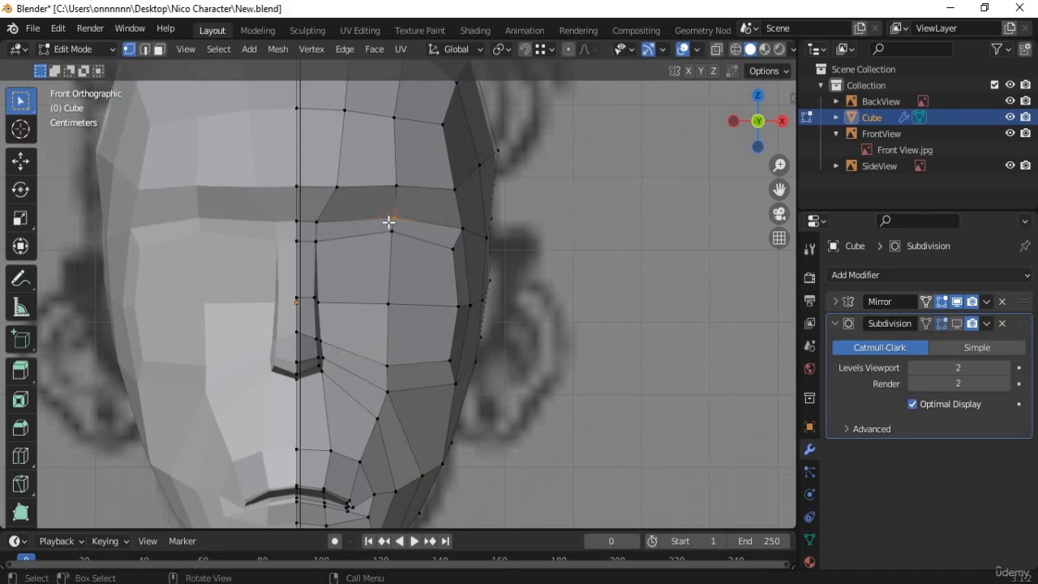
{"action": "key", "text": "shift+v"}
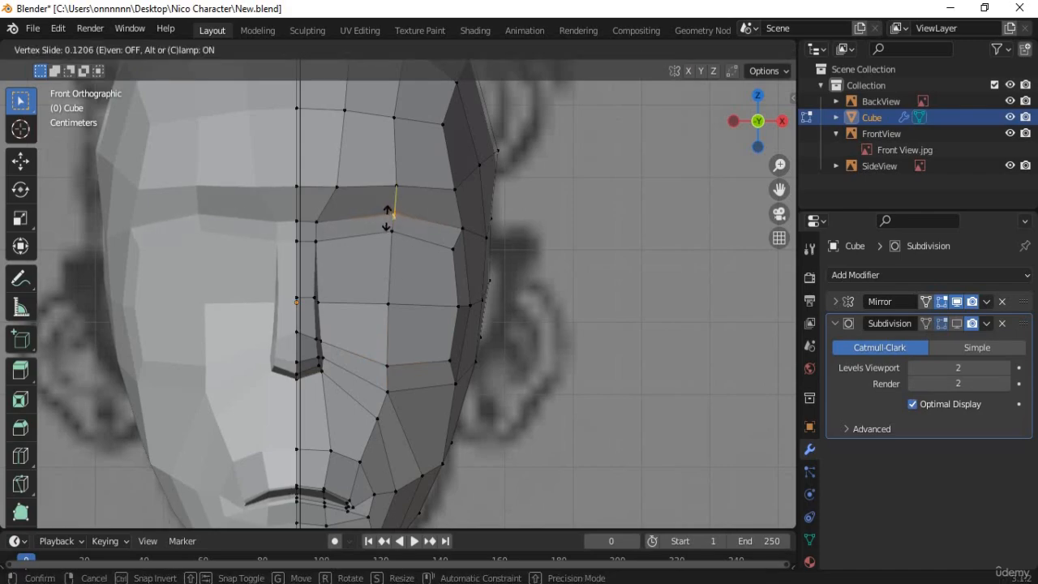
{"action": "left_click", "coordinate": [389, 220]}
- Select the outer eye loop's upper edge from its middle vertex to the centre line and slide it up toward the brow
{"action": "middle_click_drag", "start_coordinate": [390, 220], "coordinate": [373, 247]}
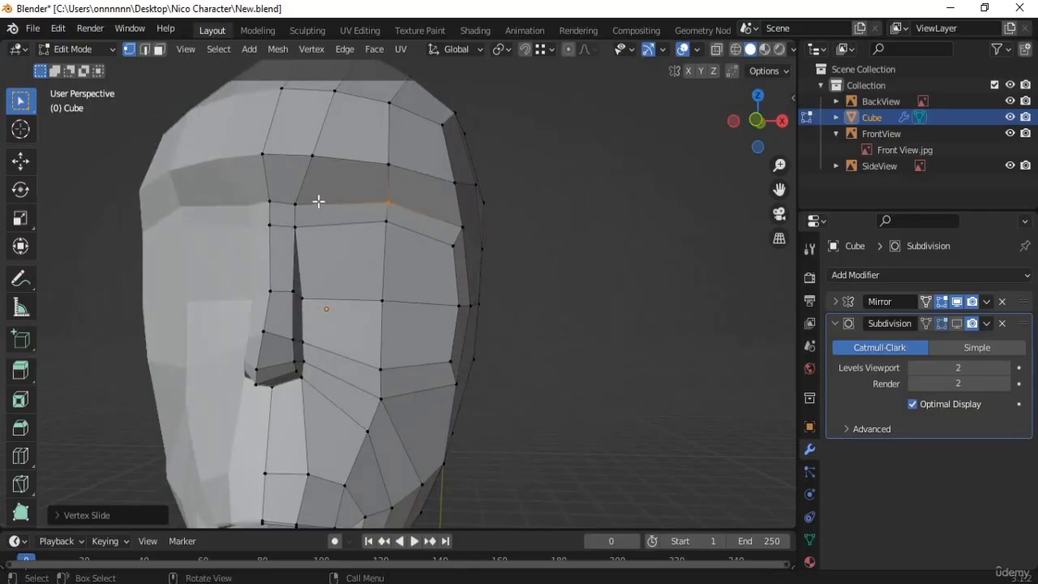
{"action": "left_click_drag", "start_coordinate": [319, 199], "coordinate": [252, 209], "text": "shift"}
{"action": "key", "text": "g"}
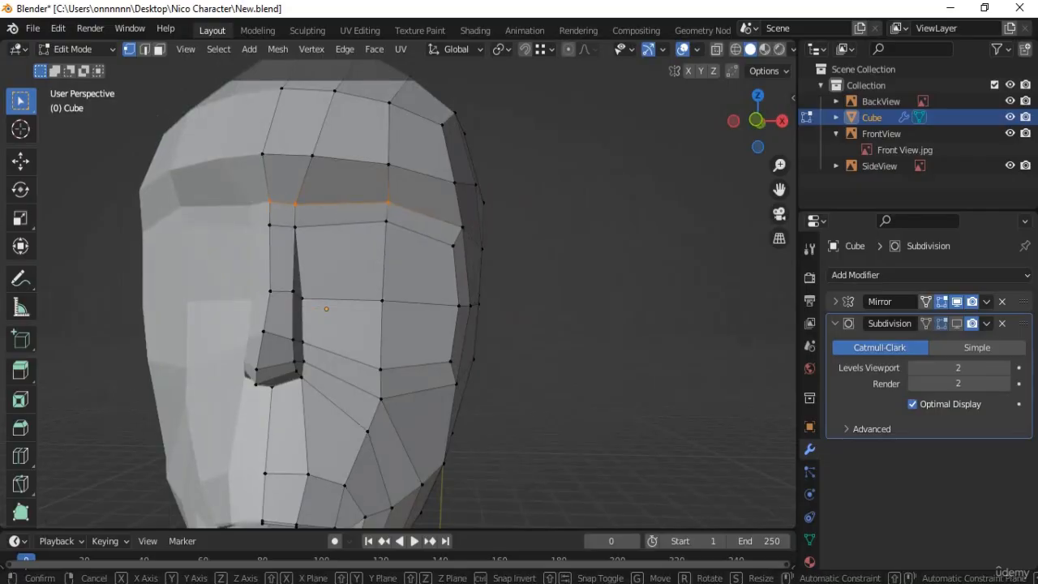
{"action": "key", "text": "g"}
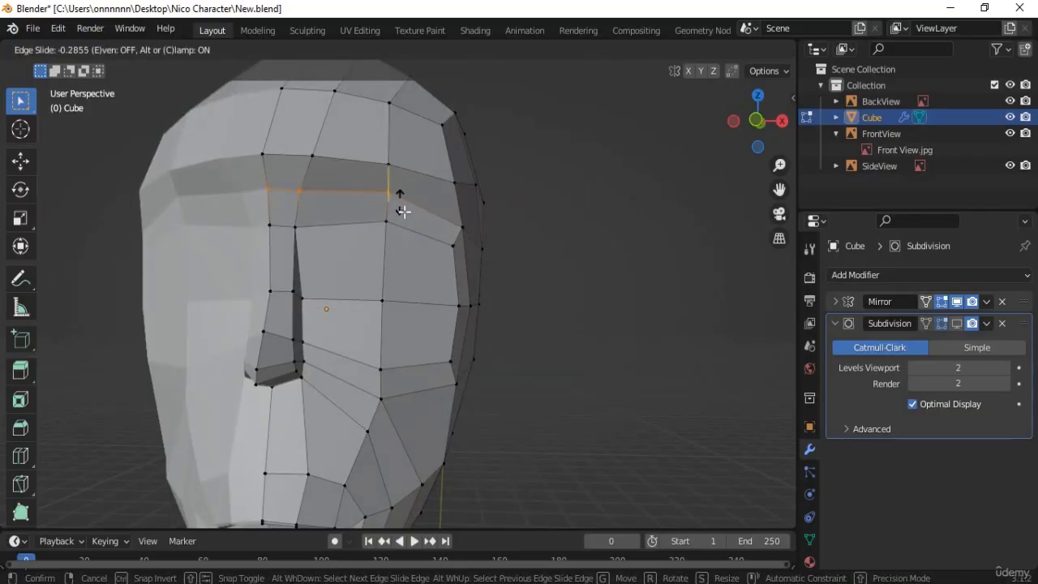
{"action": "left_click", "coordinate": [403, 212]}
- In the see-through right side view, enable proportional editing and move the nose bridge vertices slightly down and forward to match the reference
{"action": "mouse_move", "coordinate": [287, 283]}
{"action": "middle_mouse_down"}
{"action": "mouse_move", "coordinate": [268, 276]}
{"action": "mouse_move", "coordinate": [281, 270]}
{"action": "middle_mouse_up"}
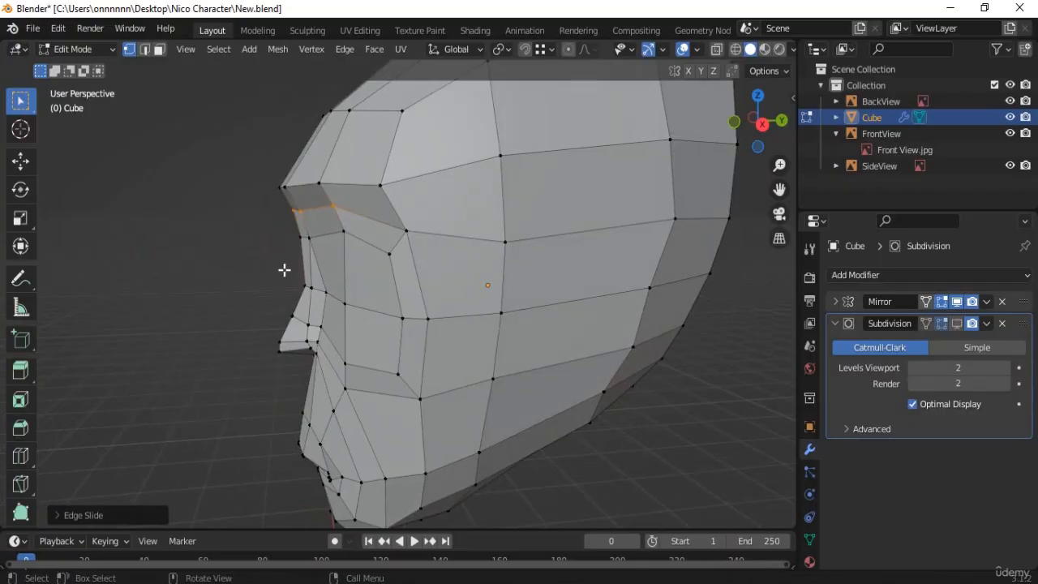
{"action": "key", "text": "KP_3"}
{"action": "key", "text": "alt+z"}
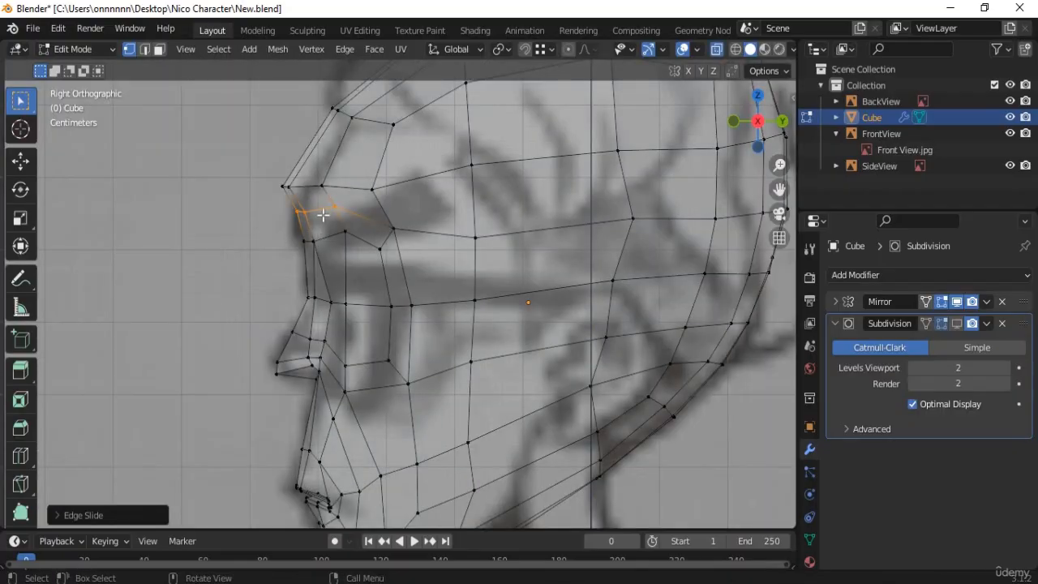
{"action": "left_click_drag", "start_coordinate": [291, 253], "coordinate": [326, 206]}
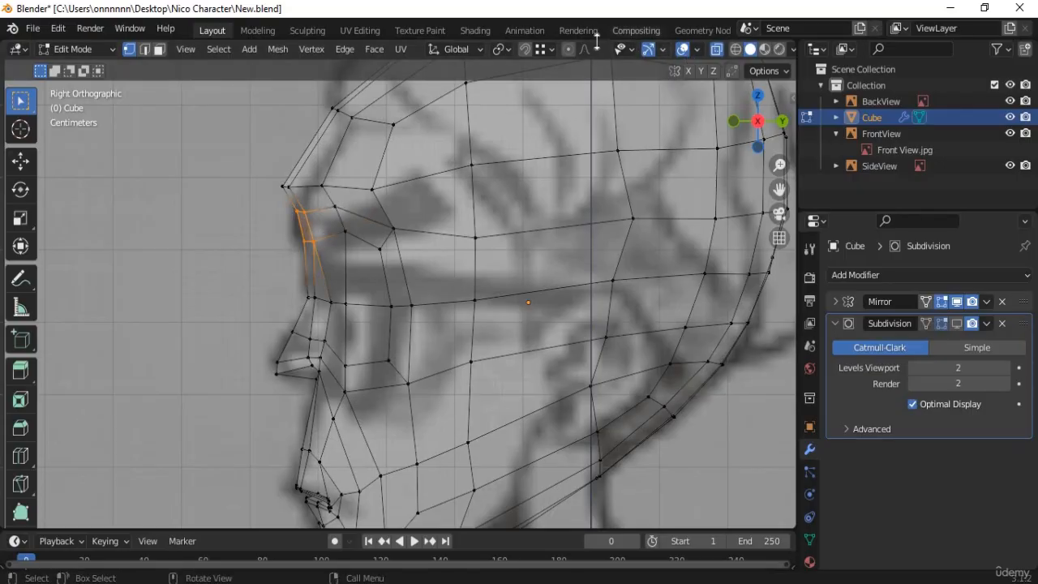
{"action": "left_click", "coordinate": [569, 48]}
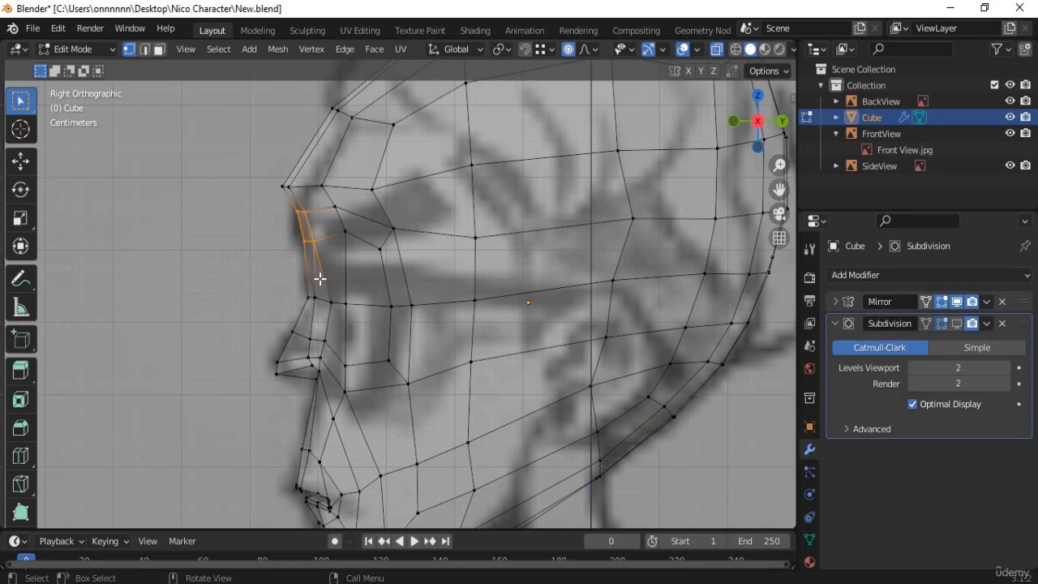
{"action": "key", "text": "g"}
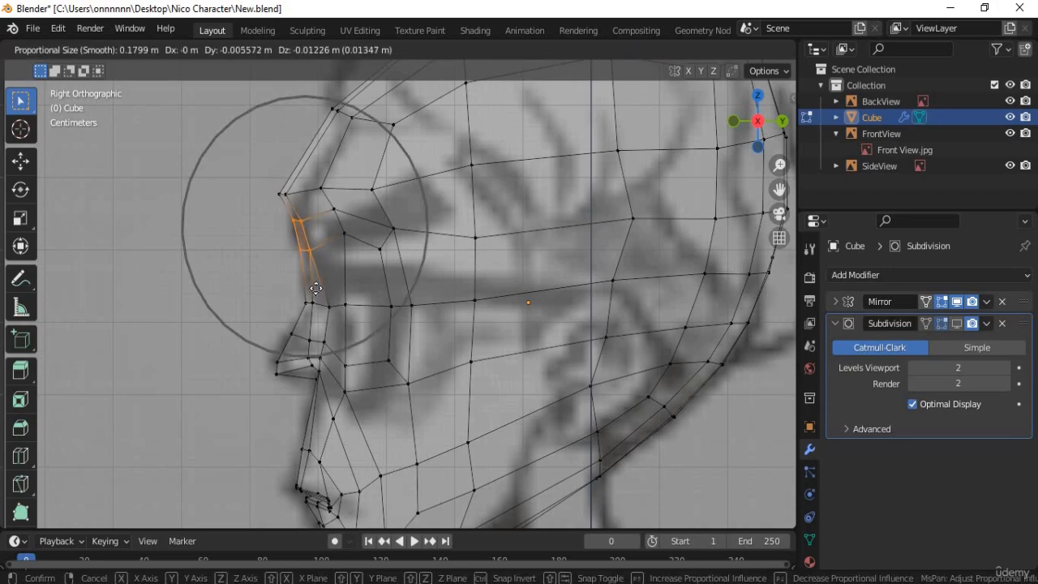
{"action": "left_click", "coordinate": [317, 288]}
- Move the front brow vertices back about 0.023 m along Y, with the proportional radius reduced to about 0.039 m
{"action": "left_click", "coordinate": [301, 194]}
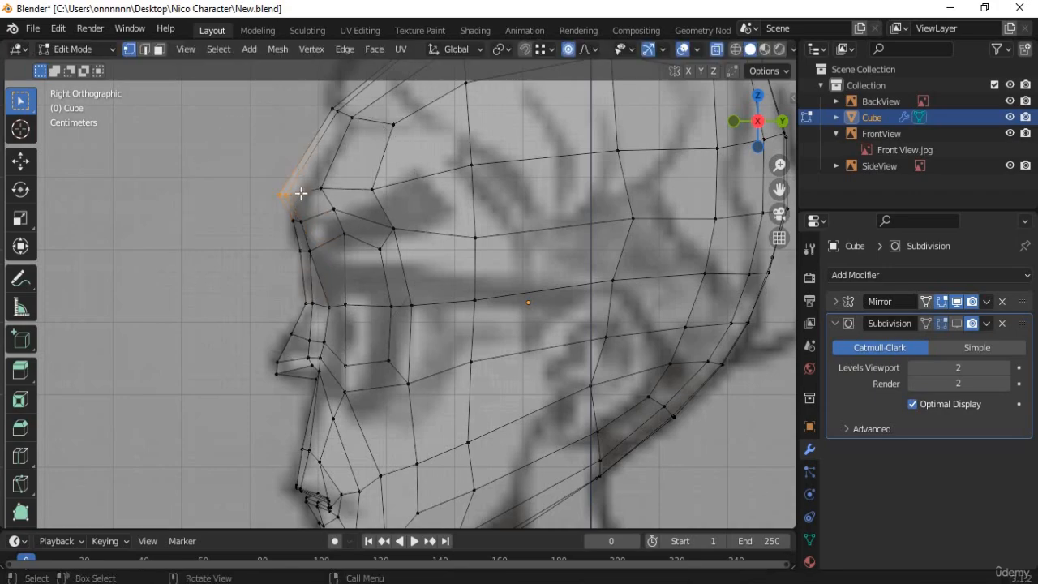
{"action": "key", "text": "g"}
{"action": "scroll", "coordinate": [296, 195], "scroll_direction": "down", "scroll_amount": 6}
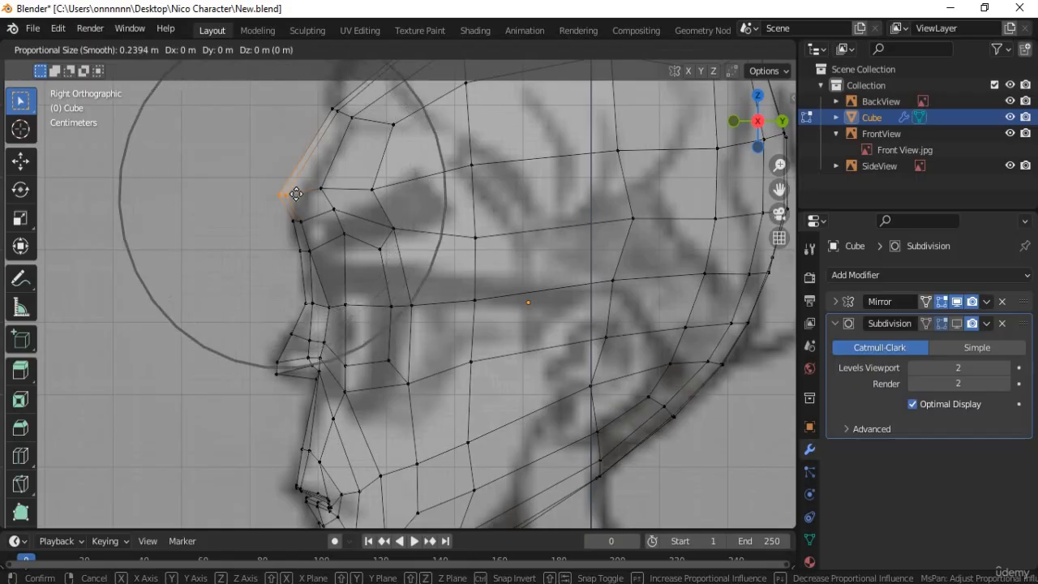
{"action": "scroll", "coordinate": [296, 195], "scroll_direction": "up", "scroll_amount": 8}
{"action": "scroll", "coordinate": [296, 195], "scroll_direction": "up", "scroll_amount": 7}
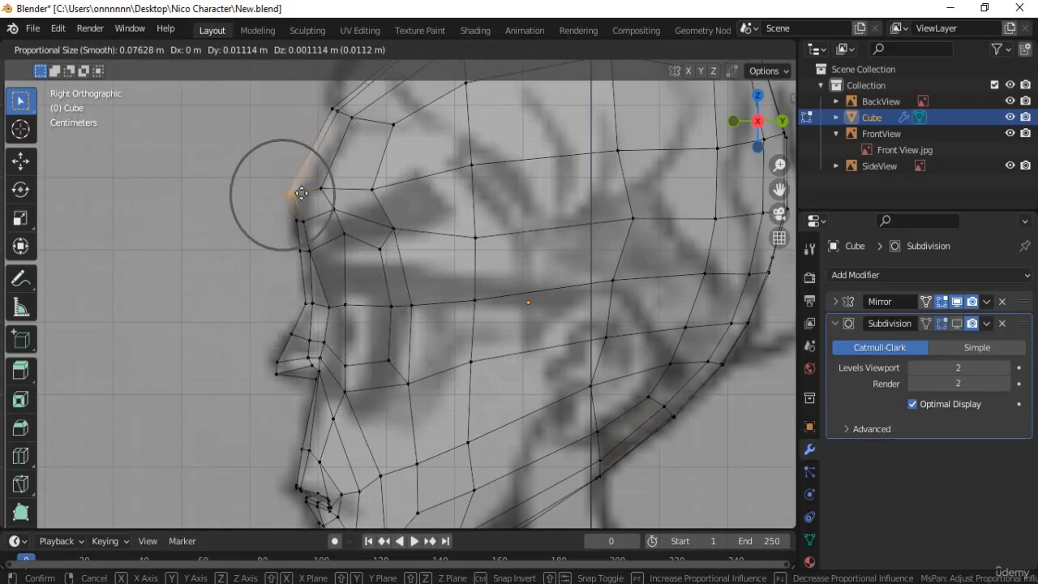
{"action": "scroll", "coordinate": [301, 193], "scroll_direction": "down", "scroll_amount": 3}
{"action": "scroll", "coordinate": [300, 193], "scroll_direction": "up", "scroll_amount": 6}
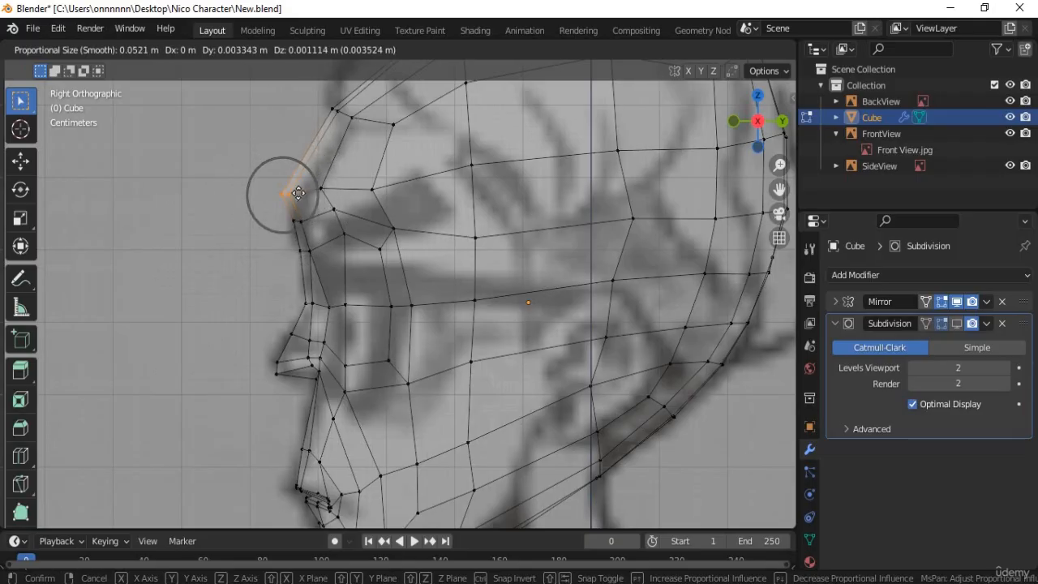
{"action": "scroll", "coordinate": [301, 193], "scroll_direction": "up", "scroll_amount": 4}
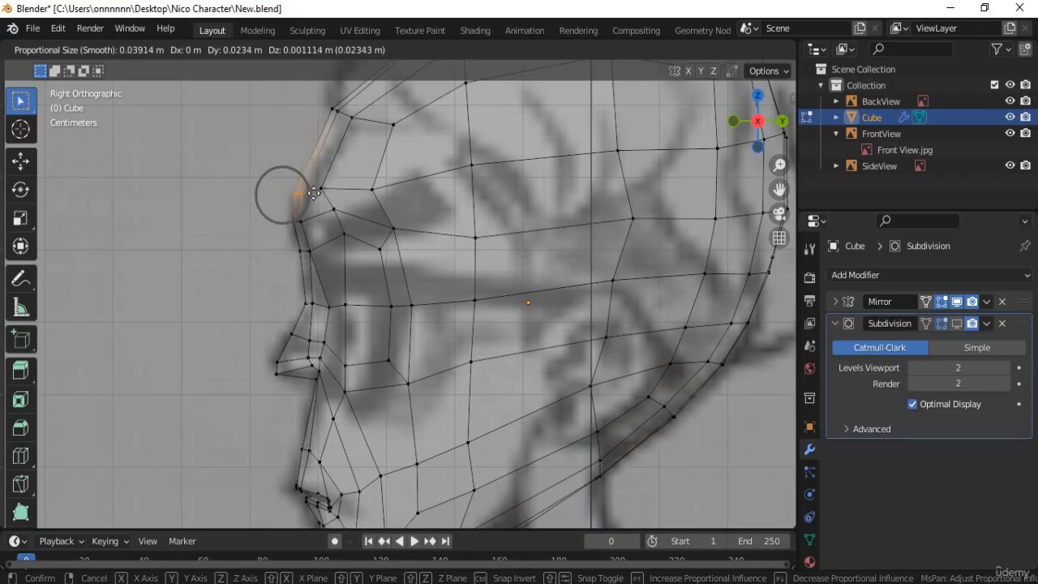
{"action": "left_click", "coordinate": [318, 131]}
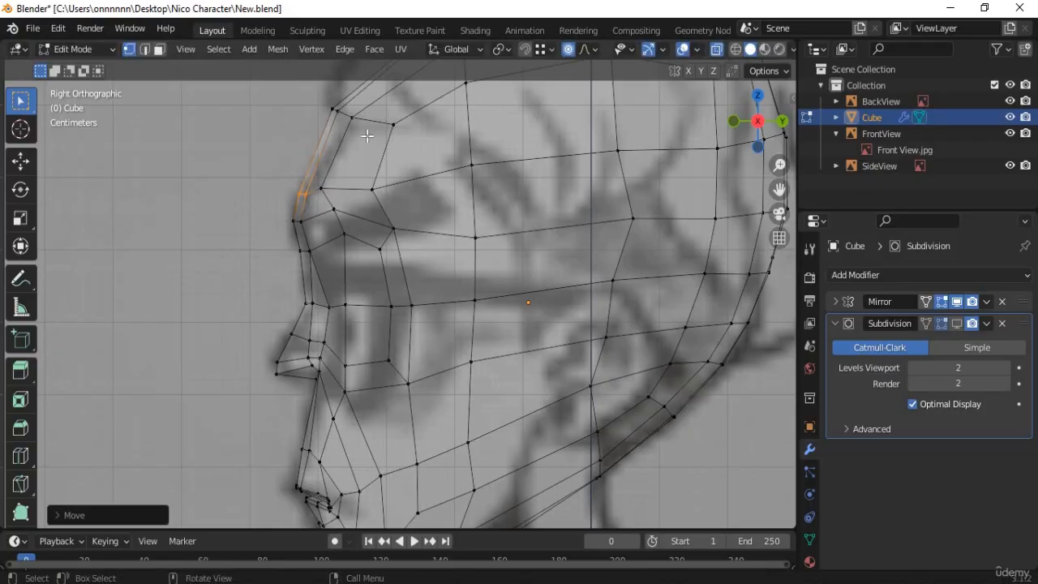
- Move the front forehead vertices down and back about 0.025 m with a proportional radius of about 0.069 m
{"action": "left_click", "coordinate": [320, 103]}
{"action": "key", "text": "g"}
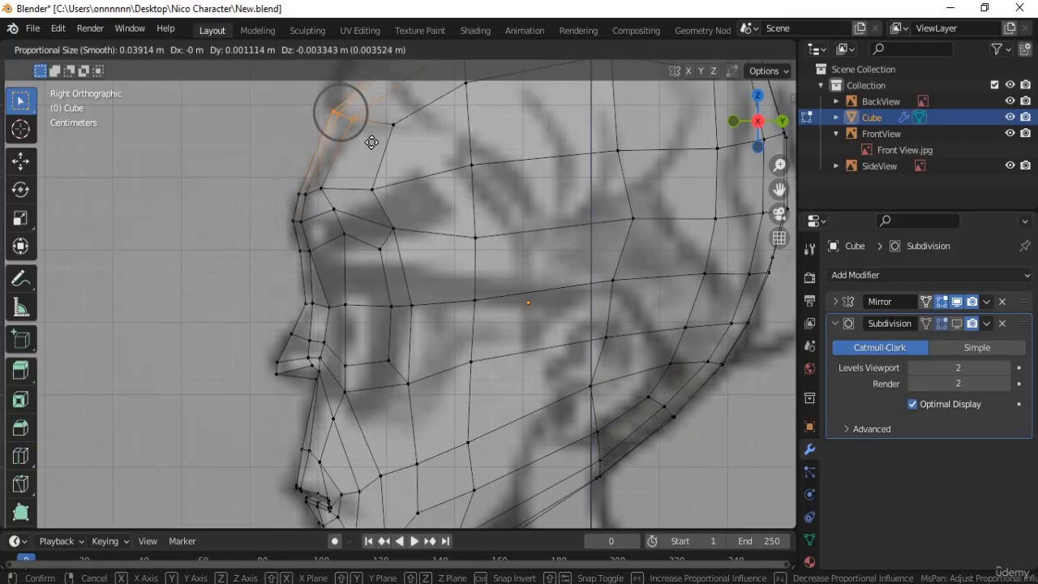
{"action": "scroll", "coordinate": [374, 147], "scroll_direction": "down", "scroll_amount": 4}
{"action": "scroll", "coordinate": [381, 154], "scroll_direction": "down", "scroll_amount": 2}
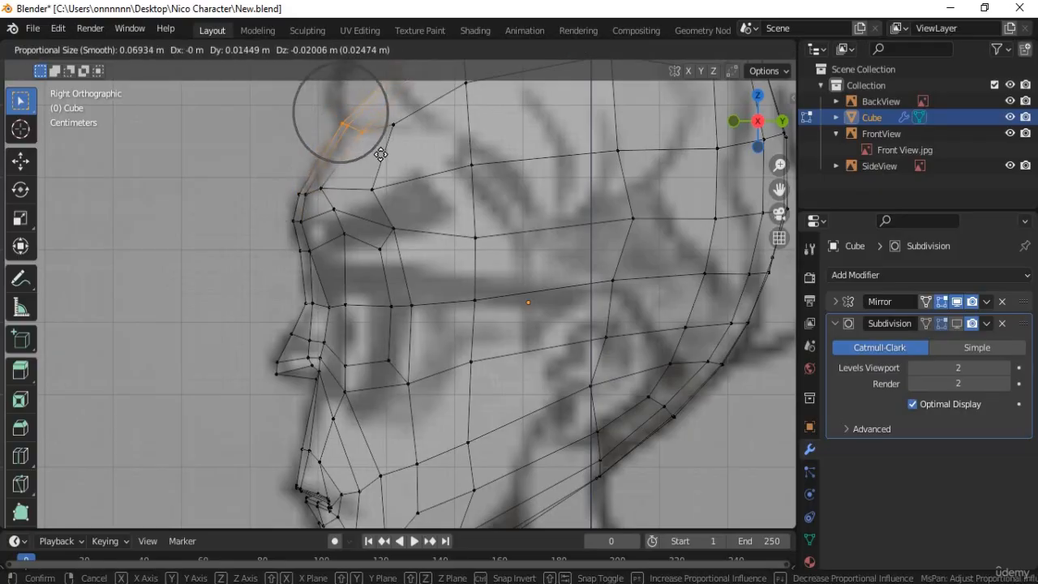
{"action": "left_click", "coordinate": [381, 155]}
- Lower the vertex column above the forehead and the column at the crown slightly, using proportional editing in the side view
{"action": "scroll", "coordinate": [424, 216], "scroll_direction": "down", "scroll_amount": 4}
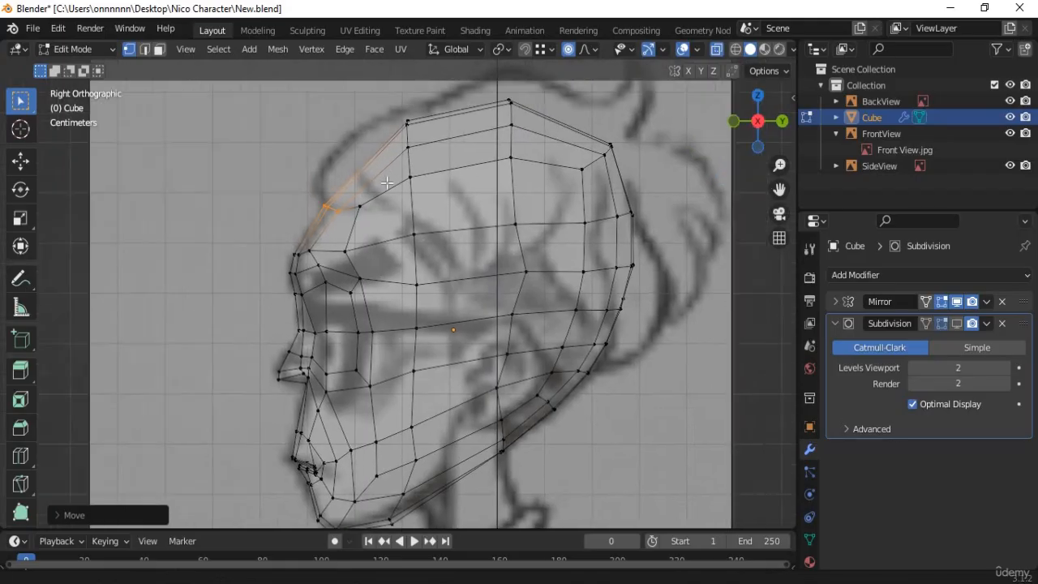
{"action": "left_click_drag", "start_coordinate": [359, 121], "coordinate": [422, 212]}
{"action": "key", "text": "g"}
{"action": "scroll", "coordinate": [422, 215], "scroll_direction": "down", "scroll_amount": 2}
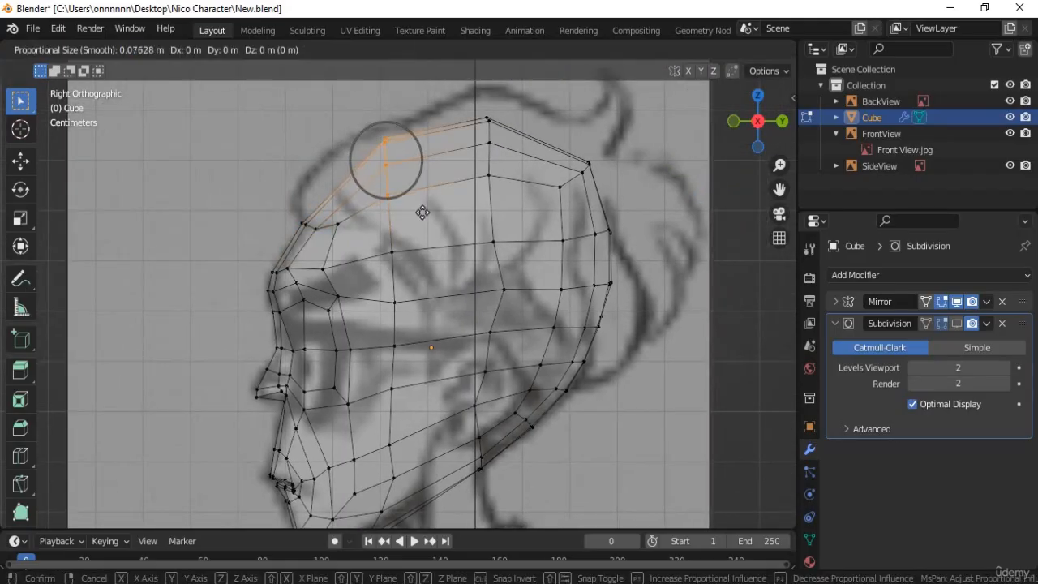
{"action": "left_click", "coordinate": [423, 219]}
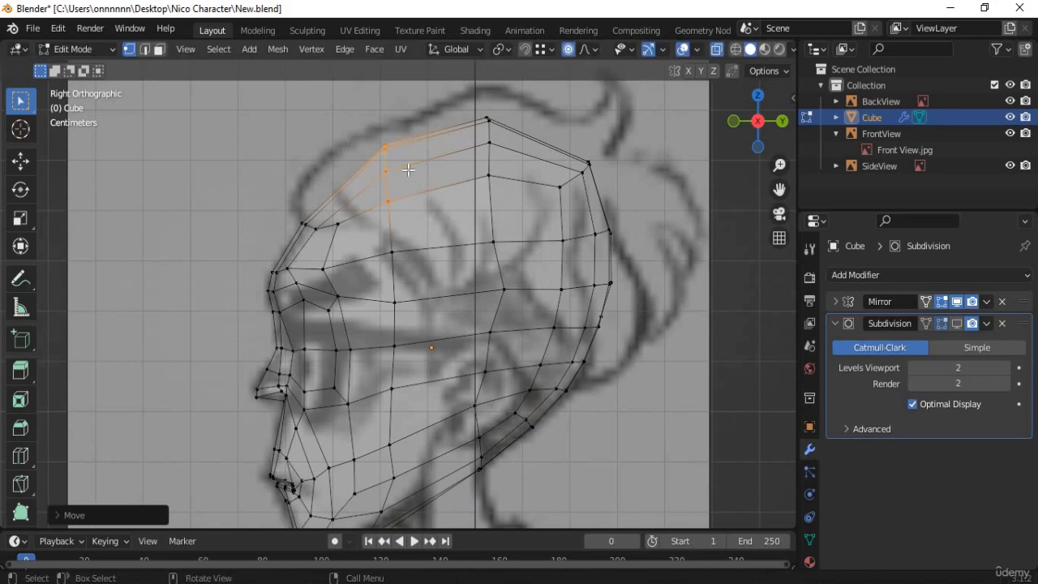
{"action": "left_click_drag", "start_coordinate": [490, 118], "coordinate": [505, 215]}
{"action": "key", "text": "g"}
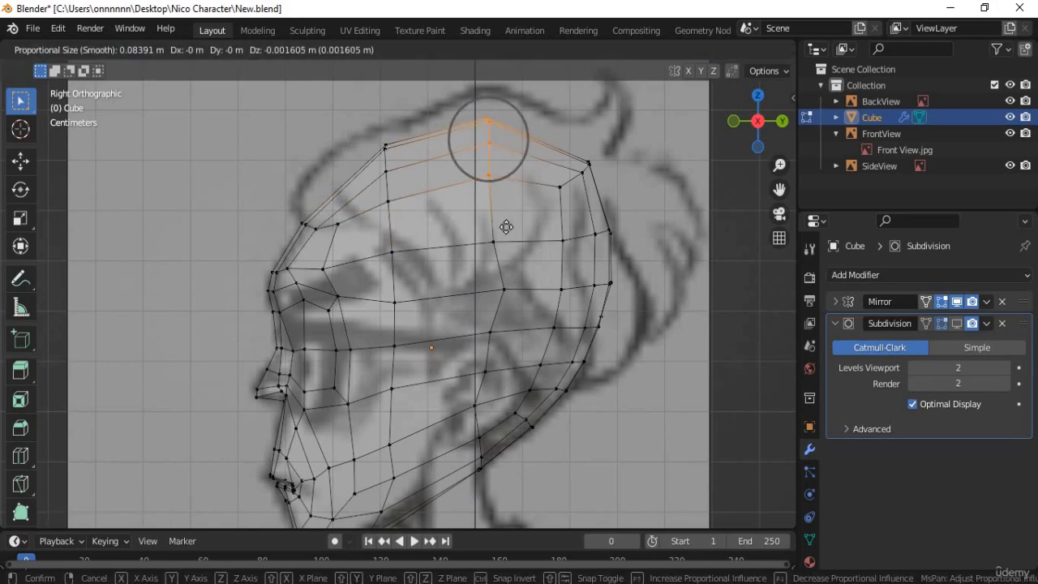
{"action": "left_click", "coordinate": [505, 227]}
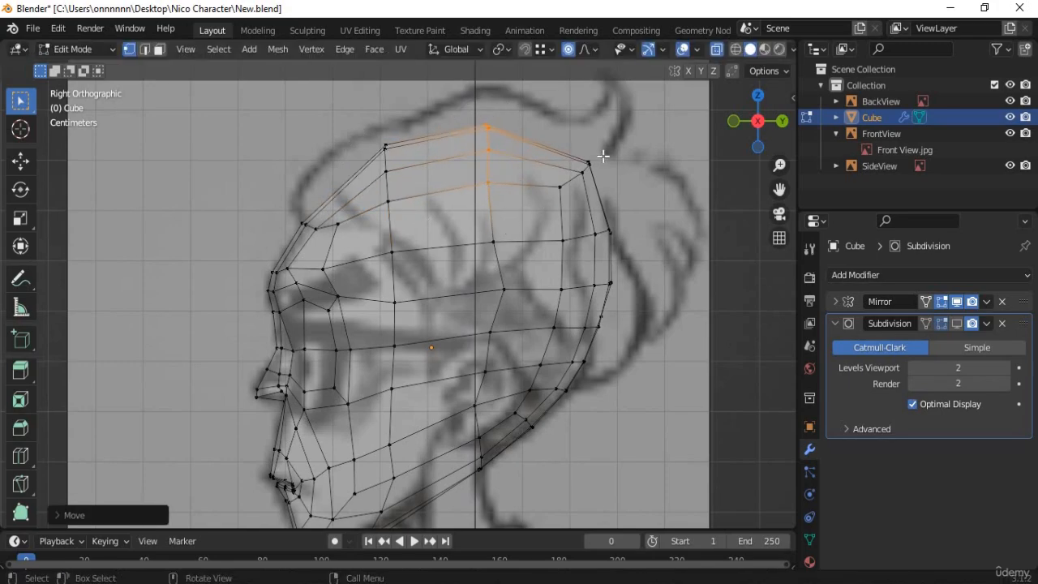
- Move the skull's upper back corner vertices down and forward, and lower the crown column further to round the head's top
{"action": "left_click_drag", "start_coordinate": [608, 149], "coordinate": [541, 204]}
{"action": "key", "text": "g"}
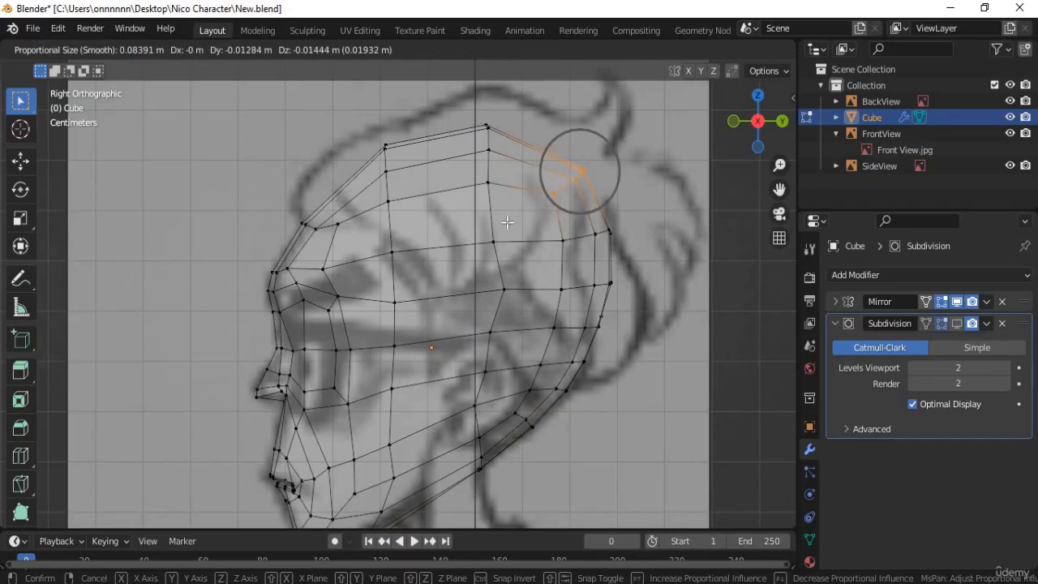
{"action": "left_click", "coordinate": [538, 206]}
{"action": "left_click_drag", "start_coordinate": [468, 109], "coordinate": [502, 206]}
{"action": "key", "text": "g"}
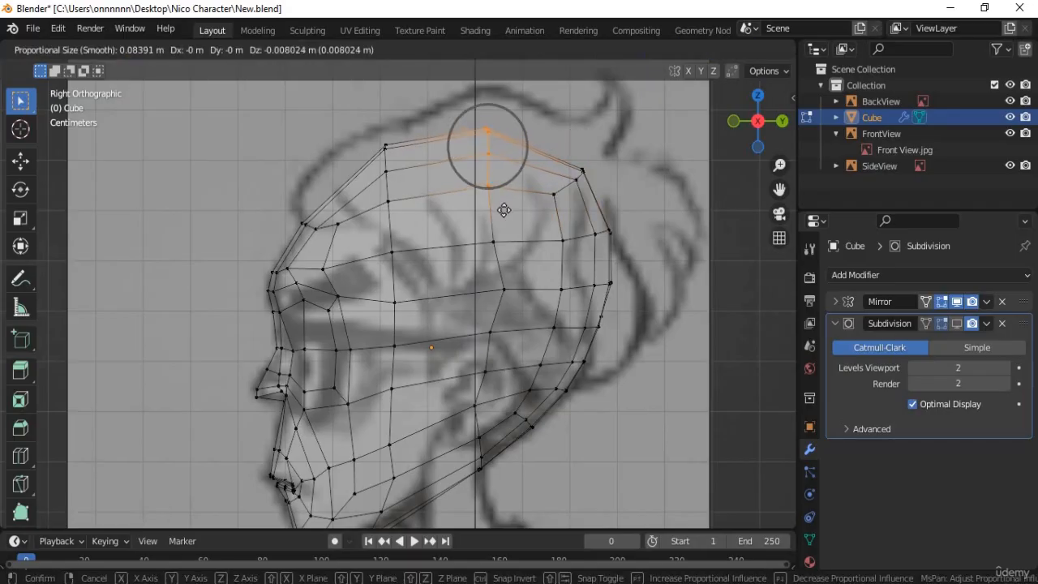
{"action": "left_click", "coordinate": [504, 210]}
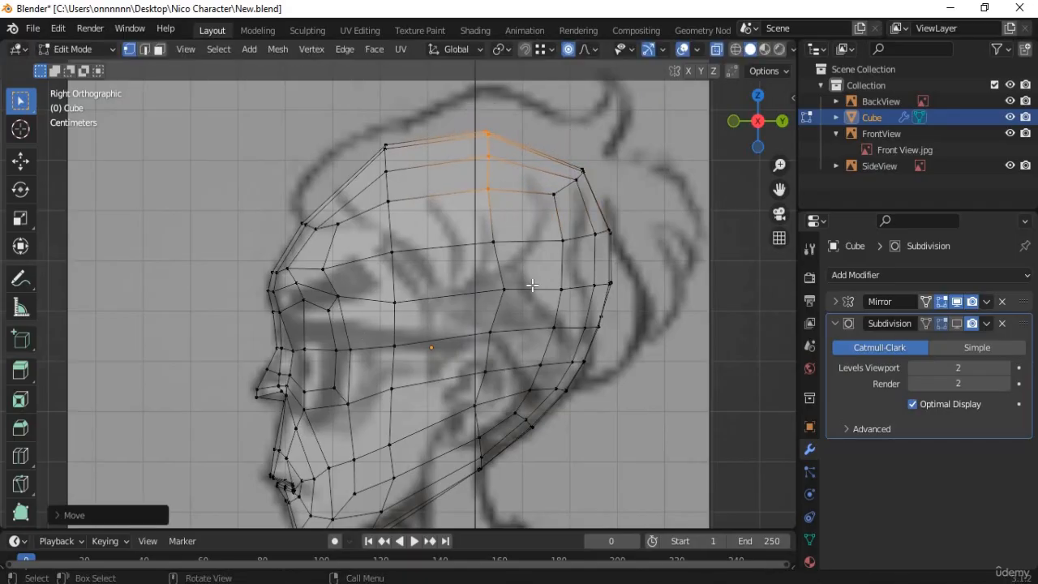
{"action": "middle_click_drag", "start_coordinate": [531, 284], "coordinate": [445, 323]}
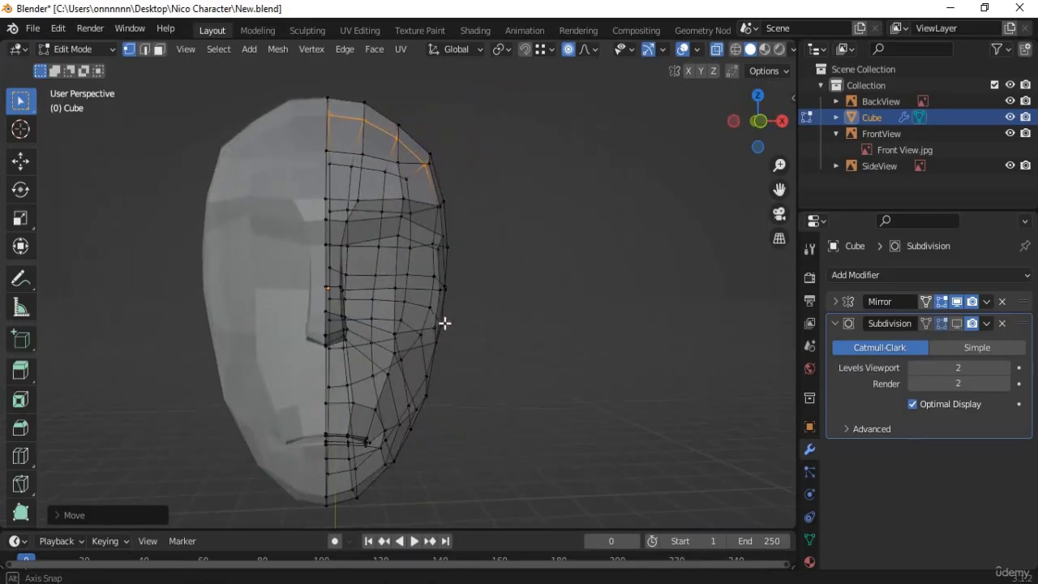
- Inset the four faces covering the eye by about 0.015 m in the front view
{"action": "key", "text": "KP_1"}
{"action": "scroll", "coordinate": [424, 299], "scroll_direction": "up", "scroll_amount": 2}
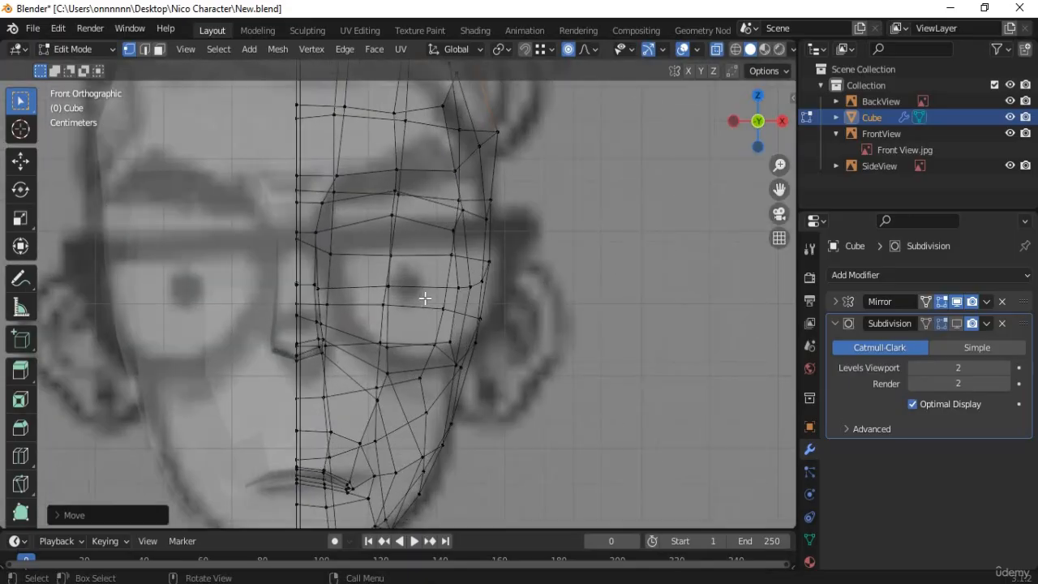
{"action": "key", "text": "alt+z"}
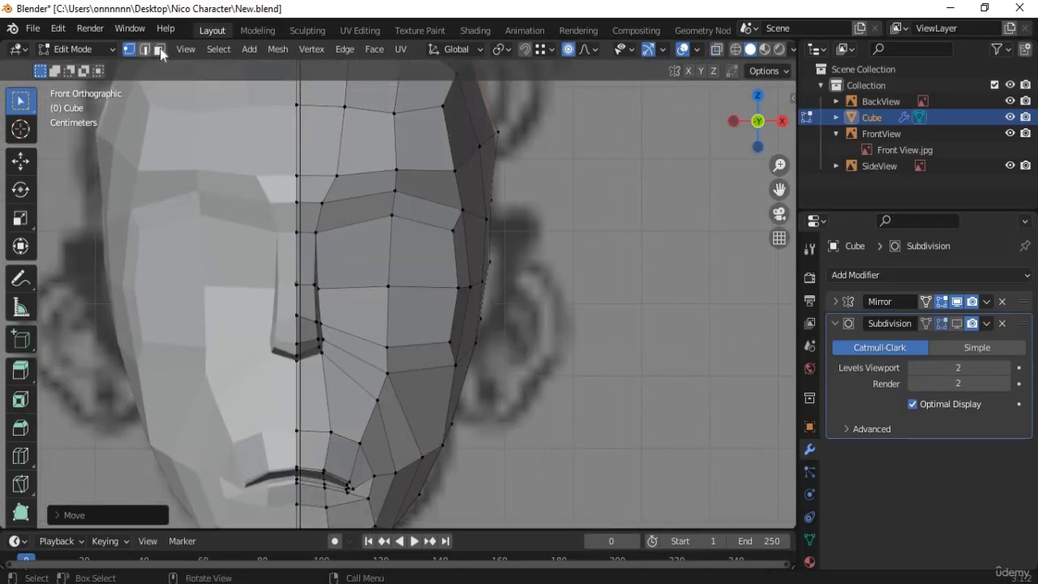
{"action": "key", "text": "3"}
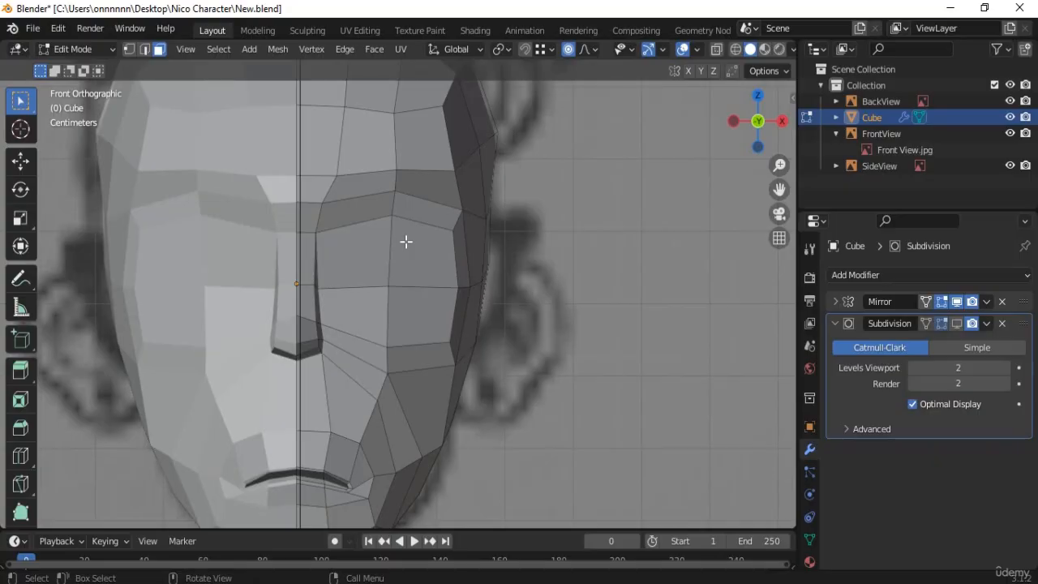
{"action": "left_click", "coordinate": [405, 241]}
{"action": "left_click", "coordinate": [361, 271], "text": "shift"}
{"action": "left_click", "coordinate": [352, 318], "text": "shift"}
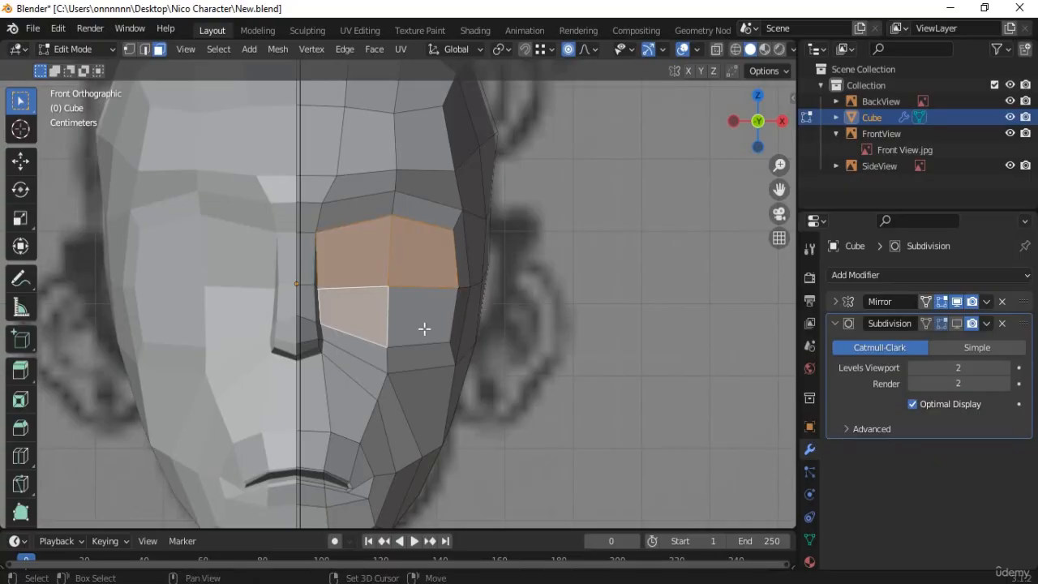
{"action": "left_click", "coordinate": [424, 324], "text": "shift"}
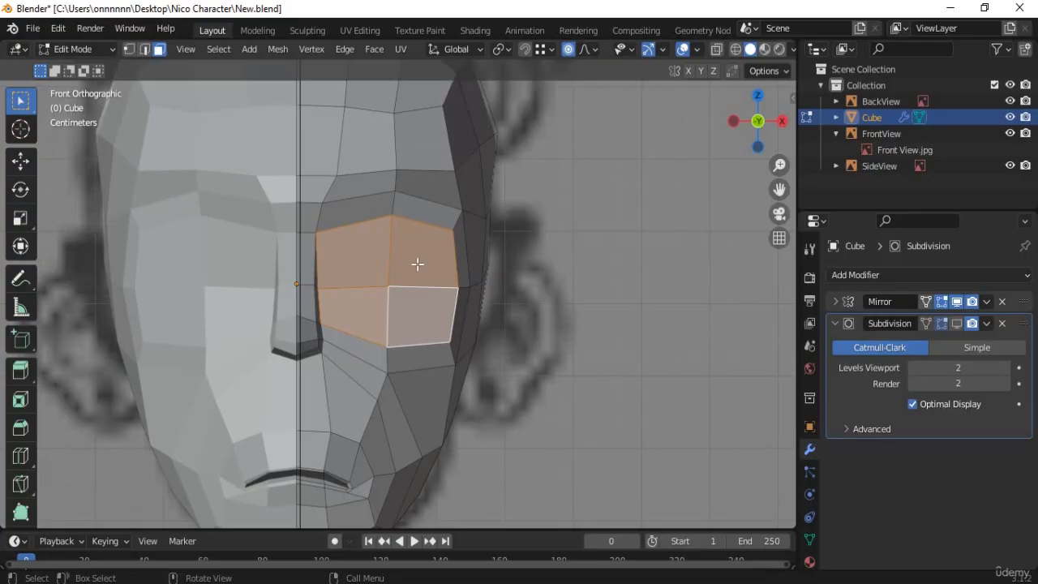
{"action": "key", "text": "i"}
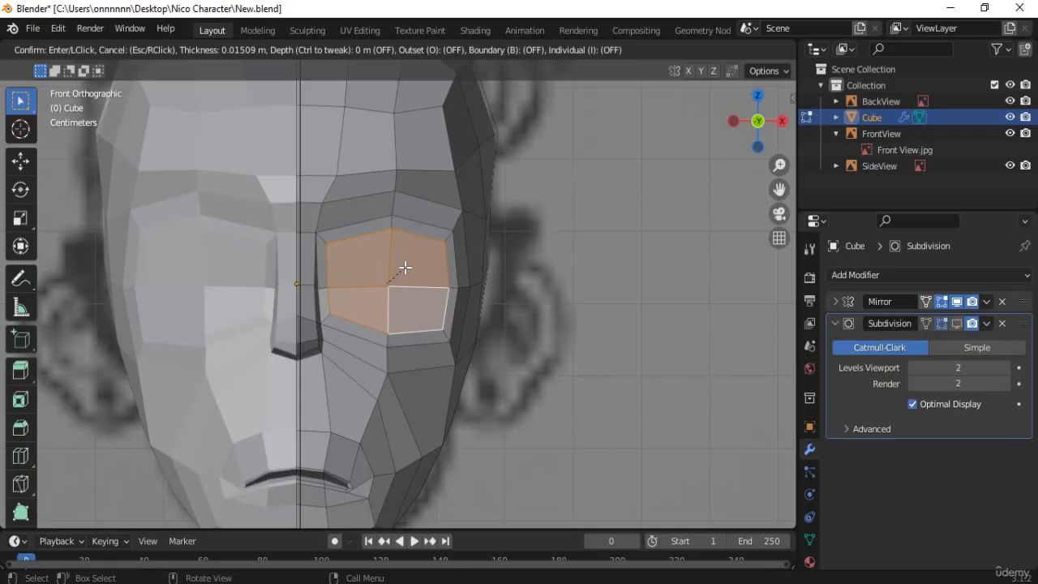
{"action": "left_click", "coordinate": [405, 266]}
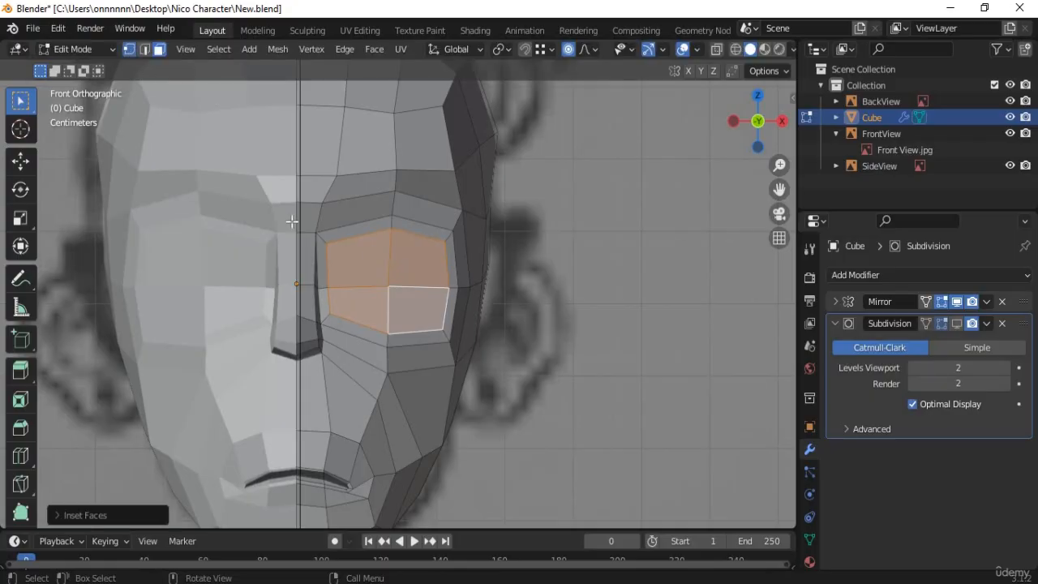
- Turn off proportional editing and move the eye inset's upper inner corner vertex slightly away from the nose
{"action": "key", "text": "1"}
{"action": "scroll", "coordinate": [352, 267], "scroll_direction": "up", "scroll_amount": 1}
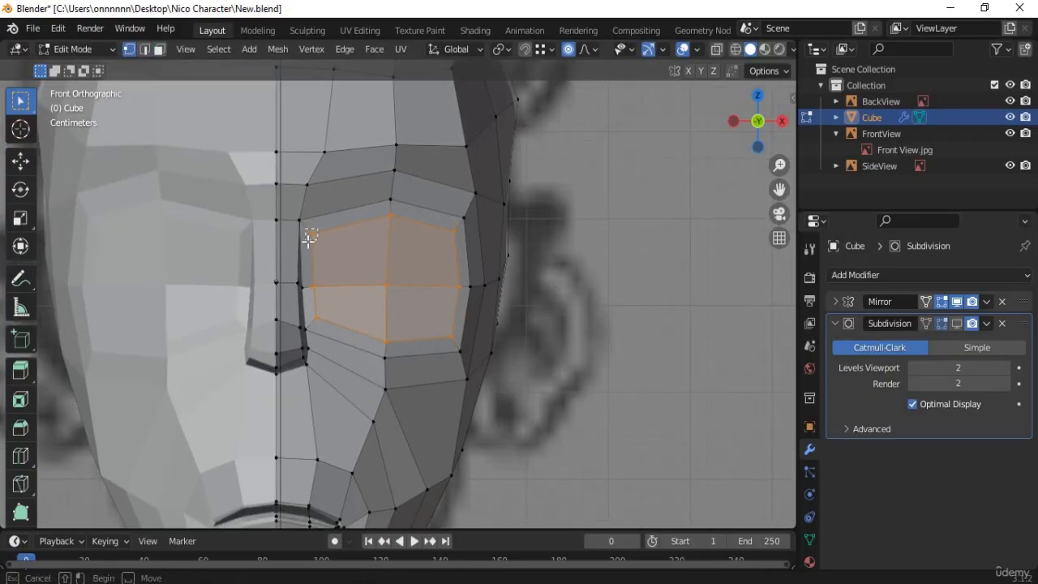
{"action": "left_click", "coordinate": [312, 235]}
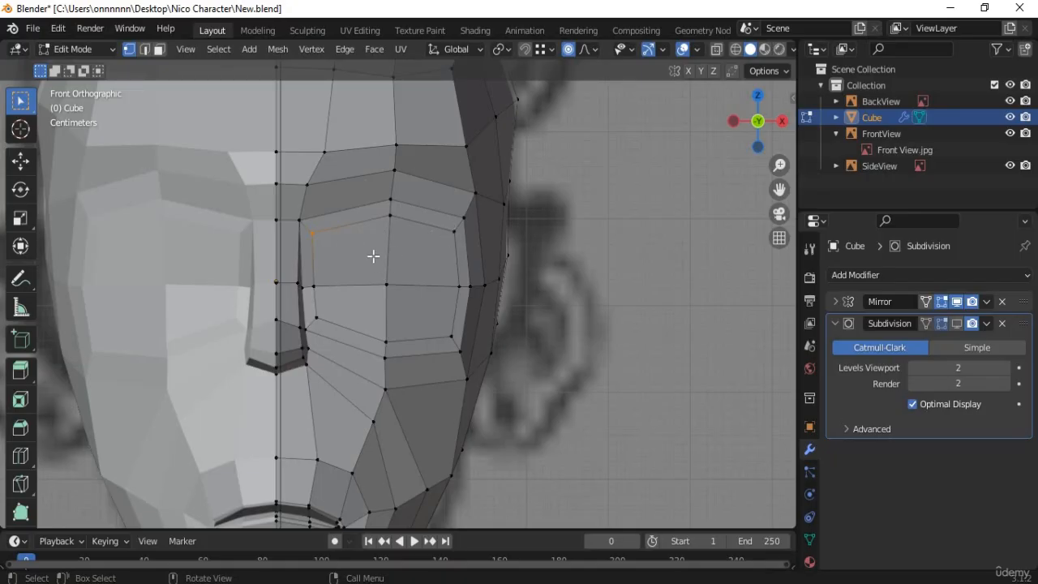
{"action": "middle_click_drag", "start_coordinate": [373, 256], "coordinate": [364, 257]}
{"action": "key", "text": "KP_1"}
{"action": "key", "text": "alt+z"}
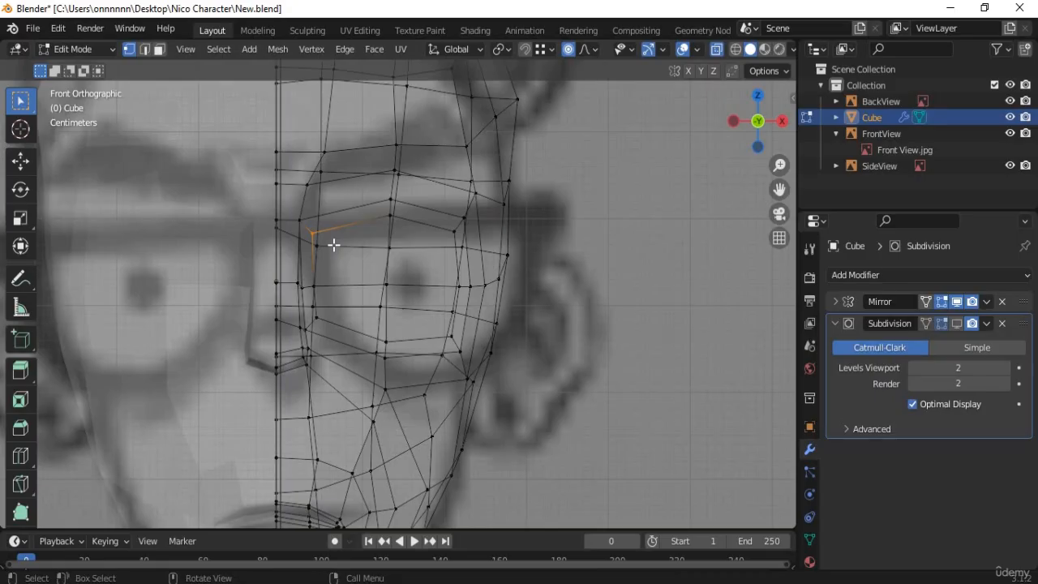
{"action": "key", "text": "alt+z"}
{"action": "key", "text": "g"}
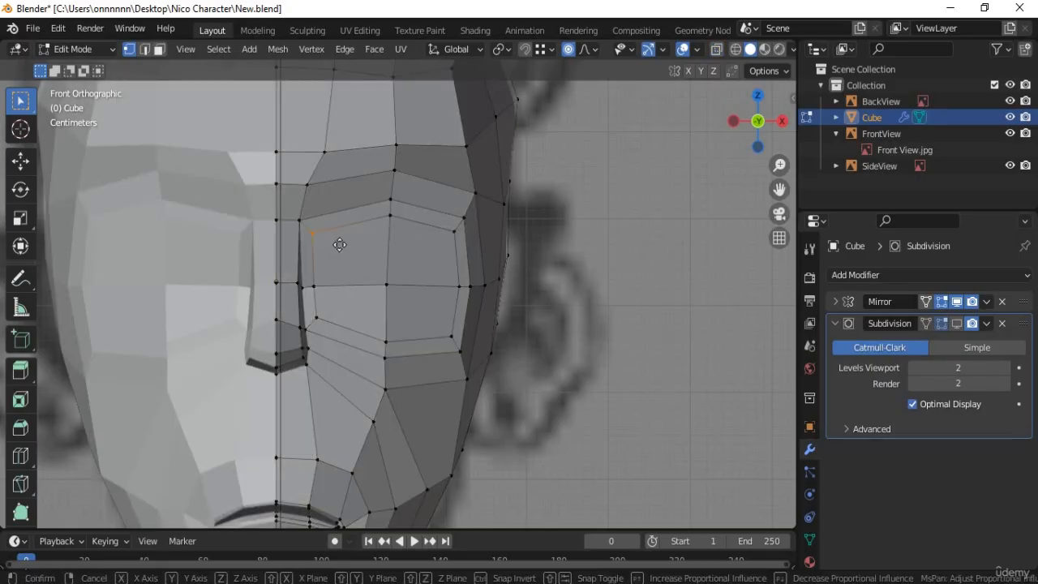
{"action": "right_click", "coordinate": [346, 245]}
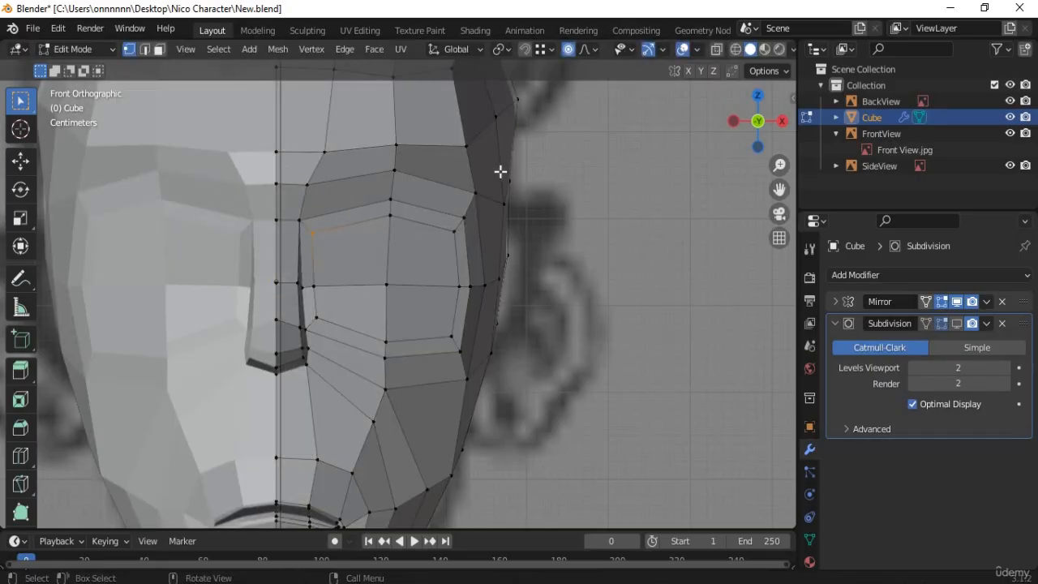
{"action": "key", "text": "g"}
{"action": "left_click", "coordinate": [357, 228]}
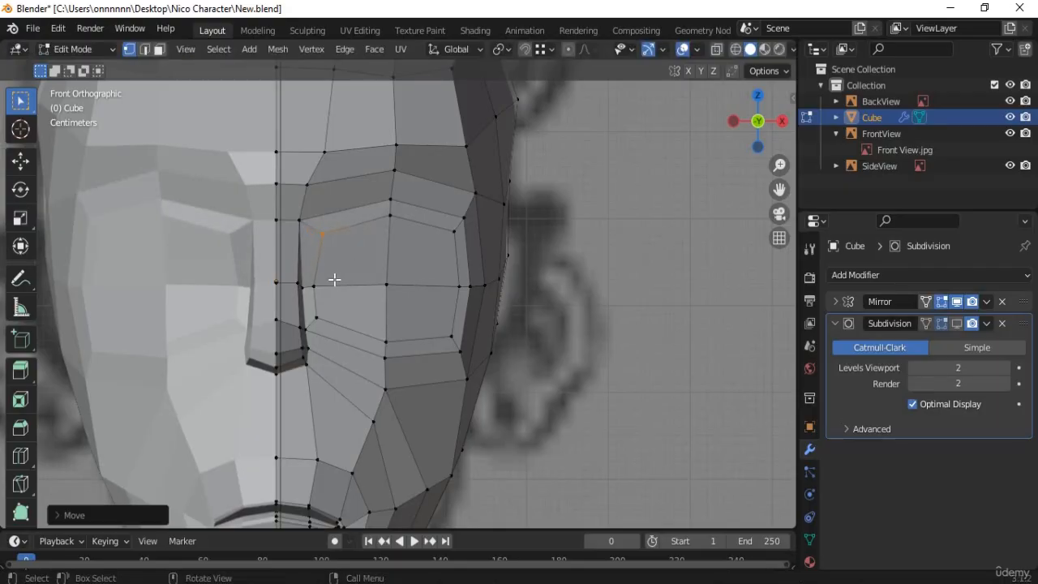
- Shift the eye inset's inner middle vertex slightly outward and slide its lower inner corner vertex along the lower edge
{"action": "left_click", "coordinate": [315, 286]}
{"action": "key", "text": "g"}
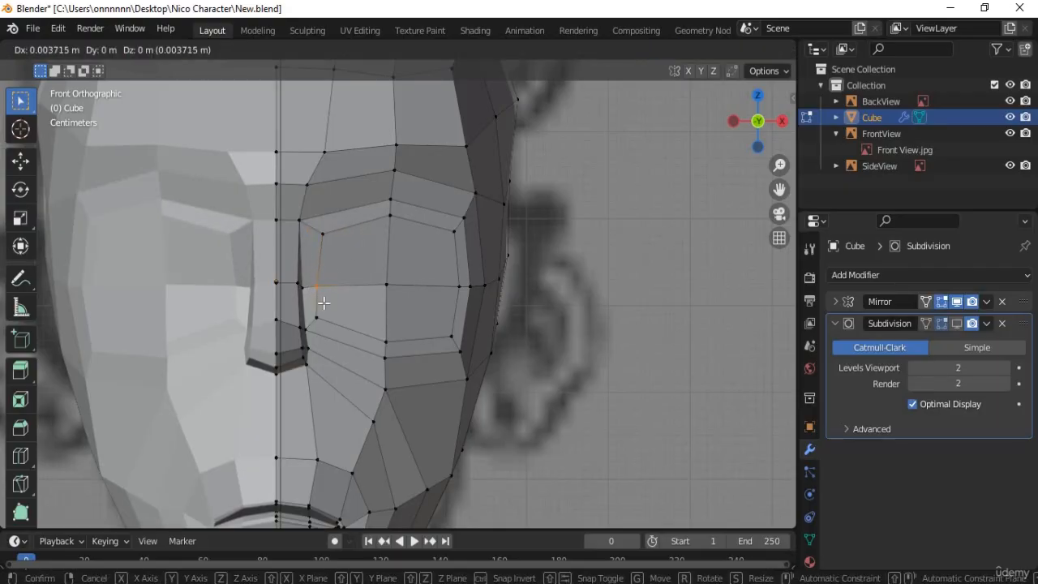
{"action": "left_click", "coordinate": [323, 309]}
{"action": "key", "text": "g"}
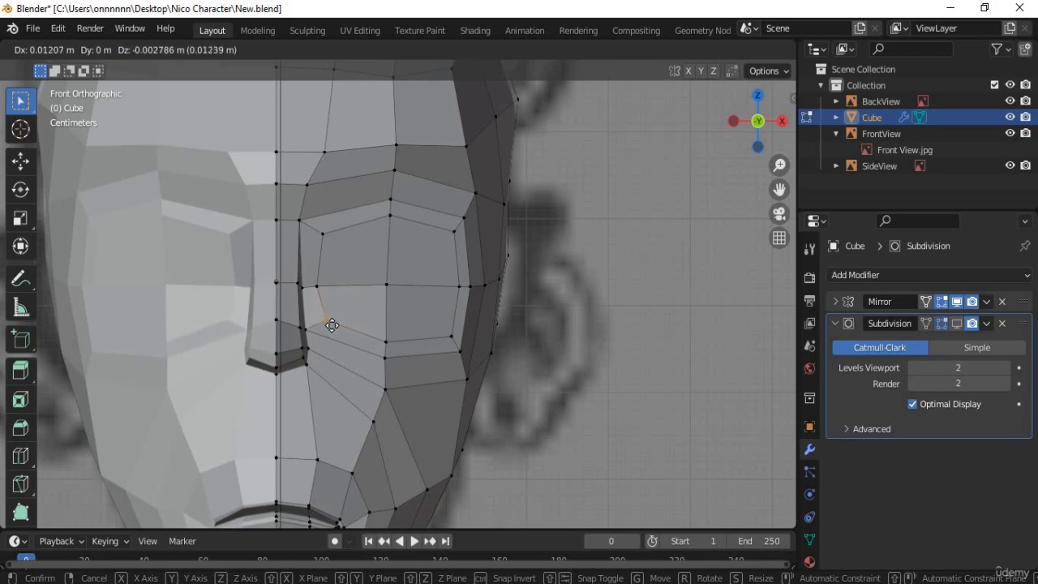
{"action": "key", "text": "g"}
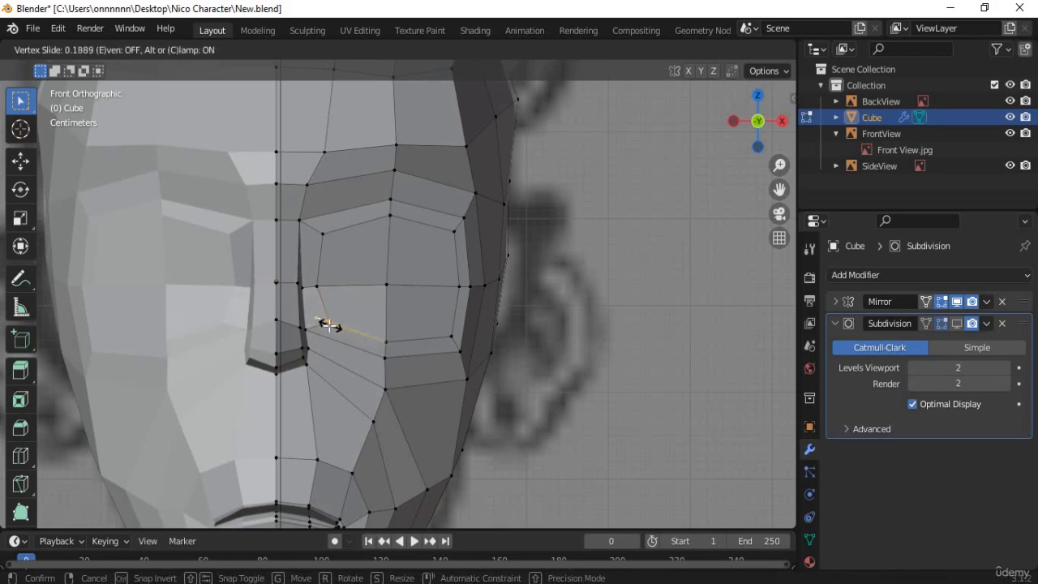
{"action": "right_click", "coordinate": [326, 325]}
{"action": "key", "text": "g"}
{"action": "key", "text": "g"}
{"action": "left_click", "coordinate": [337, 325]}
- Slide the inset's upper inner corner along the upper edge, and the eye border's outer middle vertex toward the temple
{"action": "left_click", "coordinate": [322, 235]}
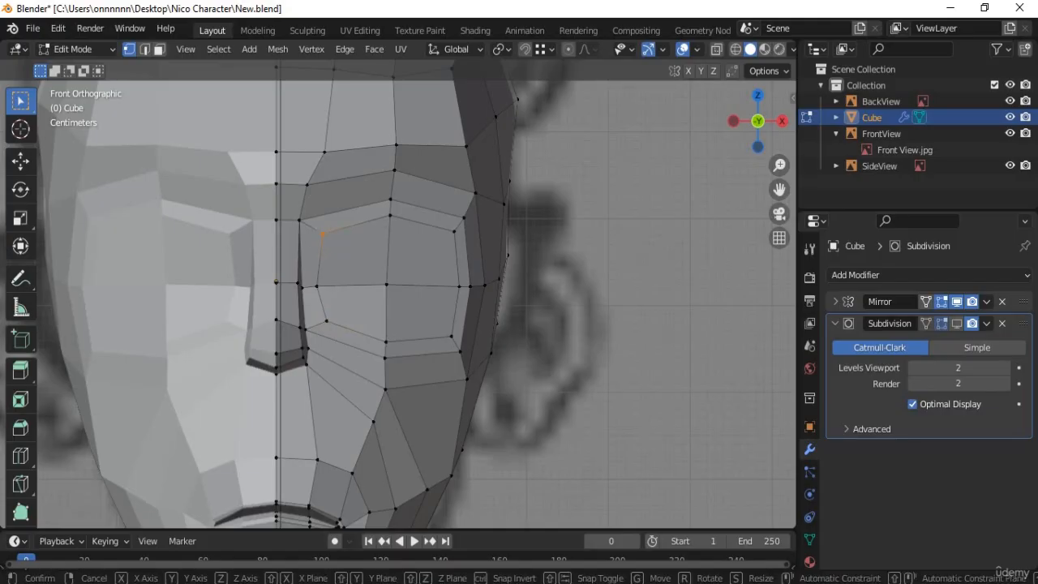
{"action": "key", "text": "g"}
{"action": "key", "text": "g"}
{"action": "left_click", "coordinate": [359, 233]}
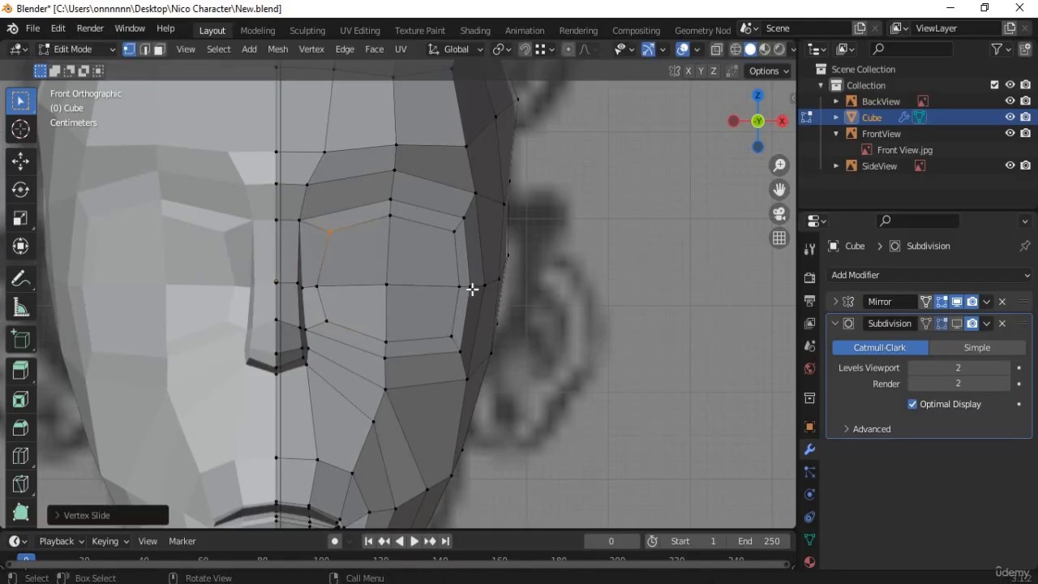
{"action": "left_click", "coordinate": [471, 287]}
{"action": "key", "text": "g"}
{"action": "key", "text": "g"}
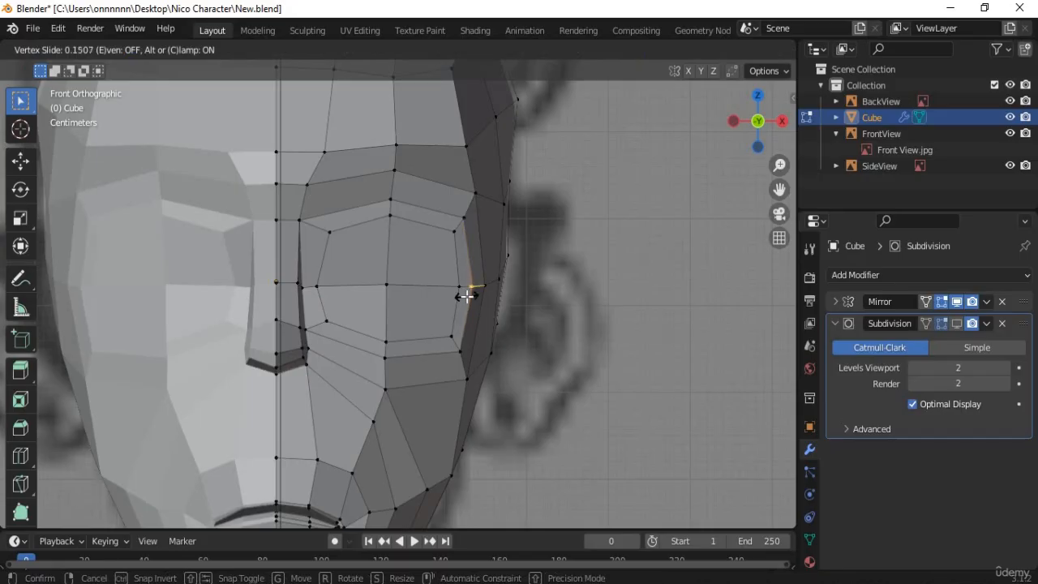
{"action": "left_click", "coordinate": [465, 287]}
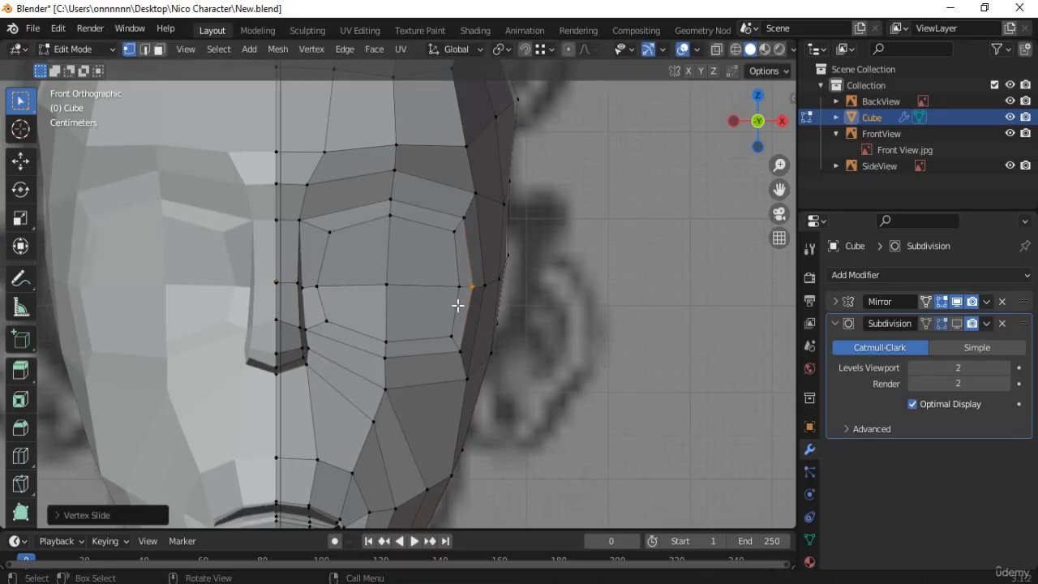
- Slide the eye inset's inner middle vertex and lower inner corner vertex farther toward the eye's center, checking against the front reference
{"action": "key", "text": "alt+z"}
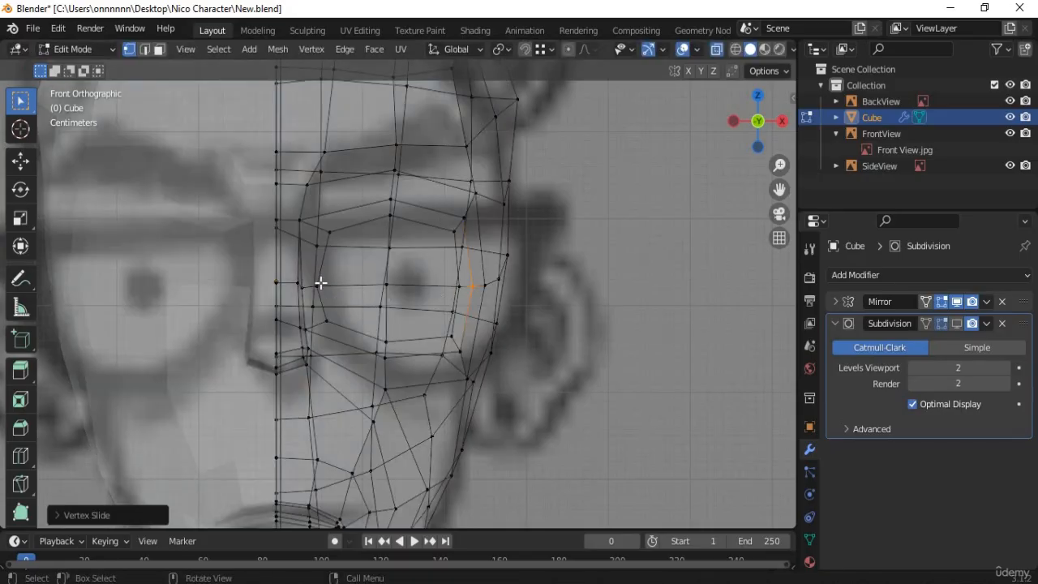
{"action": "key", "text": "alt+z"}
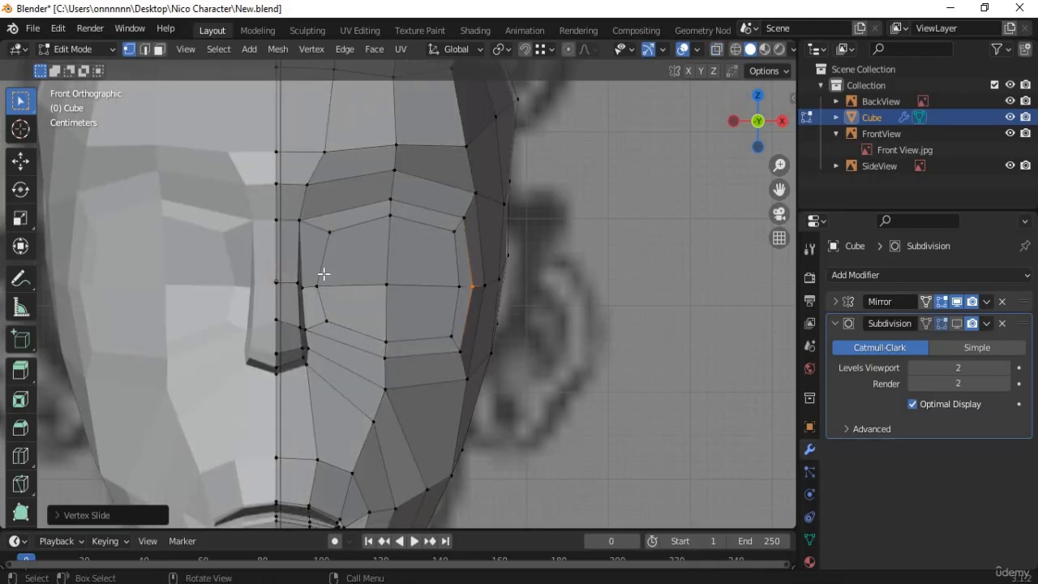
{"action": "left_click", "coordinate": [317, 287]}
{"action": "key", "text": "shift+v"}
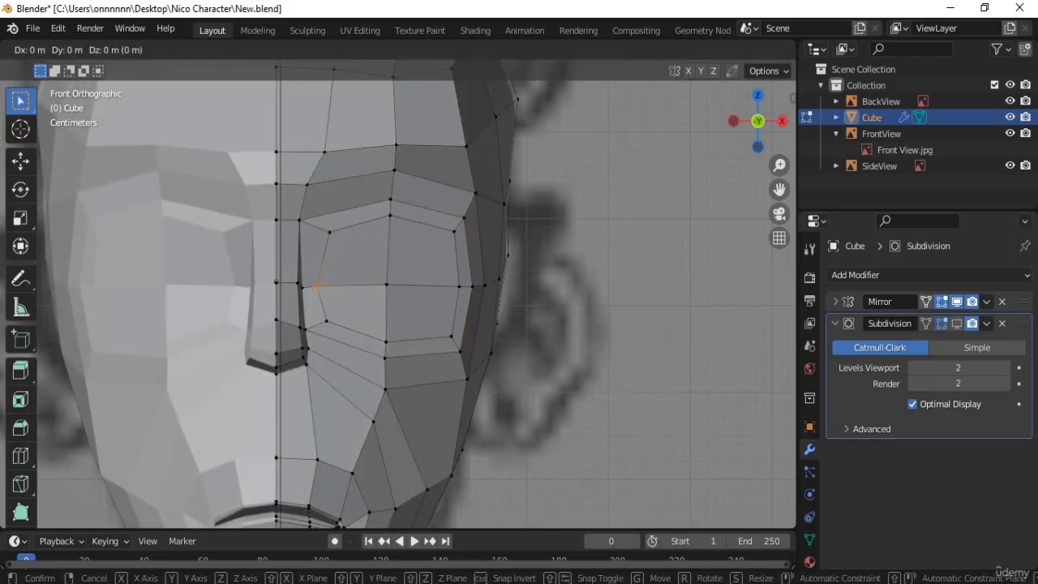
{"action": "left_click", "coordinate": [342, 286]}
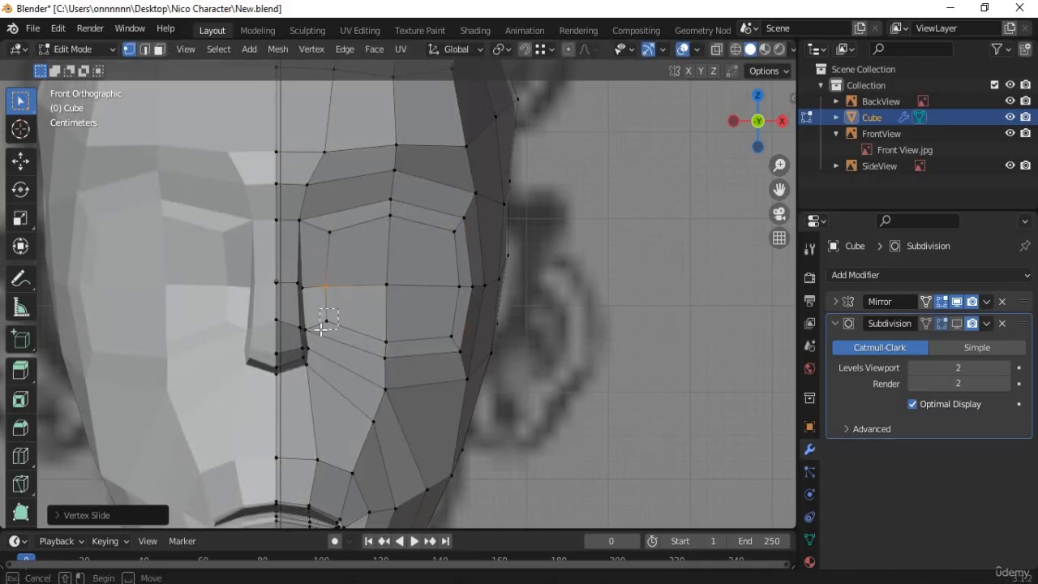
{"action": "left_click", "coordinate": [323, 324]}
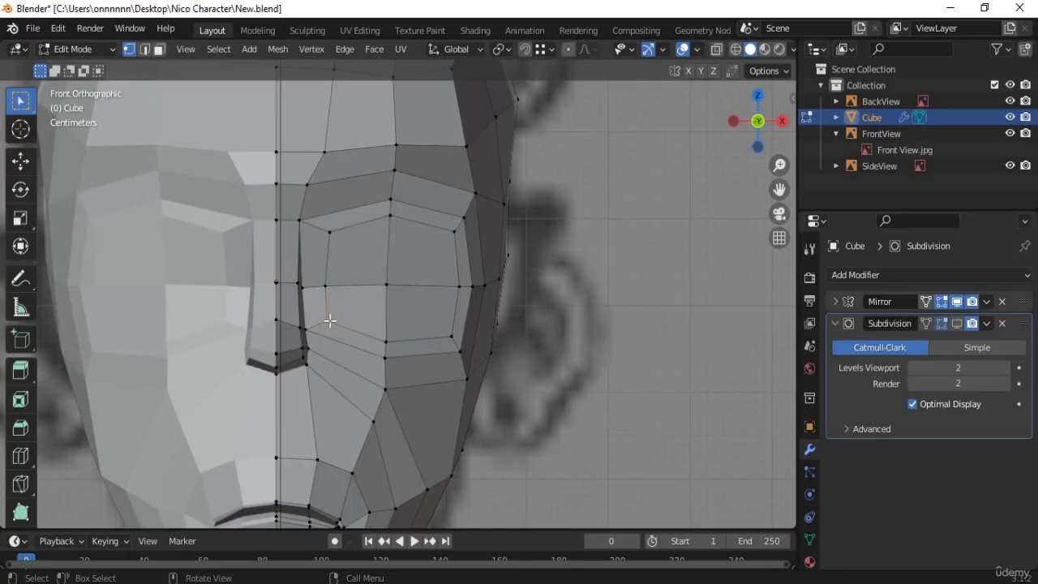
{"action": "key", "text": "shift+v"}
{"action": "left_click", "coordinate": [334, 321]}
- In the side view, move the outer eye corner vertices back slightly, and return the inset's own corner vertex forward
{"action": "key", "text": "KP_3"}
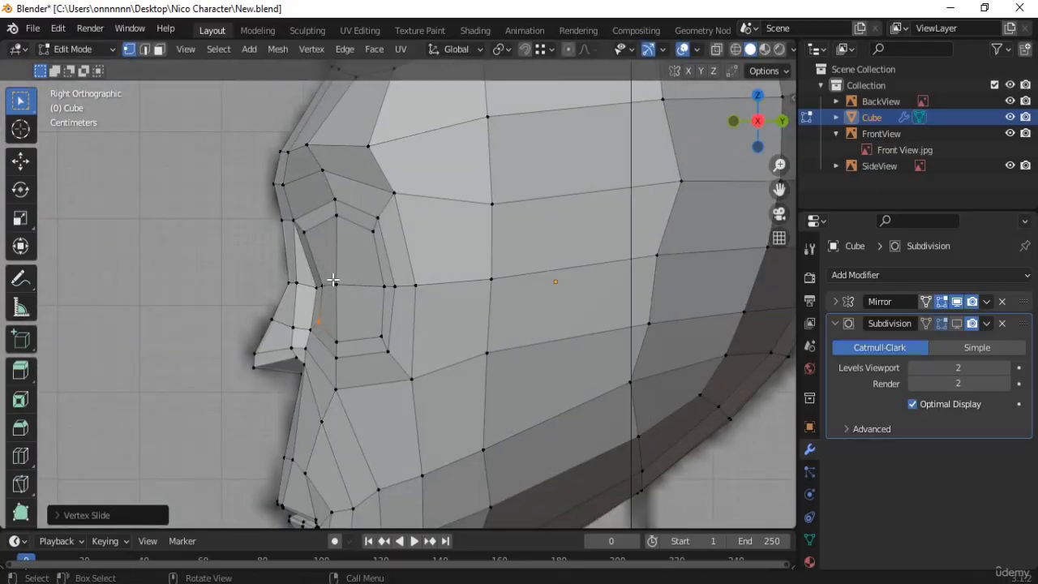
{"action": "left_click", "coordinate": [388, 291]}
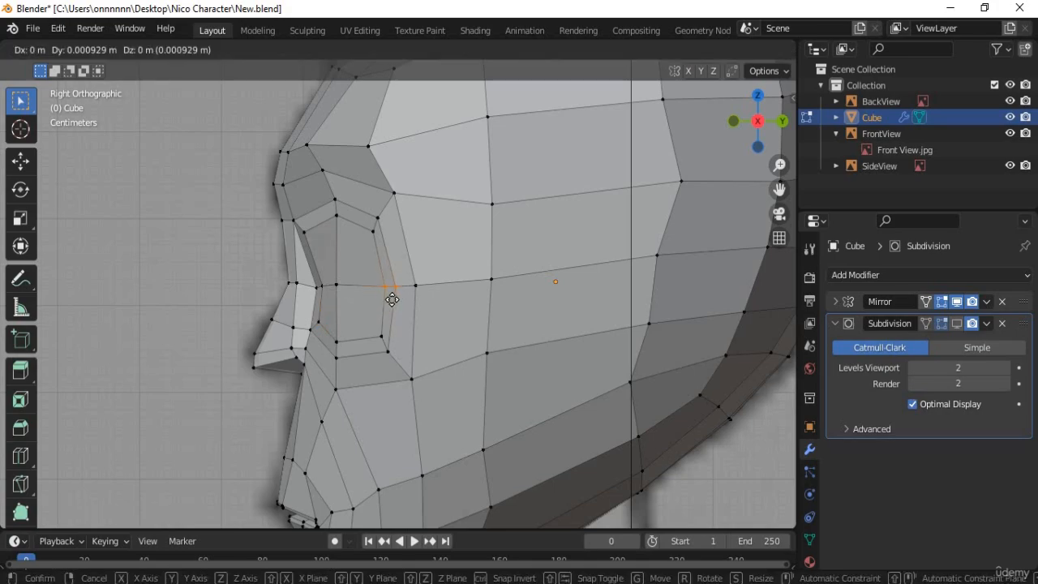
{"action": "key", "text": "g"}
{"action": "left_click", "coordinate": [395, 300]}
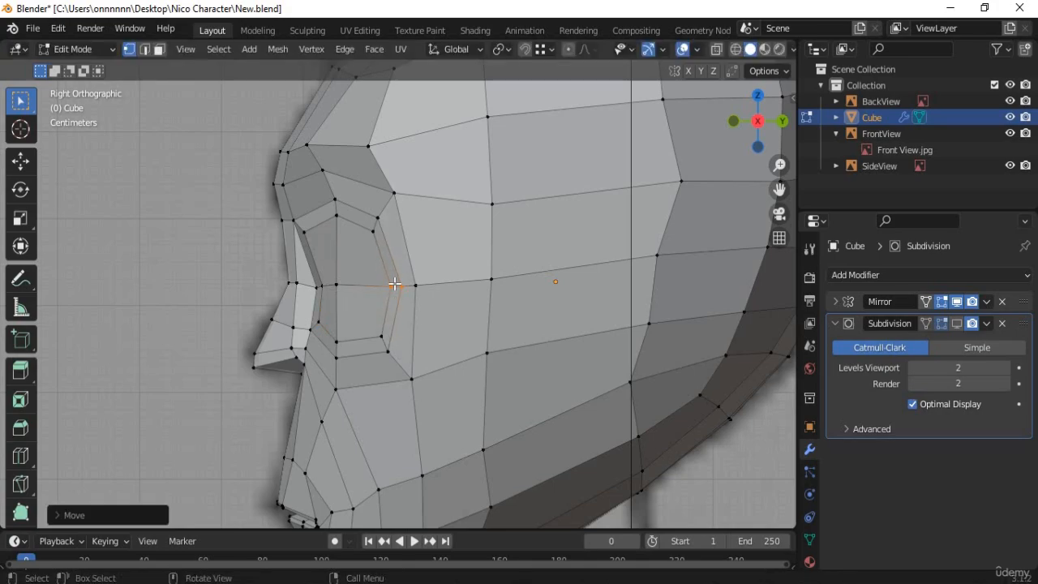
{"action": "key", "text": "g"}
{"action": "left_click", "coordinate": [322, 292]}
- Move the inner eye corner vertices of the inset and its surrounding loop forward toward the nose in the side view
{"action": "left_click", "coordinate": [319, 286]}
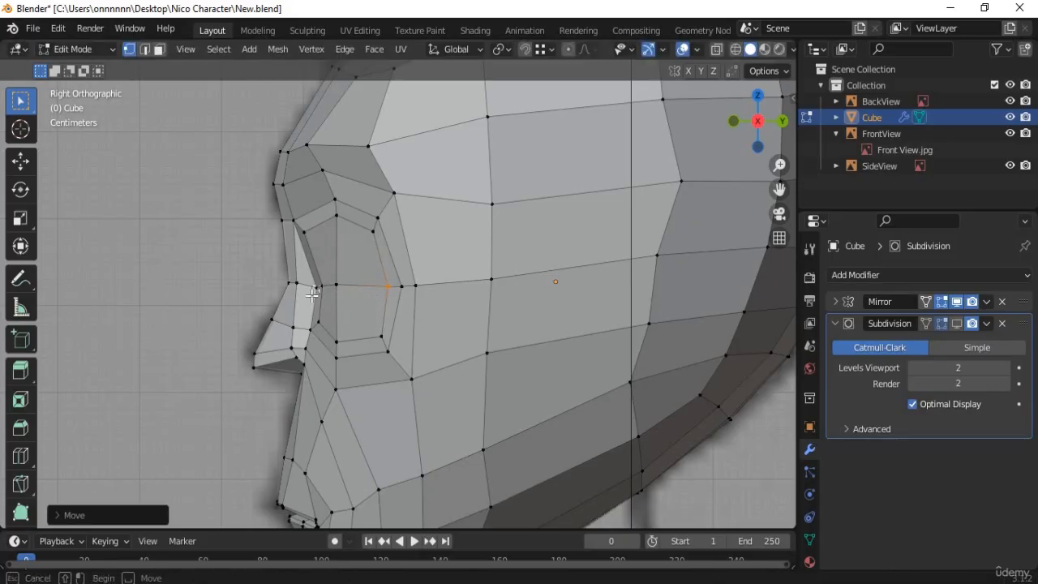
{"action": "key", "text": "g"}
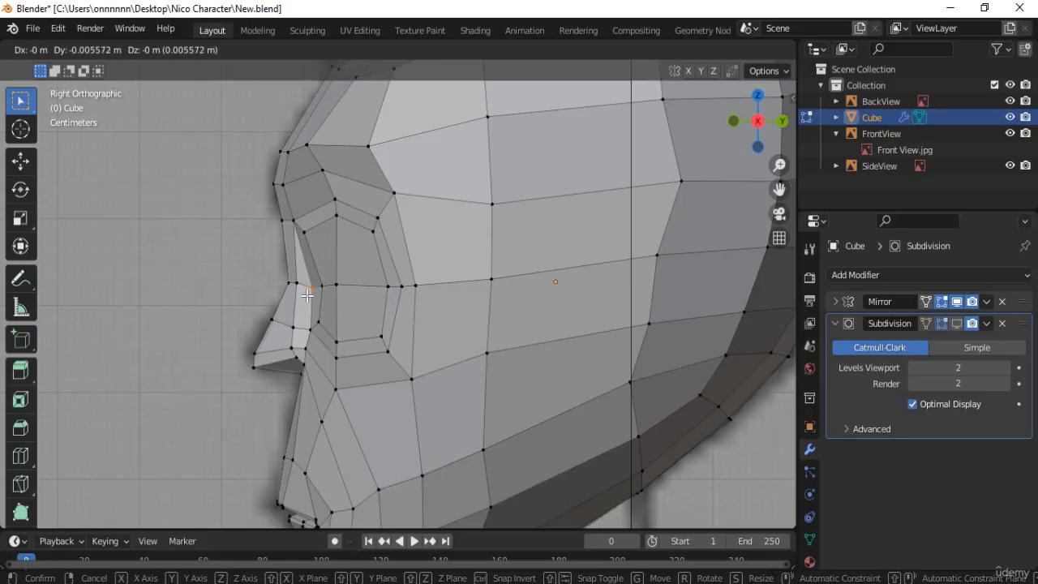
{"action": "left_click", "coordinate": [318, 289]}
{"action": "key", "text": "g"}
{"action": "key", "text": "g"}
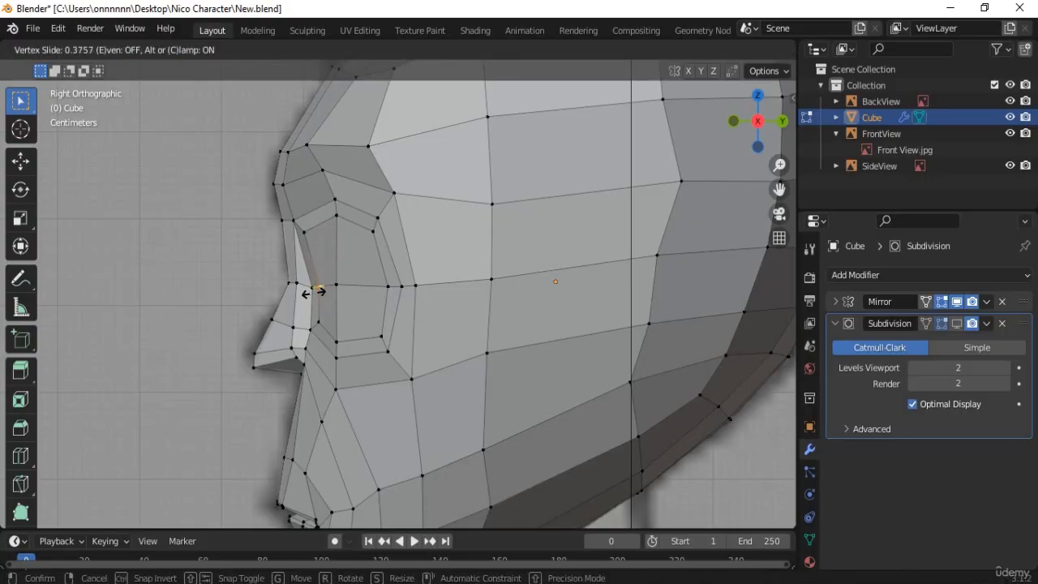
{"action": "left_click", "coordinate": [319, 299]}
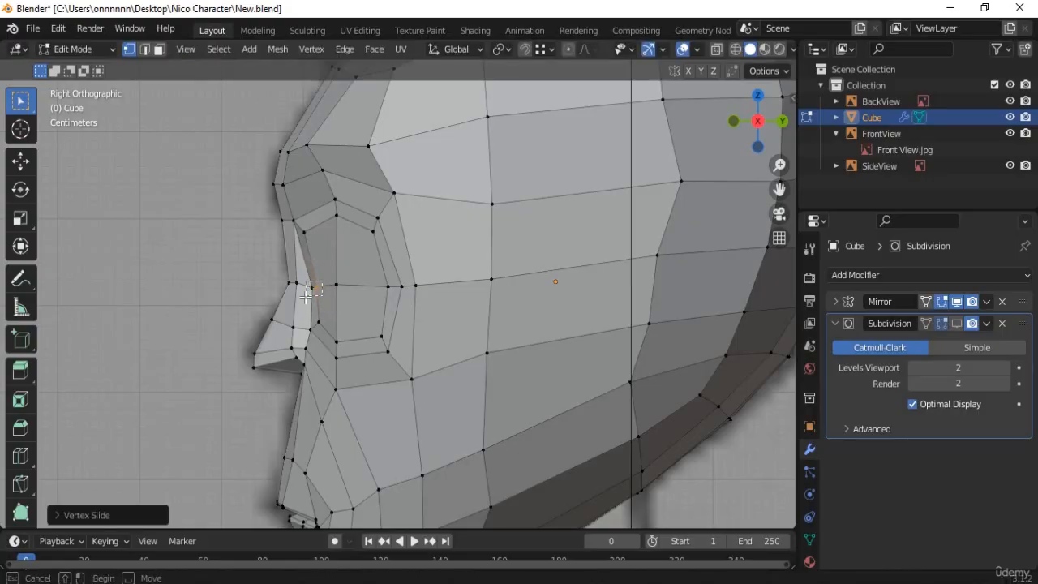
{"action": "left_click", "coordinate": [310, 288]}
{"action": "key", "text": "g"}
{"action": "left_click", "coordinate": [315, 312]}
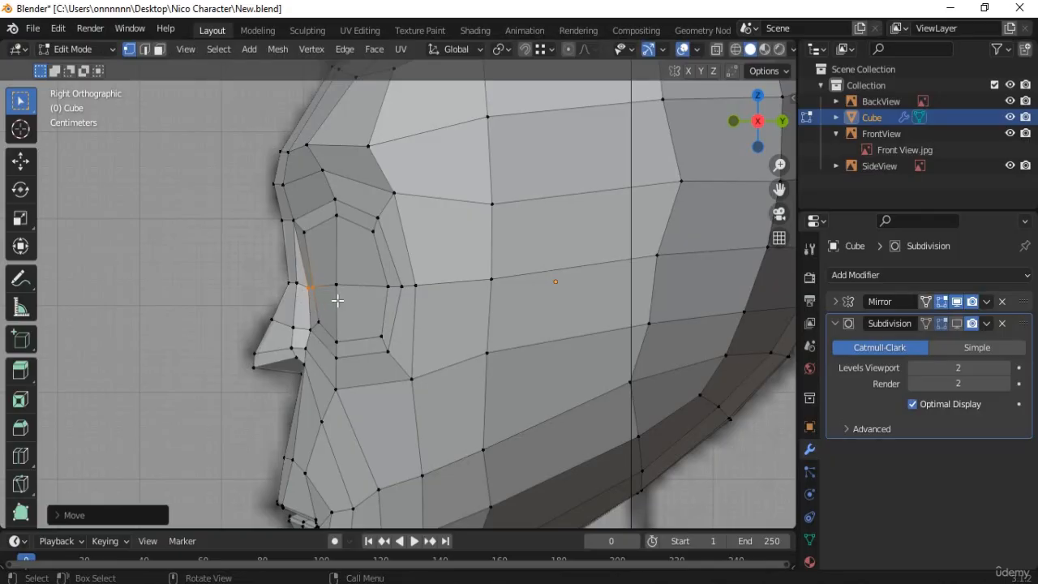
- In the front view, move the lower middle vertices of the eye inset and its border down slightly
{"action": "middle_click_drag", "start_coordinate": [345, 280], "coordinate": [451, 313]}
{"action": "key", "text": "KP_1"}
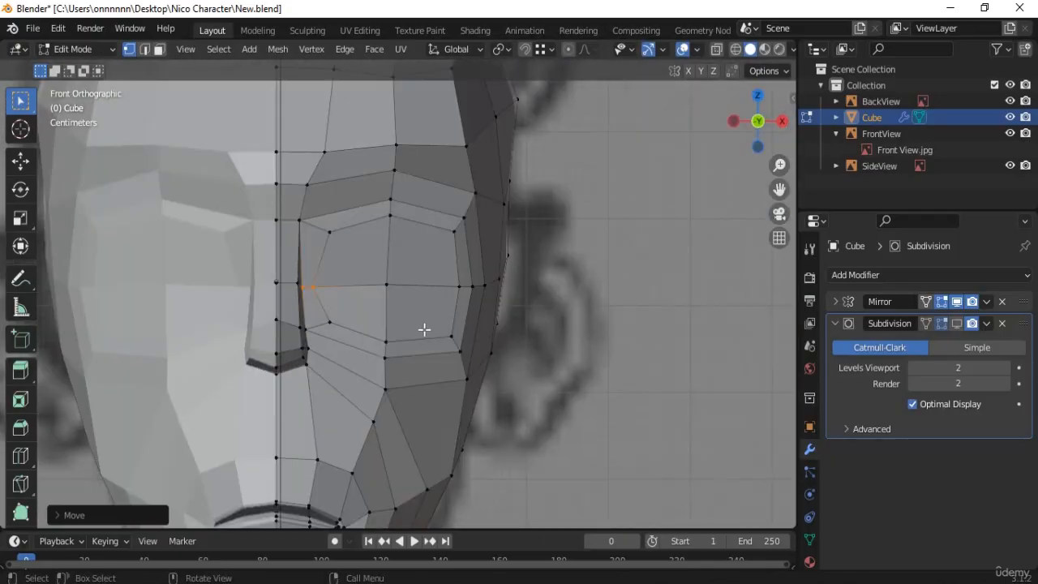
{"action": "left_click", "coordinate": [378, 357]}
{"action": "key", "text": "g"}
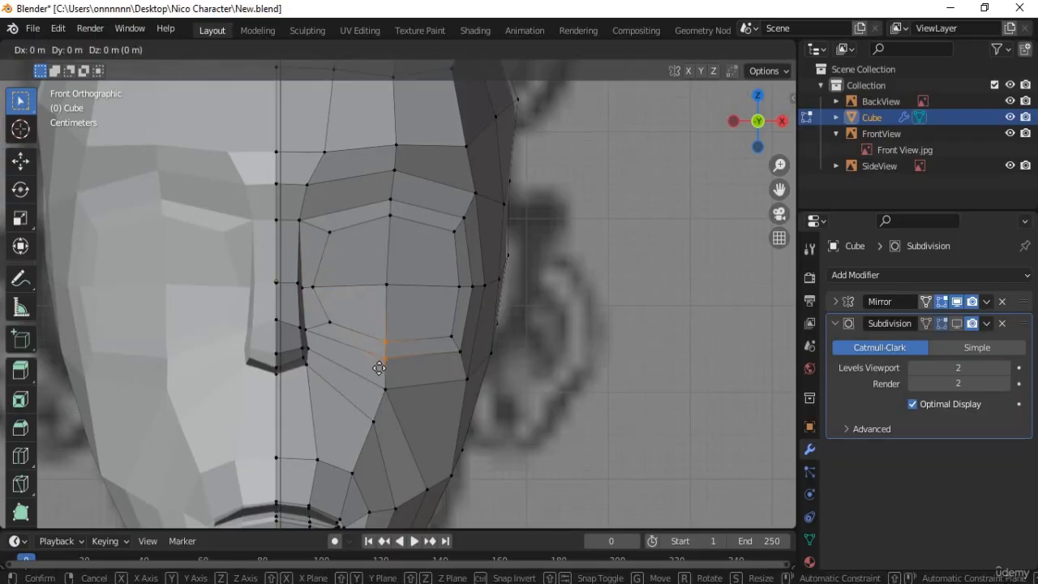
{"action": "left_click", "coordinate": [391, 367]}
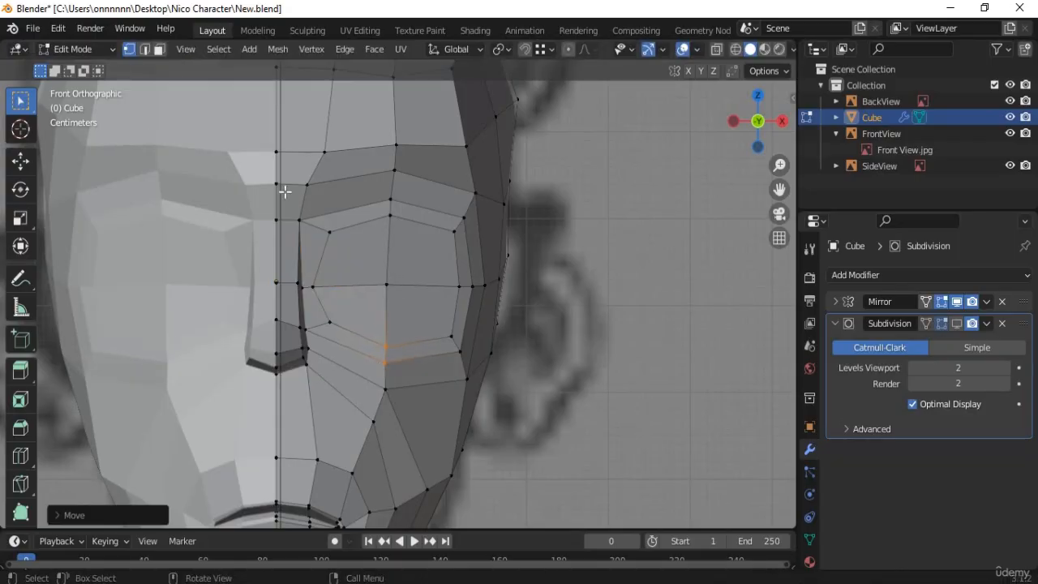
- Delete the four faces inside the eye inset to open the eye socket
{"action": "left_click", "coordinate": [159, 51]}
{"action": "left_click", "coordinate": [369, 260]}
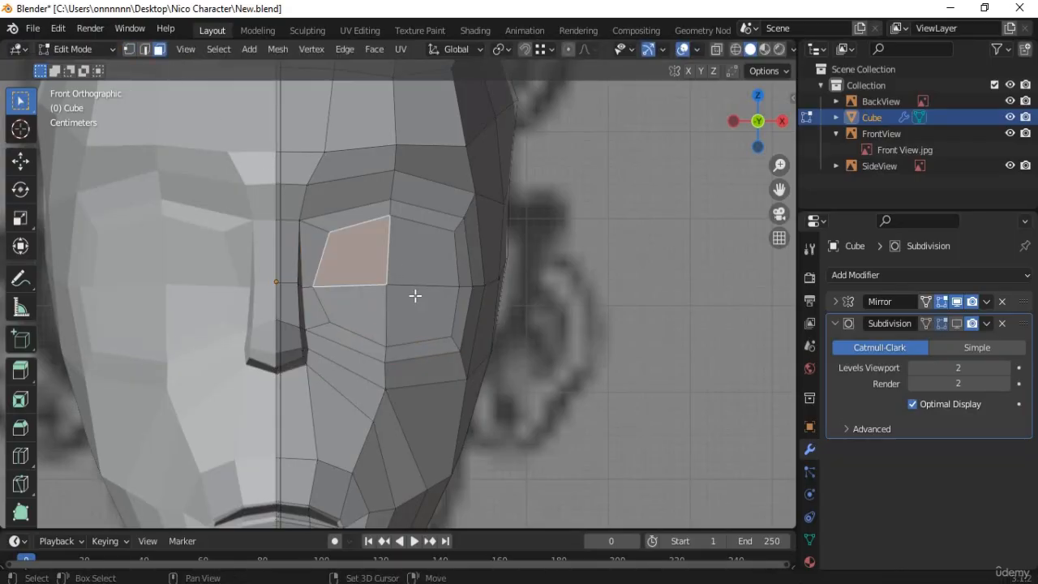
{"action": "left_click", "coordinate": [418, 257], "text": "shift"}
{"action": "left_click", "coordinate": [414, 297], "text": "shift"}
{"action": "left_click", "coordinate": [373, 306], "text": "shift"}
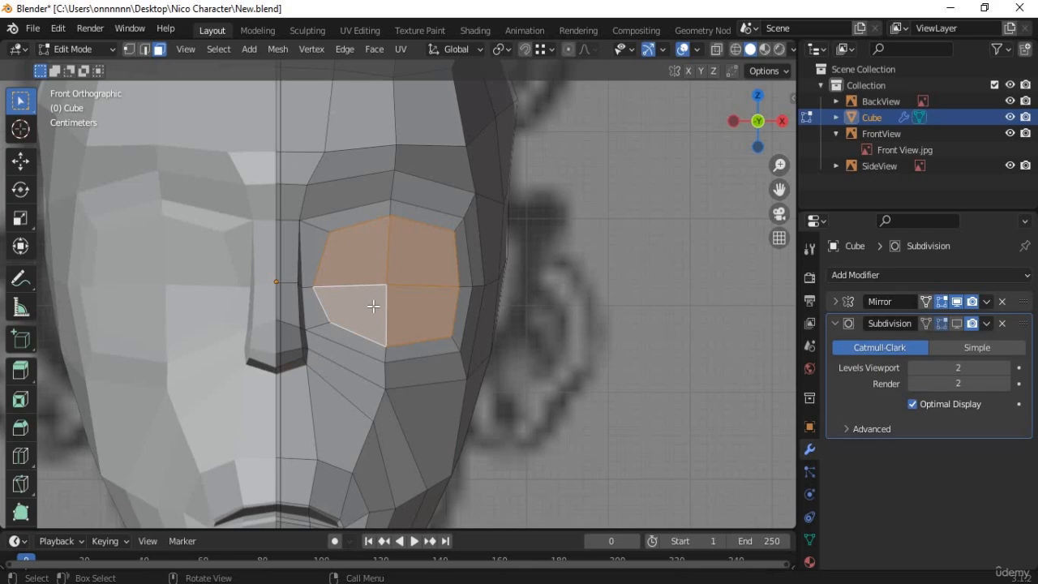
{"action": "key", "text": "x"}
{"action": "left_click", "coordinate": [307, 229]}
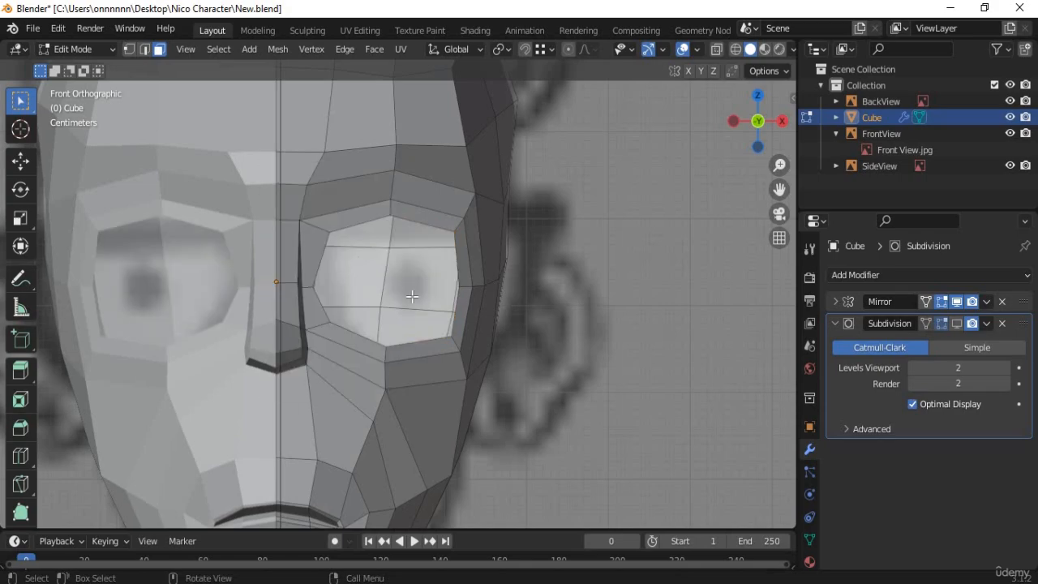
- Select the eye opening's edge loop and move it about 0.048 m back into the head along the global Y axis
{"action": "middle_click_drag", "start_coordinate": [436, 328], "coordinate": [381, 349]}
{"action": "scroll", "coordinate": [373, 350], "scroll_direction": "down", "scroll_amount": 4}
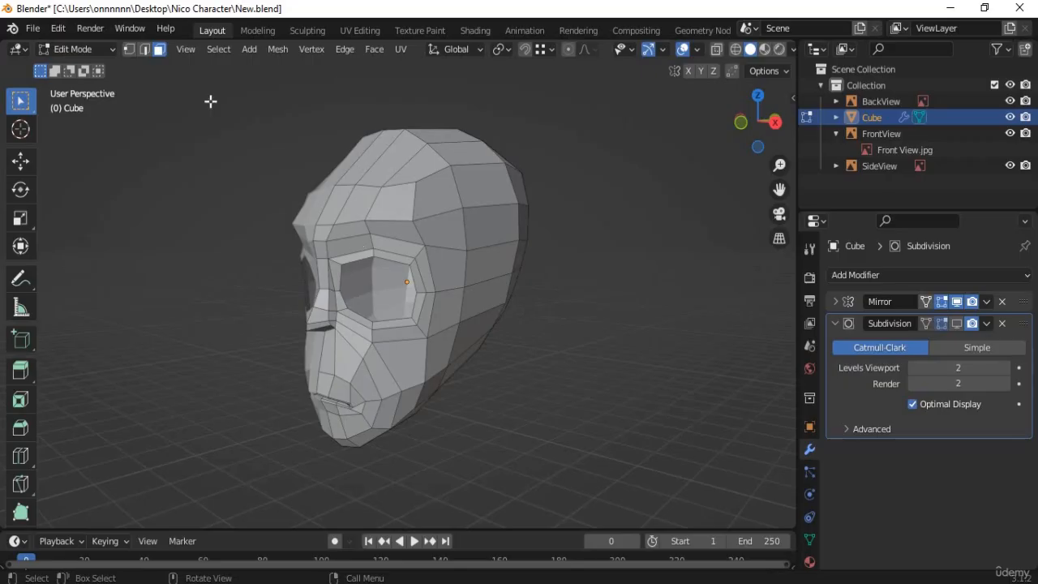
{"action": "key", "text": "2"}
{"action": "scroll", "coordinate": [401, 268], "scroll_direction": "up", "scroll_amount": 2}
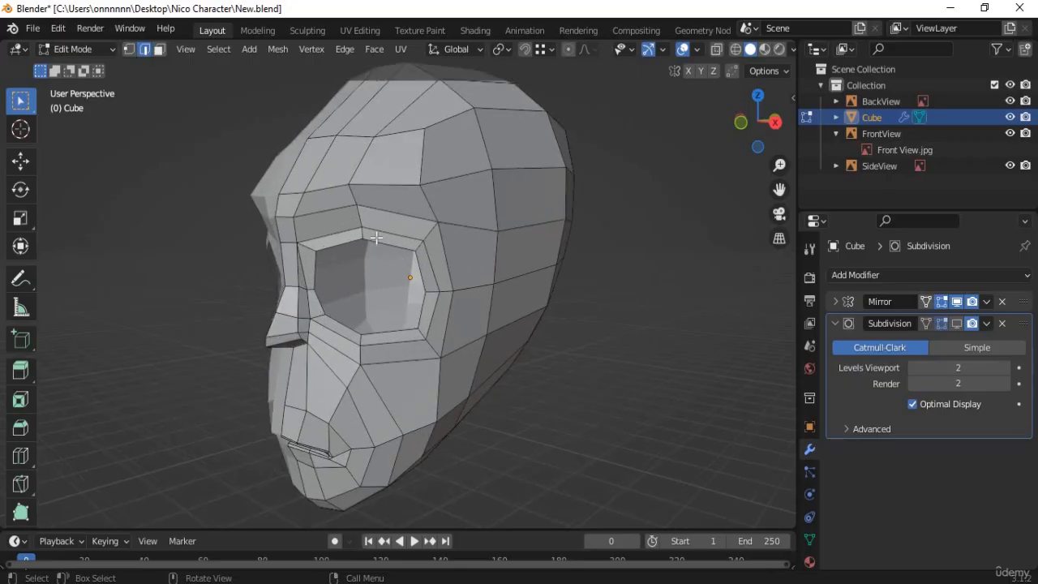
{"action": "left_click", "coordinate": [418, 298], "text": "alt"}
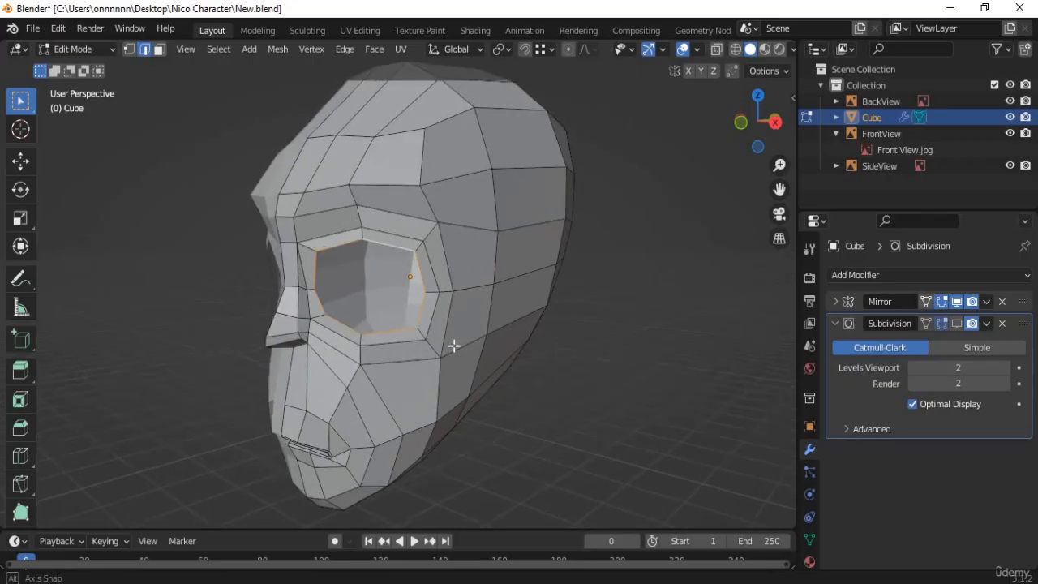
{"action": "middle_click_drag", "start_coordinate": [452, 343], "coordinate": [370, 314]}
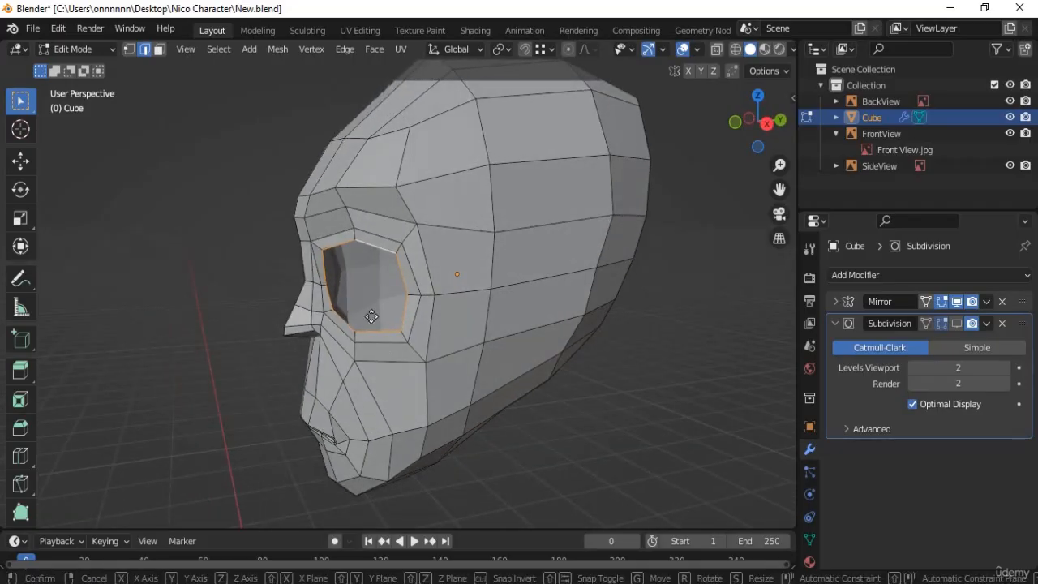
{"action": "key", "text": "e"}
{"action": "key", "text": "y"}
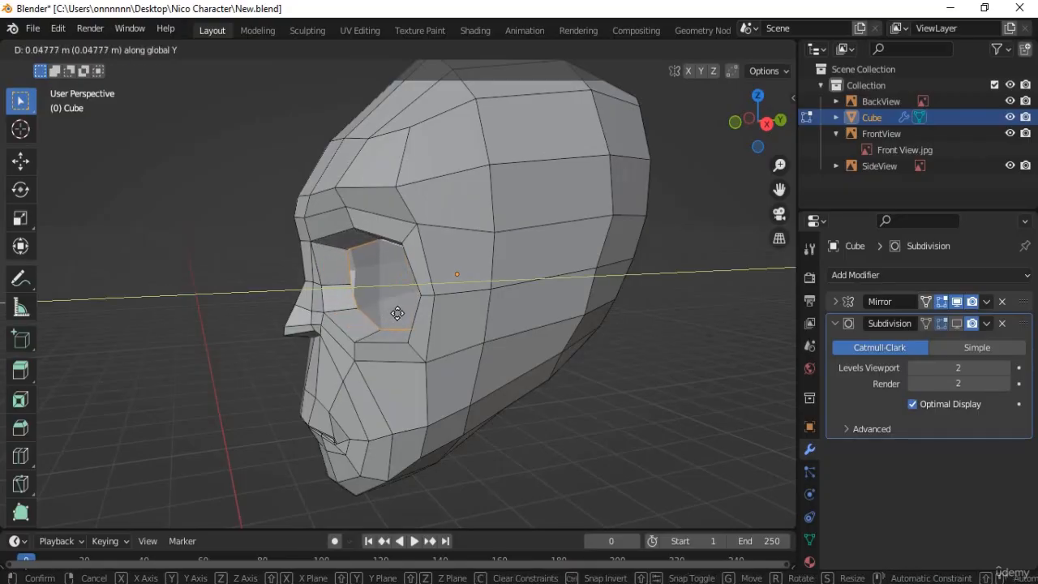
{"action": "left_click", "coordinate": [397, 313]}
- Enable the Subdivision modifier's viewport display, switch to Object Mode and shade the head smooth
{"action": "middle_click_drag", "start_coordinate": [380, 340], "coordinate": [521, 330]}
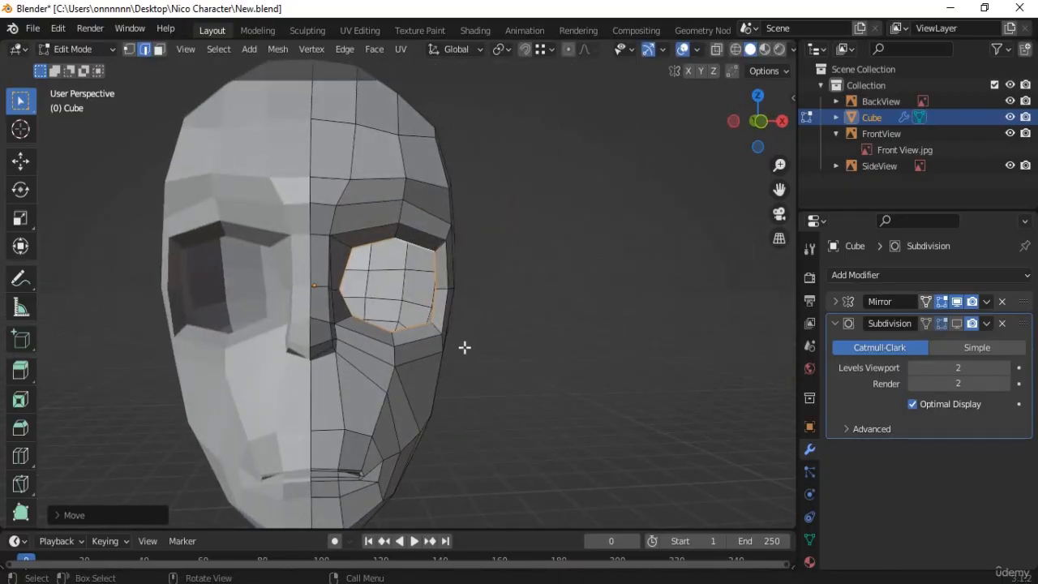
{"action": "scroll", "coordinate": [466, 348], "scroll_direction": "down", "scroll_amount": 3}
{"action": "scroll", "coordinate": [466, 349], "scroll_direction": "up", "scroll_amount": 2}
{"action": "scroll", "coordinate": [466, 349], "scroll_direction": "up", "scroll_amount": 3}
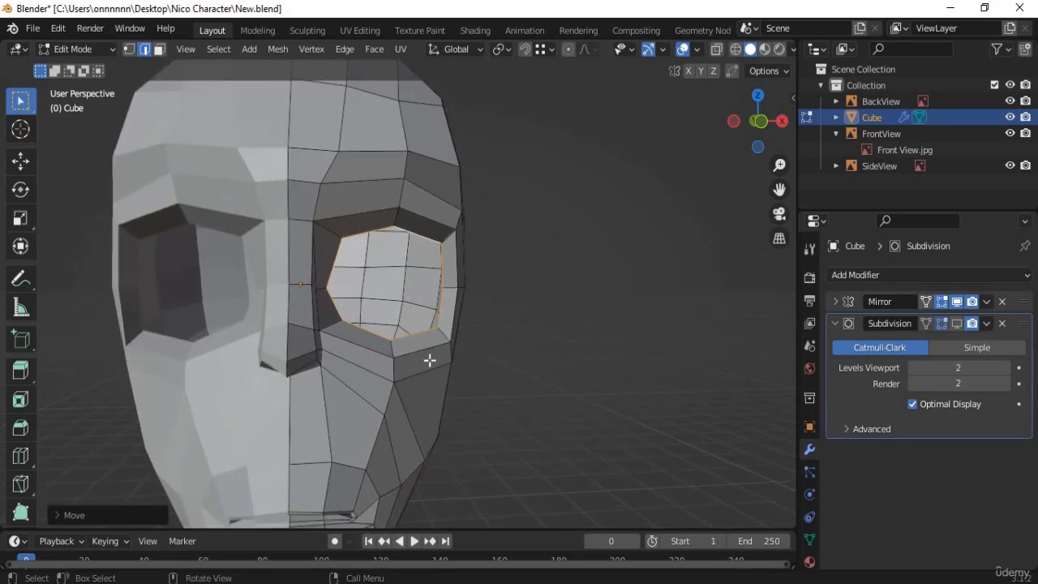
{"action": "middle_click_drag", "start_coordinate": [429, 359], "coordinate": [604, 365]}
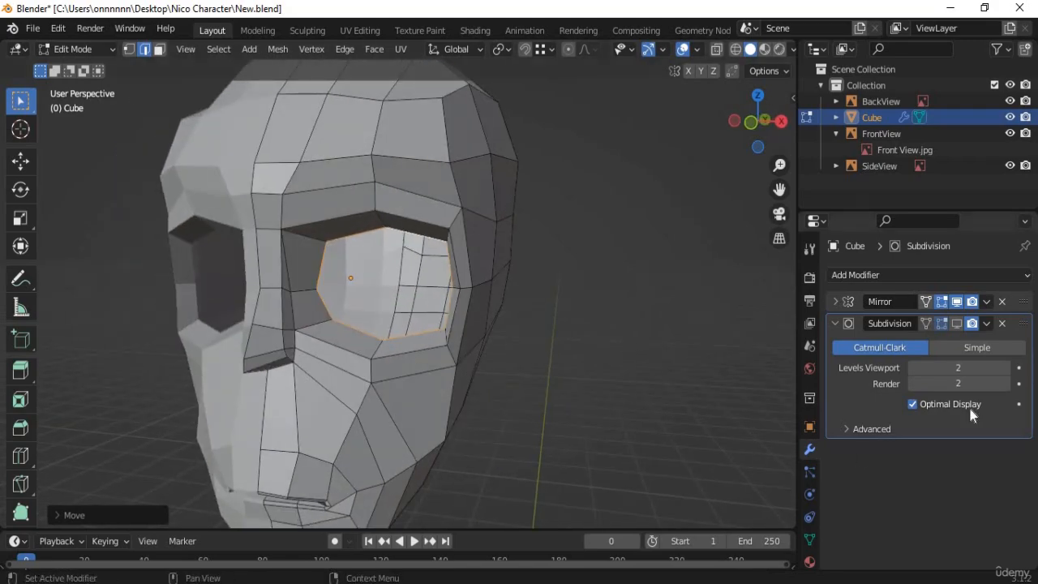
{"action": "left_click", "coordinate": [958, 325]}
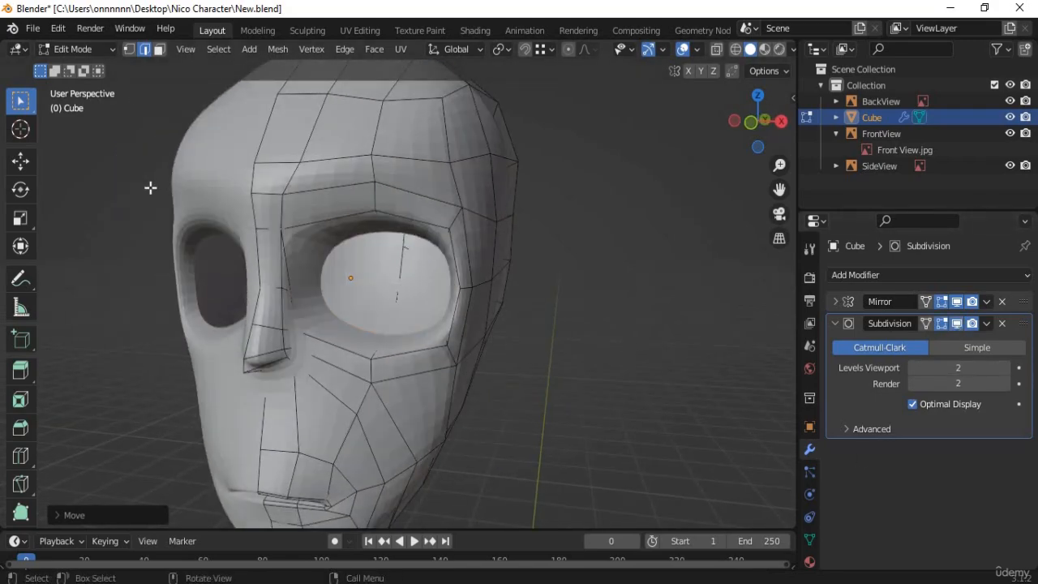
{"action": "left_click", "coordinate": [102, 48]}
{"action": "left_click", "coordinate": [95, 67]}
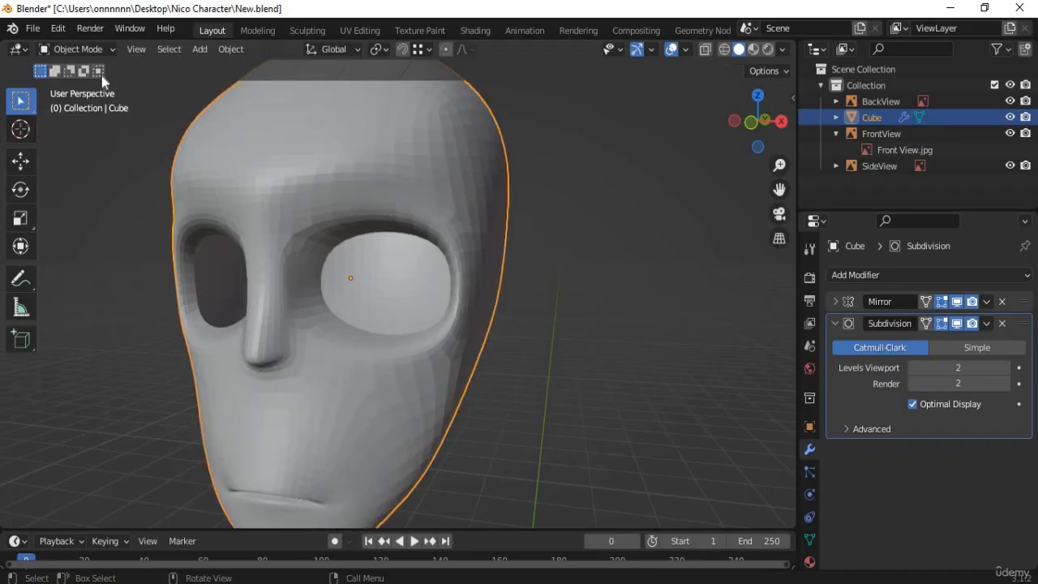
{"action": "right_click", "coordinate": [265, 152]}
{"action": "left_click", "coordinate": [202, 137]}
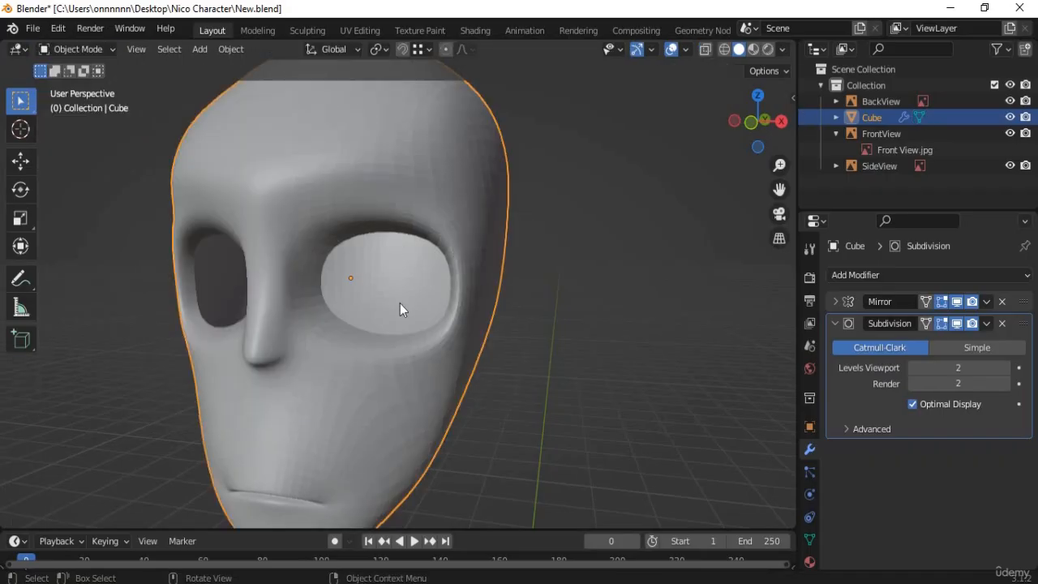
{"action": "scroll", "coordinate": [309, 360], "scroll_direction": "down", "scroll_amount": 3}
{"action": "middle_click_drag", "start_coordinate": [308, 363], "coordinate": [351, 332]}
- Back in Edit Mode, move the two front brow vertices by the centre line up slightly in the X-ray side view, following the reference
{"action": "key", "text": "Tab"}
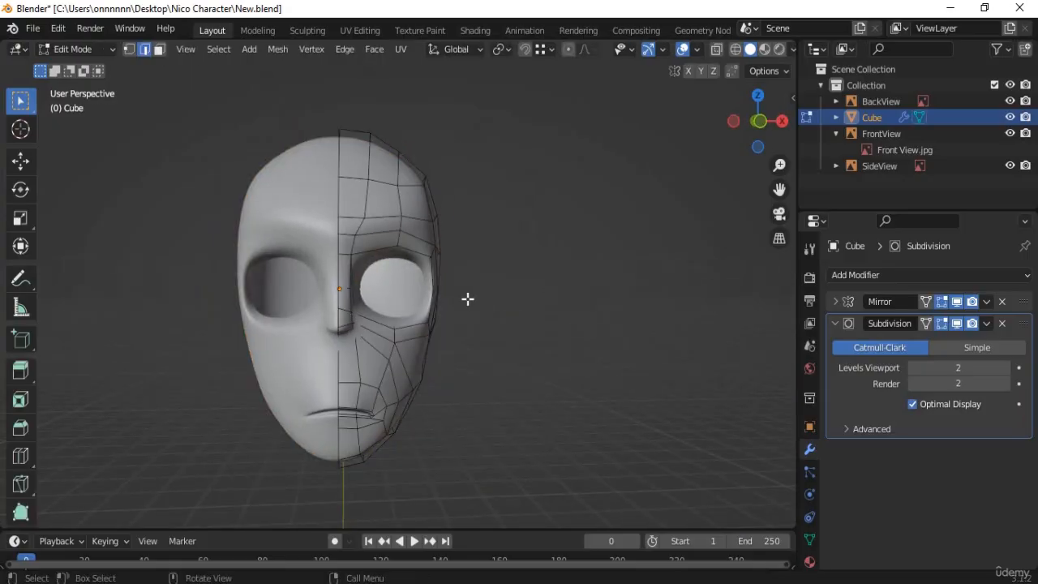
{"action": "scroll", "coordinate": [467, 300], "scroll_direction": "up", "scroll_amount": 3}
{"action": "left_click", "coordinate": [129, 49]}
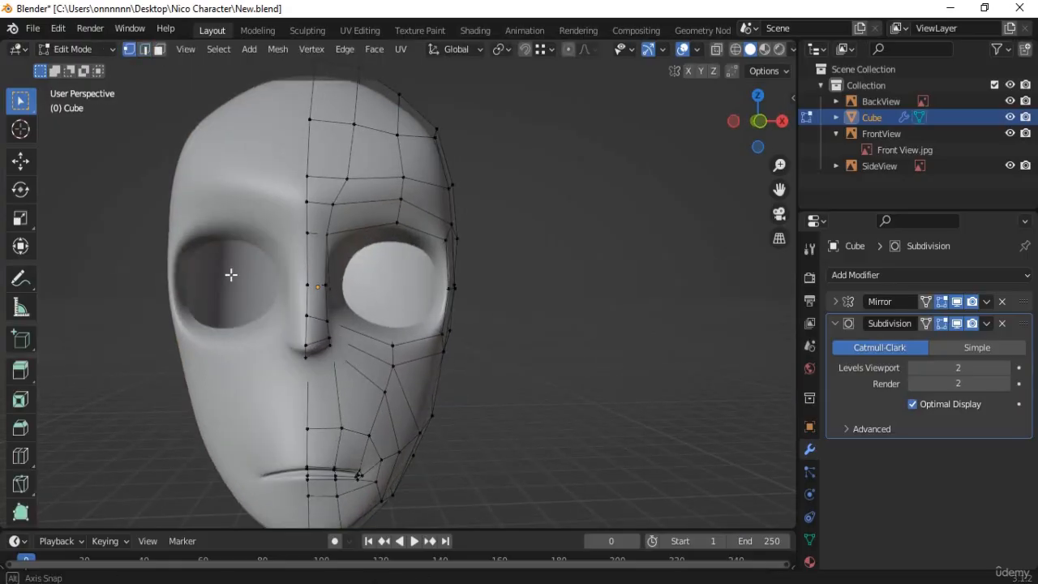
{"action": "middle_click_drag", "start_coordinate": [231, 275], "coordinate": [249, 178]}
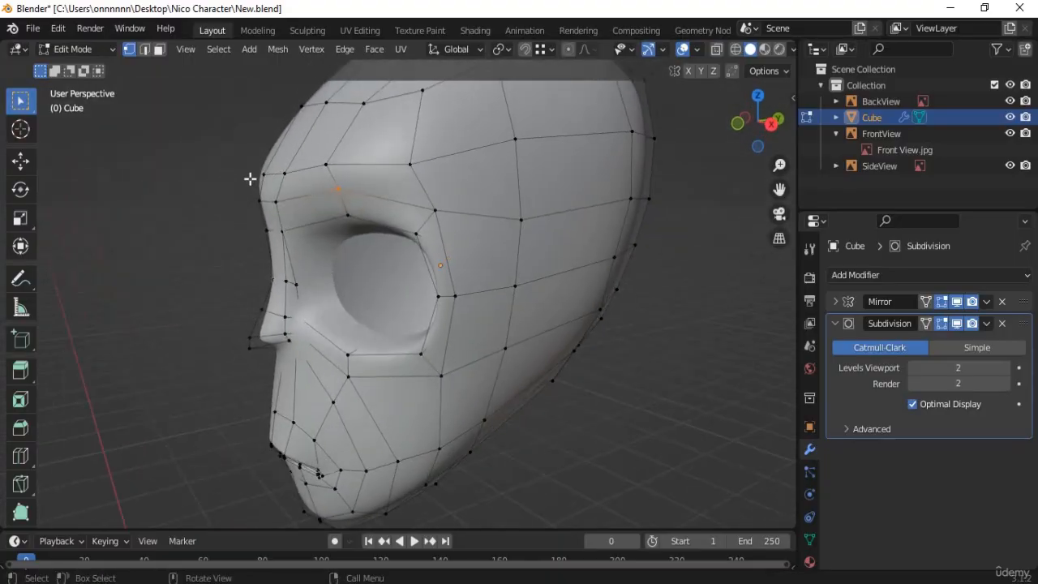
{"action": "left_click_drag", "start_coordinate": [252, 161], "coordinate": [299, 188]}
{"action": "key", "text": "KP_3"}
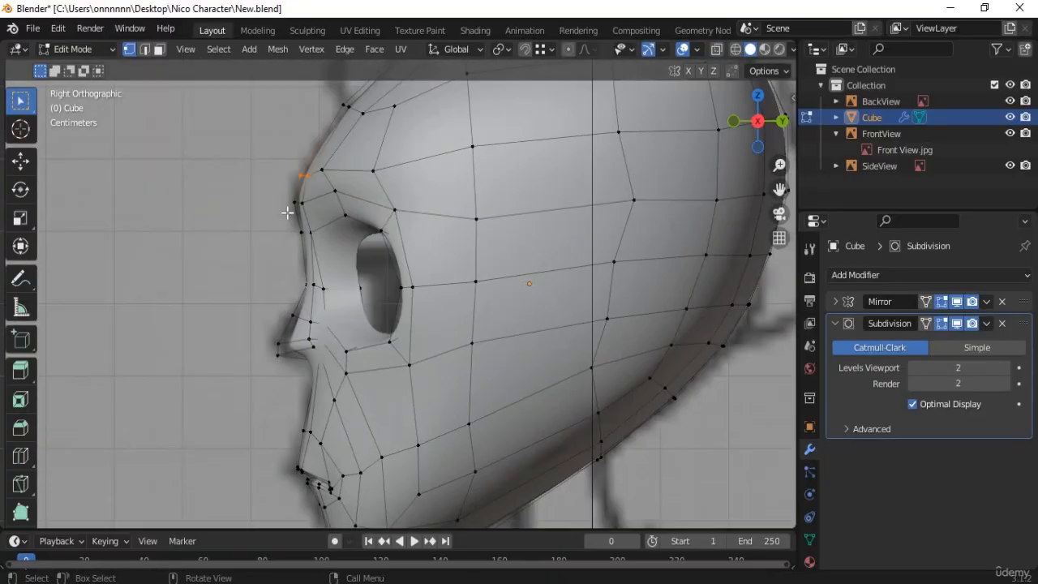
{"action": "key", "text": "alt+z"}
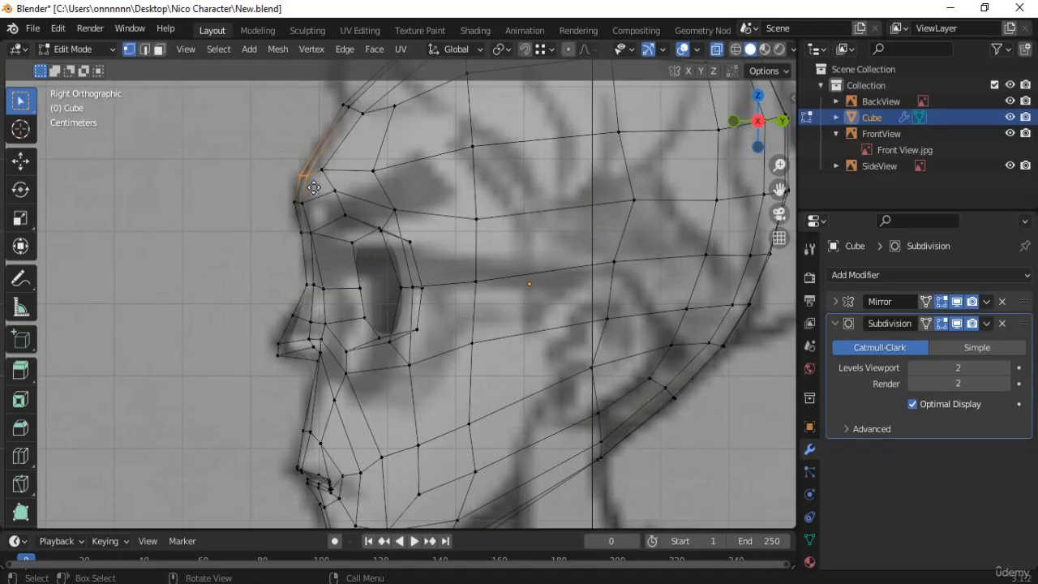
{"action": "key", "text": "g"}
{"action": "left_click", "coordinate": [321, 198]}
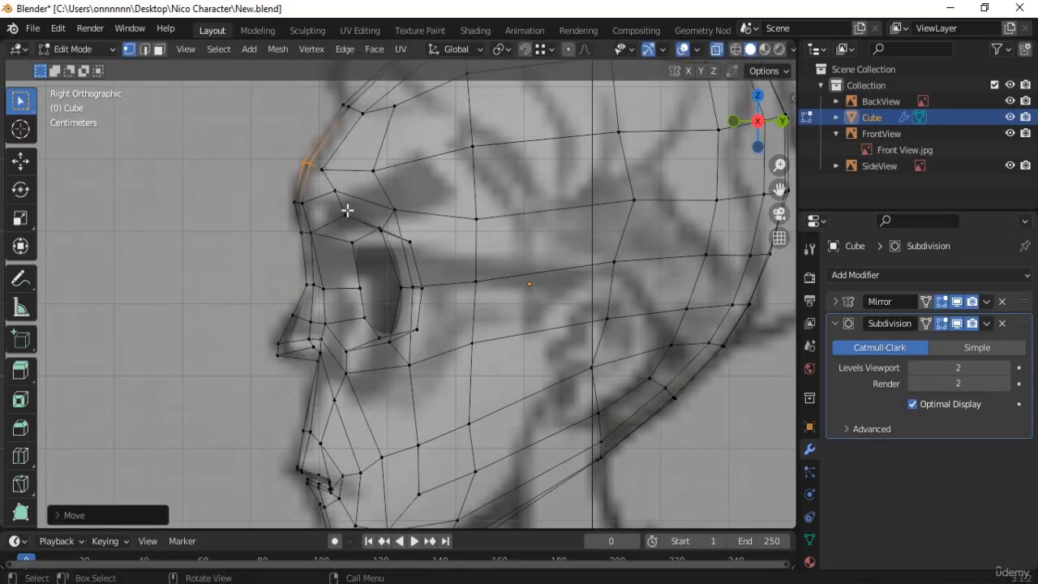
- Slide the two brow vertices above the eye forward along their edges and nudge the outer one toward the front of the face
{"action": "key", "text": "alt+z"}
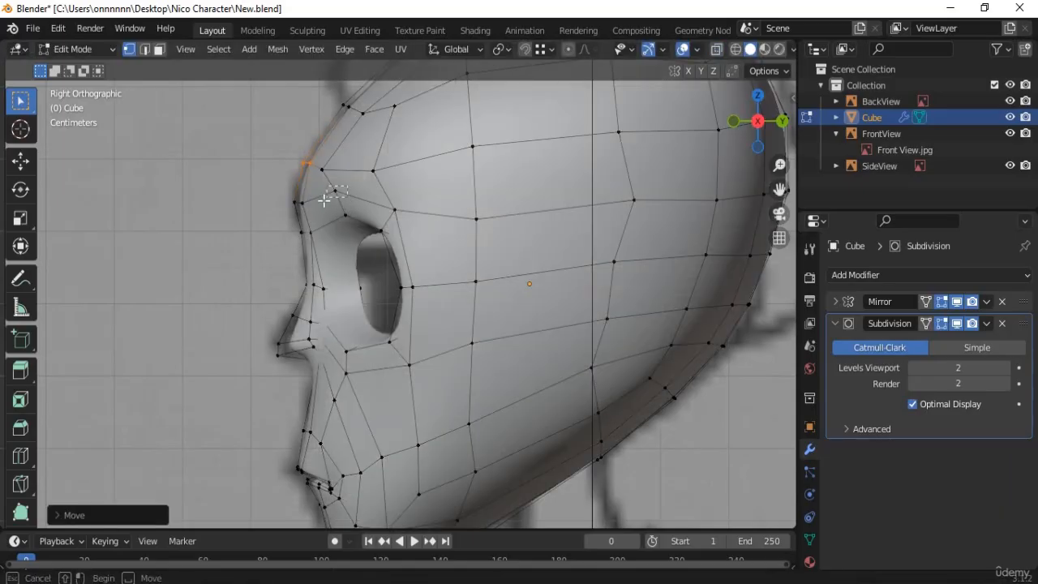
{"action": "left_click", "coordinate": [324, 200]}
{"action": "key", "text": "shift+v"}
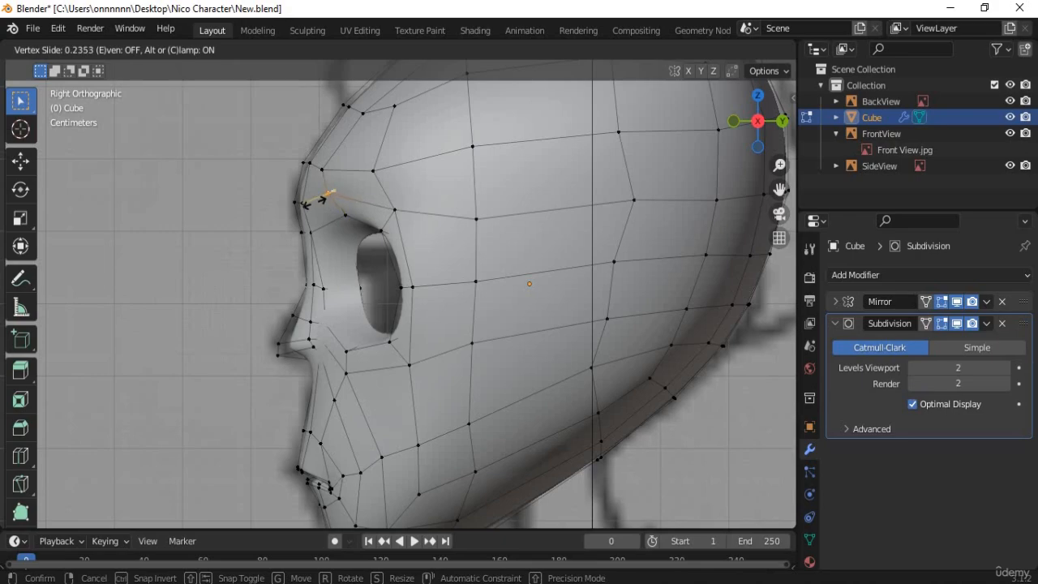
{"action": "left_click", "coordinate": [313, 204]}
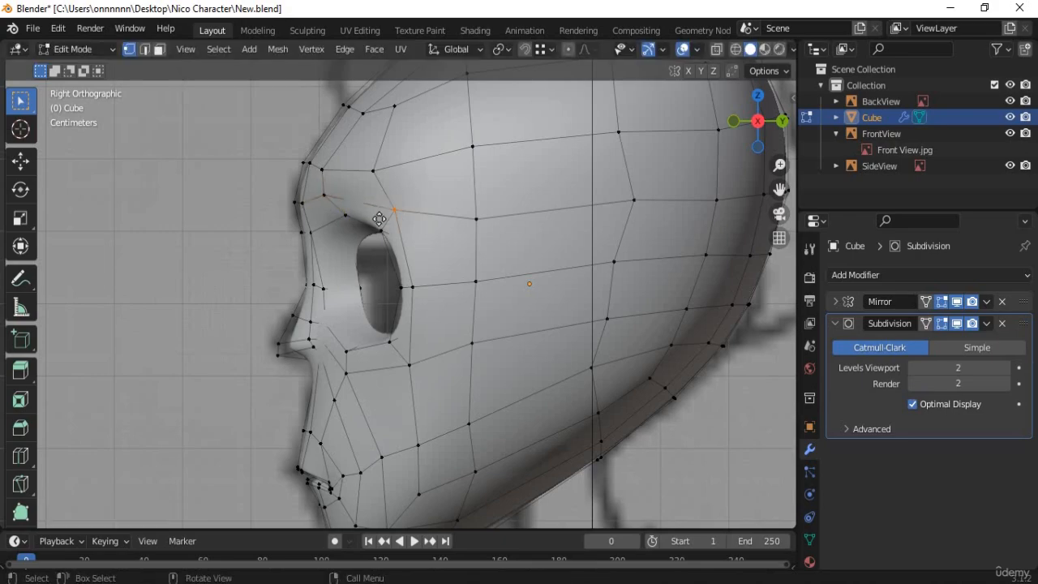
{"action": "key", "text": "shift+v"}
{"action": "left_click", "coordinate": [371, 214]}
{"action": "key", "text": "g"}
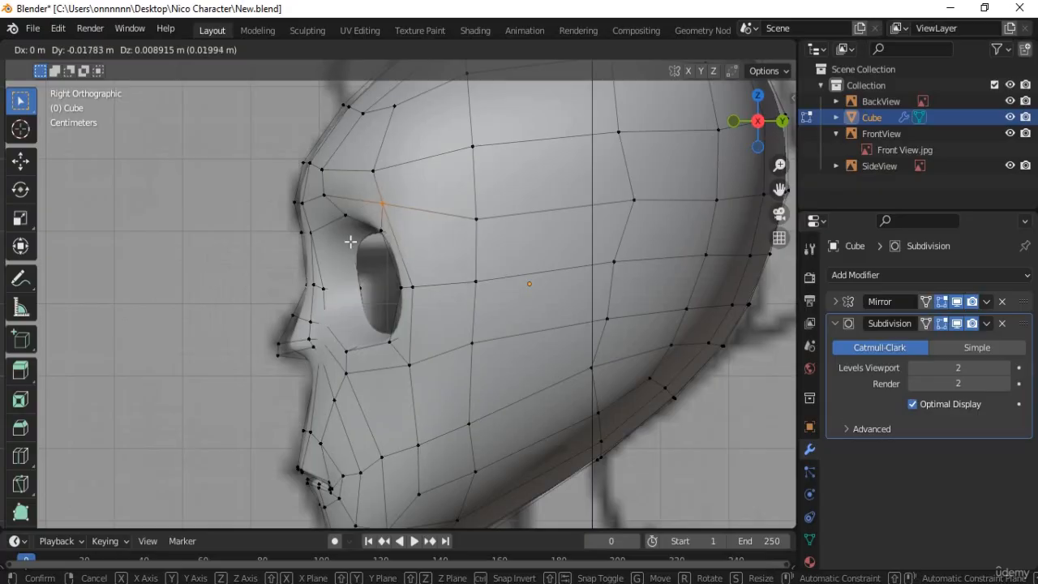
{"action": "left_click", "coordinate": [352, 238]}
- Reposition the brow vertex above the eye and raise the vertex above it slightly to smooth the brow ridge
{"action": "middle_click_drag", "start_coordinate": [352, 239], "coordinate": [362, 167]}
{"action": "key", "text": "g"}
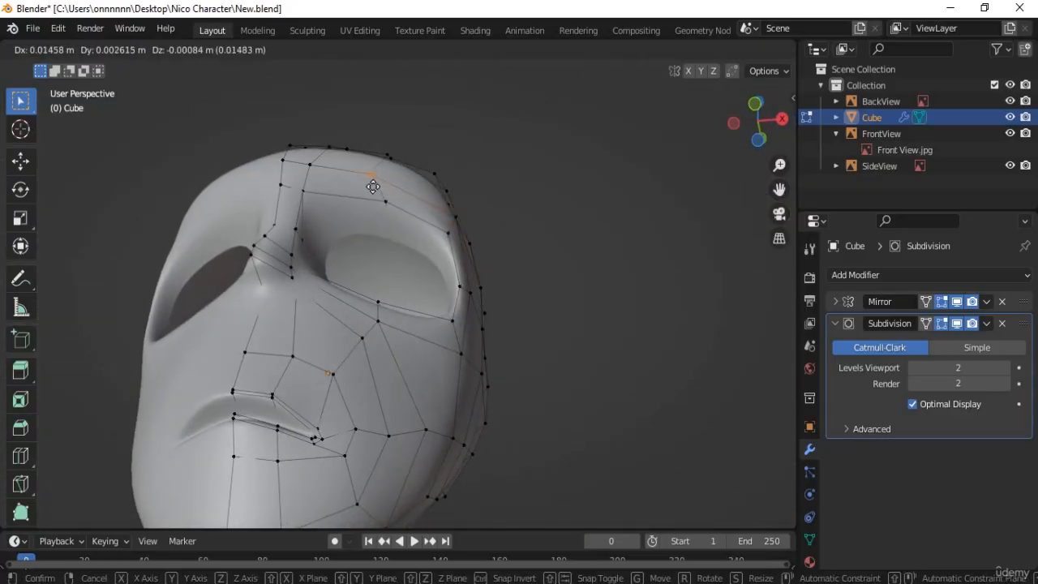
{"action": "left_click", "coordinate": [391, 235]}
{"action": "scroll", "coordinate": [394, 255], "scroll_direction": "down", "scroll_amount": 3}
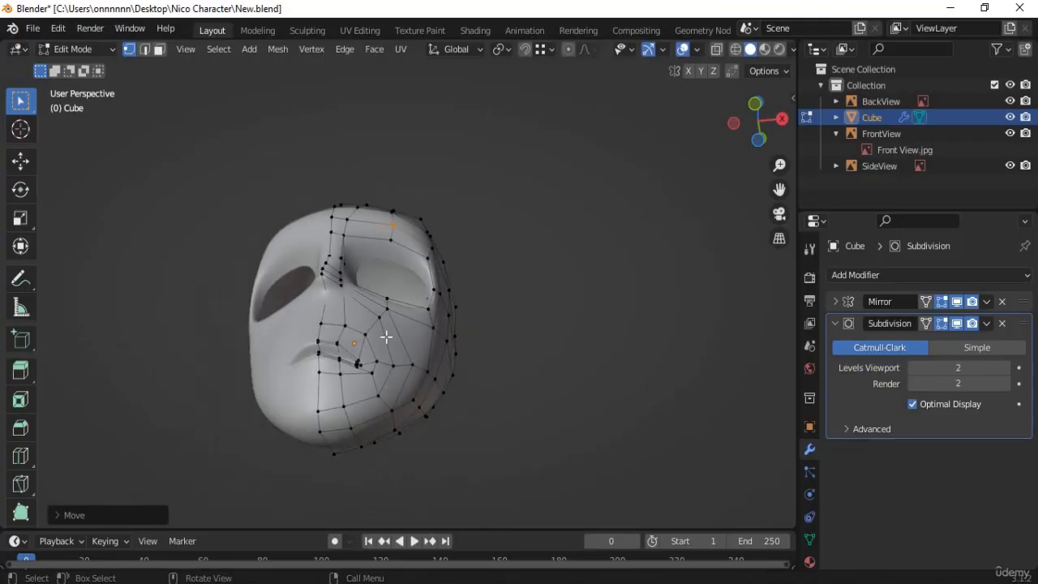
{"action": "middle_click_drag", "start_coordinate": [384, 341], "coordinate": [372, 238]}
{"action": "key", "text": "g"}
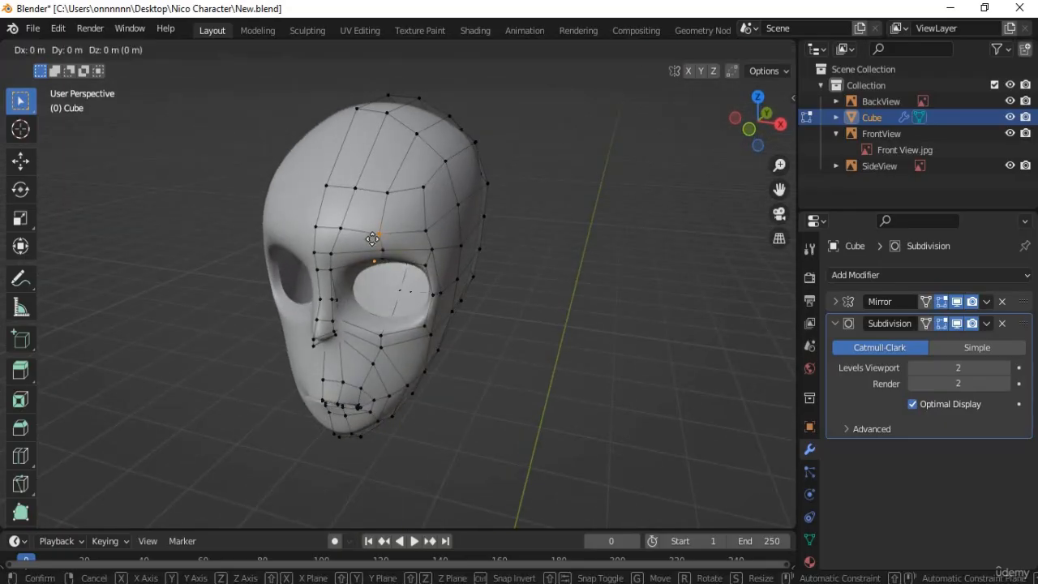
{"action": "left_click", "coordinate": [372, 222]}
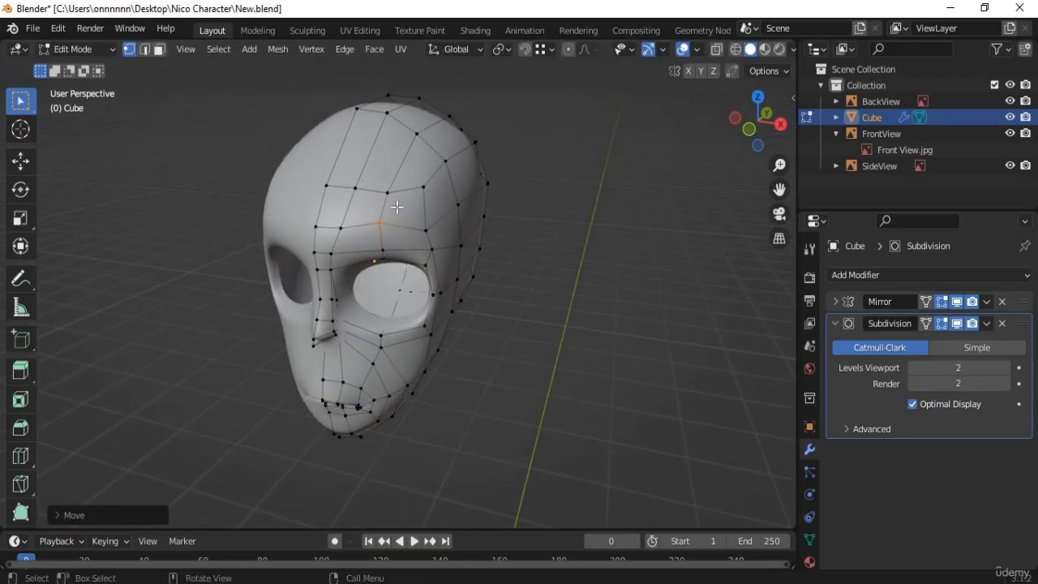
- Select the three front forehead vertices and raise them about 0.02 m using proportional editing with a size of about 0.10 m
{"action": "middle_click_drag", "start_coordinate": [396, 206], "coordinate": [362, 192]}
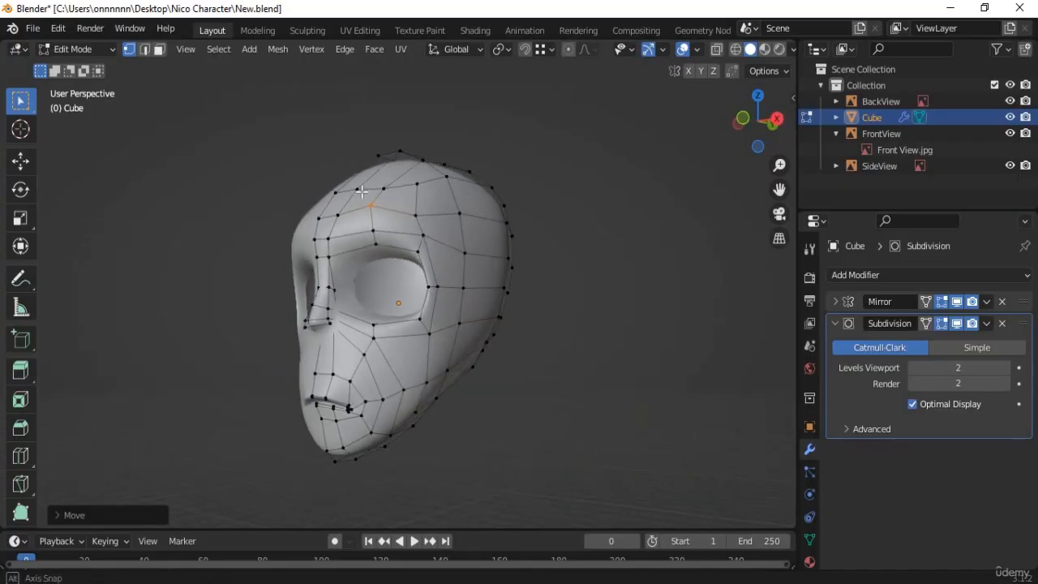
{"action": "left_click_drag", "start_coordinate": [388, 183], "coordinate": [332, 198]}
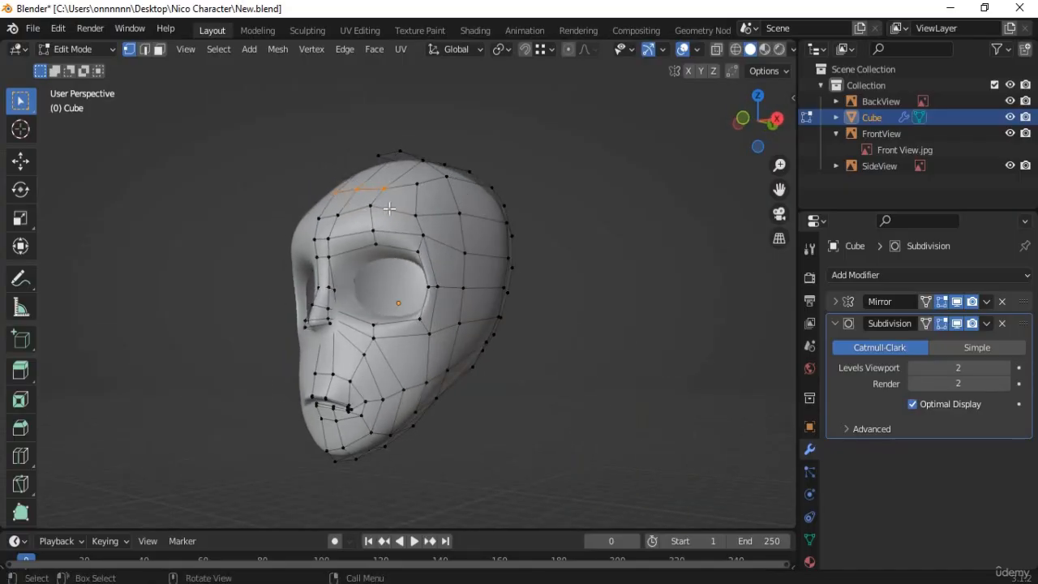
{"action": "middle_click_drag", "start_coordinate": [389, 209], "coordinate": [454, 190]}
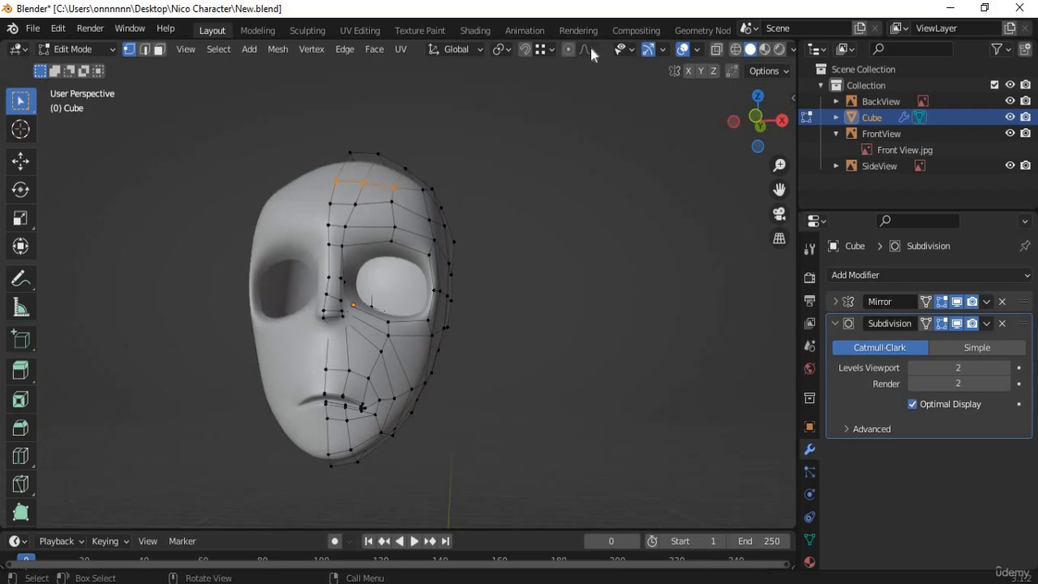
{"action": "key", "text": "g"}
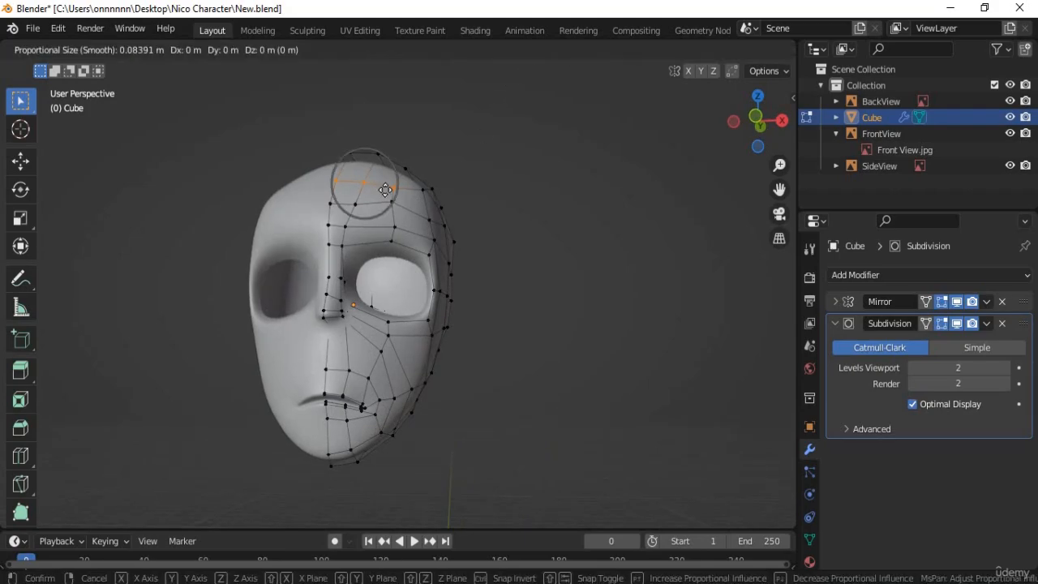
{"action": "scroll", "coordinate": [385, 190], "scroll_direction": "down", "scroll_amount": 2}
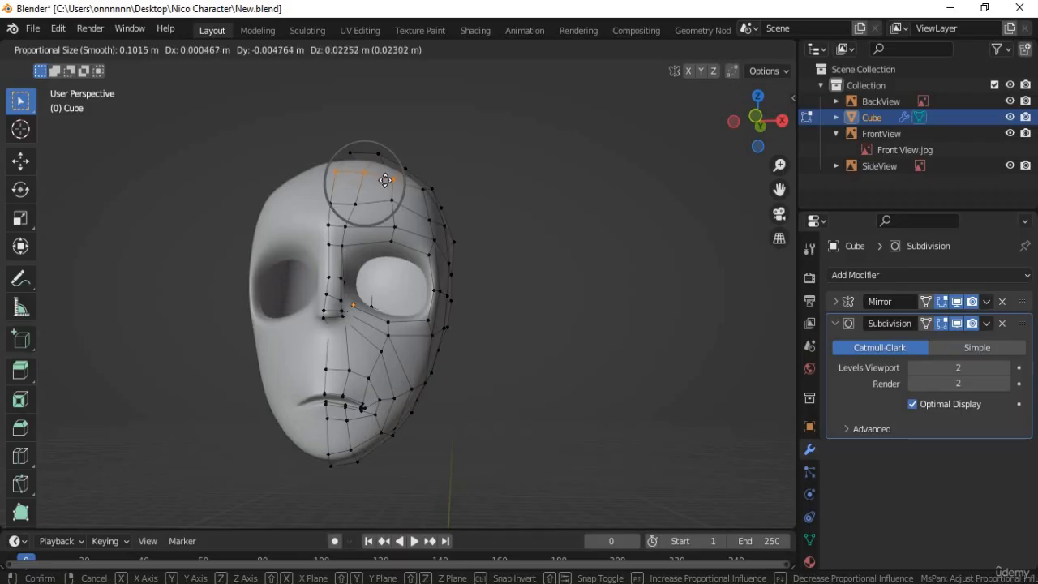
{"action": "left_click", "coordinate": [386, 180]}
- Select the two vertices at the outer corner of the eye and turn off proportional editing
{"action": "mouse_move", "coordinate": [466, 329]}
{"action": "middle_mouse_down"}
{"action": "mouse_move", "coordinate": [494, 334]}
{"action": "mouse_move", "coordinate": [438, 336]}
{"action": "mouse_move", "coordinate": [348, 309]}
{"action": "mouse_move", "coordinate": [457, 324]}
{"action": "mouse_move", "coordinate": [419, 308]}
{"action": "mouse_move", "coordinate": [478, 315]}
{"action": "middle_mouse_up"}
{"action": "scroll", "coordinate": [477, 318], "scroll_direction": "up", "scroll_amount": 4}
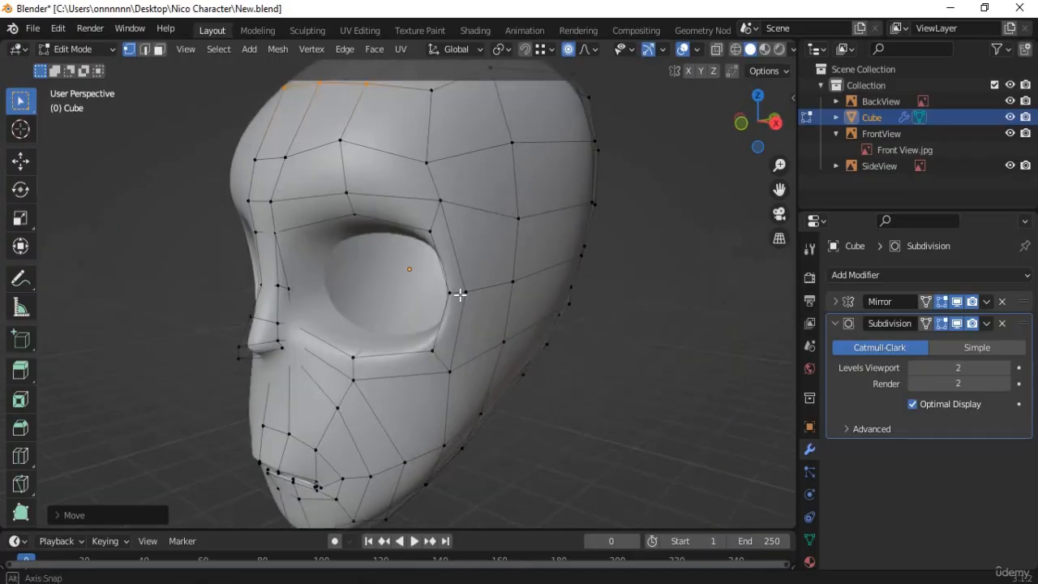
{"action": "key", "text": "b"}
{"action": "left_click_drag", "start_coordinate": [447, 303], "coordinate": [471, 292]}
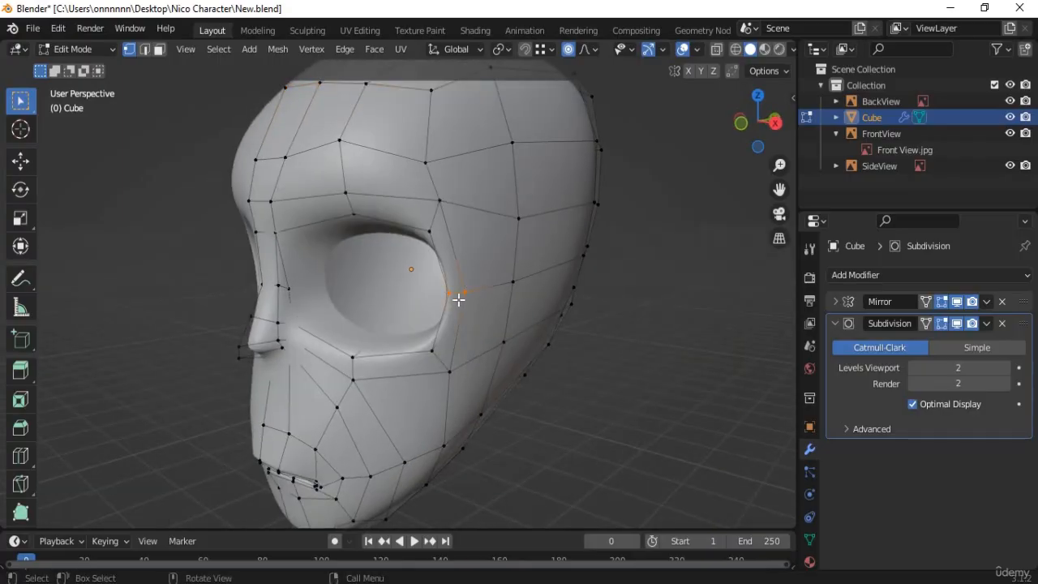
{"action": "key", "text": "g"}
{"action": "left_click", "coordinate": [459, 300]}
{"action": "left_click", "coordinate": [568, 54]}
- Slide the two outer eye corner vertices back along their edges, away from the eye opening
{"action": "middle_click_drag", "start_coordinate": [420, 297], "coordinate": [393, 309]}
{"action": "key", "text": "g"}
{"action": "key", "text": "g"}
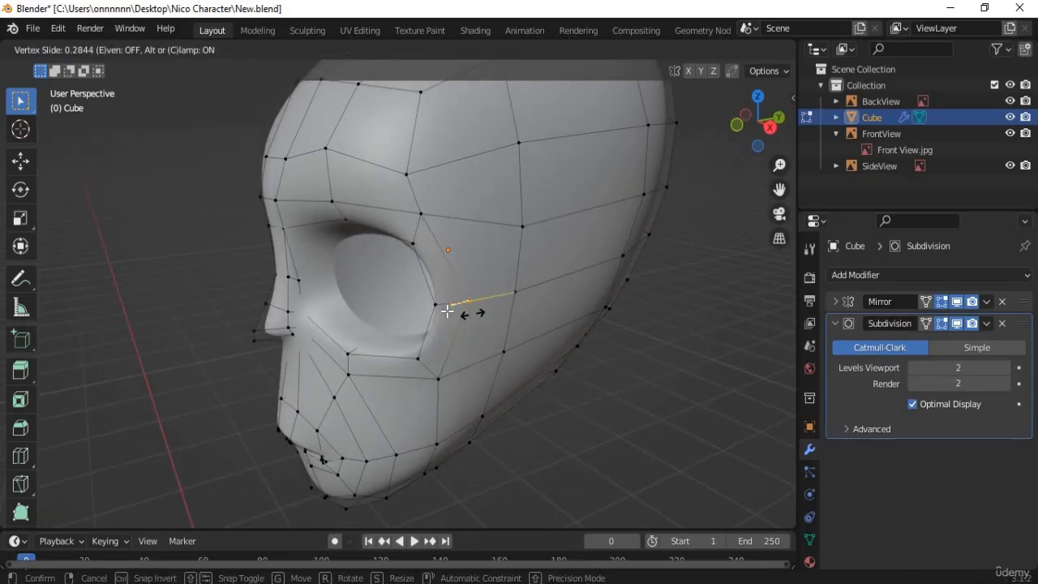
{"action": "left_click", "coordinate": [454, 315]}
{"action": "key", "text": "g"}
{"action": "key", "text": "g"}
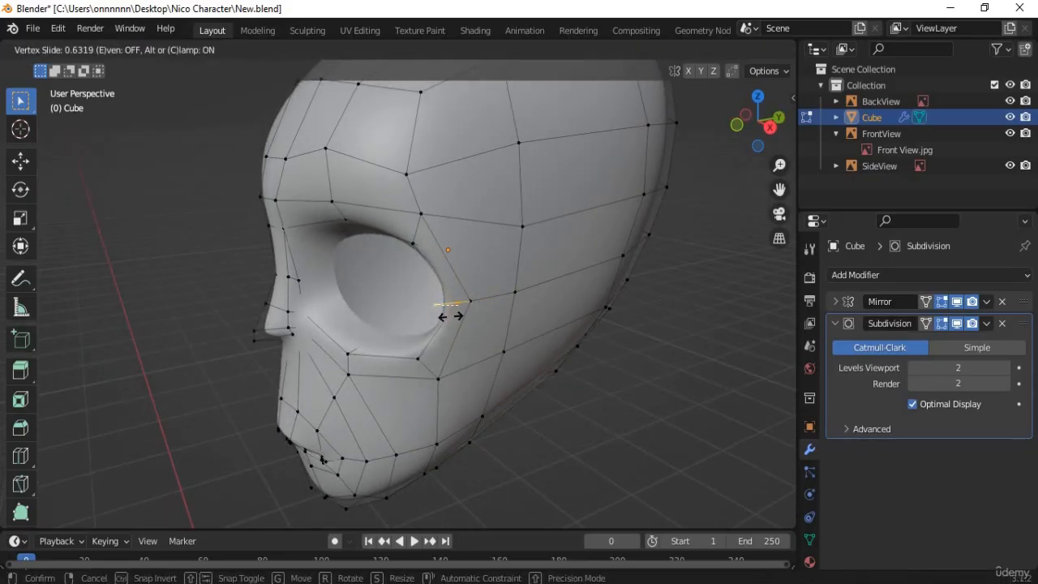
{"action": "left_click", "coordinate": [448, 367]}
- Move the nostril vertices at the base of the nose forward about 0.015 m along the Y axis
{"action": "middle_click_drag", "start_coordinate": [482, 348], "coordinate": [564, 358]}
{"action": "scroll", "coordinate": [440, 370], "scroll_direction": "down", "scroll_amount": 4}
{"action": "scroll", "coordinate": [398, 360], "scroll_direction": "up", "scroll_amount": 8}
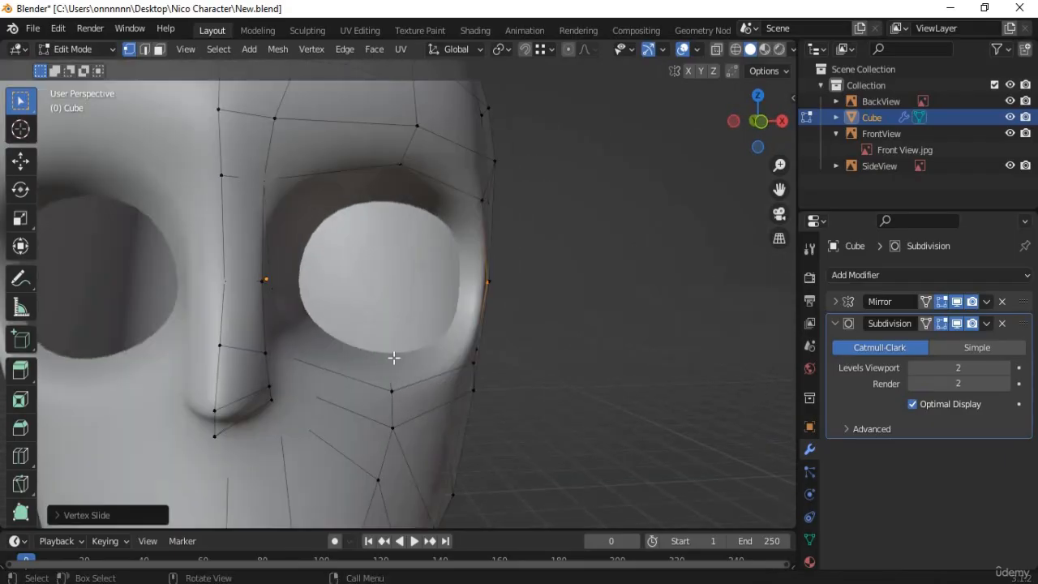
{"action": "middle_click_drag", "start_coordinate": [426, 402], "coordinate": [272, 345]}
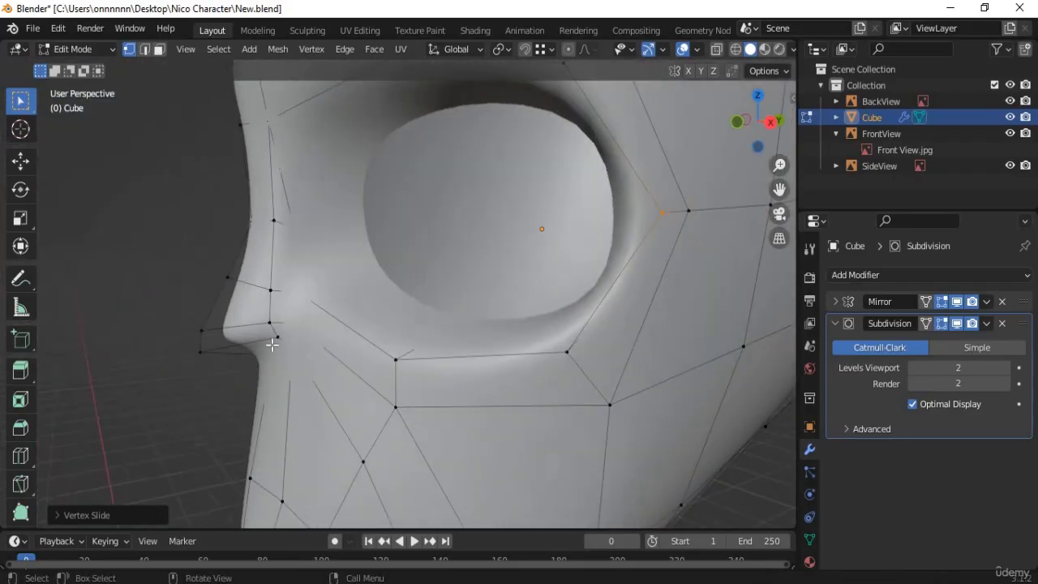
{"action": "mouse_move", "coordinate": [299, 379]}
{"action": "middle_mouse_down"}
{"action": "mouse_move", "coordinate": [308, 387]}
{"action": "mouse_move", "coordinate": [298, 392]}
{"action": "middle_mouse_up"}
{"action": "key", "text": "g"}
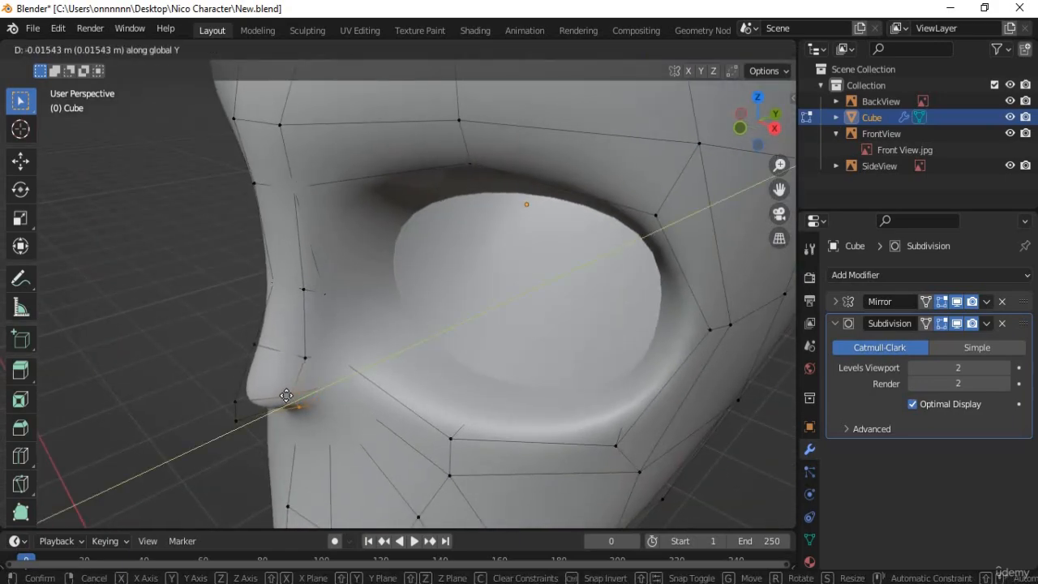
{"action": "left_click", "coordinate": [288, 396]}
- In the right view with X-ray on, move the nose tip vertices forward and slightly down to lengthen the nose
{"action": "middle_click_drag", "start_coordinate": [290, 396], "coordinate": [360, 360]}
{"action": "key", "text": "alt+z"}
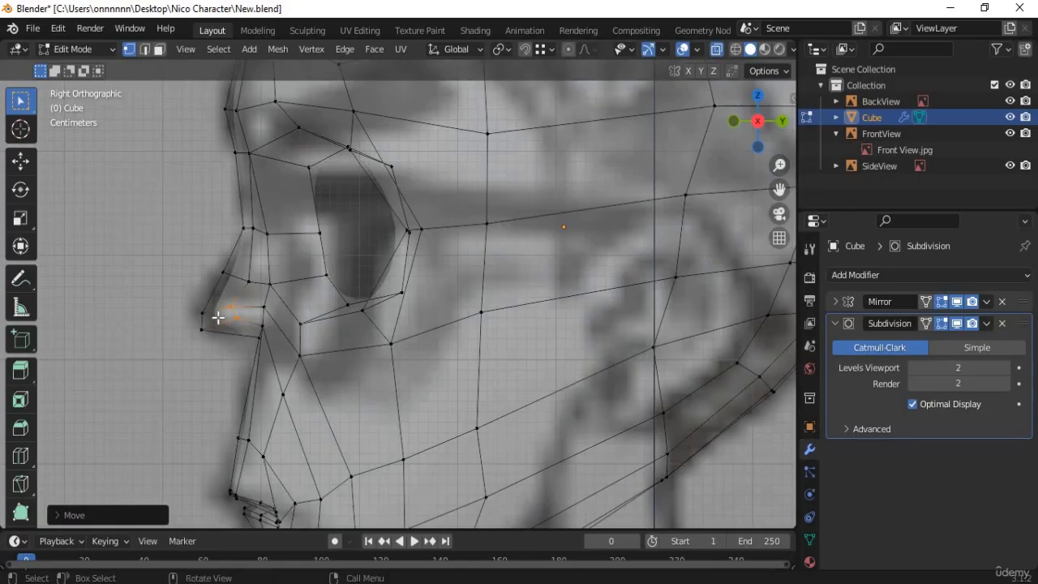
{"action": "left_click", "coordinate": [179, 342]}
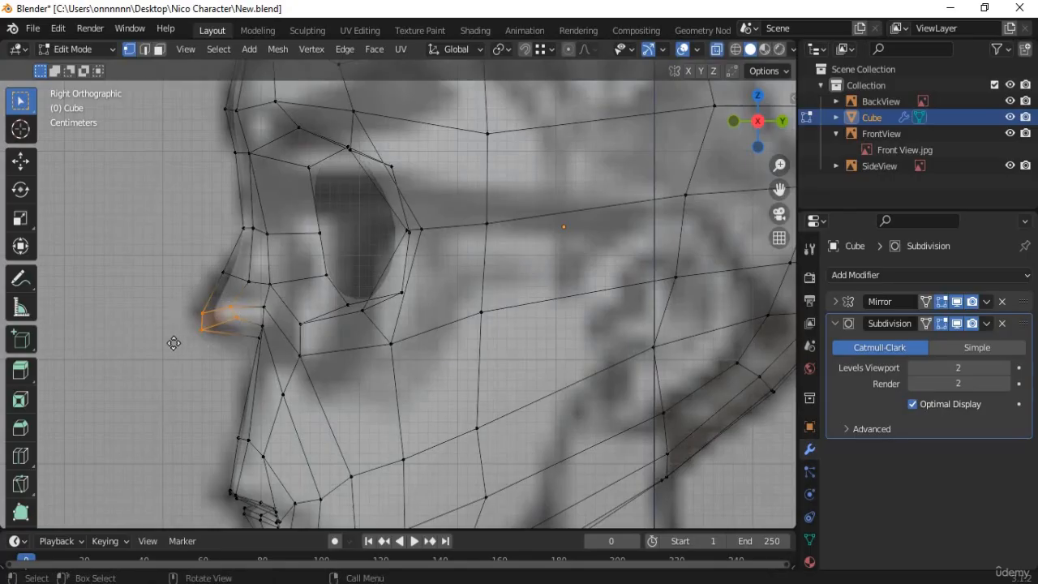
{"action": "key", "text": "g"}
{"action": "left_click", "coordinate": [175, 342]}
{"action": "key", "text": "g"}
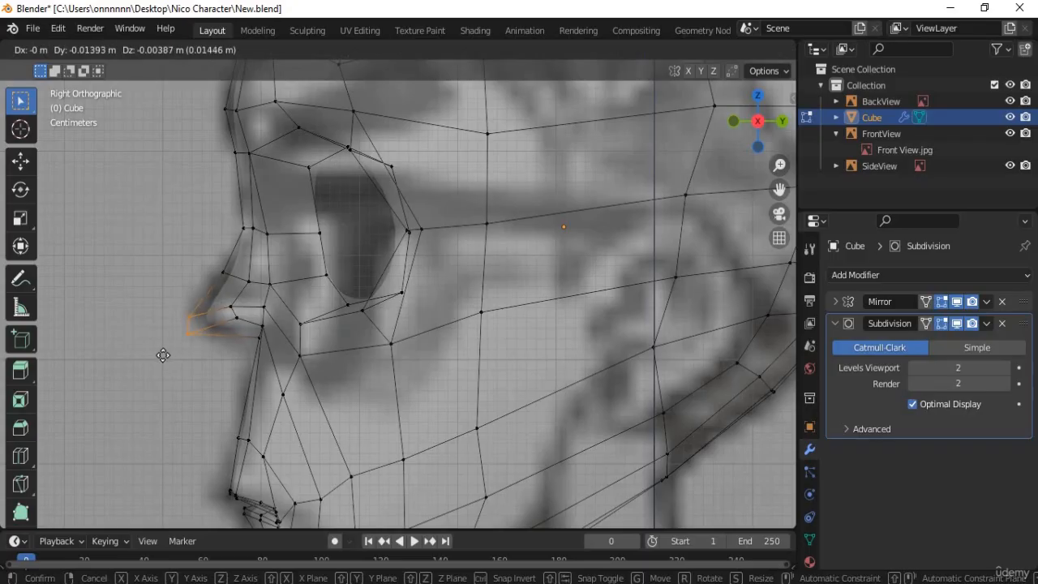
{"action": "left_click", "coordinate": [199, 312]}
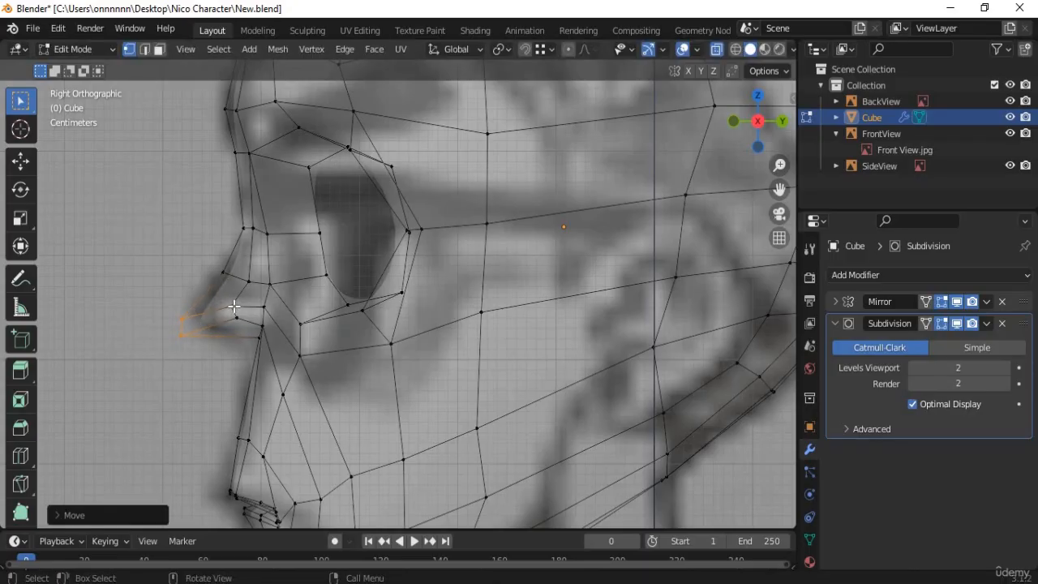
- Raise the upper nose tip vertex about 0.011 m in the side view
{"action": "left_click", "coordinate": [185, 318]}
{"action": "key", "text": "g"}
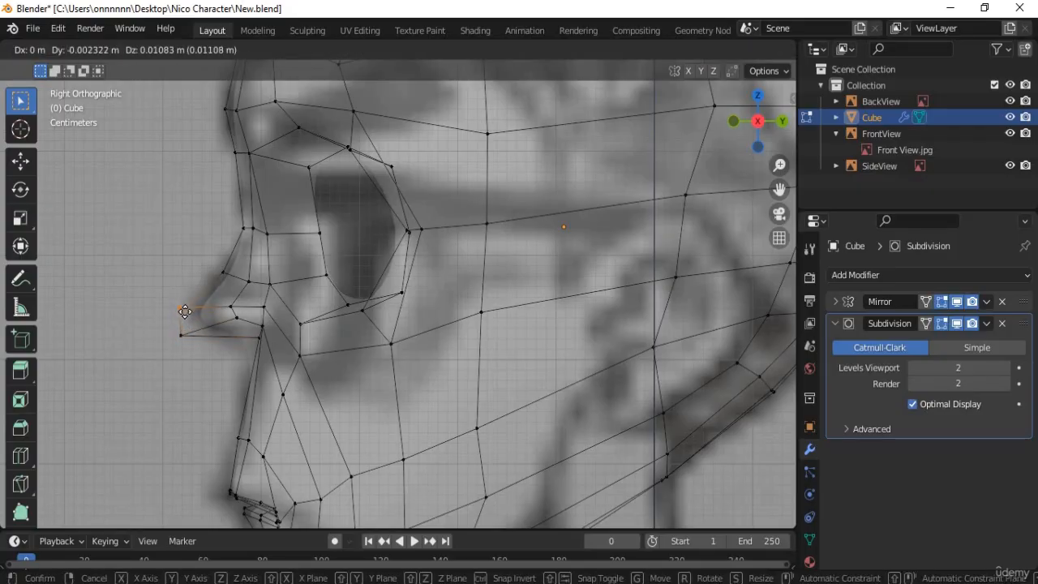
{"action": "left_click", "coordinate": [179, 308]}
- Move the vertex on the side of the nose forward about 0.015 m and adjust the lower nostril vertex
{"action": "left_click", "coordinate": [243, 281]}
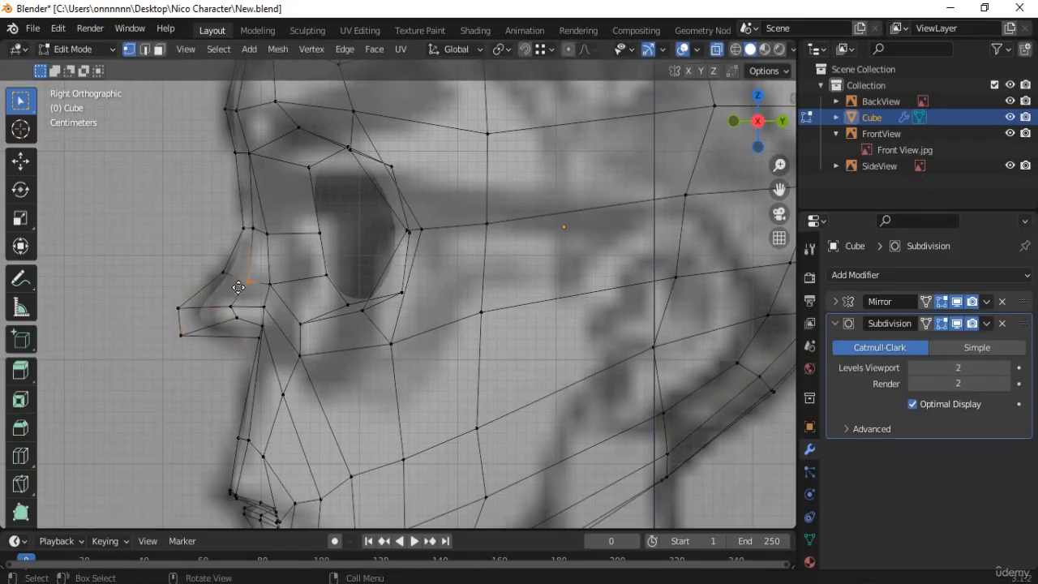
{"action": "key", "text": "g"}
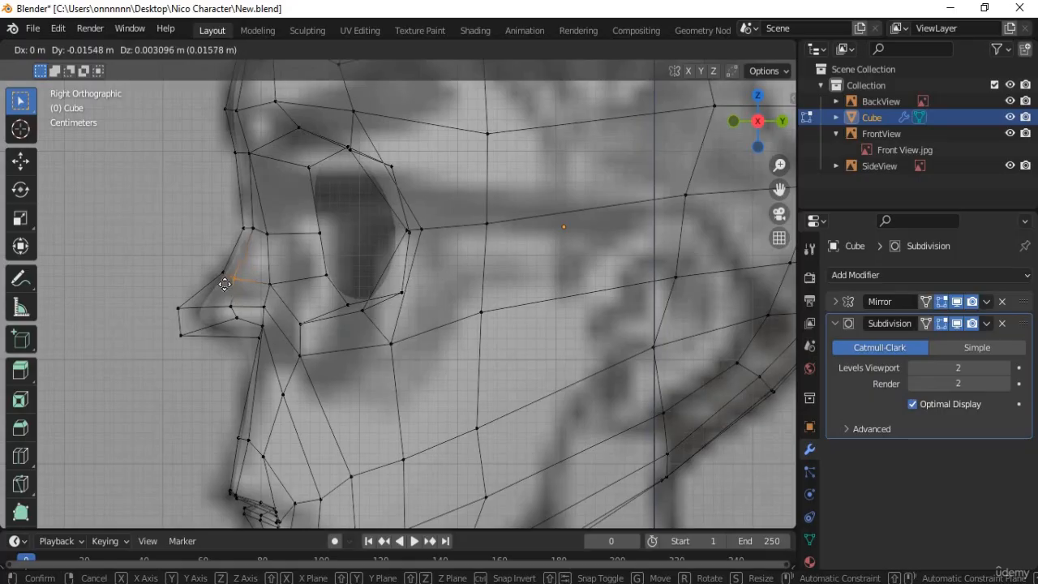
{"action": "left_click", "coordinate": [227, 283]}
{"action": "left_click", "coordinate": [232, 321]}
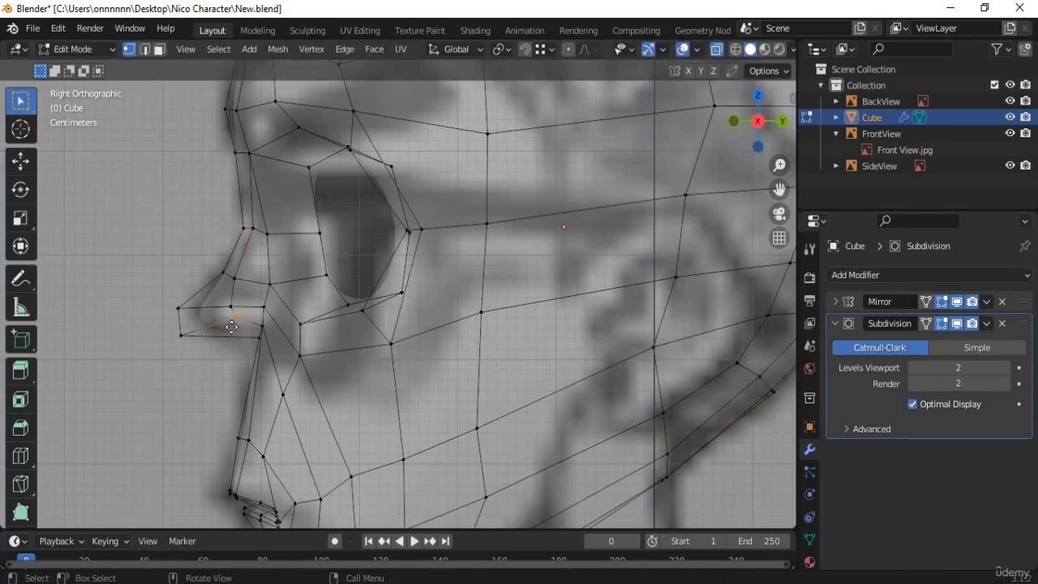
{"action": "key", "text": "g"}
{"action": "left_click", "coordinate": [231, 328]}
- Raise the upper nose tip vertex about 0.005 m along the Z axis with the face seen from the front
{"action": "middle_click_drag", "start_coordinate": [227, 378], "coordinate": [351, 409]}
{"action": "scroll", "coordinate": [276, 384], "scroll_direction": "down", "scroll_amount": 2}
{"action": "scroll", "coordinate": [397, 393], "scroll_direction": "down", "scroll_amount": 1}
{"action": "middle_click_drag", "start_coordinate": [479, 358], "coordinate": [402, 311]}
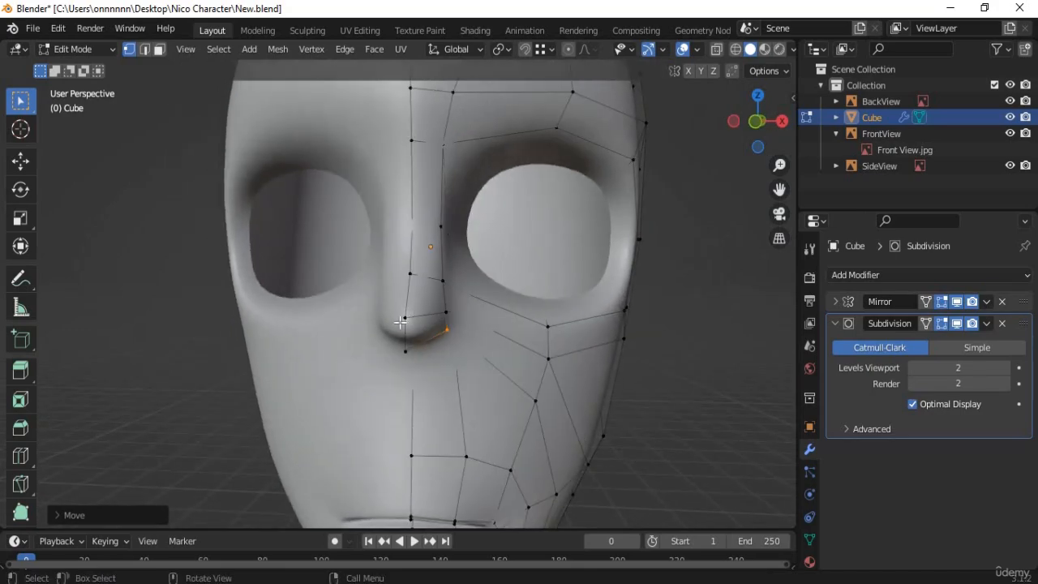
{"action": "left_click", "coordinate": [402, 318]}
{"action": "key", "text": "g"}
{"action": "key", "text": "z"}
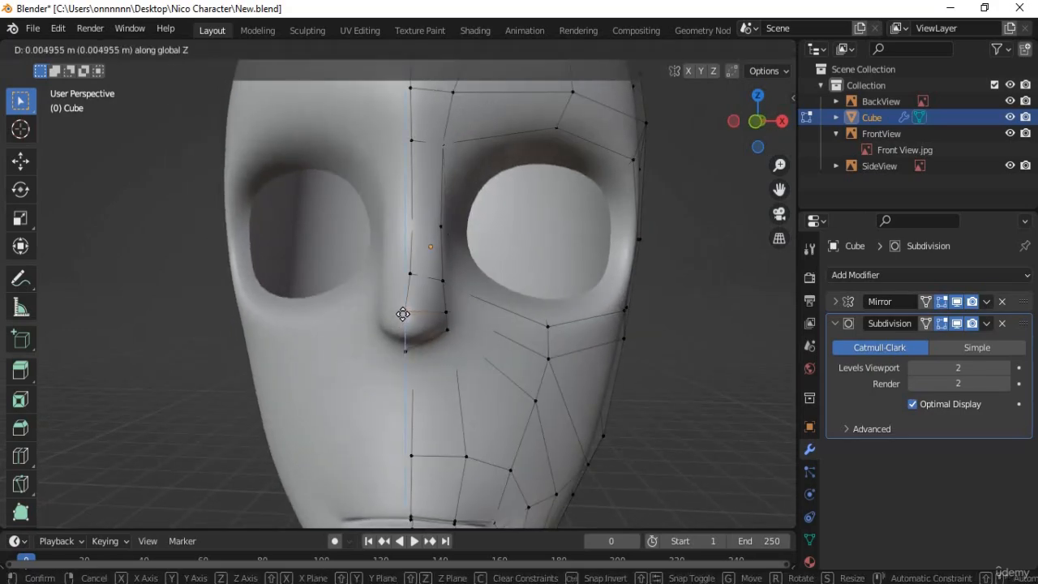
{"action": "left_click", "coordinate": [406, 339]}
- Move the upper nostril vertex along the Y axis to refine the nose's side profile
{"action": "middle_click_drag", "start_coordinate": [405, 339], "coordinate": [263, 315]}
{"action": "key", "text": "g"}
{"action": "key", "text": "y"}
{"action": "left_click", "coordinate": [272, 324]}
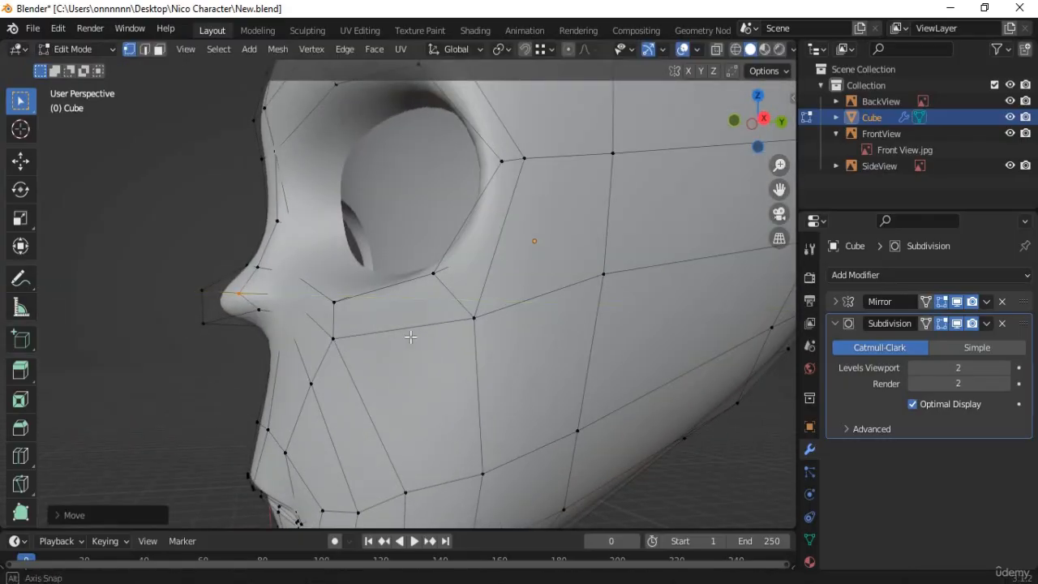
- Slide the vertex on the side of the nose beside the inner eye and compare the face with the front reference
{"action": "middle_click_drag", "start_coordinate": [412, 343], "coordinate": [395, 243]}
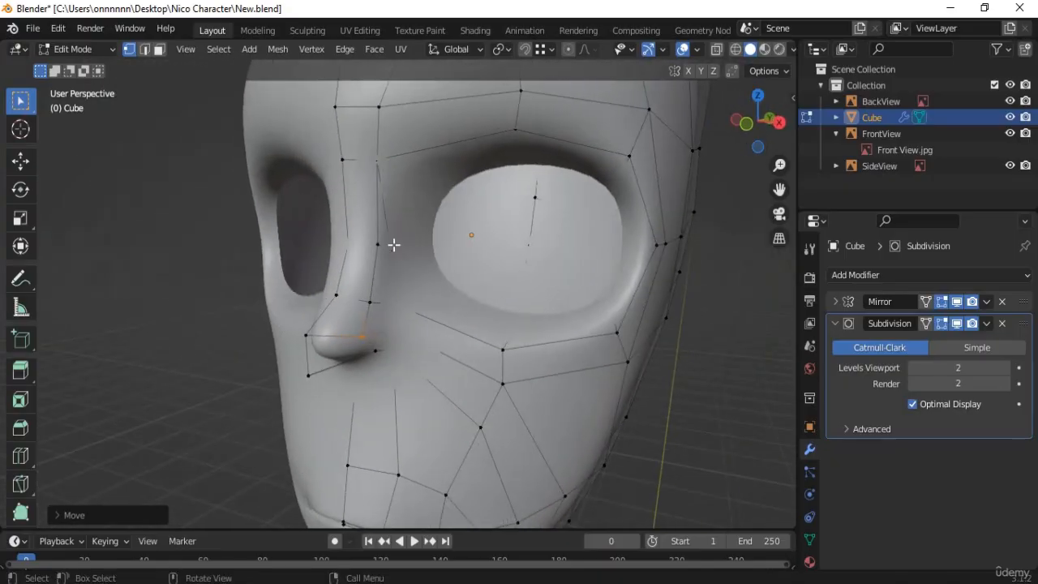
{"action": "middle_click_drag", "start_coordinate": [393, 286], "coordinate": [433, 301]}
{"action": "key", "text": "shift+v"}
{"action": "left_click", "coordinate": [363, 229]}
{"action": "key", "text": "KP_1"}
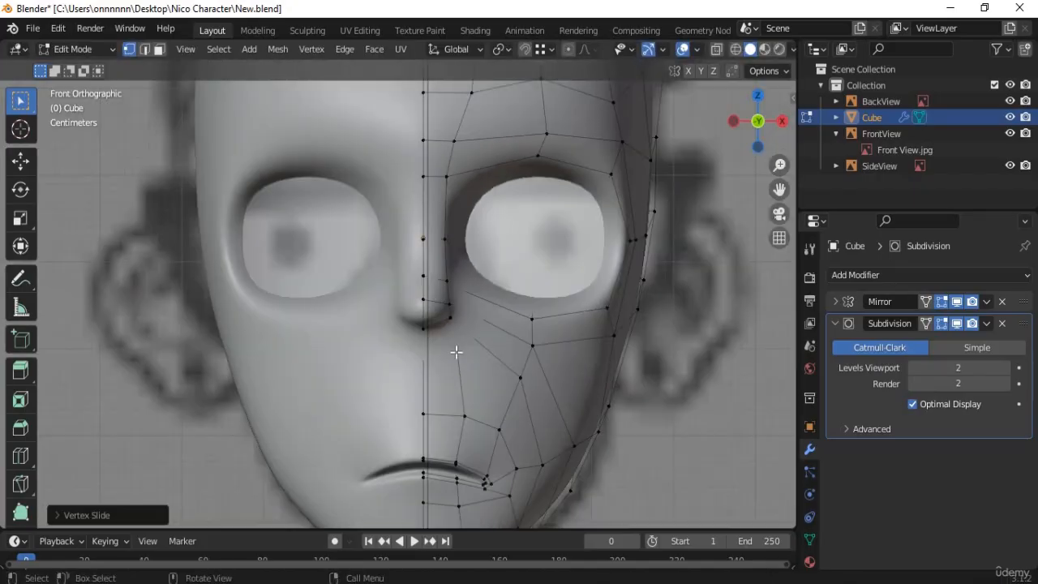
{"action": "key", "text": "alt+z"}
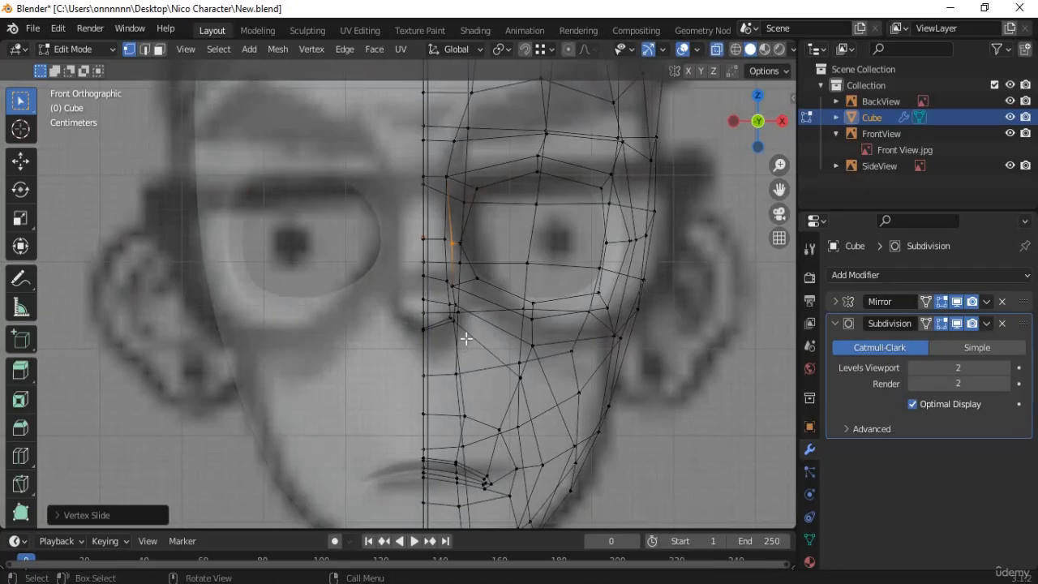
{"action": "key", "text": "alt+z"}
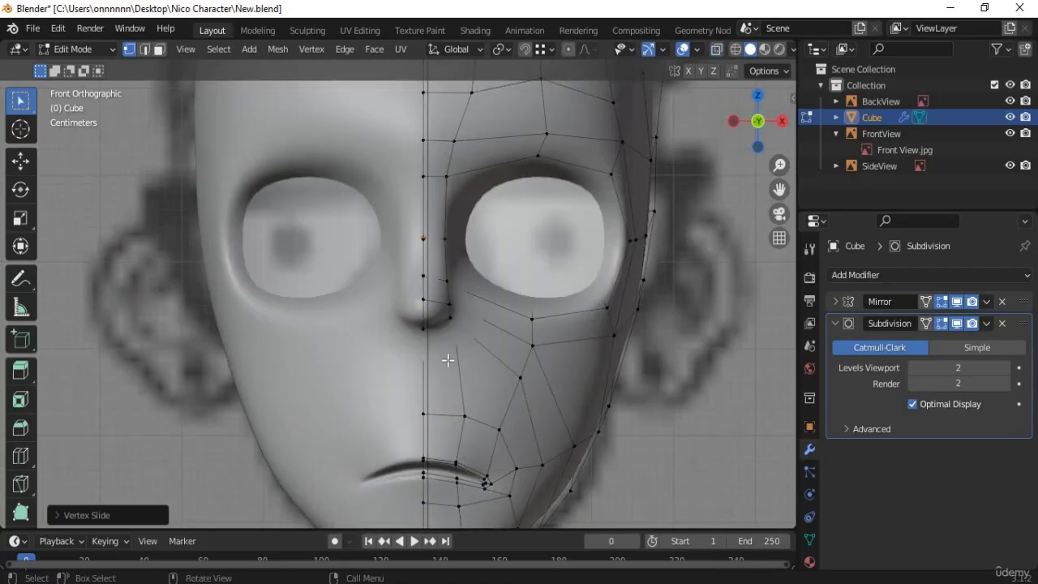
- Reposition the vertex above the upper lip and its outer neighbour above the mouth corner, checking the head against the front reference
{"action": "left_click", "coordinate": [463, 423]}
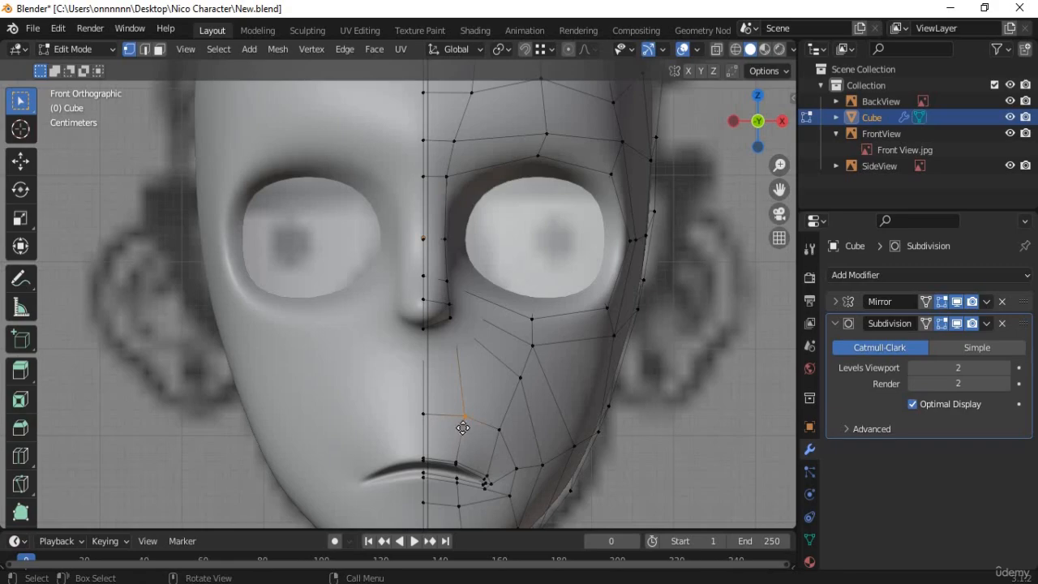
{"action": "key", "text": "g"}
{"action": "left_click", "coordinate": [456, 424]}
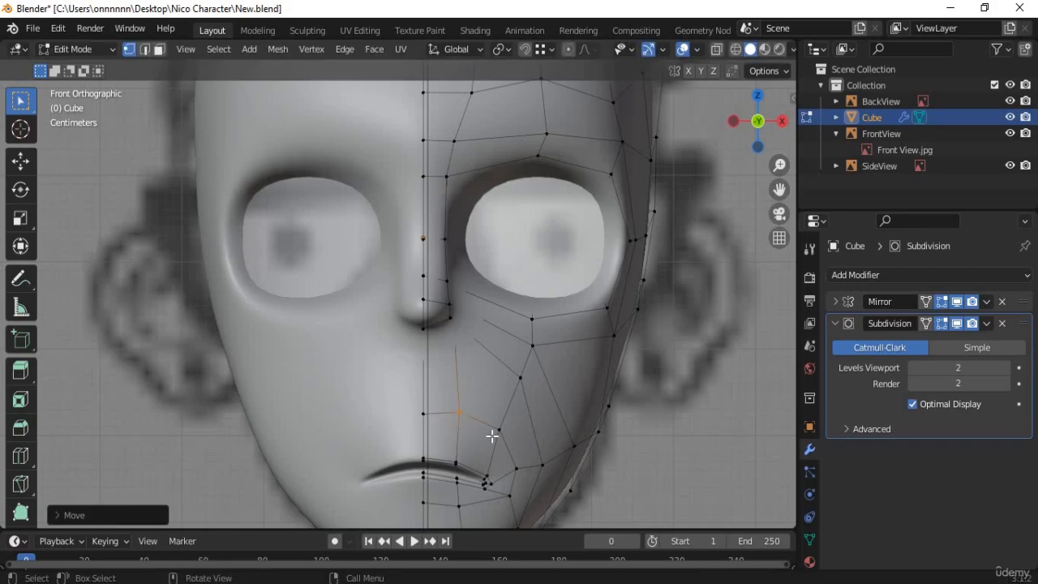
{"action": "key", "text": "g"}
{"action": "left_click", "coordinate": [489, 437]}
{"action": "middle_click_drag", "start_coordinate": [514, 445], "coordinate": [625, 318]}
{"action": "mouse_move", "coordinate": [487, 270]}
{"action": "middle_mouse_down"}
{"action": "mouse_move", "coordinate": [384, 286]}
{"action": "mouse_move", "coordinate": [482, 276]}
{"action": "middle_mouse_up"}
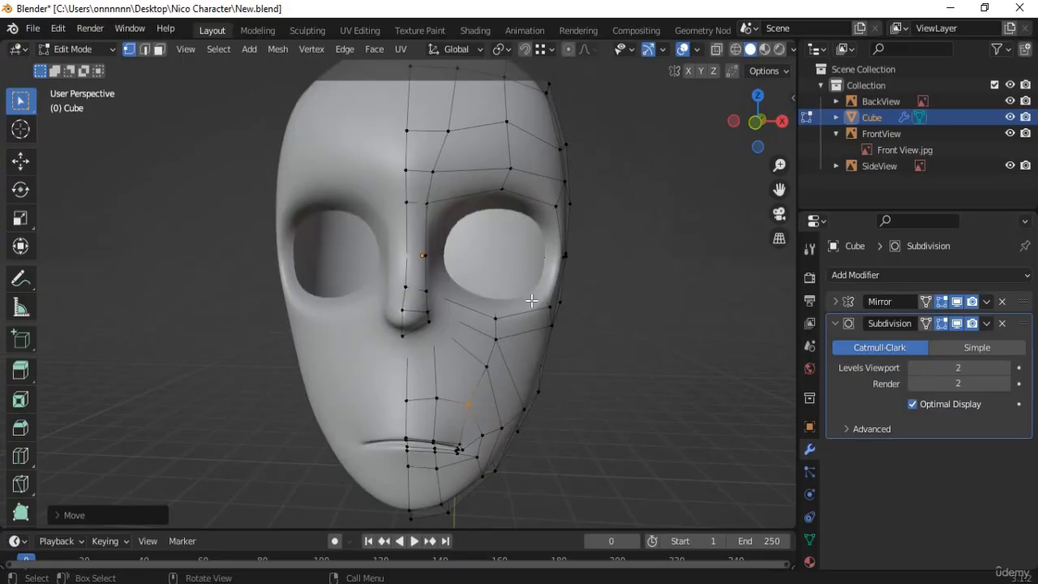
{"action": "key", "text": "KP_1"}
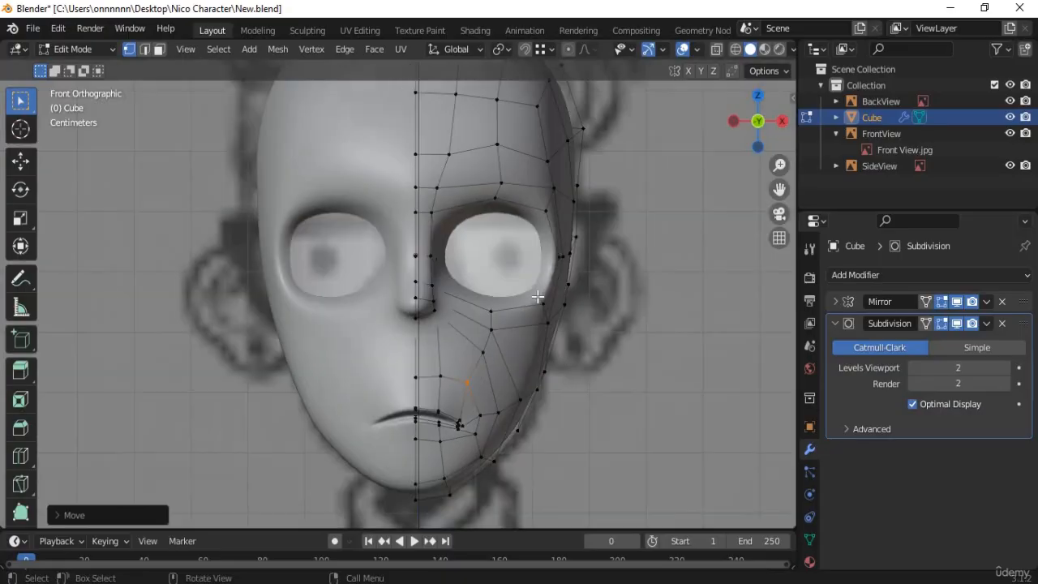
- Switch to Object Mode and add a UV sphere mesh for the eye
{"action": "left_click", "coordinate": [93, 50]}
{"action": "left_click", "coordinate": [69, 67]}
{"action": "left_click", "coordinate": [432, 256]}
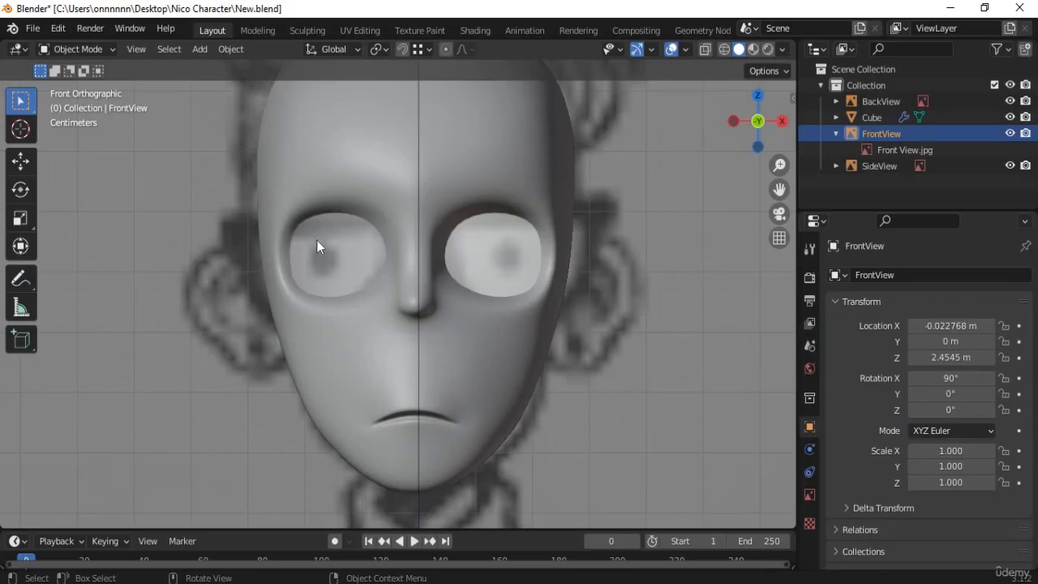
{"action": "key", "text": "shift+a"}
{"action": "mouse_move", "coordinate": [318, 240]}
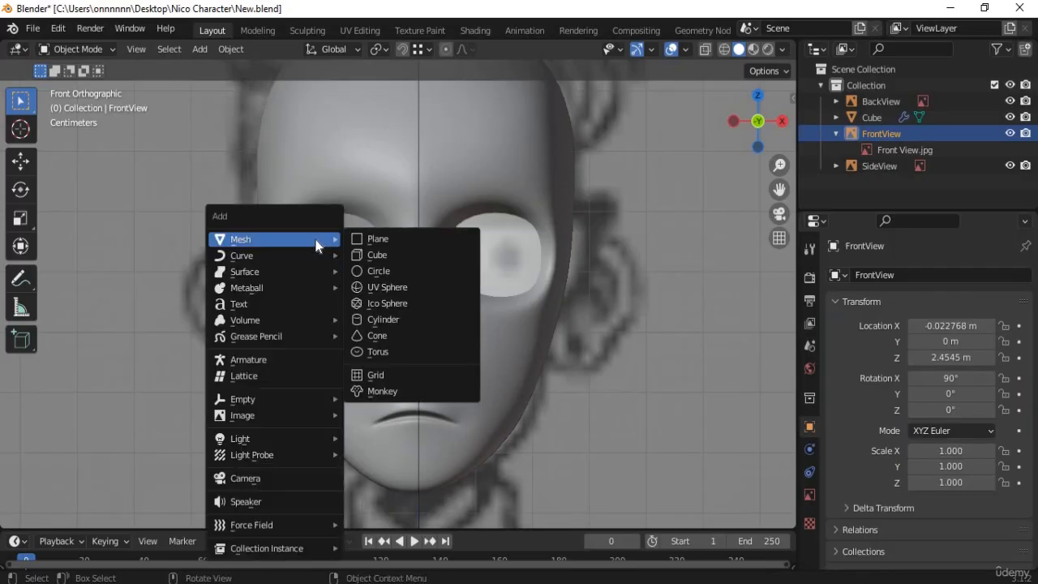
{"action": "left_click", "coordinate": [391, 287]}
- Move the sphere up to the level of the character's head in the front view
{"action": "scroll", "coordinate": [446, 324], "scroll_direction": "down", "scroll_amount": 6}
{"action": "scroll", "coordinate": [445, 344], "scroll_direction": "down", "scroll_amount": 5}
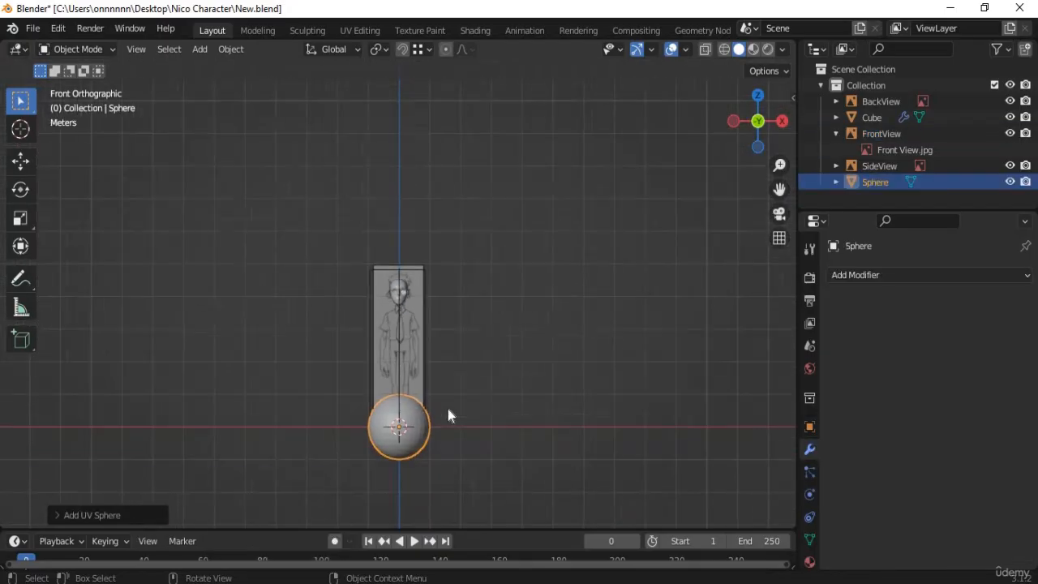
{"action": "key", "text": "g"}
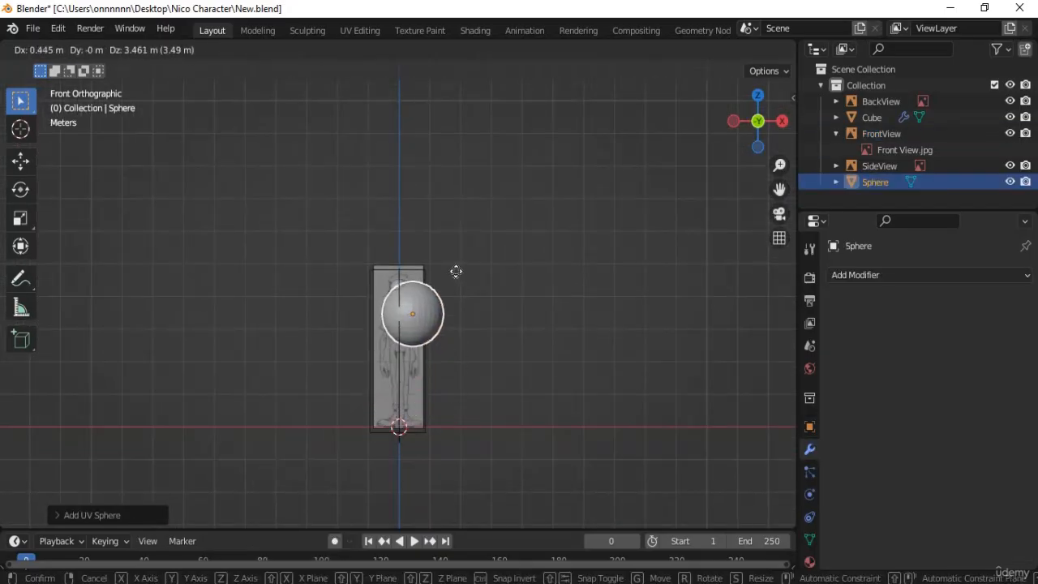
{"action": "left_click", "coordinate": [450, 288]}
{"action": "scroll", "coordinate": [427, 347], "scroll_direction": "up", "scroll_amount": 6}
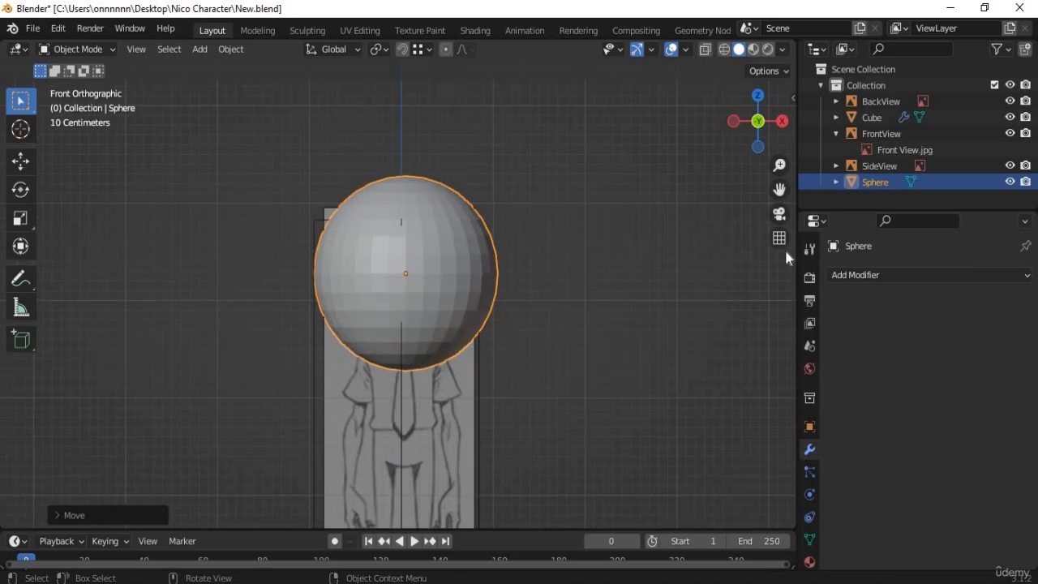
- Rename the sphere object as eye_ball
{"action": "double_click", "coordinate": [882, 185]}
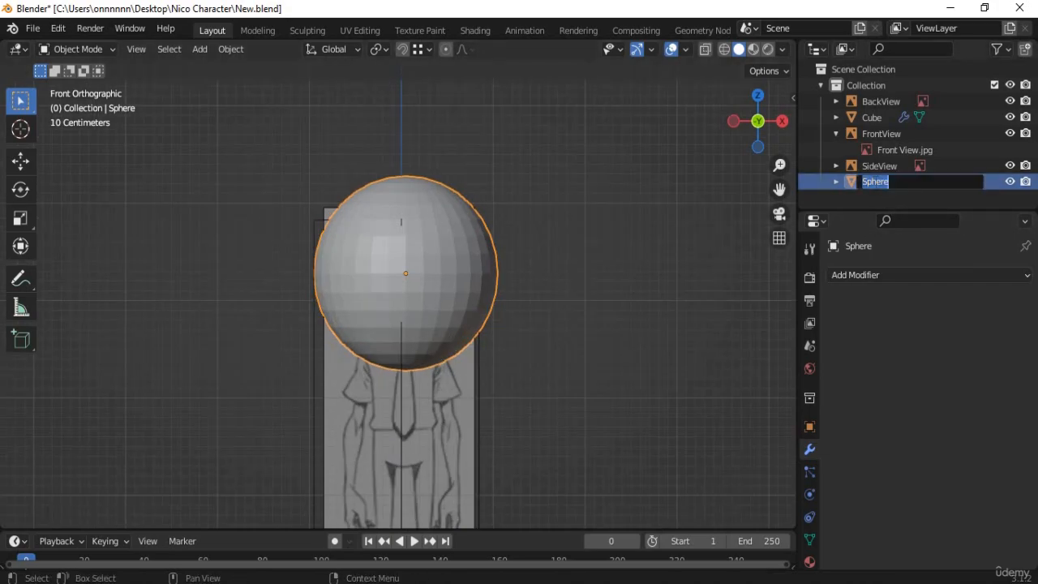
{"action": "type", "text": "eye_ball"}
{"action": "key", "text": "Return"}
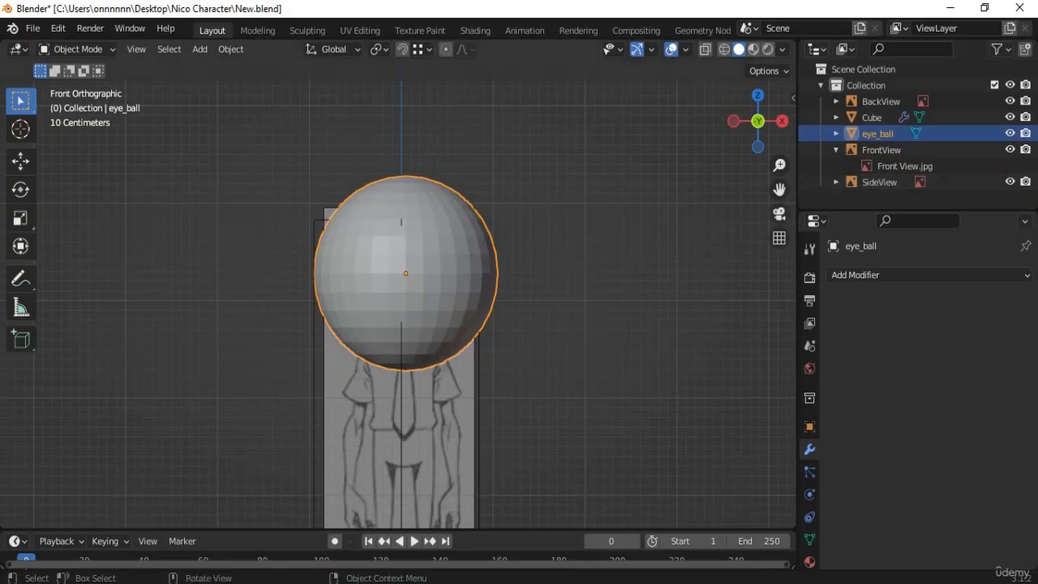
- Scale the eyeball sphere down uniformly to slightly larger than the eye opening
{"action": "key", "text": "s"}
{"action": "left_click", "coordinate": [455, 300]}
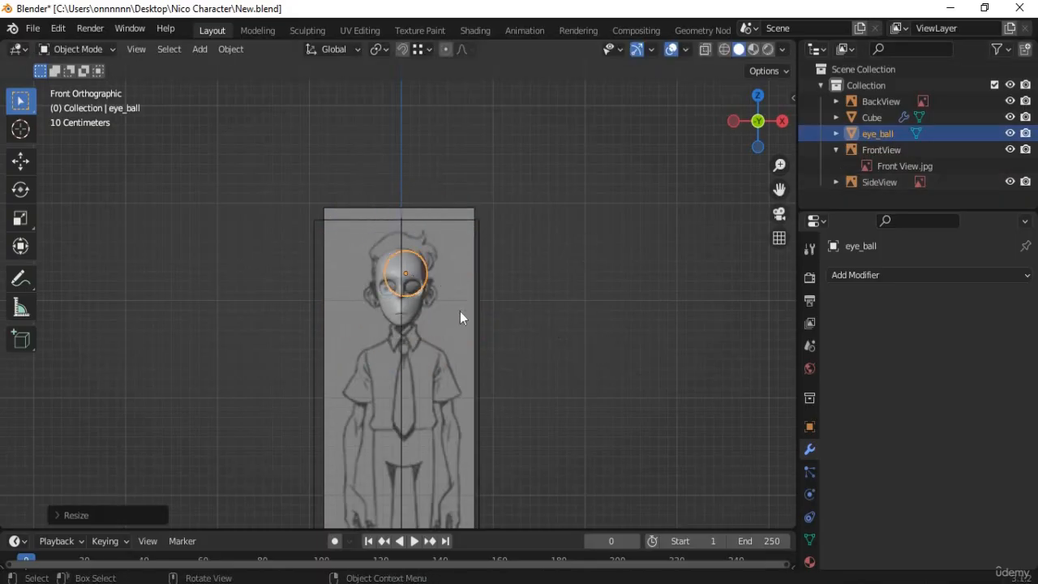
{"action": "scroll", "coordinate": [469, 305], "scroll_direction": "up", "scroll_amount": 6}
{"action": "key", "text": "s"}
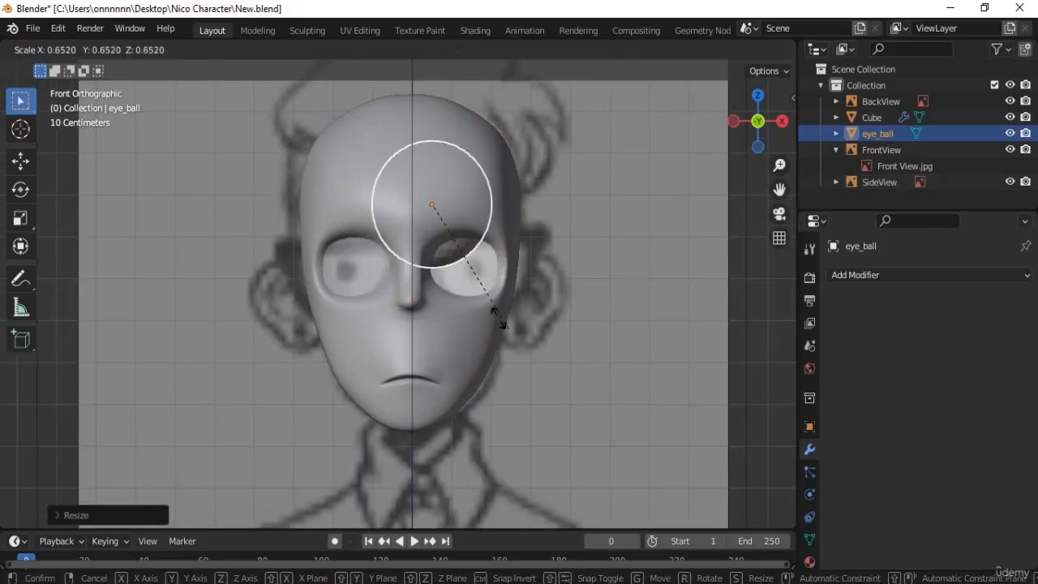
{"action": "left_click", "coordinate": [478, 287]}
- Move the eyeball onto the open eye socket, then shift it along the X axis out beside the head
{"action": "key", "text": "g"}
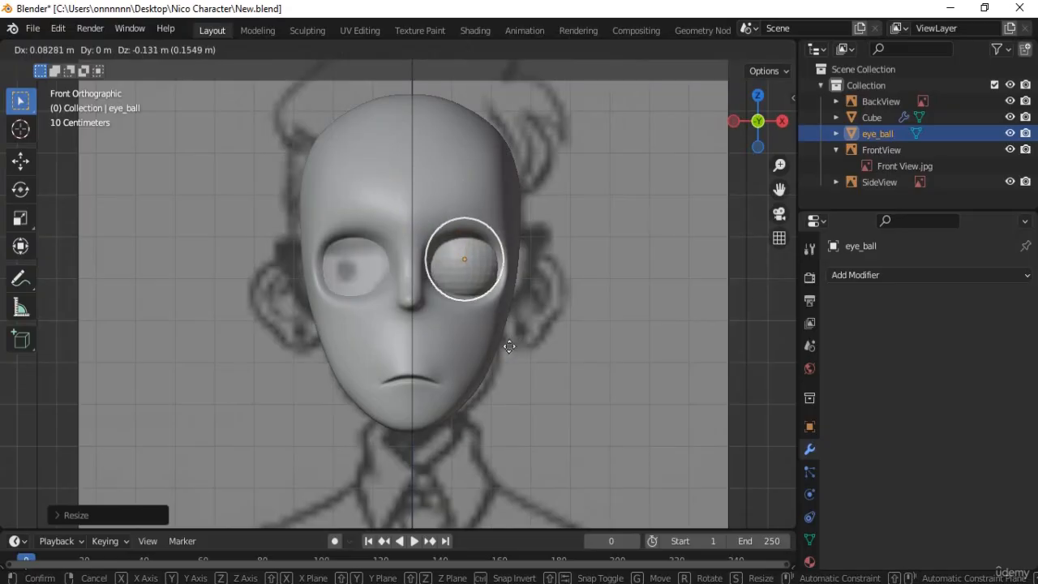
{"action": "left_click", "coordinate": [512, 356]}
{"action": "key", "text": "x"}
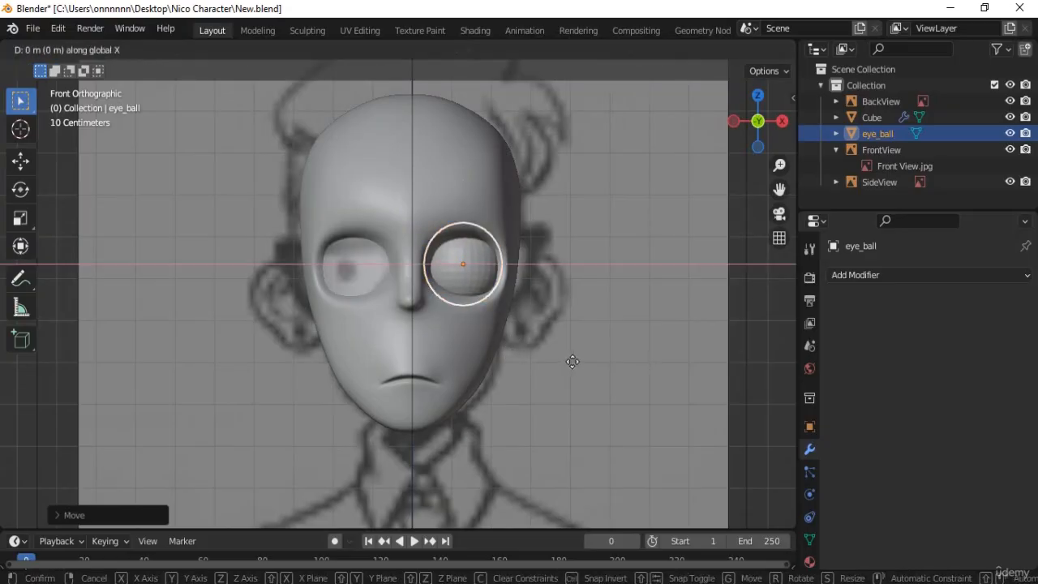
{"action": "left_click", "coordinate": [616, 373]}
- Examine the eyeball sphere from several angles to see which way its poles face relative to the face
{"action": "middle_click_drag", "start_coordinate": [570, 381], "coordinate": [521, 422]}
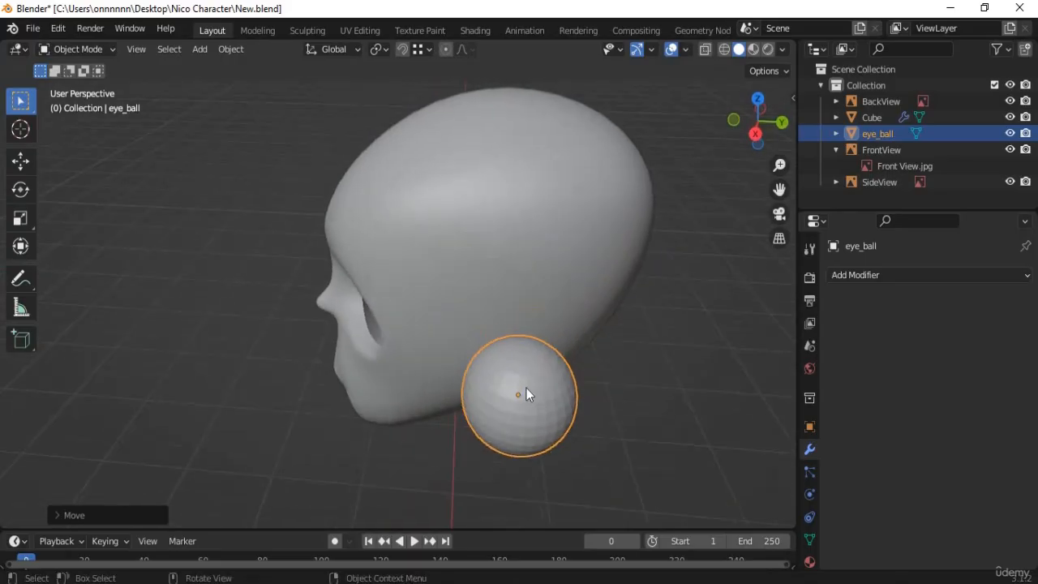
{"action": "scroll", "coordinate": [523, 384], "scroll_direction": "up", "scroll_amount": 3}
{"action": "middle_click_drag", "start_coordinate": [520, 382], "coordinate": [581, 473]}
{"action": "middle_click_drag", "start_coordinate": [554, 393], "coordinate": [476, 431]}
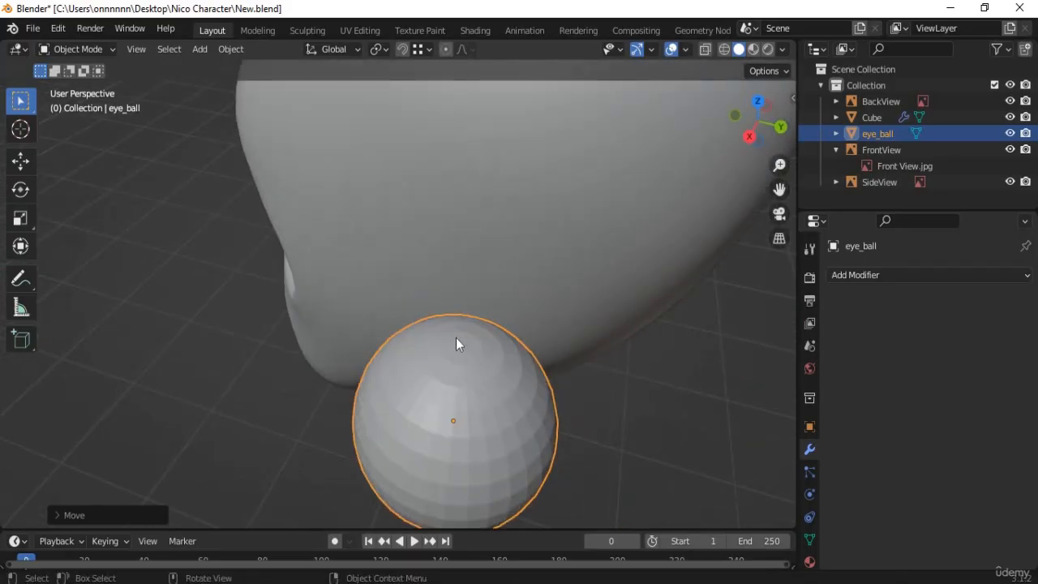
{"action": "middle_click_drag", "start_coordinate": [456, 364], "coordinate": [533, 249]}
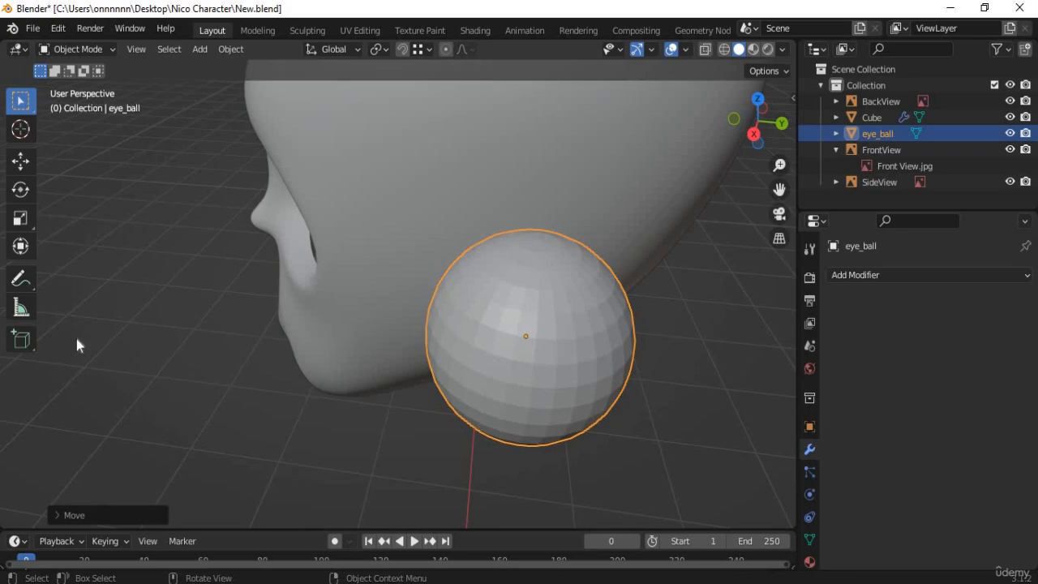
{"action": "scroll", "coordinate": [310, 349], "scroll_direction": "down", "scroll_amount": 5}
{"action": "middle_click_drag", "start_coordinate": [338, 373], "coordinate": [410, 356]}
{"action": "middle_click_drag", "start_coordinate": [507, 350], "coordinate": [468, 352]}
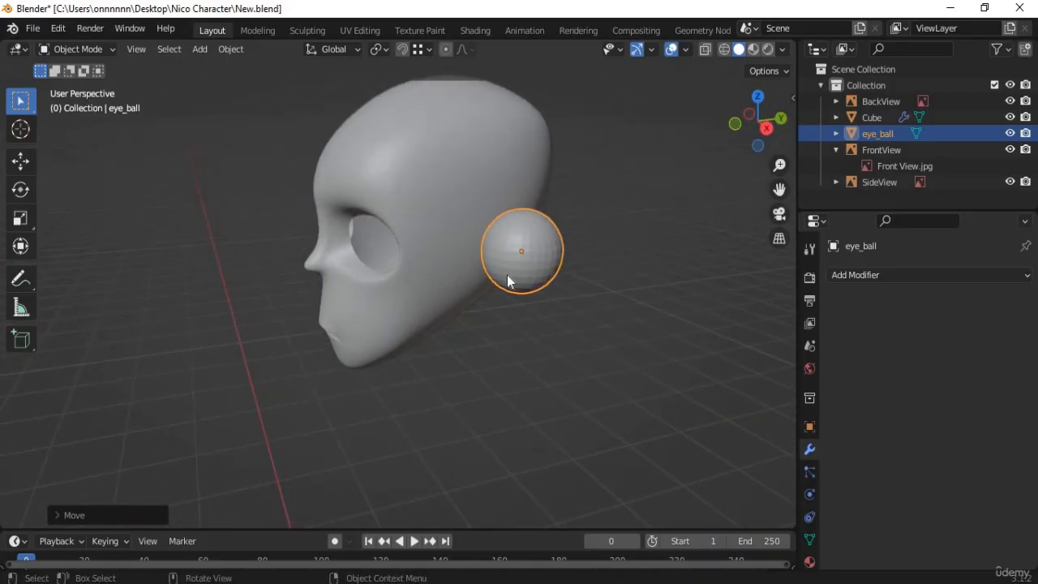
{"action": "key", "text": "r"}
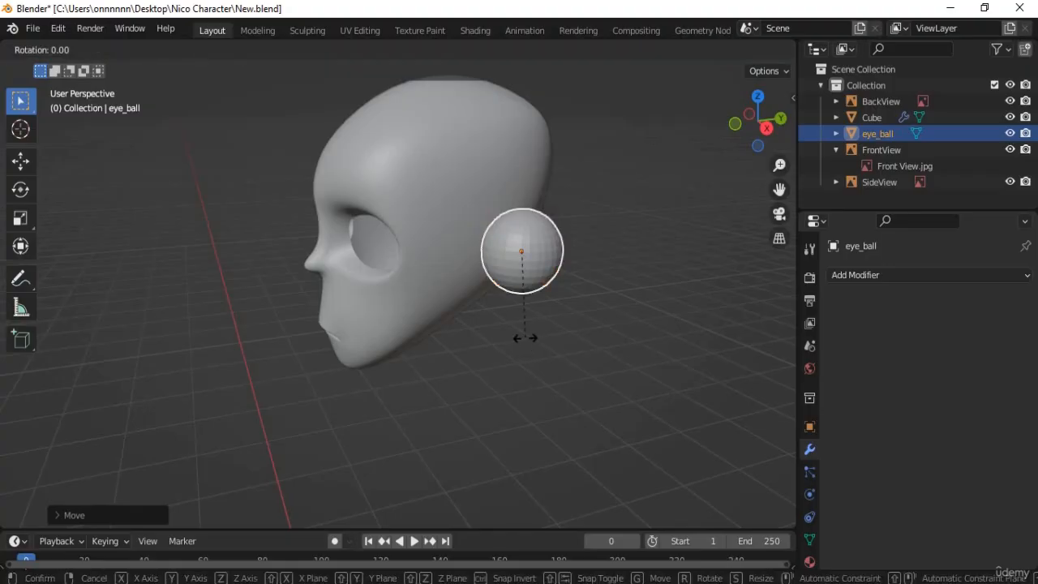
{"action": "key", "text": "z"}
{"action": "key", "text": "x"}
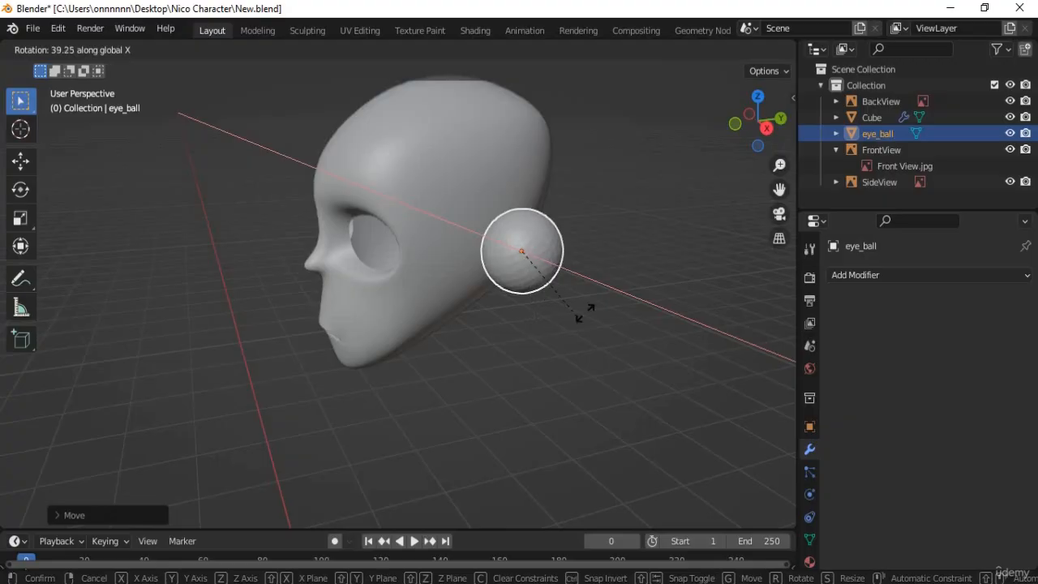
{"action": "type", "text": "90"}
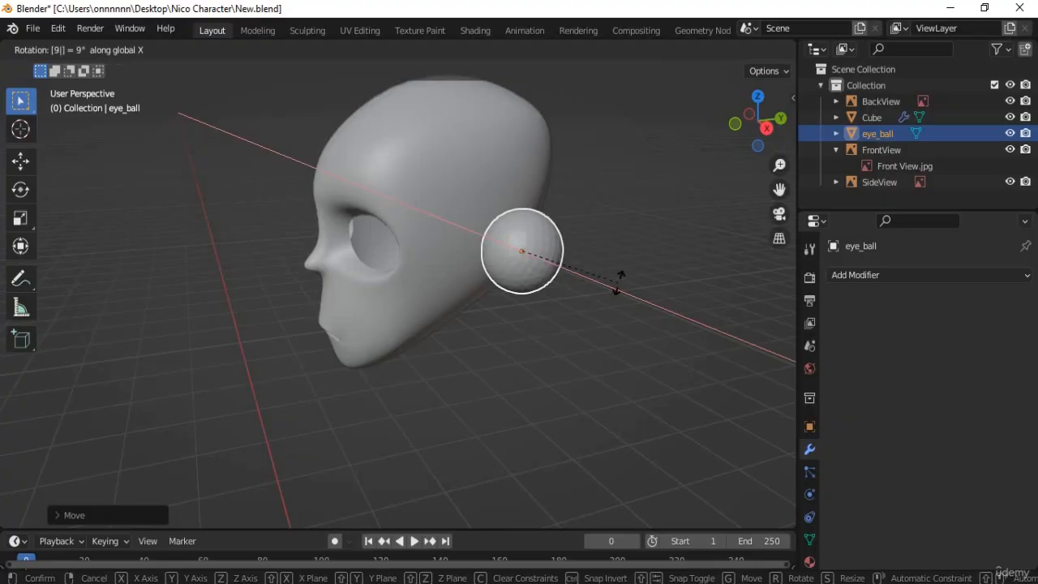
{"action": "key", "text": "Return"}
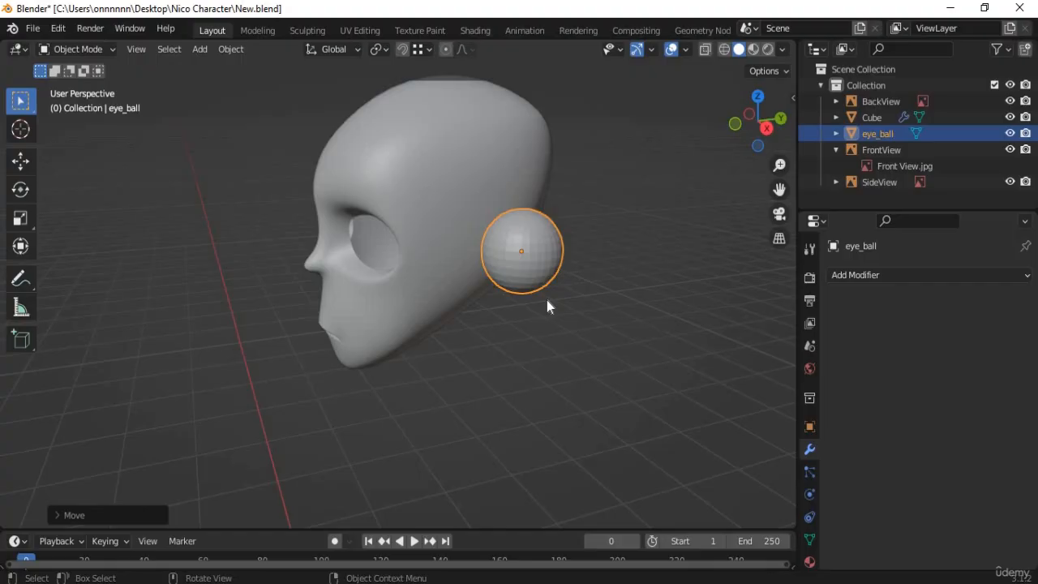
- Rotate the eyeball 90 degrees about the global X axis so its pole faces forward
{"action": "key", "text": "r"}
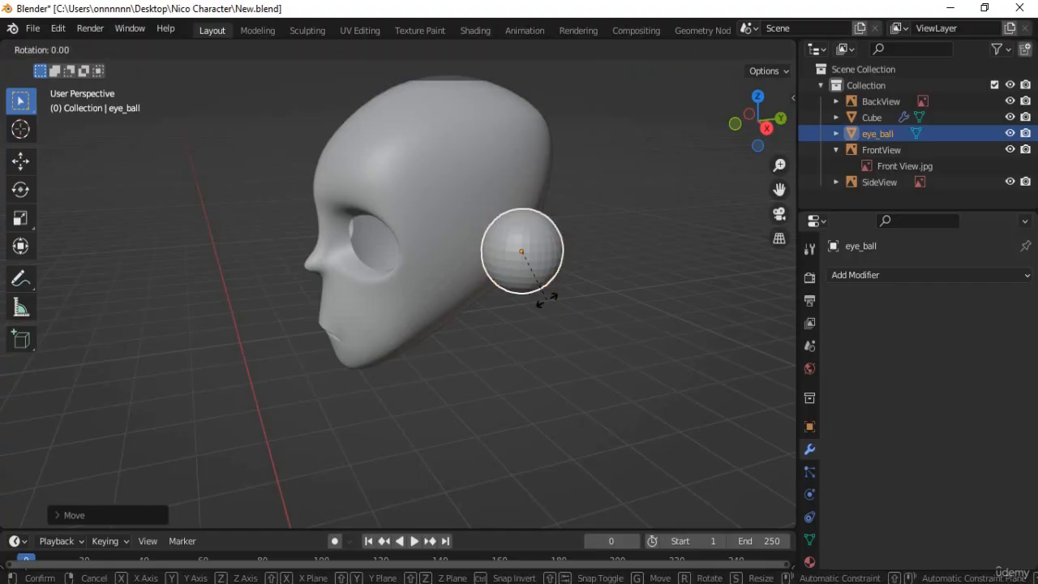
{"action": "key", "text": "x"}
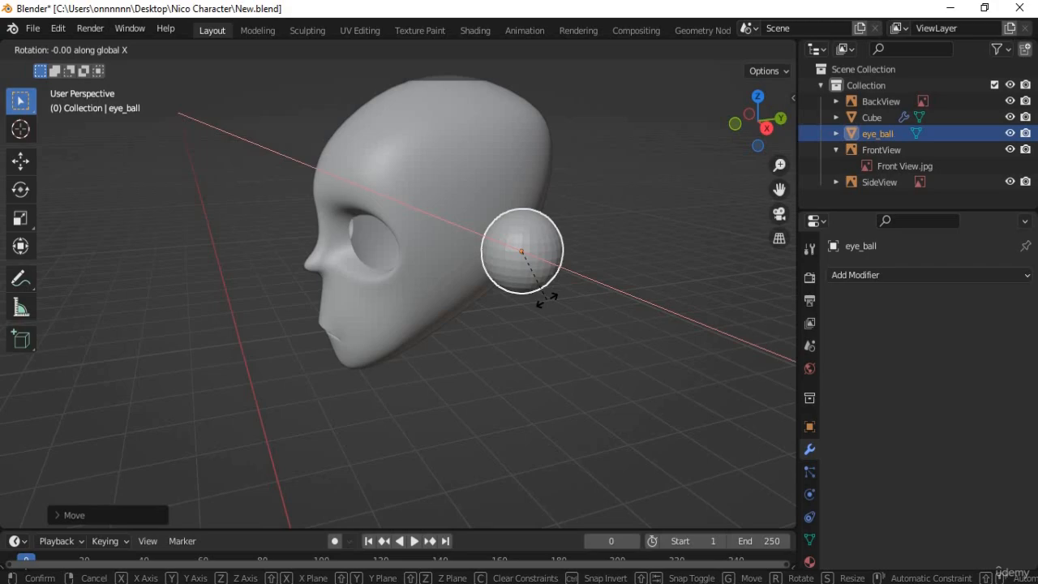
{"action": "type", "text": "90"}
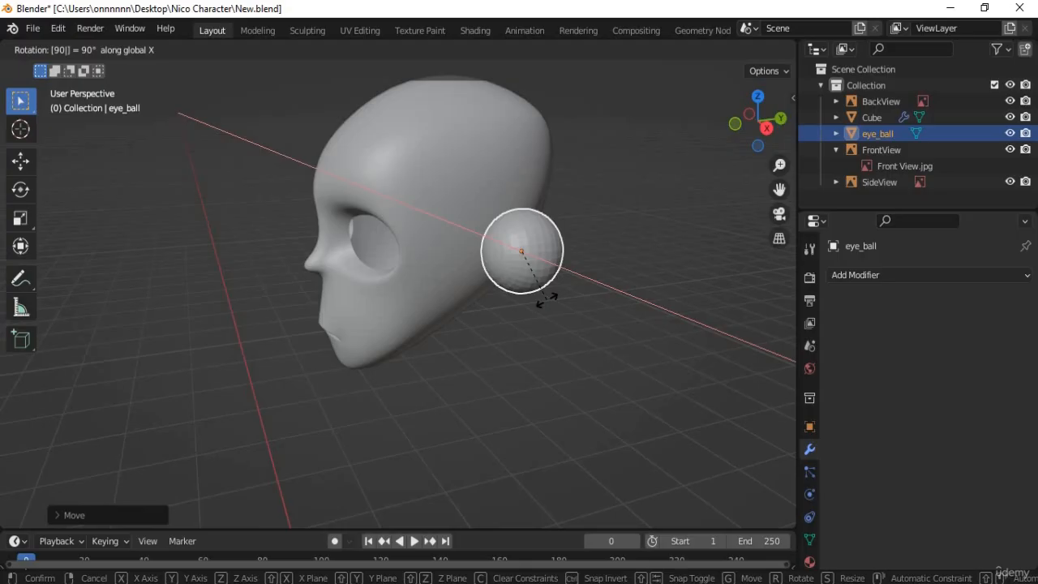
{"action": "key", "text": "Return"}
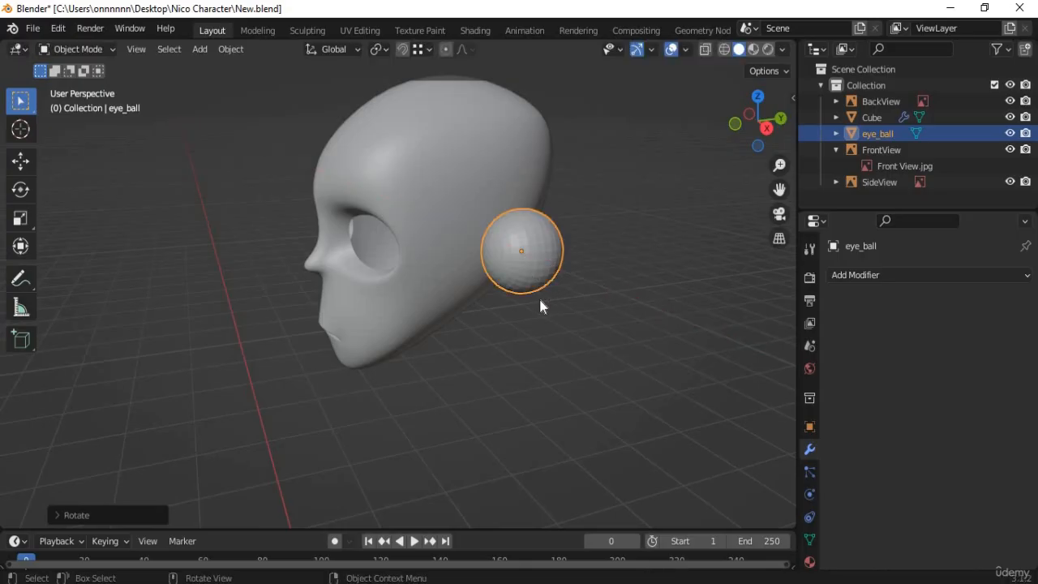
- Move the eyeball from beside the head back onto the eye socket in the front view
{"action": "middle_click_drag", "start_coordinate": [537, 358], "coordinate": [559, 334]}
{"action": "scroll", "coordinate": [550, 300], "scroll_direction": "up", "scroll_amount": 4}
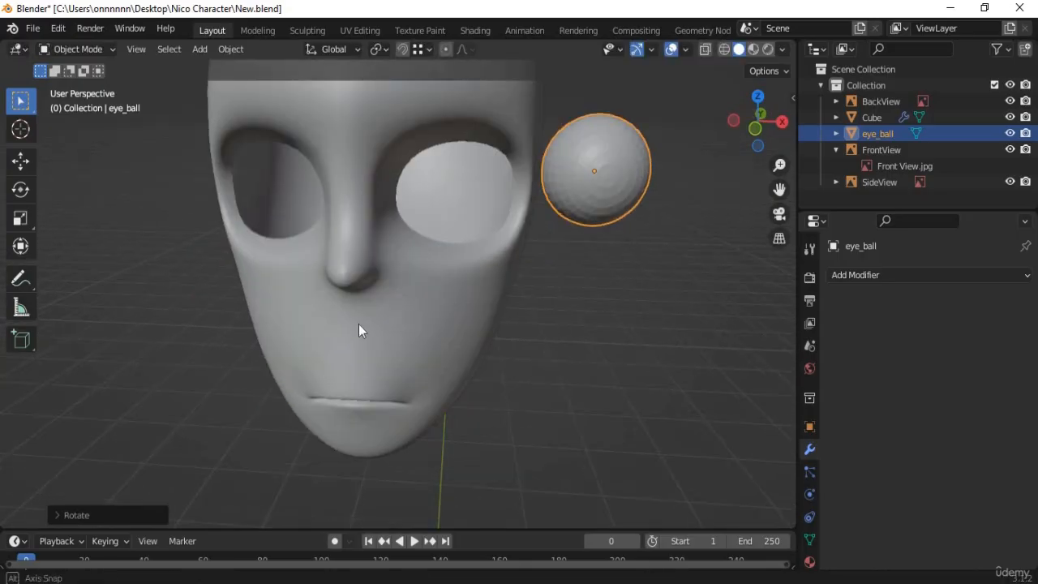
{"action": "middle_click_drag", "start_coordinate": [359, 324], "coordinate": [531, 322]}
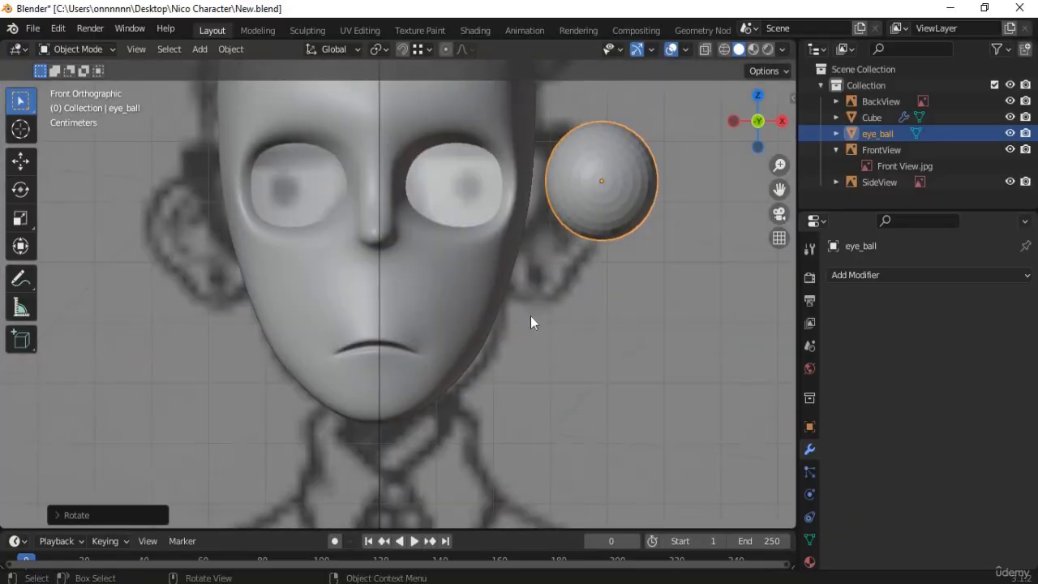
{"action": "key", "text": "g"}
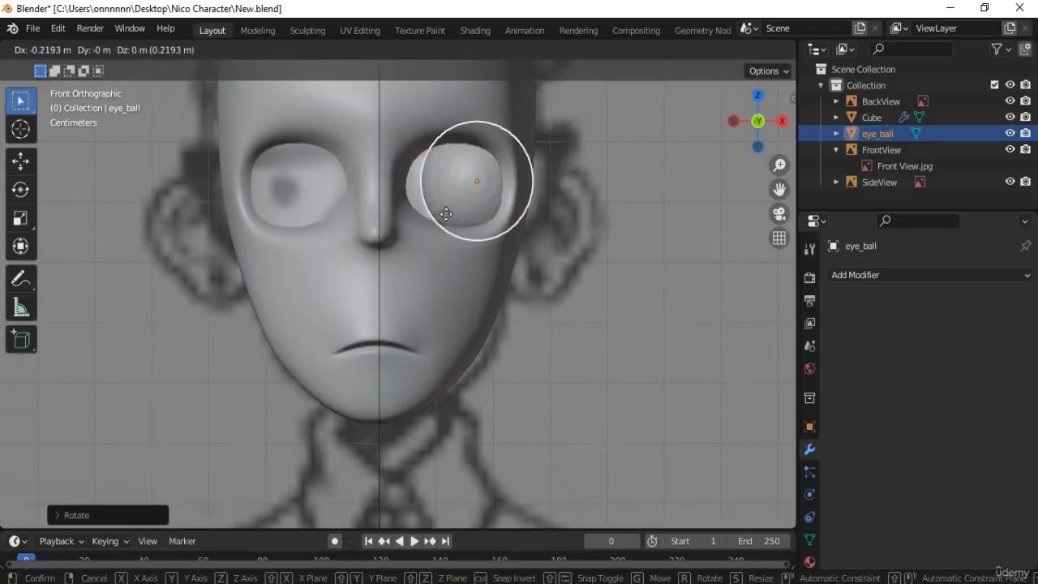
{"action": "left_click", "coordinate": [479, 222]}
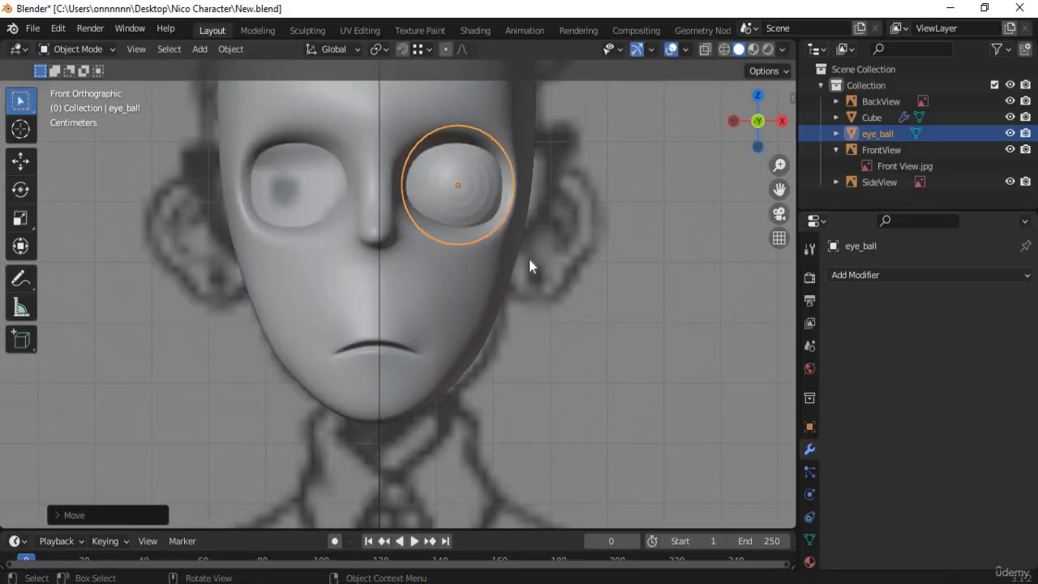
{"action": "scroll", "coordinate": [555, 270], "scroll_direction": "down", "scroll_amount": 1}
{"action": "left_click", "coordinate": [472, 214]}
{"action": "left_click", "coordinate": [470, 207]}
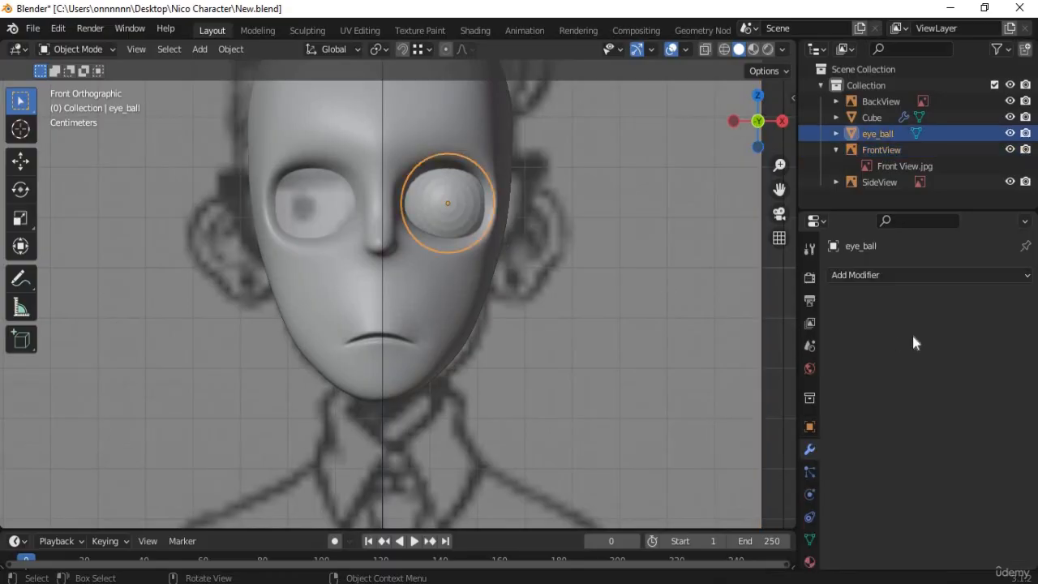
- Add a Mirror modifier on the X axis to the eyeball and turn off its Merge option
{"action": "left_click", "coordinate": [880, 276]}
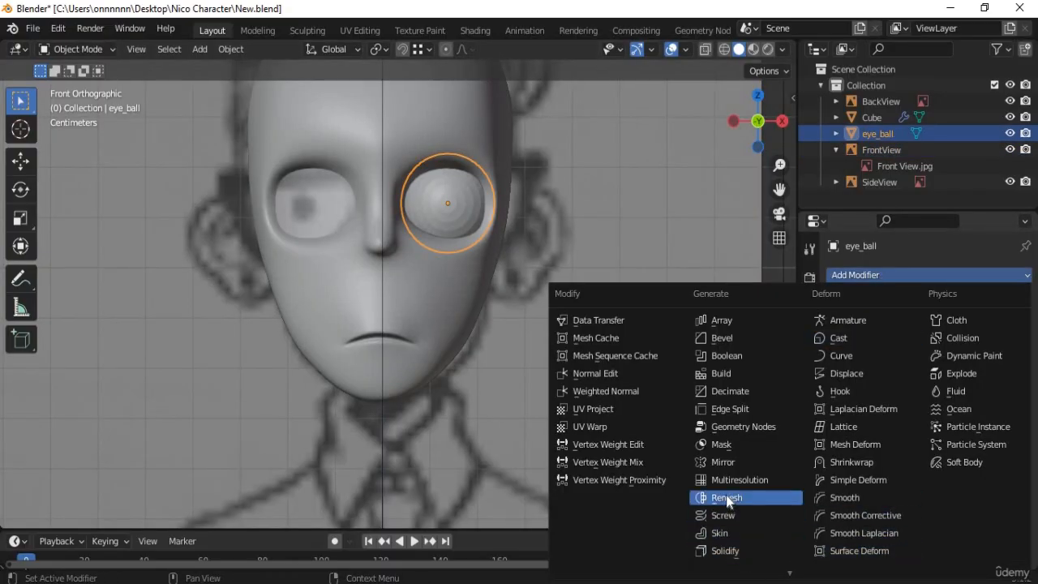
{"action": "left_click", "coordinate": [722, 462]}
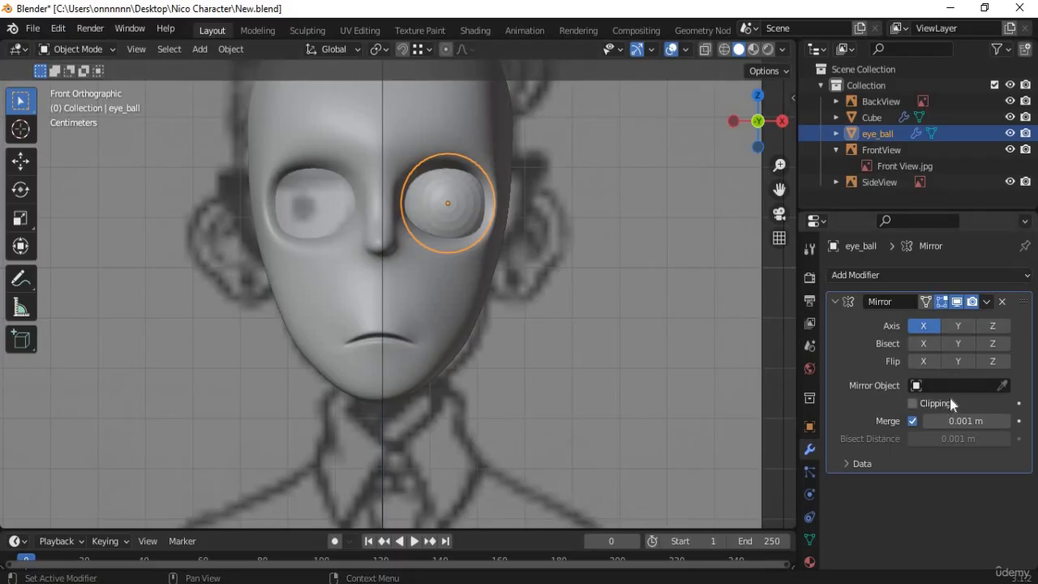
{"action": "left_click", "coordinate": [912, 421]}
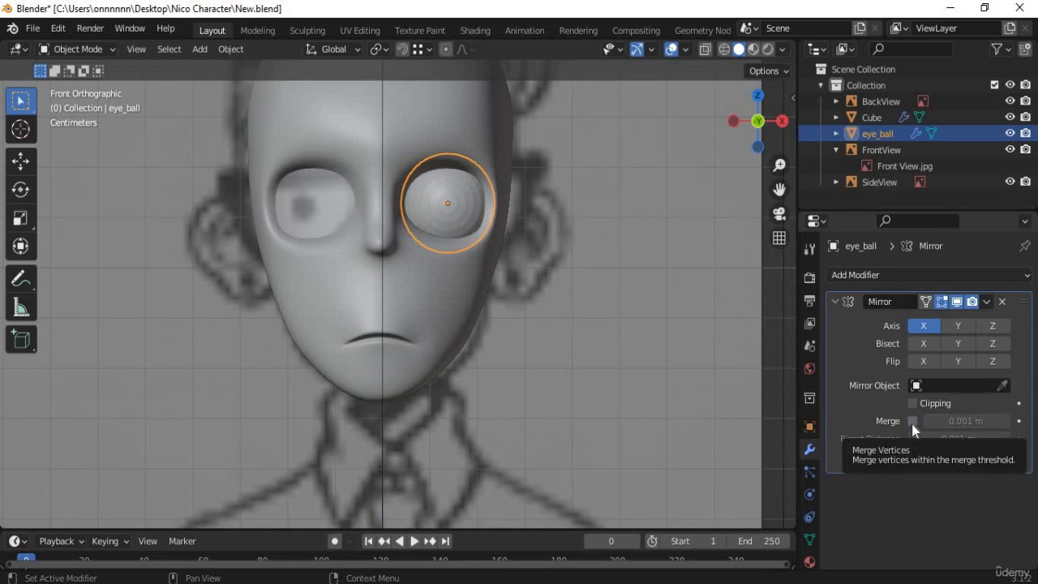
- Set the head mesh Cube as the mirror object of the eyeball's Mirror modifier and deselect the eyeball
{"action": "left_click", "coordinate": [1001, 385]}
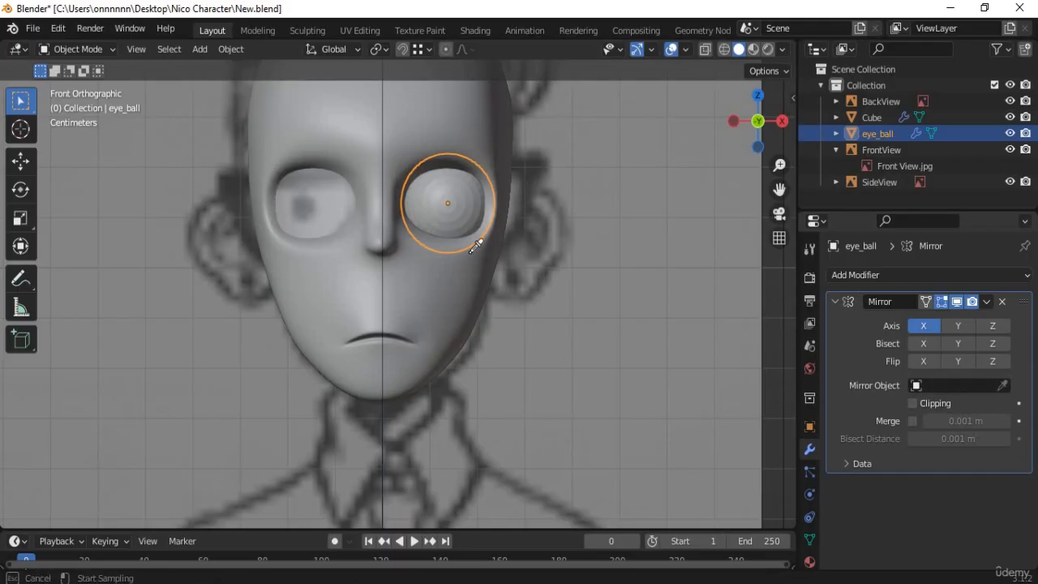
{"action": "left_click", "coordinate": [405, 124]}
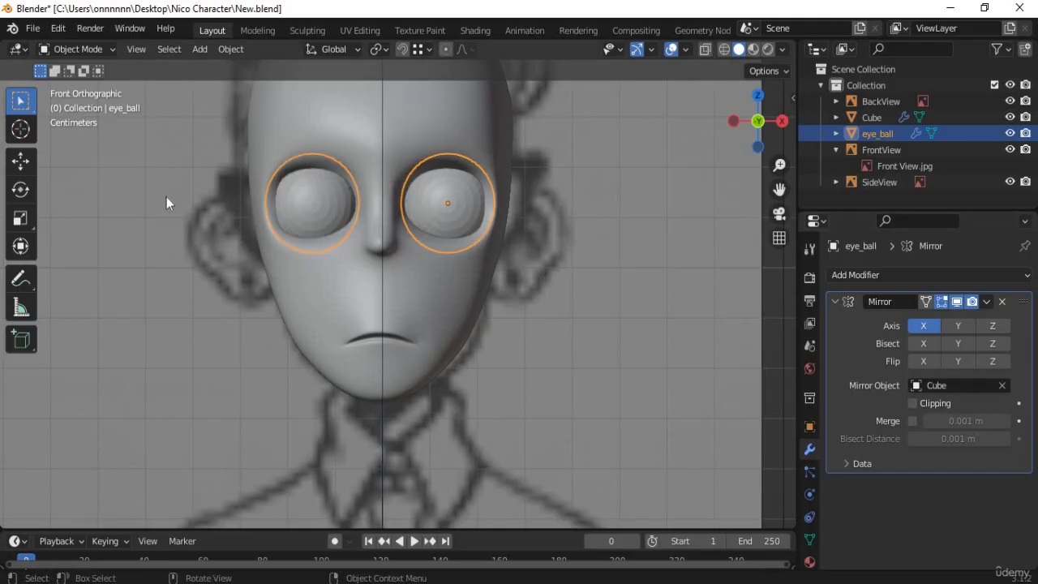
{"action": "left_click", "coordinate": [265, 322]}
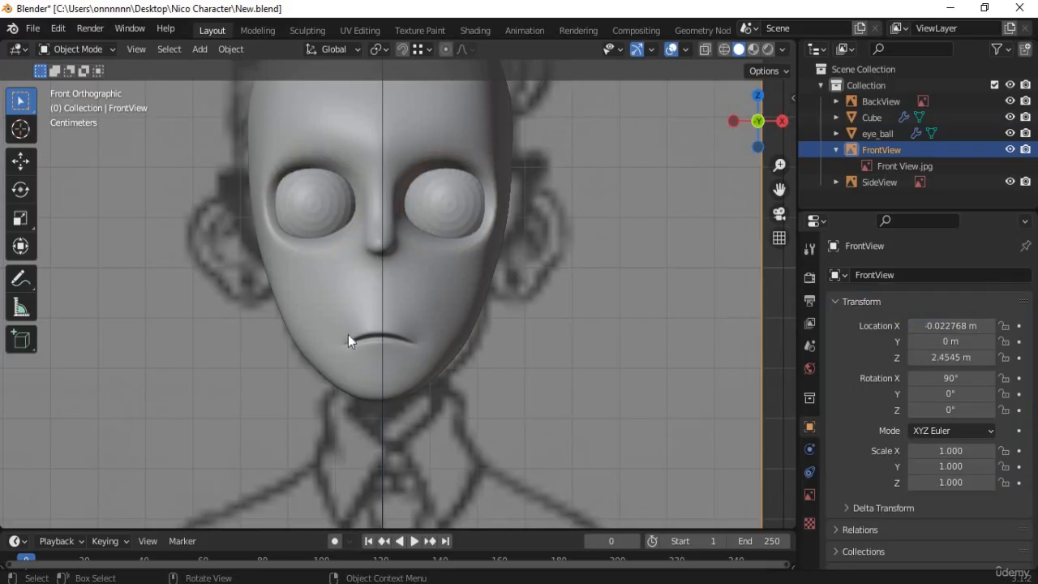
{"action": "scroll", "coordinate": [347, 340], "scroll_direction": "down", "scroll_amount": 4}
{"action": "scroll", "coordinate": [433, 317], "scroll_direction": "up", "scroll_amount": 2}
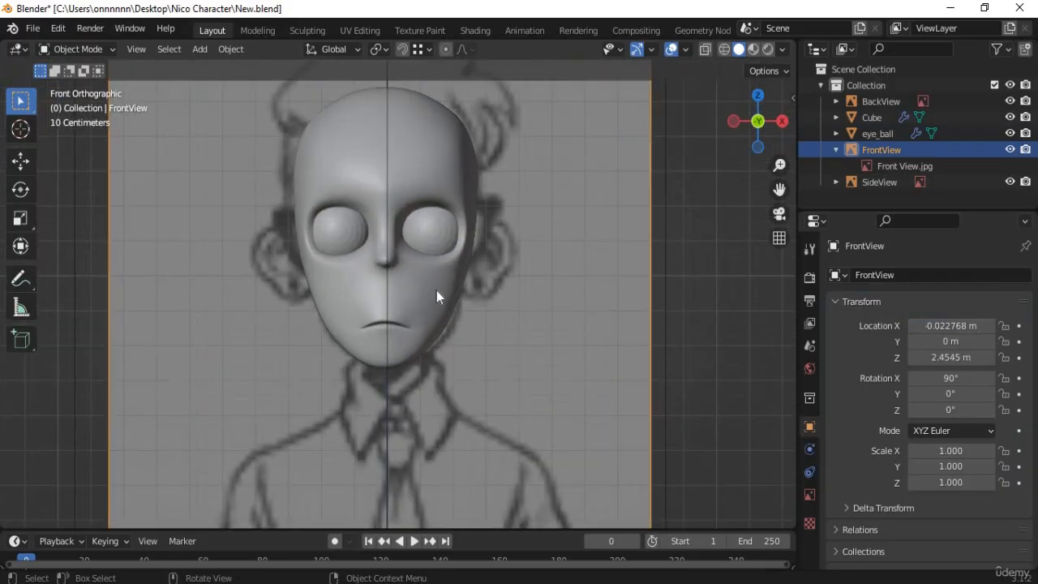
{"action": "left_click", "coordinate": [447, 288]}
{"action": "key", "text": "Tab"}
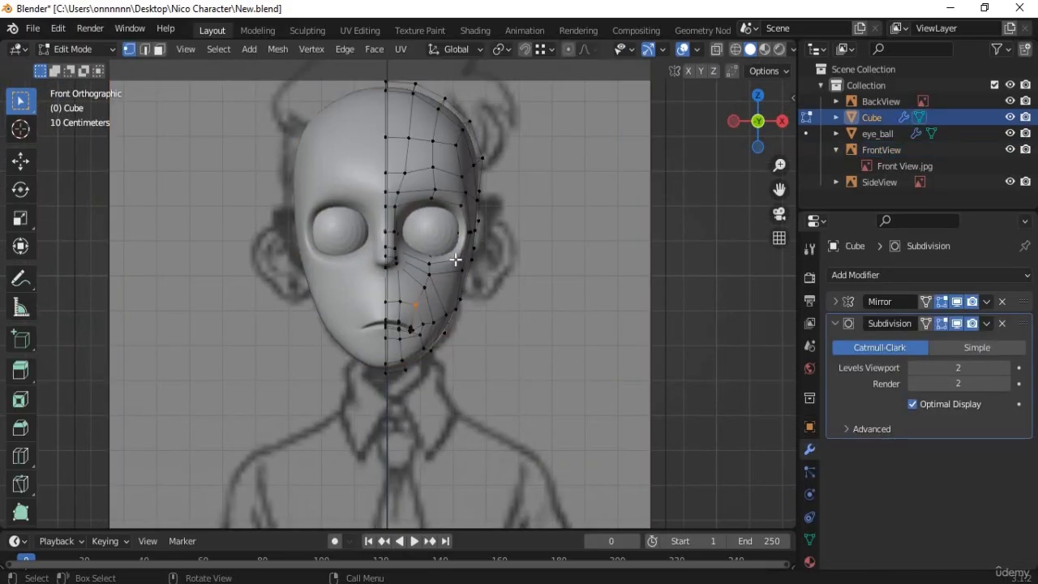
{"action": "scroll", "coordinate": [456, 259], "scroll_direction": "up", "scroll_amount": 2}
{"action": "middle_click_drag", "start_coordinate": [442, 307], "coordinate": [404, 268]}
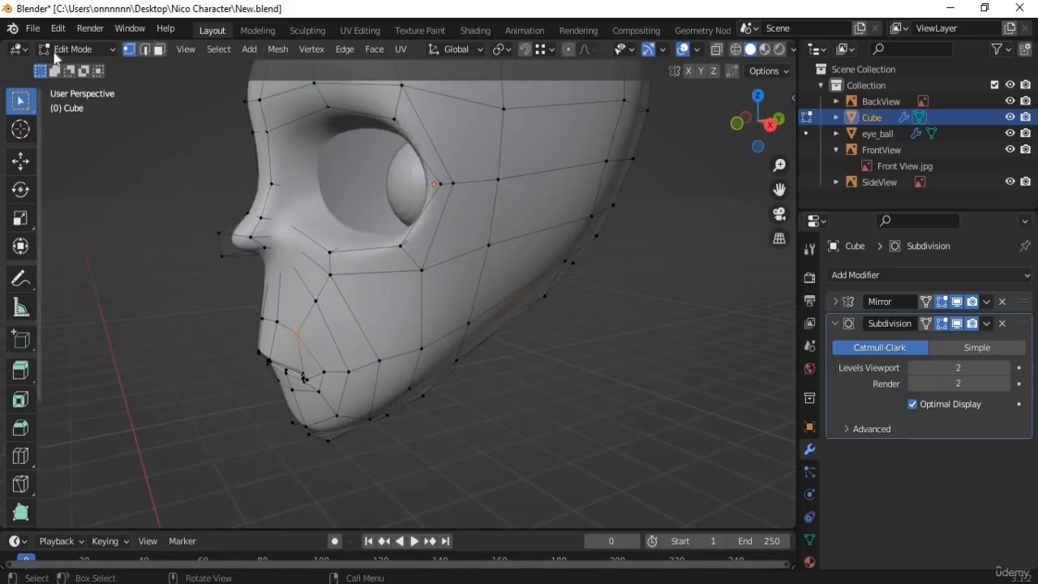
{"action": "left_click", "coordinate": [77, 49]}
{"action": "left_click", "coordinate": [66, 68]}
- Move the eyeball forward along the global Y axis into the eye socket in the right side view
{"action": "left_click", "coordinate": [404, 198]}
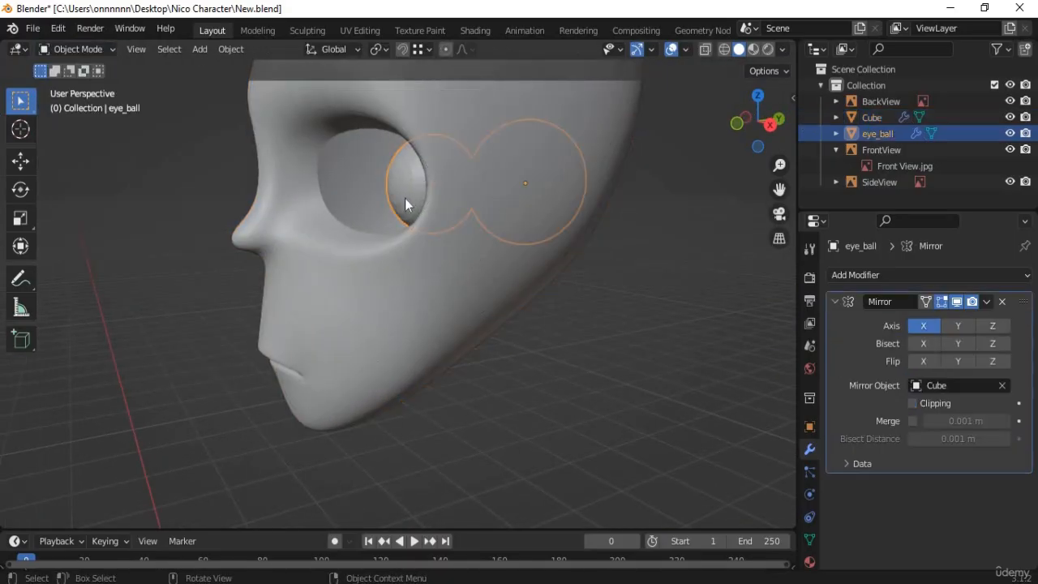
{"action": "key", "text": "KP_3"}
{"action": "key", "text": "g"}
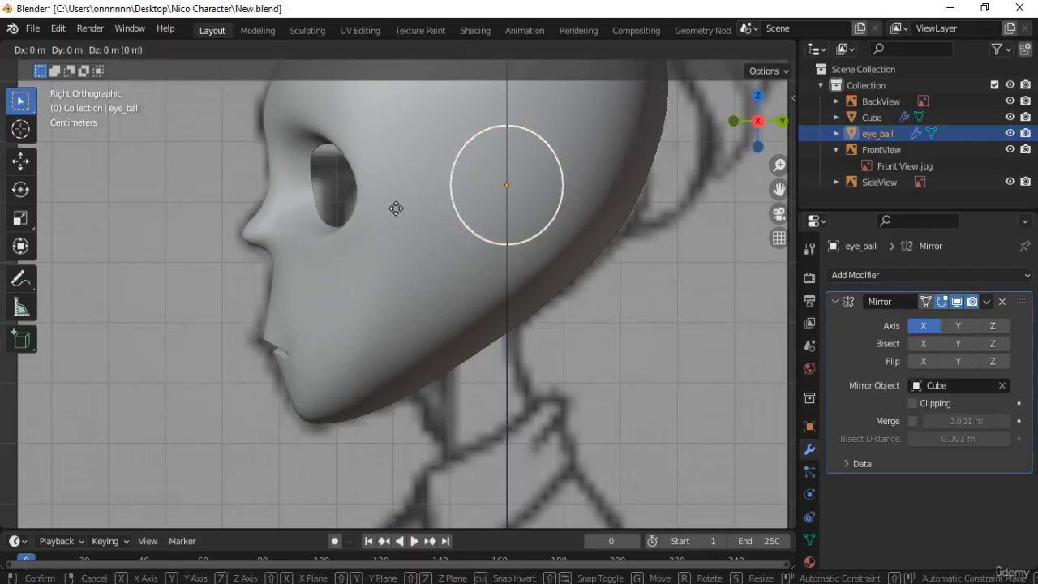
{"action": "key", "text": "y"}
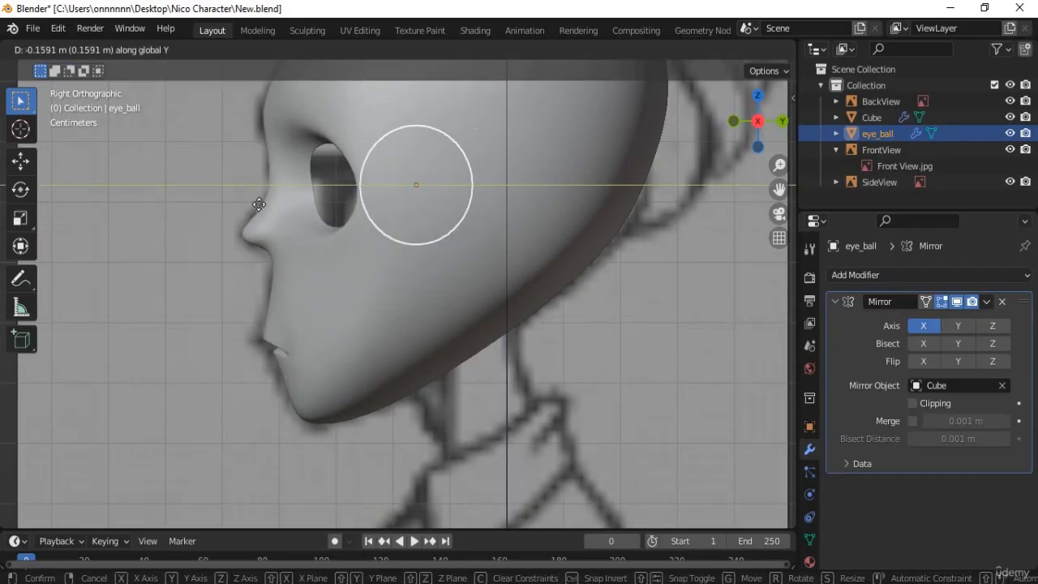
{"action": "left_click", "coordinate": [231, 204]}
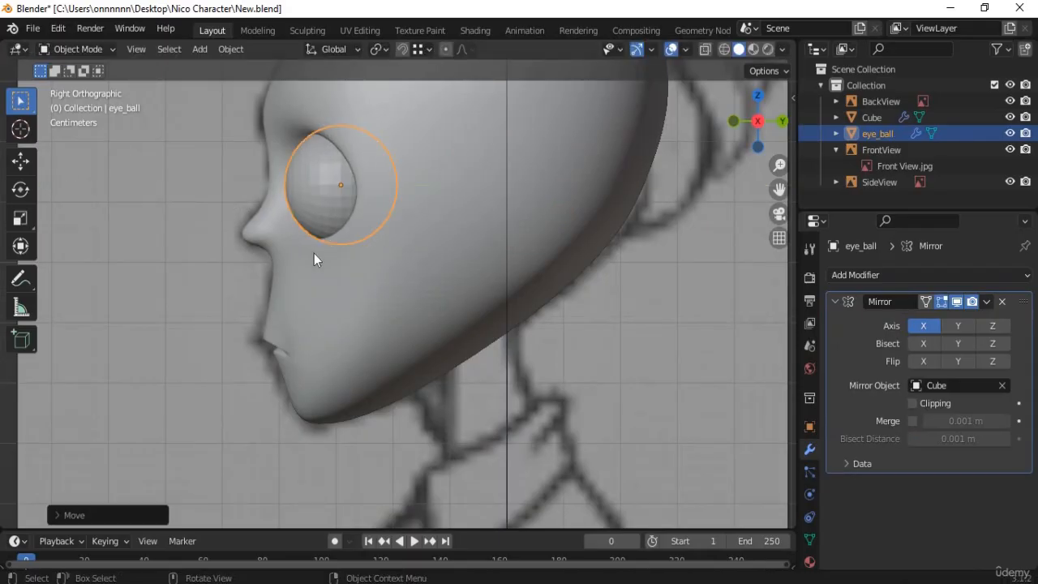
- Enlarge the eyeball slightly and move it about 0.025 m back along the global Y axis
{"action": "key", "text": "g"}
{"action": "key", "text": "x"}
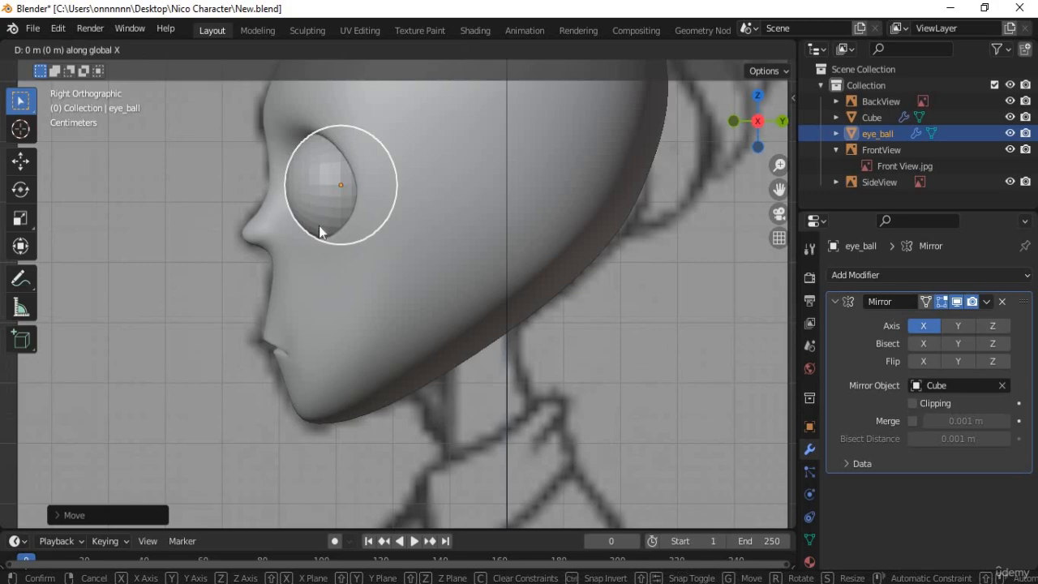
{"action": "left_click", "coordinate": [319, 225]}
{"action": "key", "text": "s"}
{"action": "left_click", "coordinate": [362, 246]}
{"action": "key", "text": "g"}
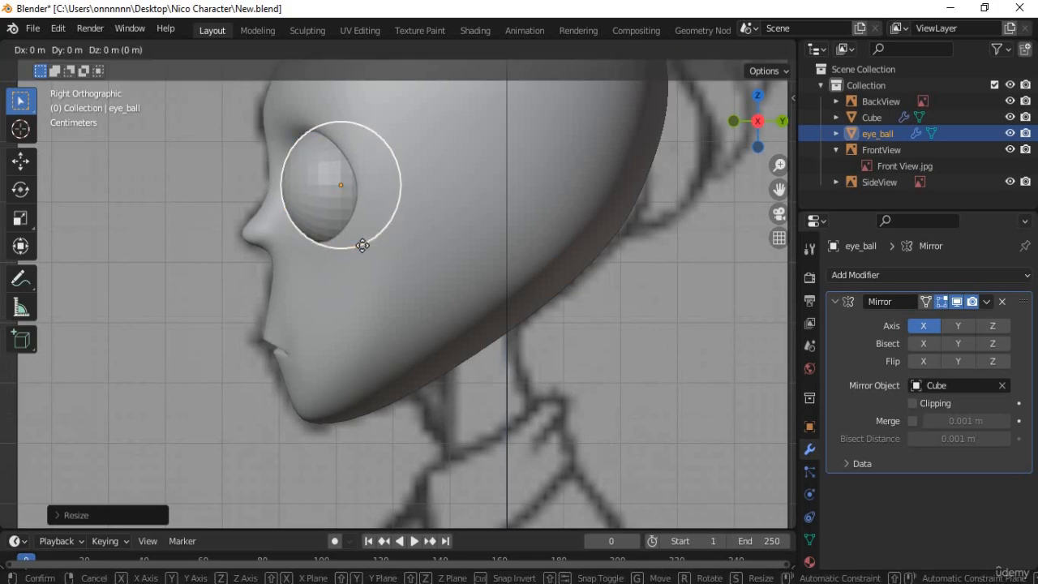
{"action": "key", "text": "x"}
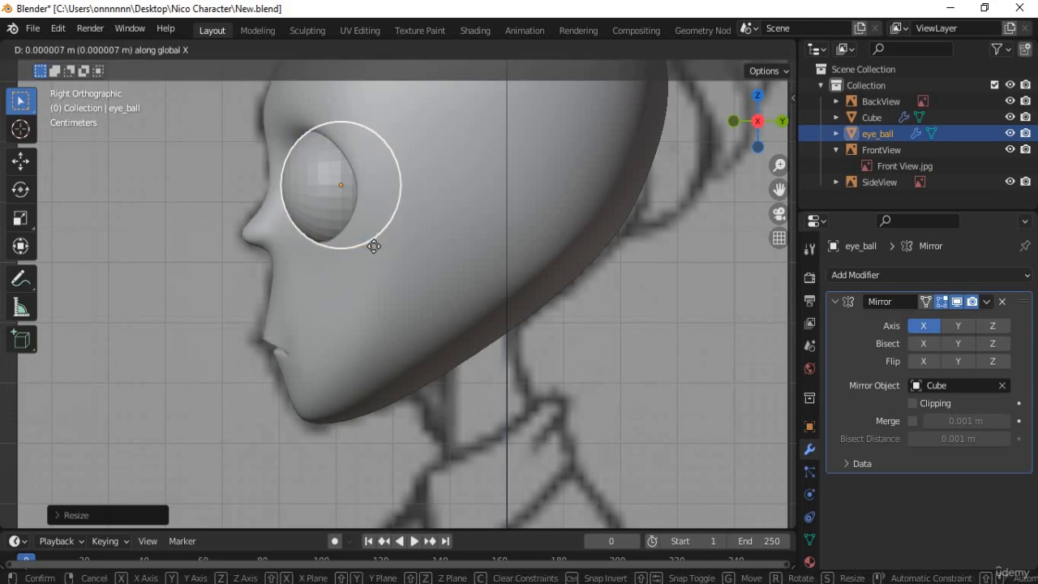
{"action": "key", "text": "y"}
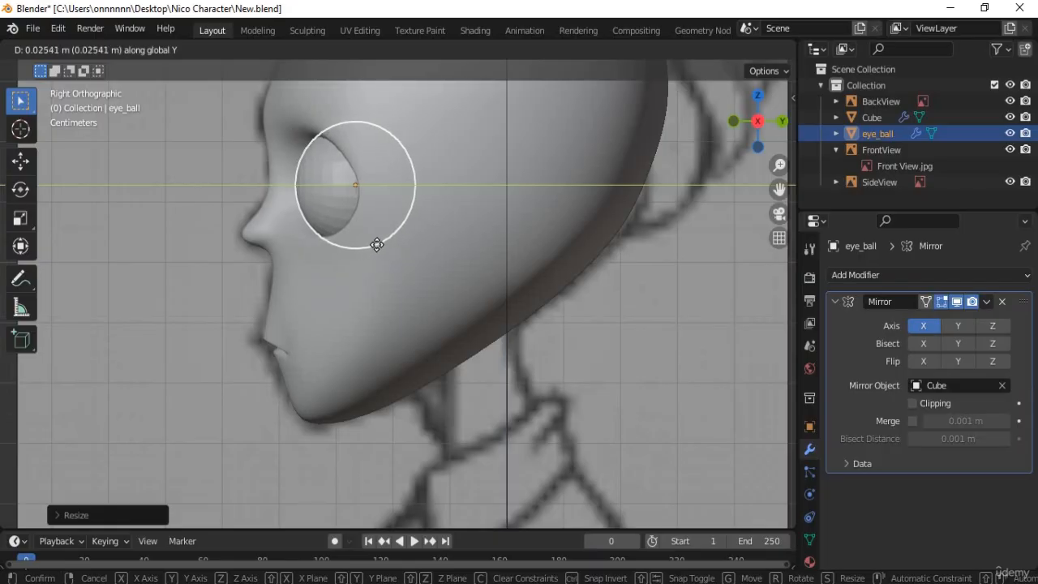
{"action": "left_click", "coordinate": [377, 244]}
- Enlarge the eyeball a little more and shift it slightly deeper into the head along the Y axis
{"action": "key", "text": "s"}
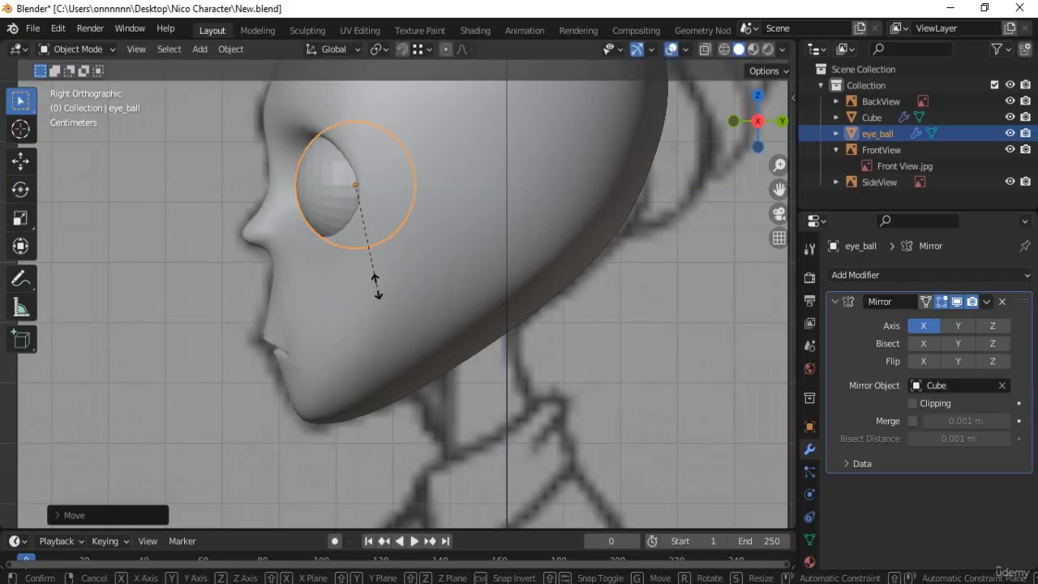
{"action": "left_click", "coordinate": [383, 293]}
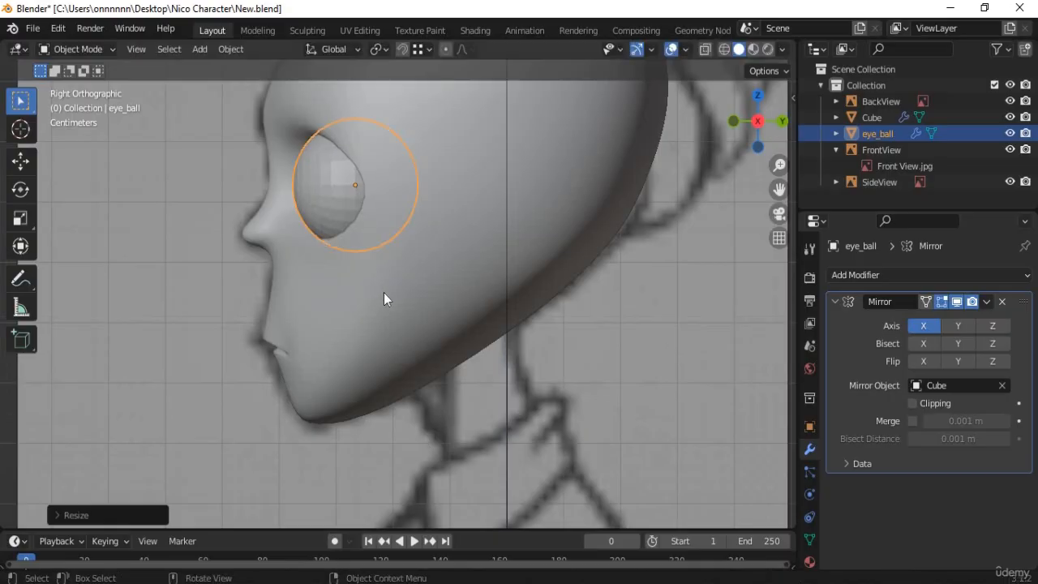
{"action": "key", "text": "g"}
{"action": "key", "text": "x"}
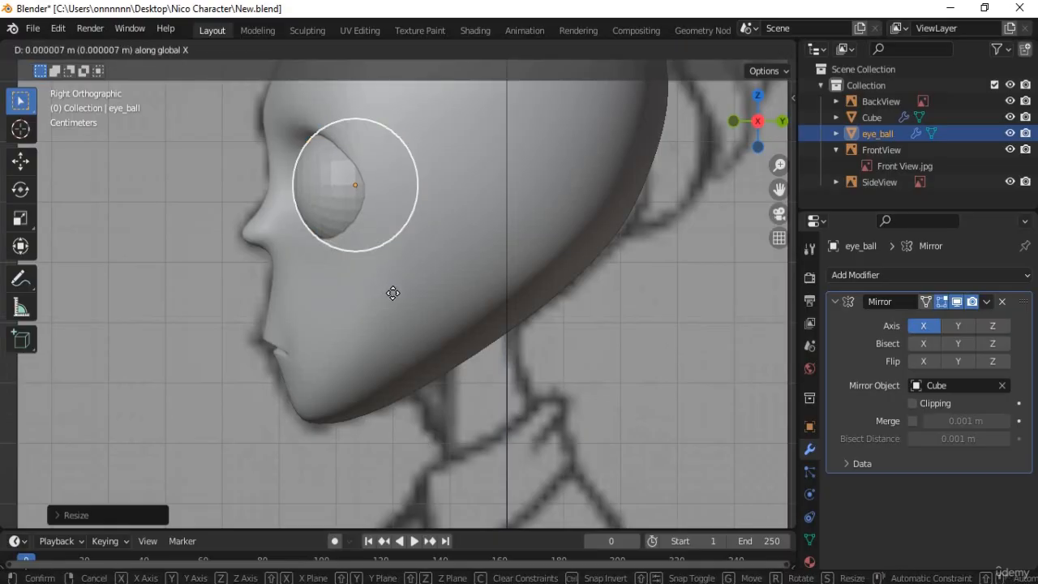
{"action": "left_click", "coordinate": [382, 287]}
{"action": "key", "text": "g"}
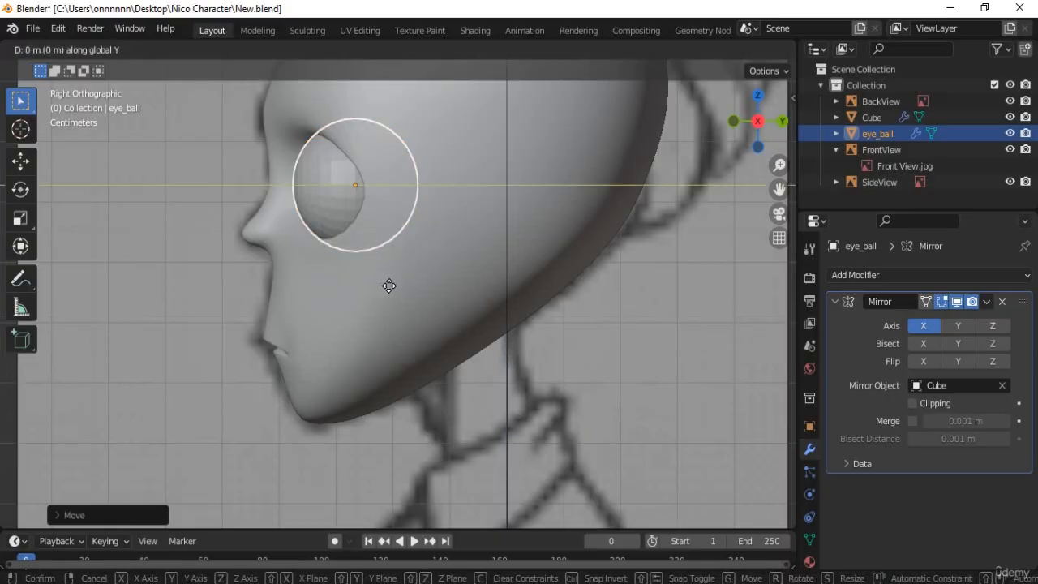
{"action": "key", "text": "y"}
- Scale the eyeball to about 0.947 and move it forward along the Y axis in the socket
{"action": "key", "text": "s"}
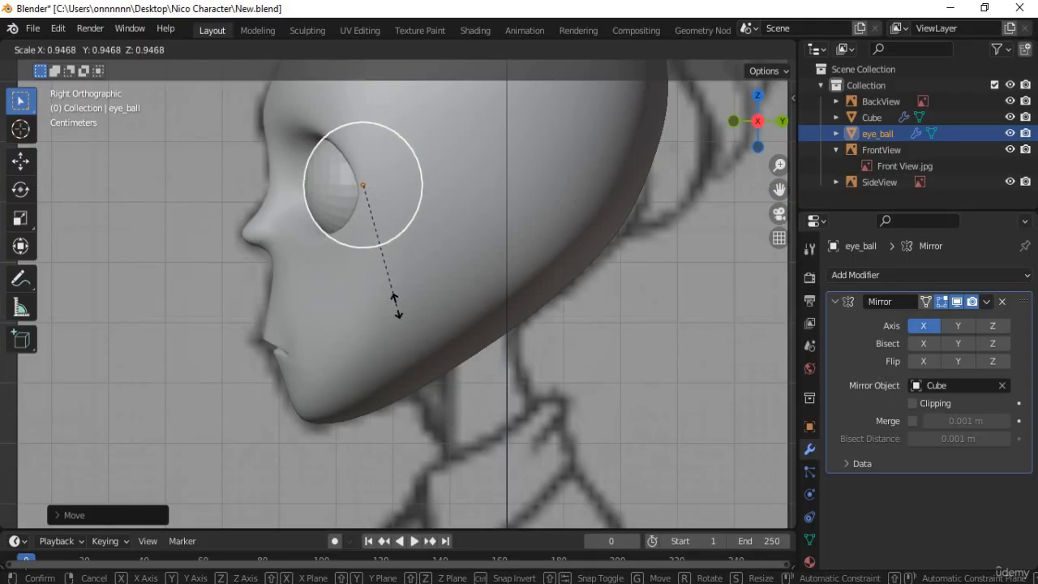
{"action": "left_click", "coordinate": [396, 306]}
{"action": "key", "text": "g"}
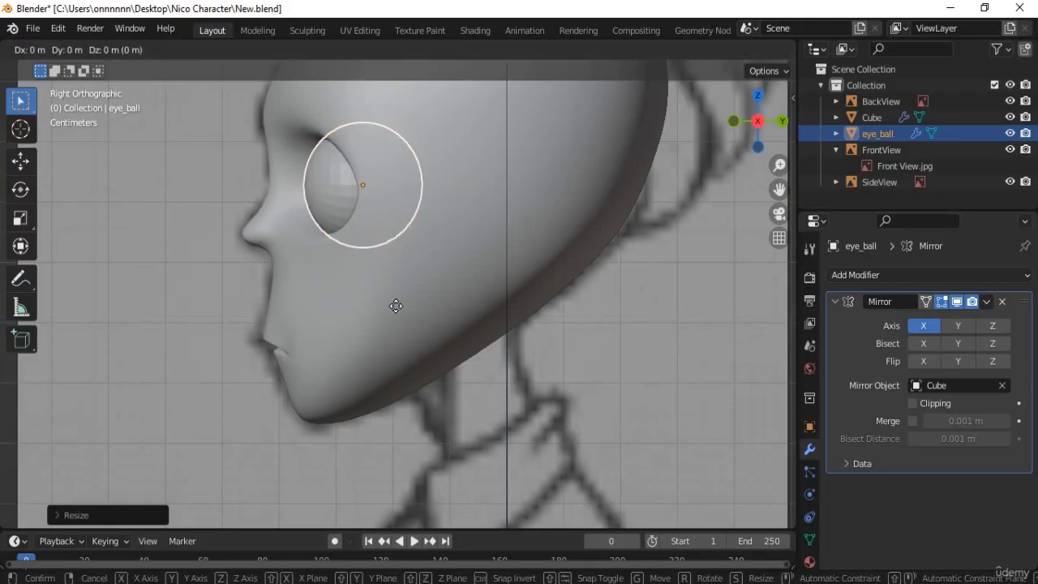
{"action": "key", "text": "y"}
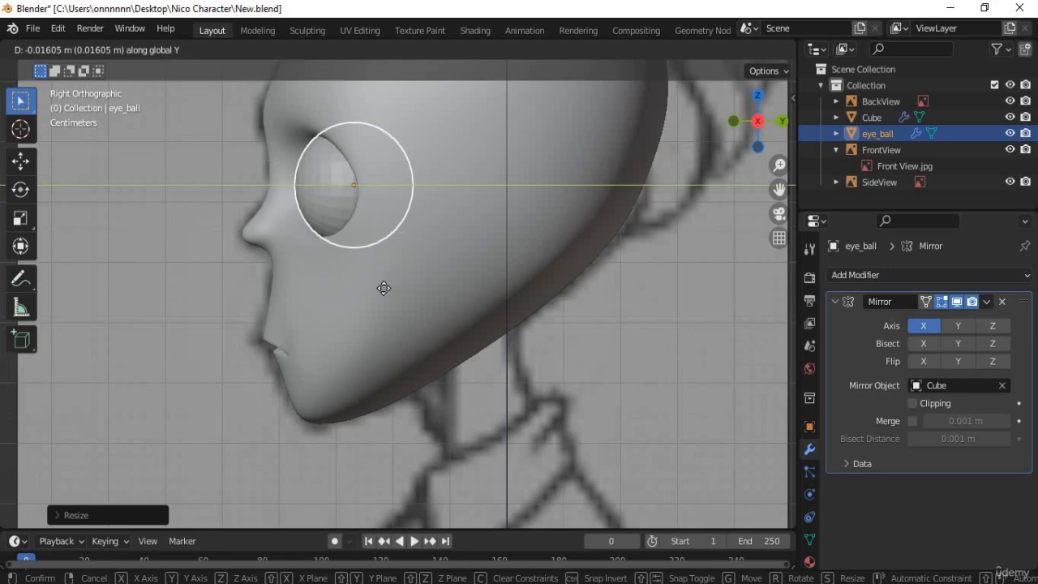
{"action": "left_click", "coordinate": [356, 301]}
- Shrink the eyeball slightly and move it about 0.013 m toward the nose along the global X axis
{"action": "middle_click_drag", "start_coordinate": [427, 304], "coordinate": [499, 355]}
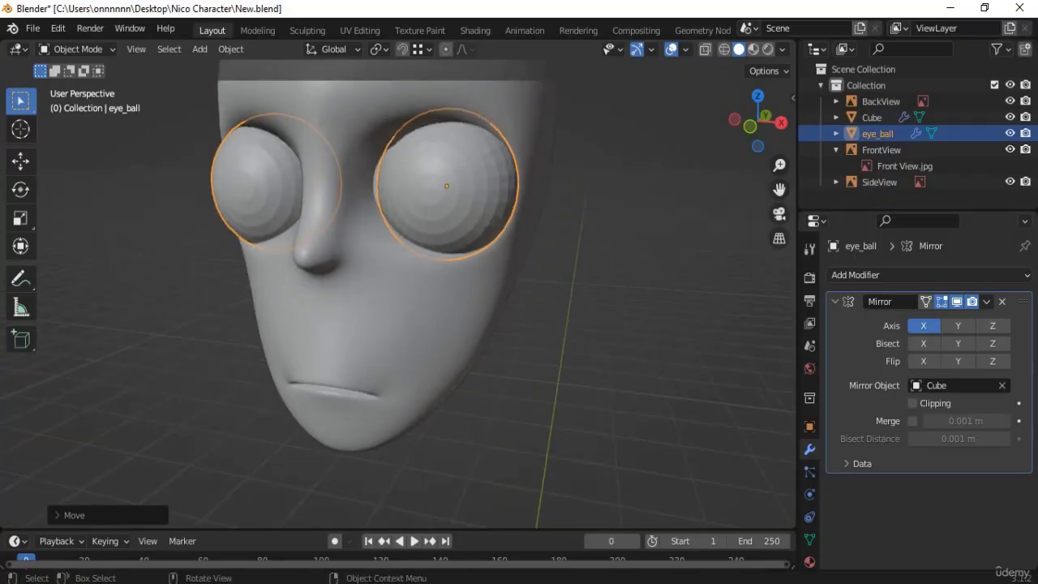
{"action": "key", "text": "s"}
{"action": "left_click", "coordinate": [509, 348]}
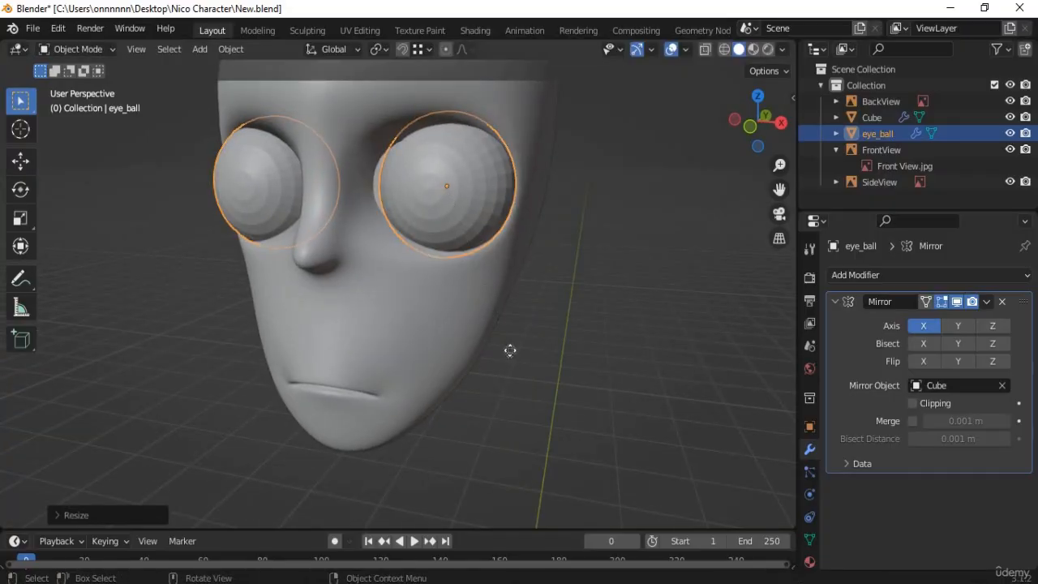
{"action": "key", "text": "g"}
{"action": "key", "text": "x"}
{"action": "key", "text": "Escape"}
{"action": "key", "text": "KP_1"}
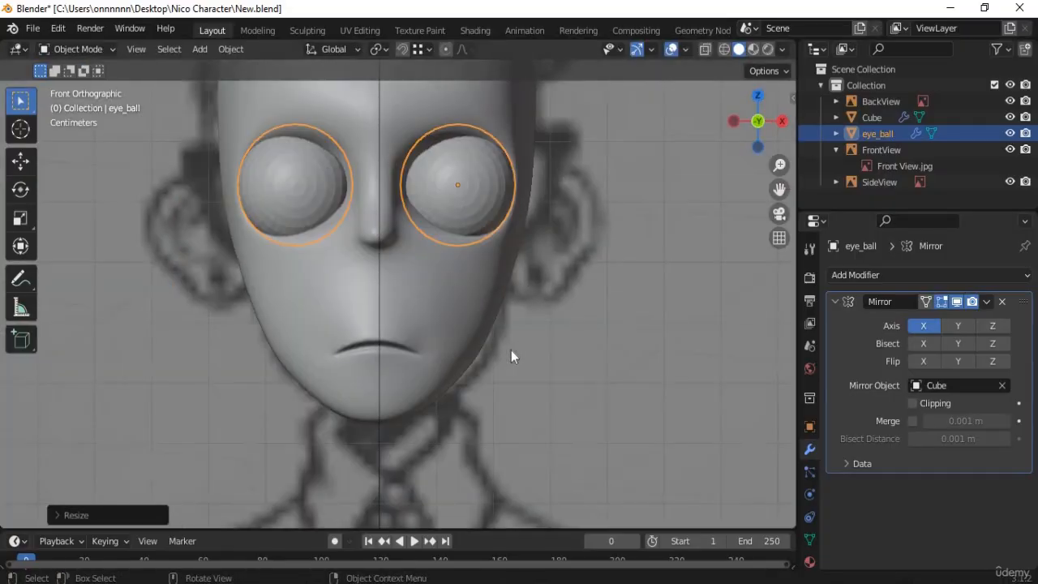
{"action": "mouse_move", "coordinate": [496, 364]}
{"action": "middle_mouse_down"}
{"action": "mouse_move", "coordinate": [475, 394]}
{"action": "mouse_move", "coordinate": [484, 378]}
{"action": "middle_mouse_up"}
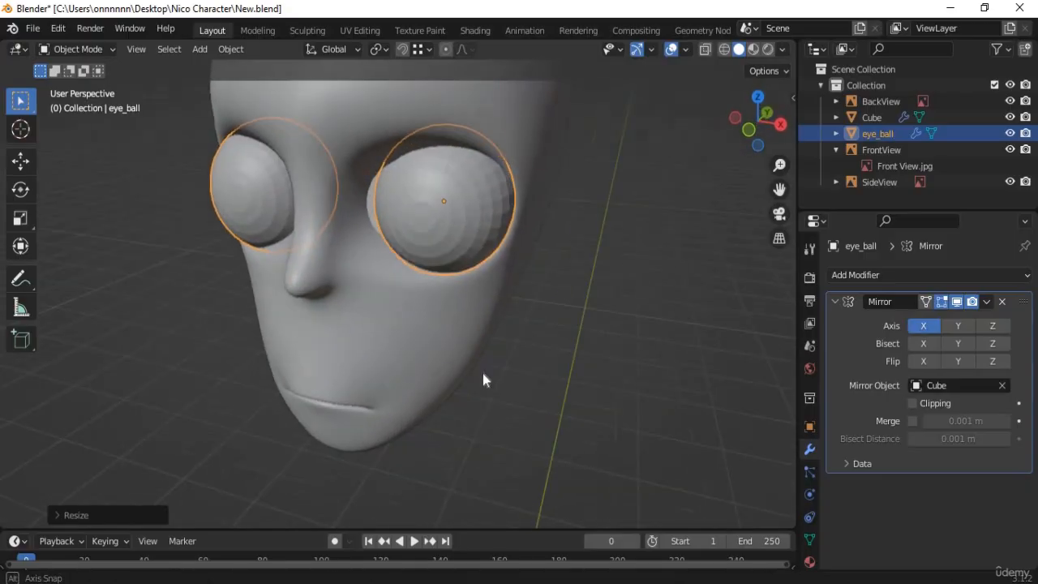
{"action": "key", "text": "g"}
{"action": "key", "text": "x"}
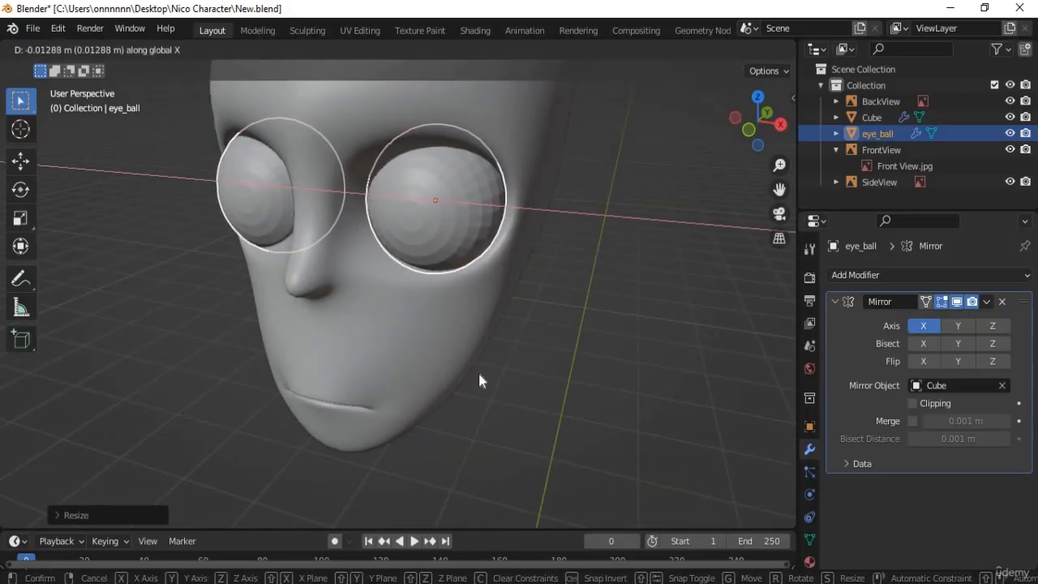
{"action": "left_click", "coordinate": [484, 369]}
- Enlarge the eyeball slightly to fill the socket and deselect it to check the fit from the front
{"action": "middle_click_drag", "start_coordinate": [500, 347], "coordinate": [502, 347]}
{"action": "key", "text": "s"}
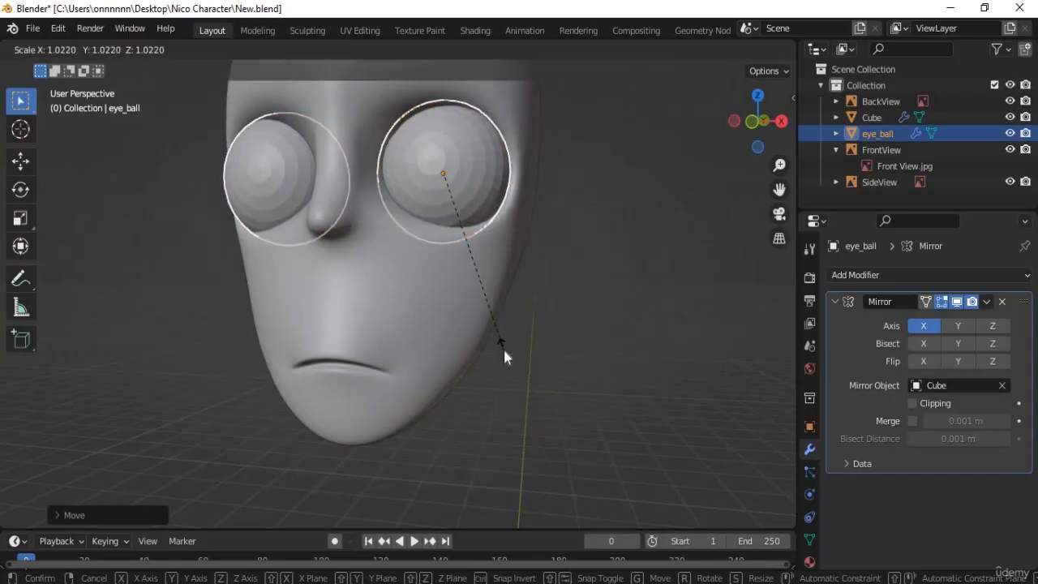
{"action": "left_click", "coordinate": [482, 397]}
{"action": "middle_click_drag", "start_coordinate": [481, 396], "coordinate": [427, 294]}
{"action": "left_click", "coordinate": [519, 384]}
{"action": "scroll", "coordinate": [510, 385], "scroll_direction": "down", "scroll_amount": 4}
{"action": "scroll", "coordinate": [421, 337], "scroll_direction": "up", "scroll_amount": 3}
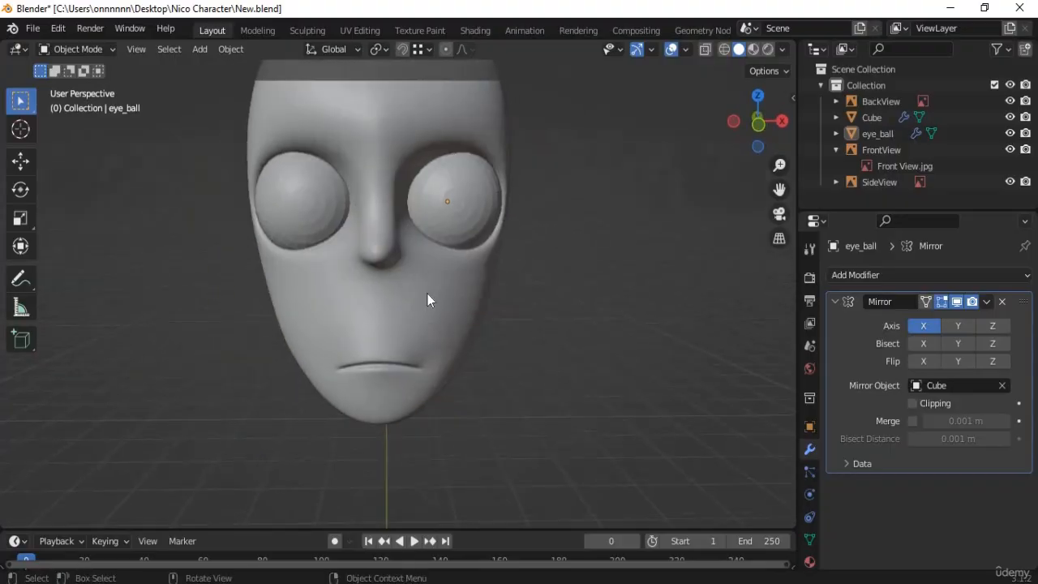
- Edit the head mesh and nudge the cheek vertex below the eye socket slightly forward
{"action": "left_click", "coordinate": [427, 295]}
{"action": "key", "text": "Tab"}
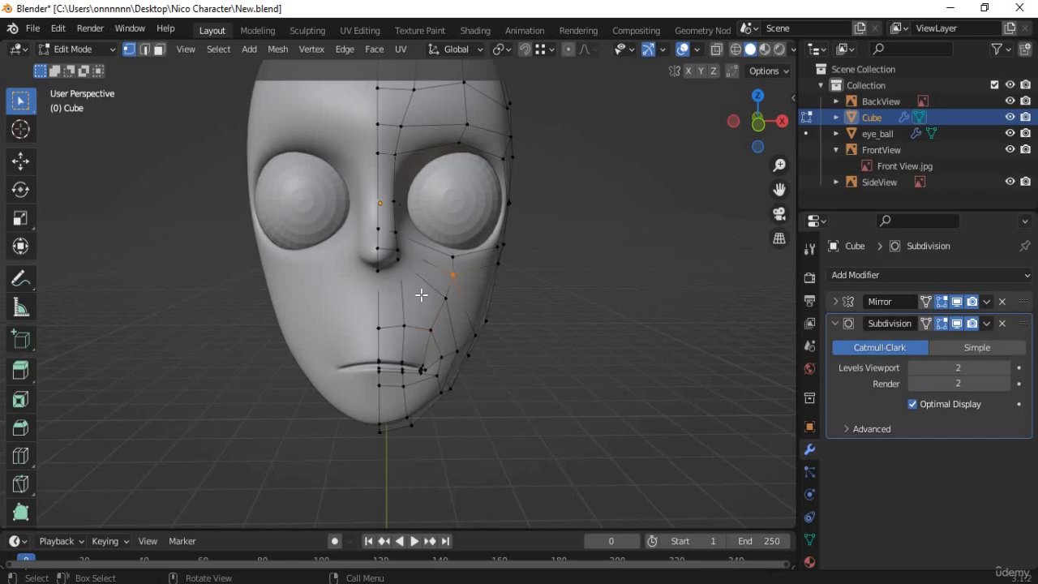
{"action": "middle_click_drag", "start_coordinate": [419, 292], "coordinate": [299, 288]}
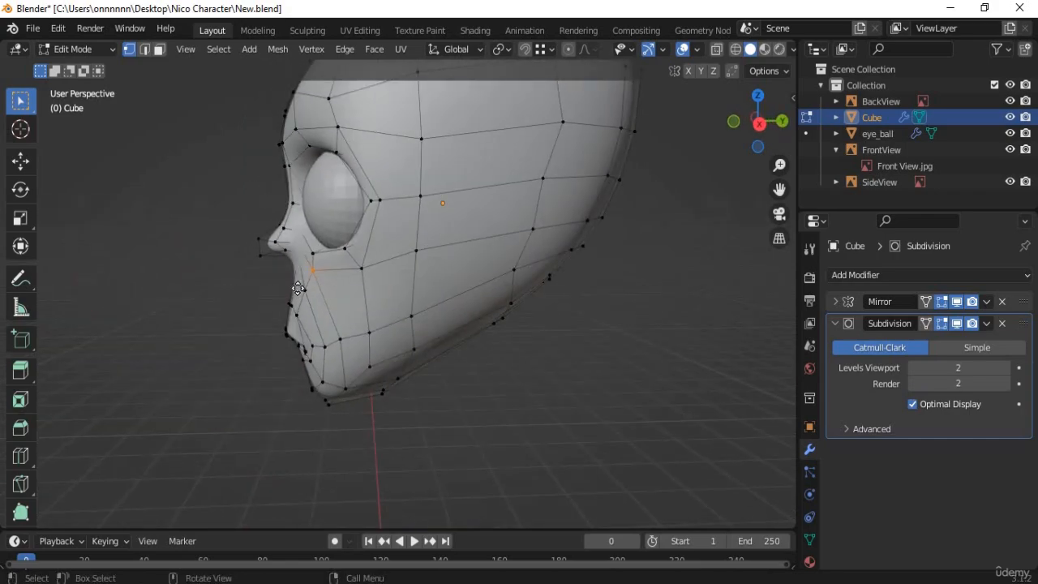
{"action": "key", "text": "g"}
{"action": "left_click", "coordinate": [296, 288]}
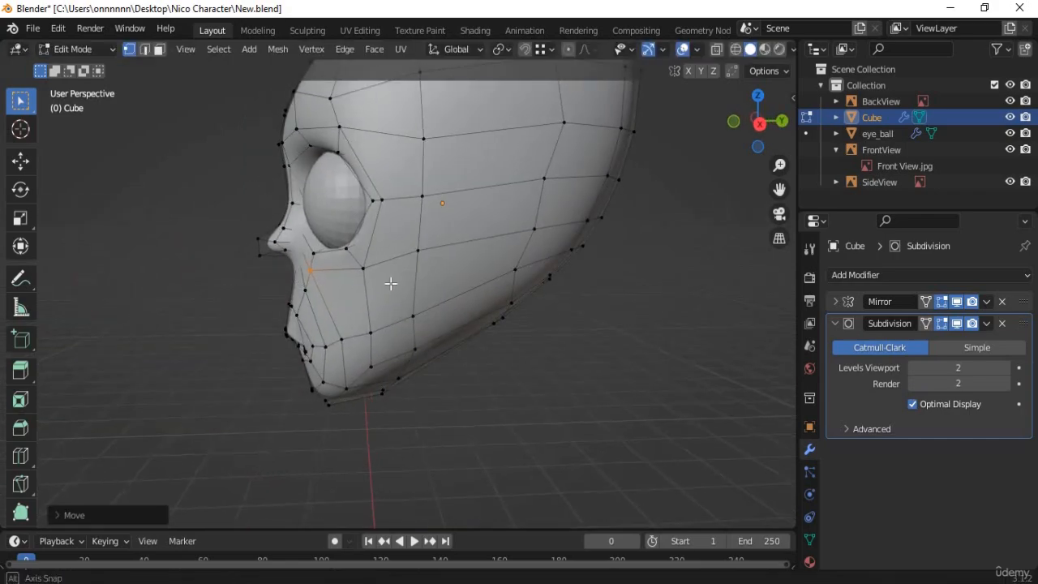
- Slide the outer-ring vertex beside the outer corner of the eye socket along its edge toward the eye
{"action": "middle_click_drag", "start_coordinate": [390, 284], "coordinate": [420, 172]}
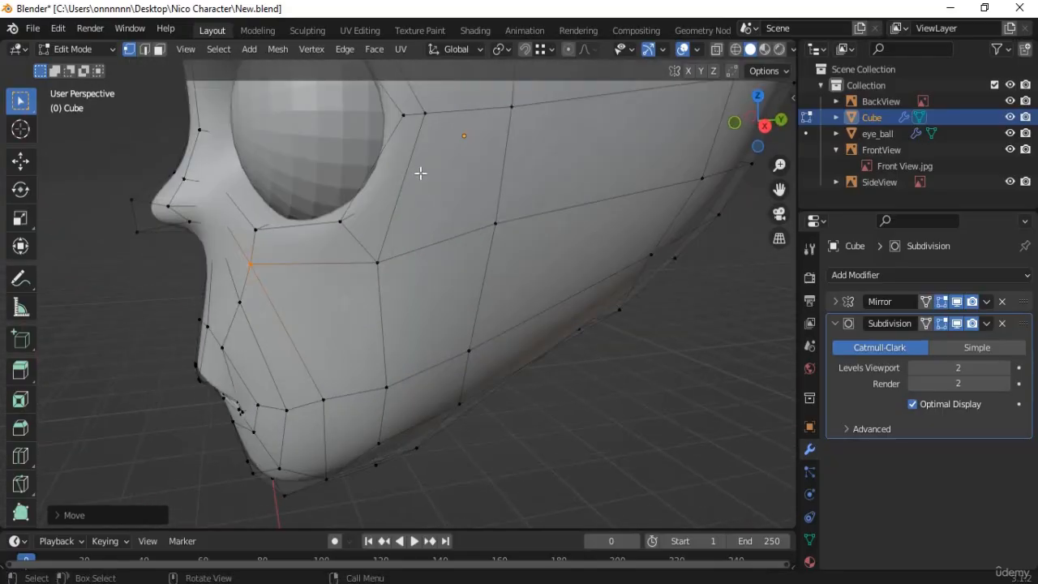
{"action": "middle_click_drag", "start_coordinate": [392, 298], "coordinate": [364, 415], "text": "shift"}
{"action": "left_click_drag", "start_coordinate": [392, 285], "coordinate": [376, 344]}
{"action": "key", "text": "g"}
{"action": "key", "text": "g"}
{"action": "left_click", "coordinate": [348, 323]}
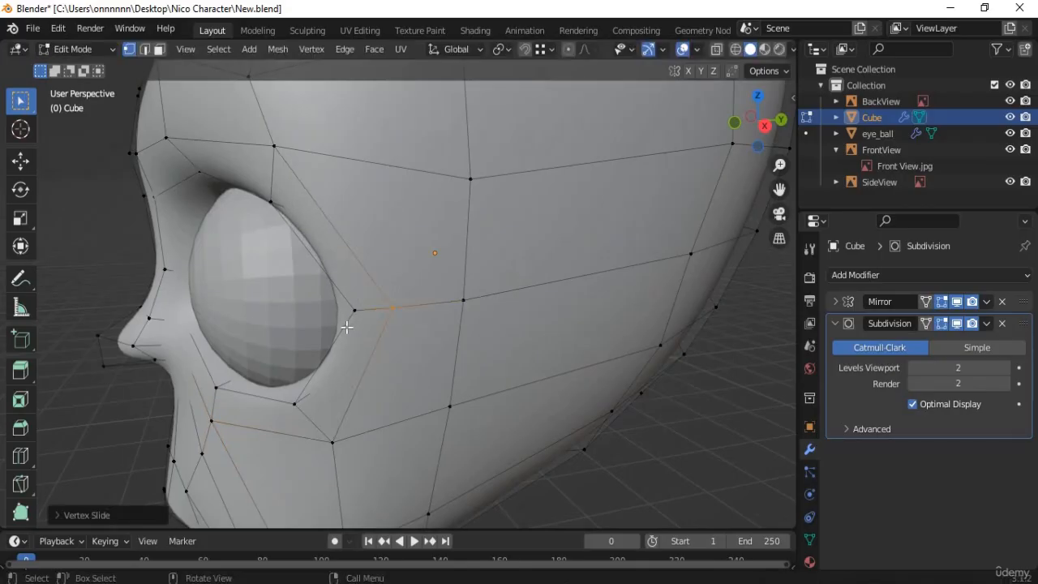
- Slide the inner-ring vertex at the outer corner of the eye socket along its edge and adjust its position freely
{"action": "key", "text": "g"}
{"action": "key", "text": "g"}
{"action": "left_click", "coordinate": [359, 317]}
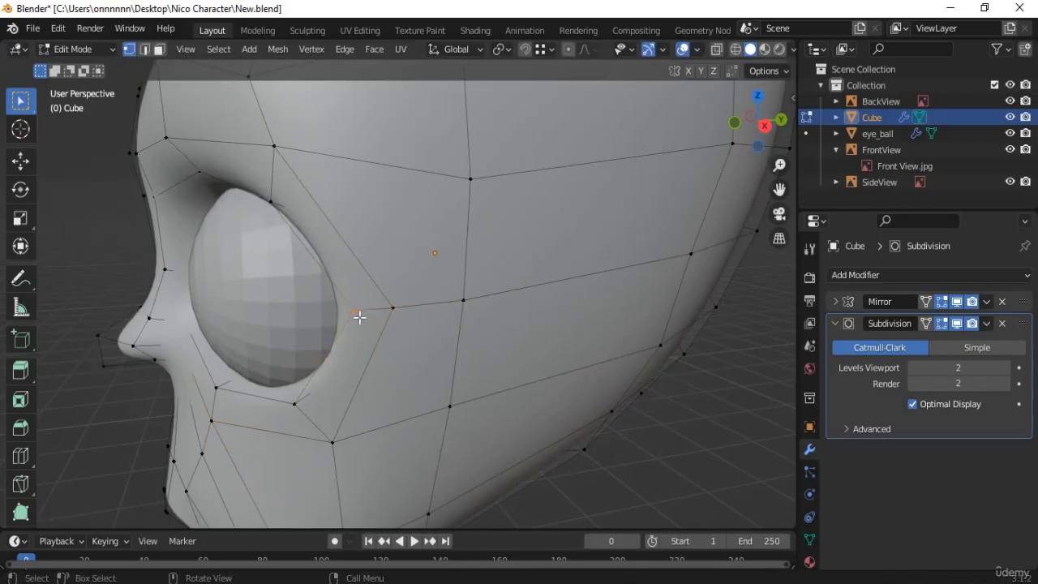
{"action": "key", "text": "g"}
{"action": "key", "text": "g"}
{"action": "left_click", "coordinate": [370, 317]}
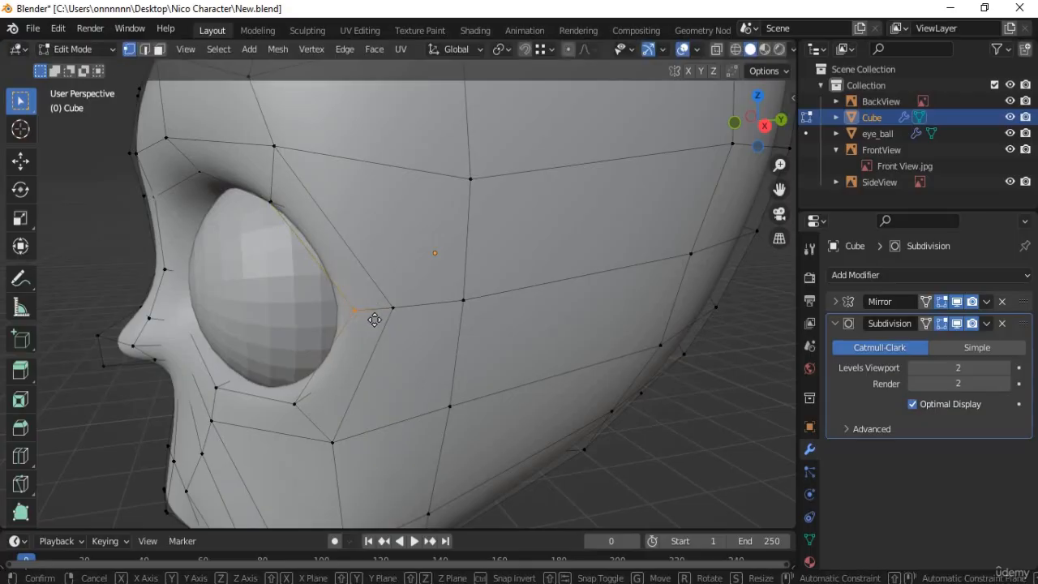
{"action": "key", "text": "g"}
{"action": "left_click", "coordinate": [396, 339]}
- Move the outer-corner vertex of the eye socket about 0.008 m toward the eyeball along the global X axis
{"action": "middle_click_drag", "start_coordinate": [396, 338], "coordinate": [607, 288]}
{"action": "key", "text": "g"}
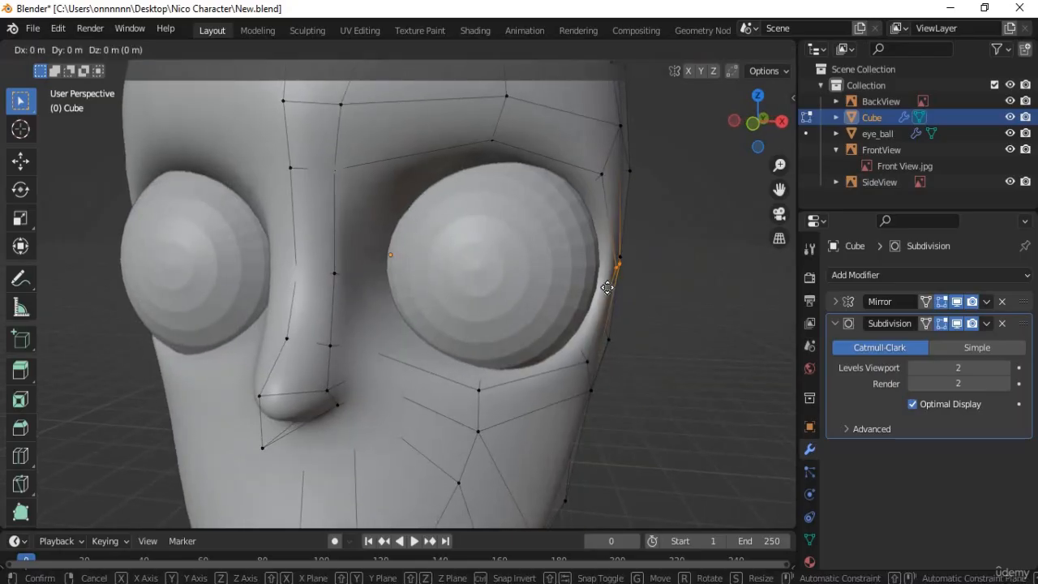
{"action": "key", "text": "x"}
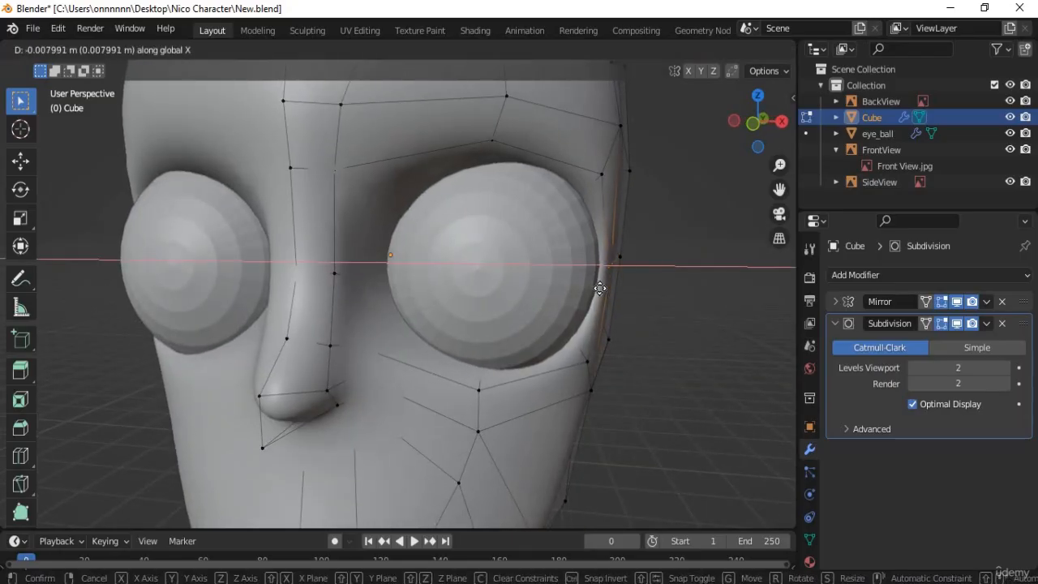
{"action": "left_click", "coordinate": [601, 288]}
{"action": "scroll", "coordinate": [410, 281], "scroll_direction": "down", "scroll_amount": 2}
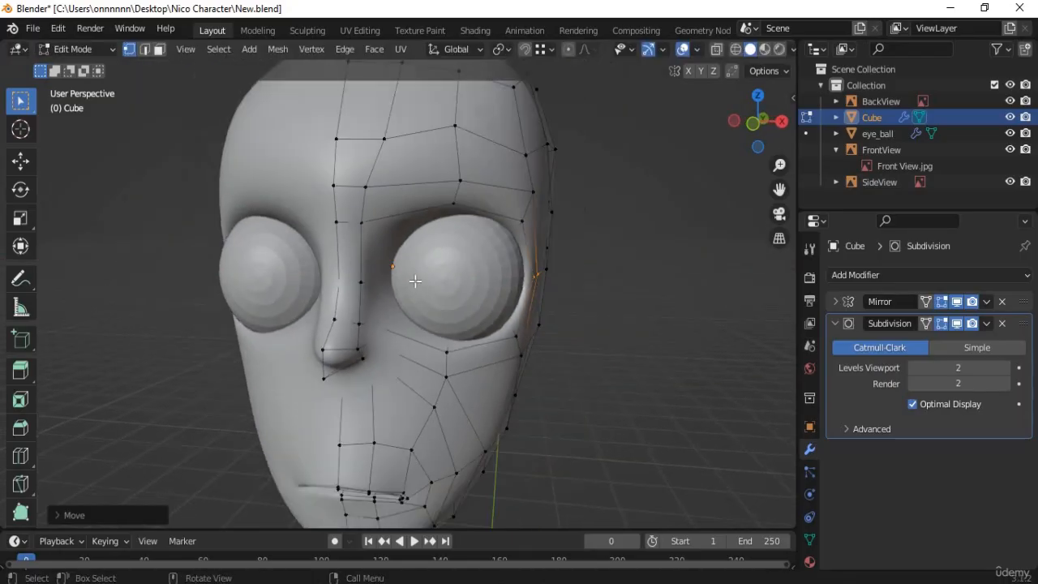
{"action": "scroll", "coordinate": [413, 283], "scroll_direction": "up", "scroll_amount": 2}
{"action": "middle_click_drag", "start_coordinate": [449, 263], "coordinate": [370, 214], "text": "shift"}
{"action": "left_click_drag", "start_coordinate": [389, 206], "coordinate": [376, 231]}
{"action": "key", "text": "alt+z"}
{"action": "mouse_move", "coordinate": [355, 253]}
{"action": "middle_mouse_down"}
{"action": "mouse_move", "coordinate": [301, 254]}
{"action": "mouse_move", "coordinate": [450, 260]}
{"action": "mouse_move", "coordinate": [341, 256]}
{"action": "mouse_move", "coordinate": [398, 251]}
{"action": "middle_mouse_up"}
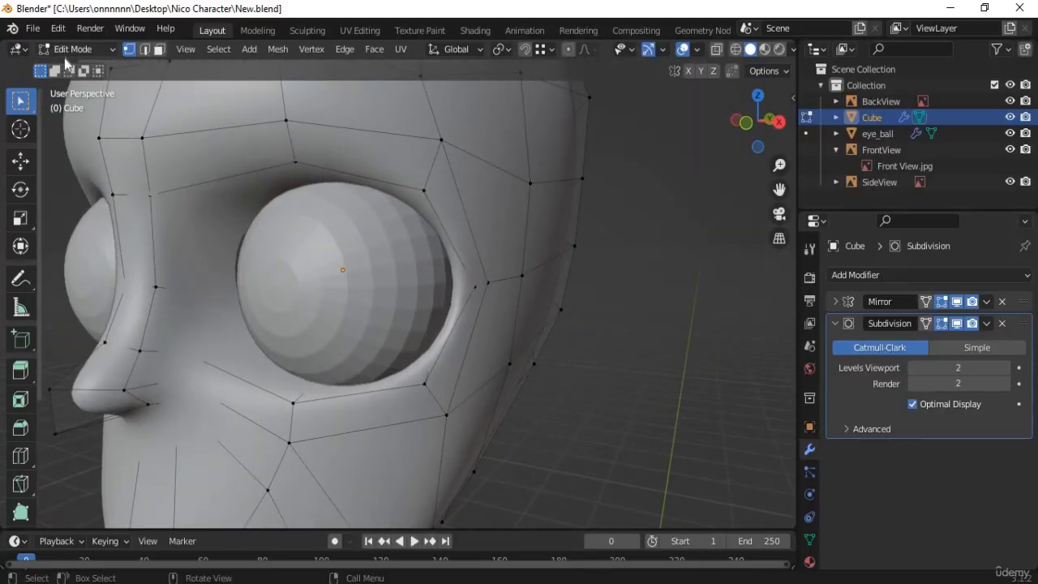
- Return to Object Mode, select the eyeball and move it about 0.004 m toward the nose along the global X axis
{"action": "left_click", "coordinate": [68, 51]}
{"action": "left_click", "coordinate": [82, 68]}
{"action": "left_click", "coordinate": [292, 291]}
{"action": "middle_click_drag", "start_coordinate": [290, 288], "coordinate": [244, 252]}
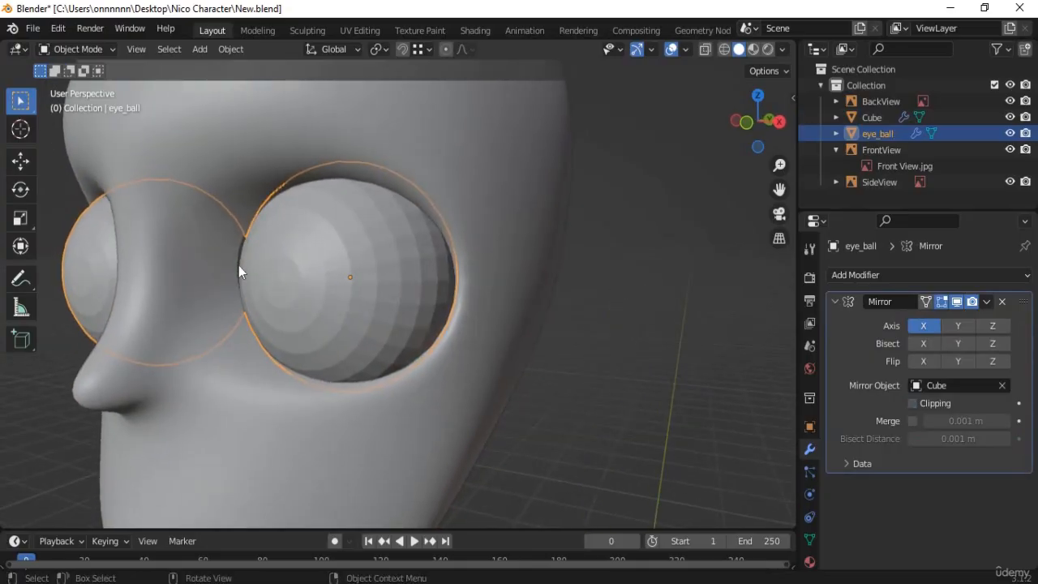
{"action": "key", "text": "g"}
{"action": "key", "text": "x"}
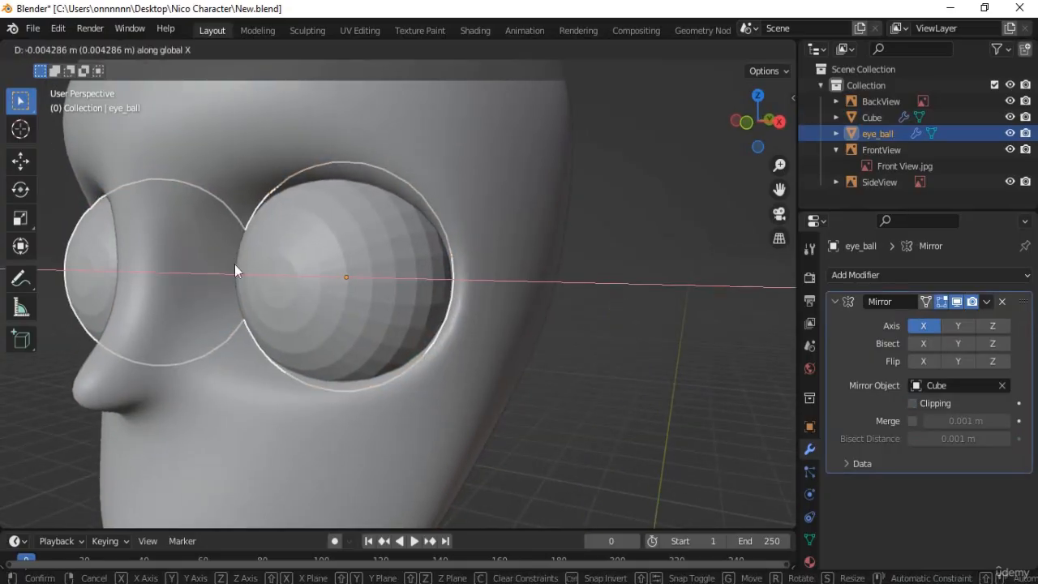
{"action": "left_click", "coordinate": [234, 266]}
{"action": "middle_click_drag", "start_coordinate": [390, 320], "coordinate": [396, 319]}
{"action": "scroll", "coordinate": [395, 320], "scroll_direction": "down", "scroll_amount": 4}
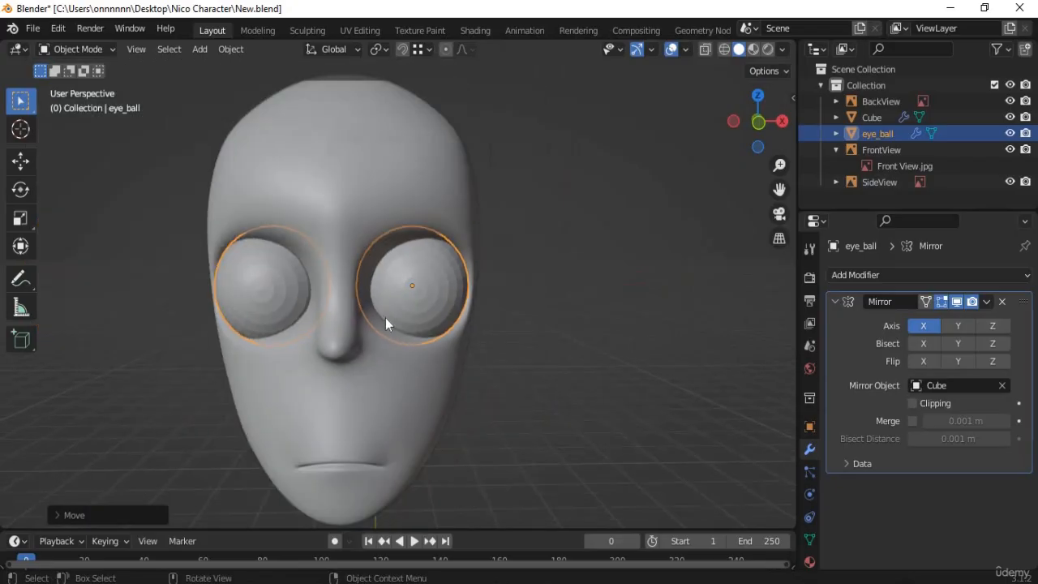
- Adjust the depth of the eyeball in its socket by moving it along the global Y axis
{"action": "middle_click_drag", "start_coordinate": [427, 354], "coordinate": [341, 388]}
{"action": "key", "text": "g"}
{"action": "key", "text": "x"}
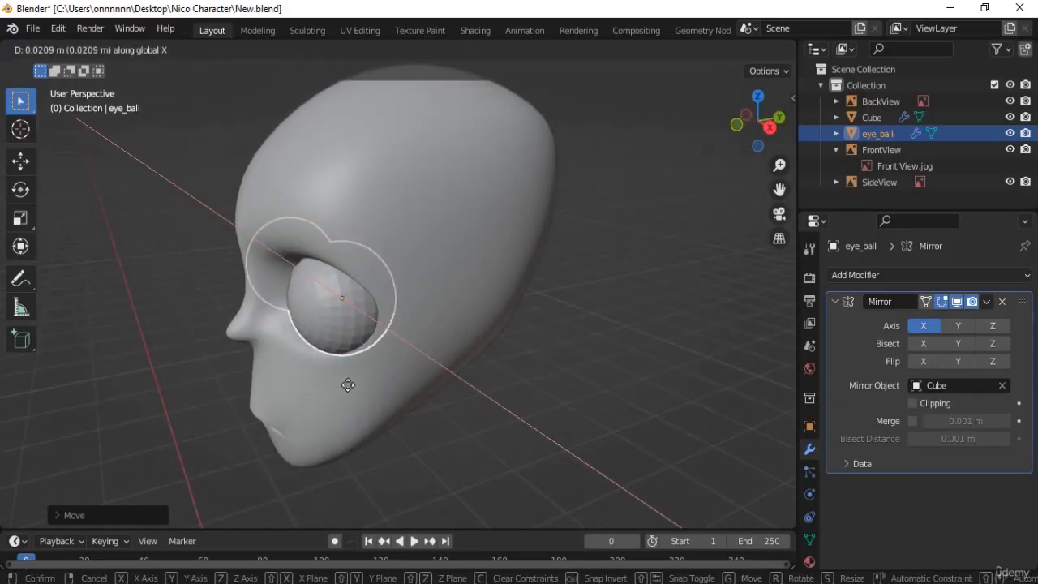
{"action": "key", "text": "y"}
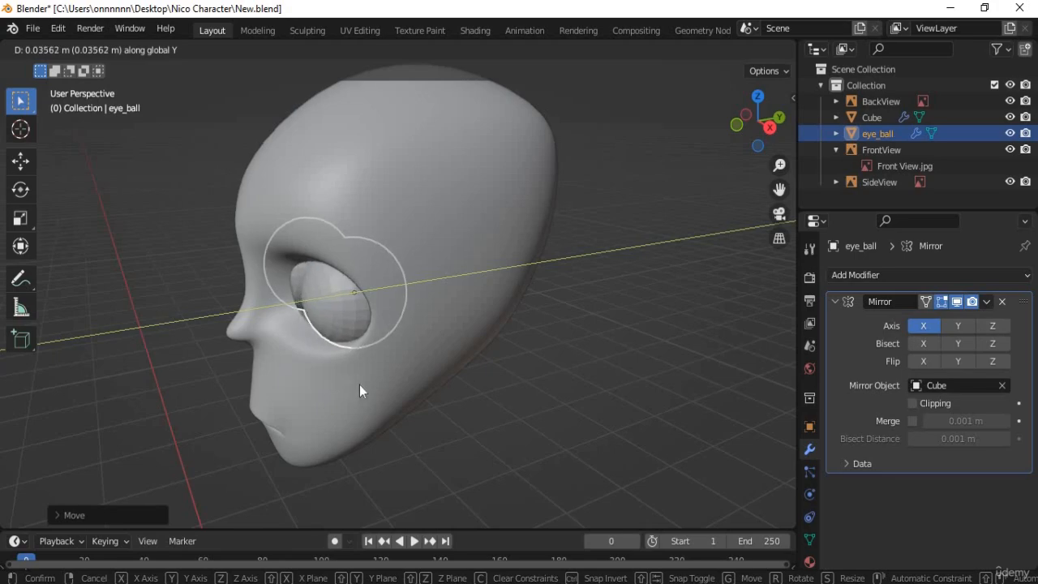
{"action": "left_click", "coordinate": [359, 386]}
{"action": "middle_click_drag", "start_coordinate": [351, 387], "coordinate": [350, 363]}
- Edit the head mesh, select the innermost edge loop of the eye socket and scale it to about 0.54
{"action": "left_click", "coordinate": [415, 275]}
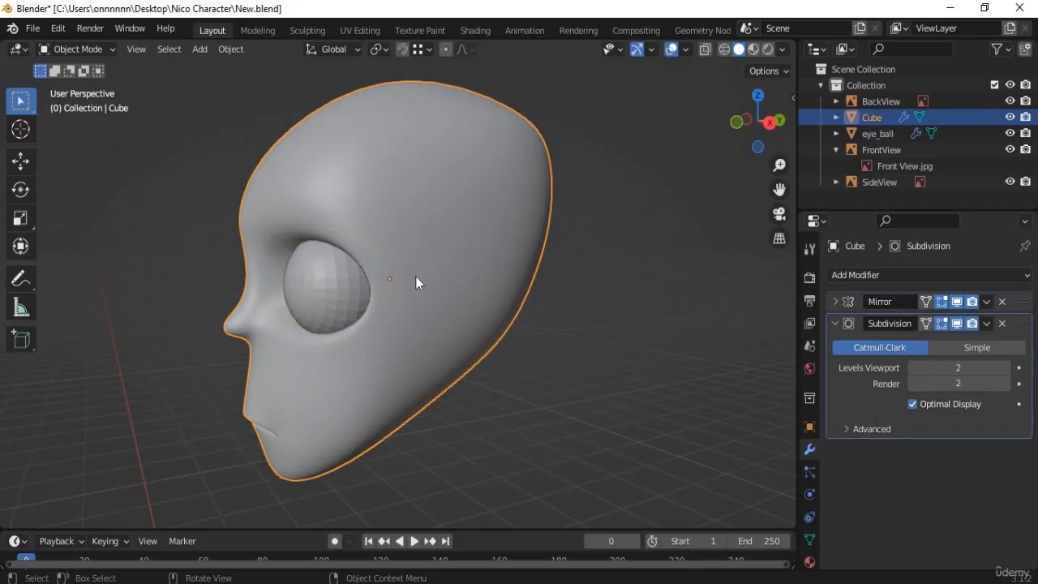
{"action": "key", "text": "Tab"}
{"action": "scroll", "coordinate": [371, 313], "scroll_direction": "up", "scroll_amount": 4}
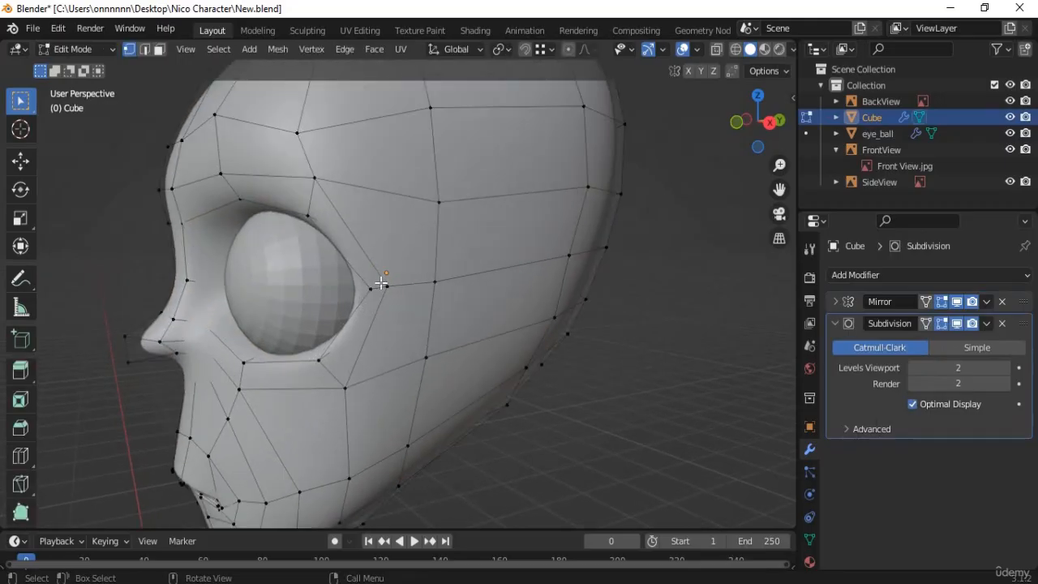
{"action": "middle_click_drag", "start_coordinate": [429, 284], "coordinate": [171, 89]}
{"action": "key", "text": "alt+z"}
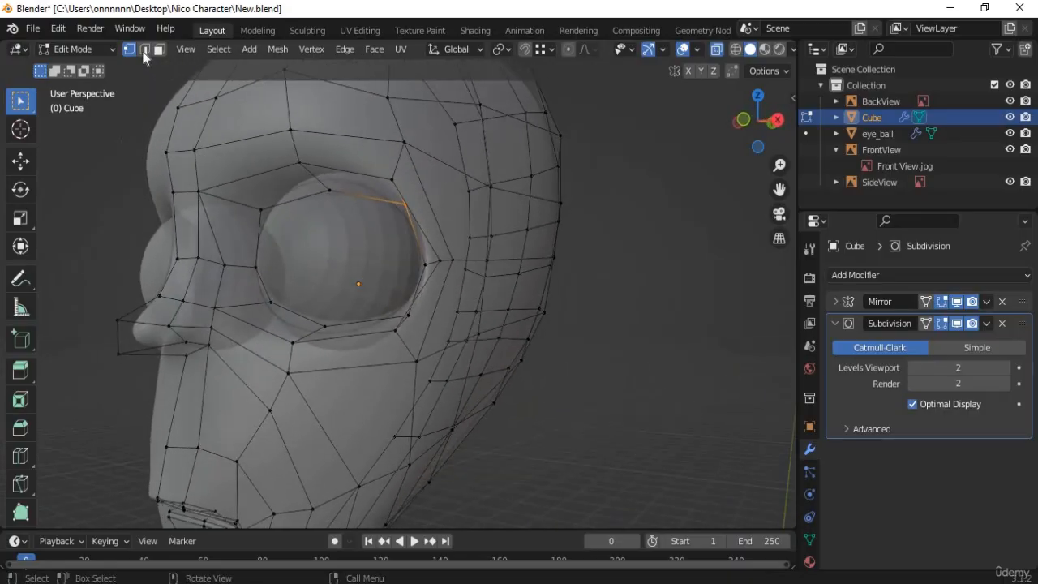
{"action": "left_click", "coordinate": [309, 220], "text": "alt"}
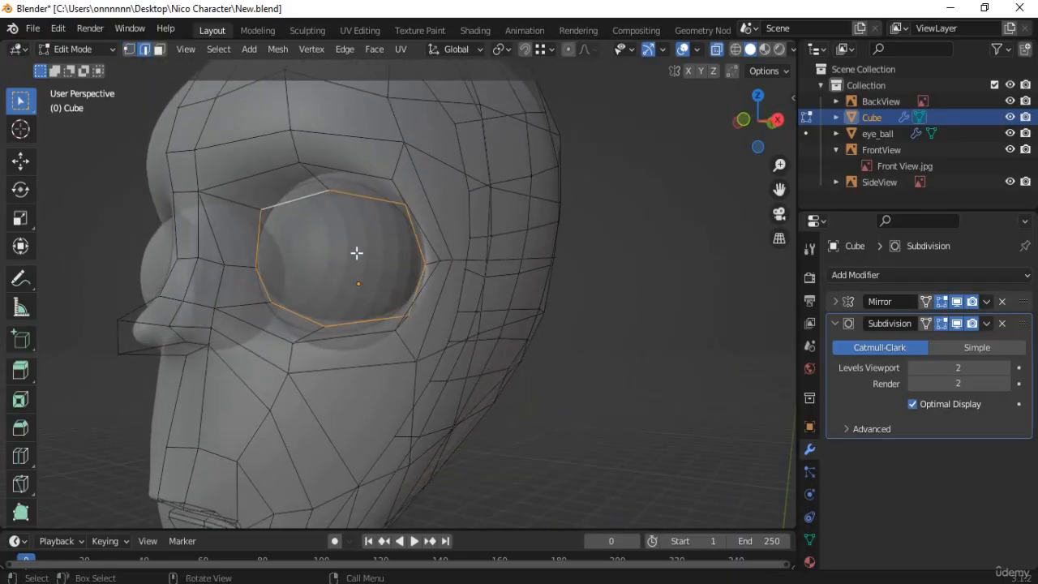
{"action": "middle_click_drag", "start_coordinate": [360, 250], "coordinate": [373, 263]}
{"action": "key", "text": "alt+z"}
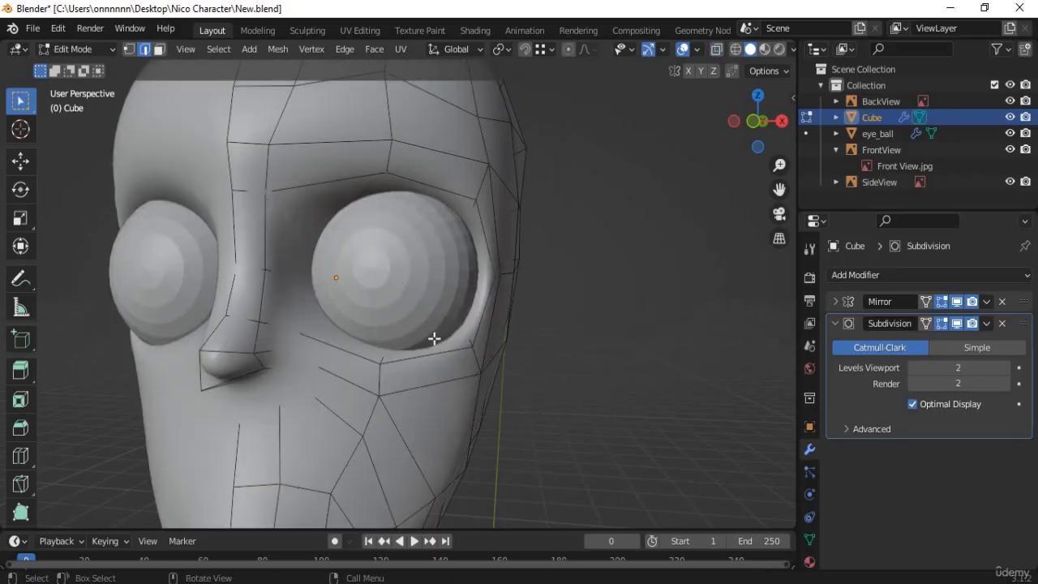
{"action": "key", "text": "s"}
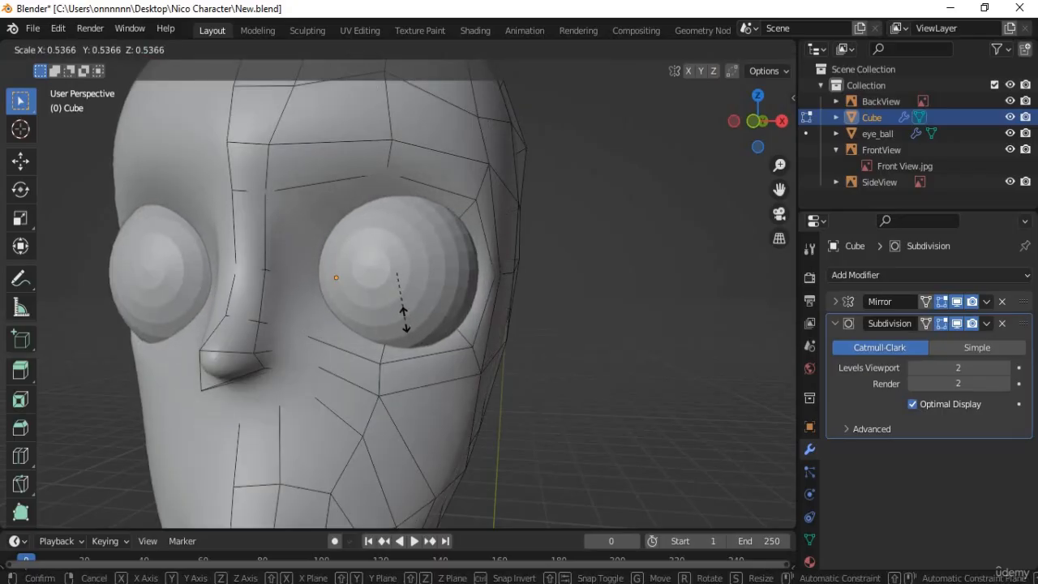
{"action": "left_click", "coordinate": [405, 318]}
{"action": "middle_click_drag", "start_coordinate": [428, 340], "coordinate": [328, 279]}
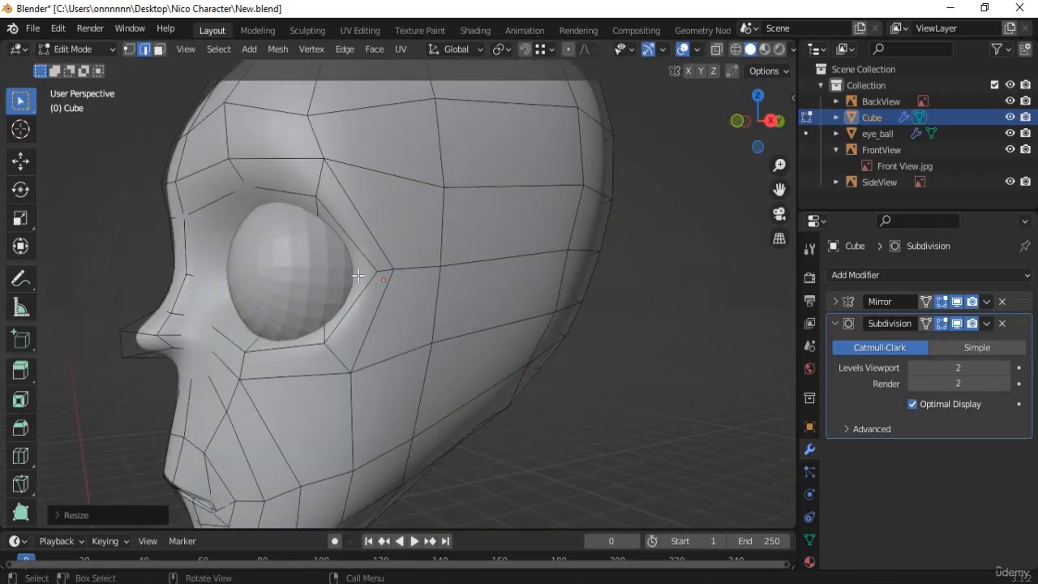
- Select both ring vertices at the outer corner of the eye socket and move them about 0.033 m forward
{"action": "key", "text": "alt+z"}
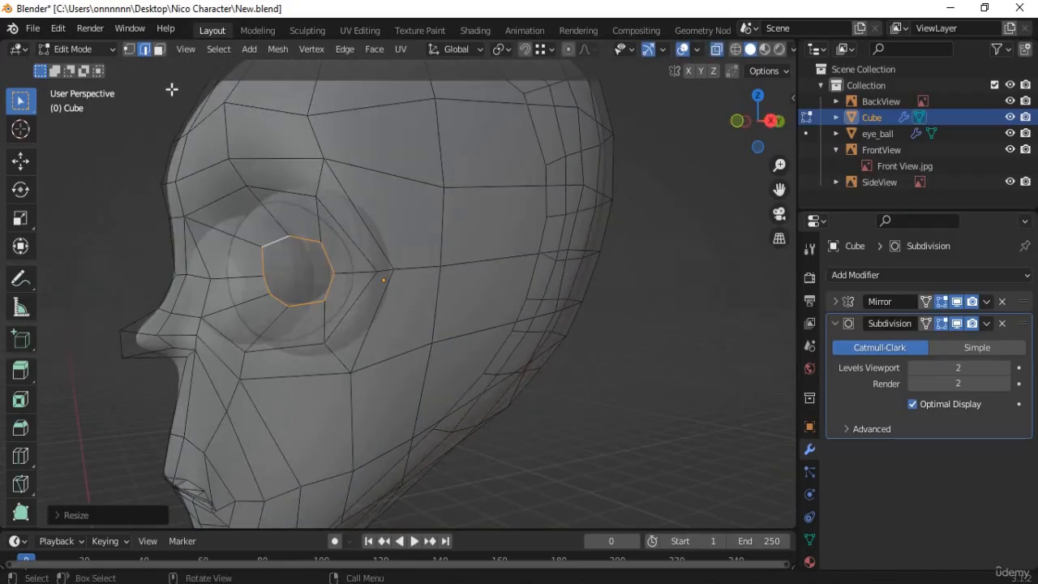
{"action": "left_click", "coordinate": [129, 49]}
{"action": "left_click", "coordinate": [370, 293]}
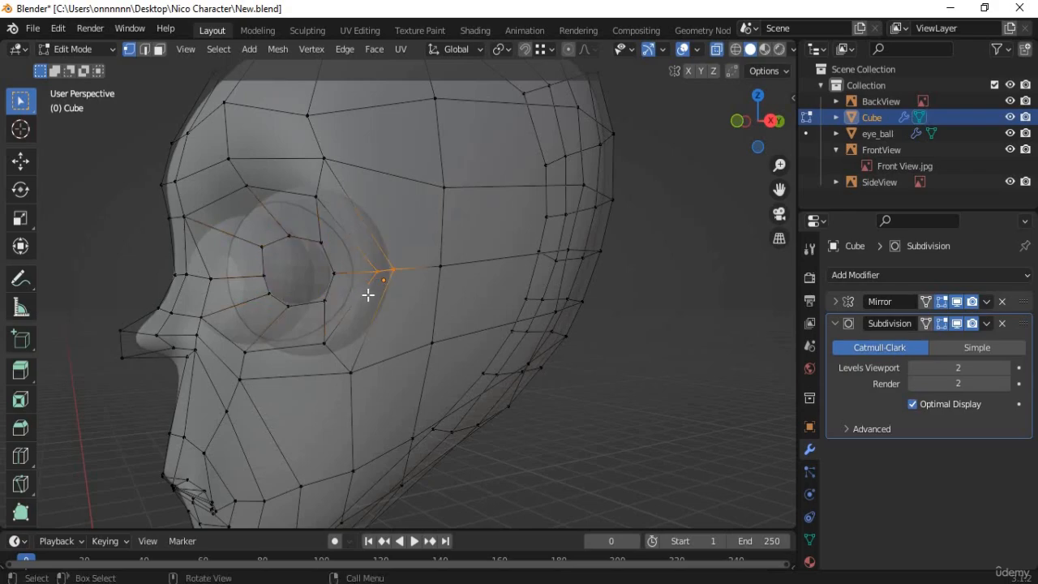
{"action": "key", "text": "alt+z"}
{"action": "middle_click_drag", "start_coordinate": [377, 299], "coordinate": [331, 303]}
{"action": "key", "text": "g"}
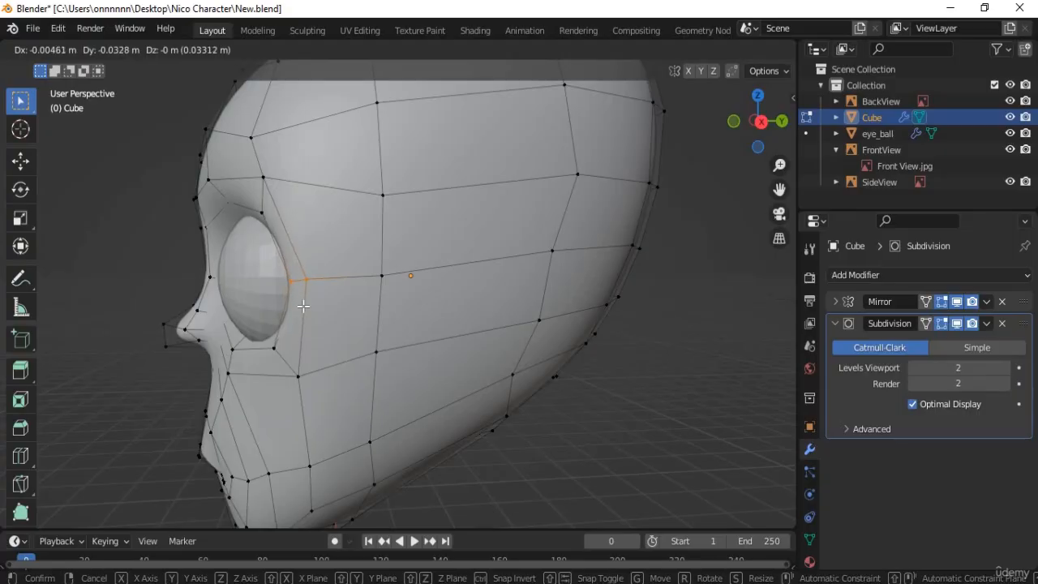
{"action": "left_click", "coordinate": [303, 305]}
- Select the brow and upper socket rim vertices and move them about 0.02 m forward along the global Y axis
{"action": "middle_click_drag", "start_coordinate": [332, 364], "coordinate": [316, 311]}
{"action": "scroll", "coordinate": [327, 364], "scroll_direction": "down", "scroll_amount": 5}
{"action": "scroll", "coordinate": [408, 311], "scroll_direction": "up", "scroll_amount": 3}
{"action": "middle_click_drag", "start_coordinate": [408, 311], "coordinate": [324, 240]}
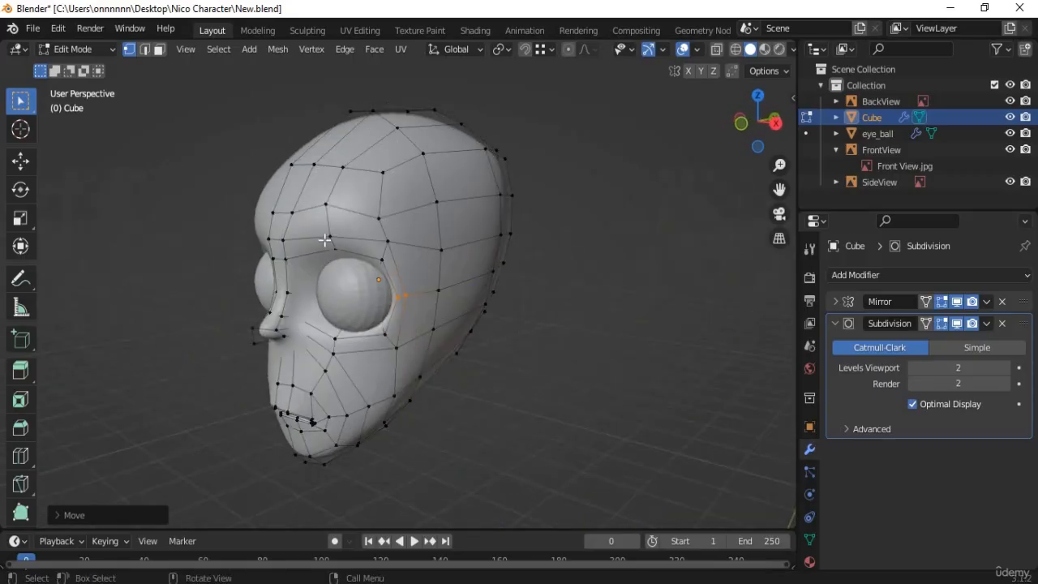
{"action": "left_click", "coordinate": [315, 254]}
{"action": "mouse_move", "coordinate": [298, 274]}
{"action": "middle_mouse_down"}
{"action": "mouse_move", "coordinate": [317, 293]}
{"action": "mouse_move", "coordinate": [300, 294]}
{"action": "middle_mouse_up"}
{"action": "scroll", "coordinate": [290, 239], "scroll_direction": "up", "scroll_amount": 1}
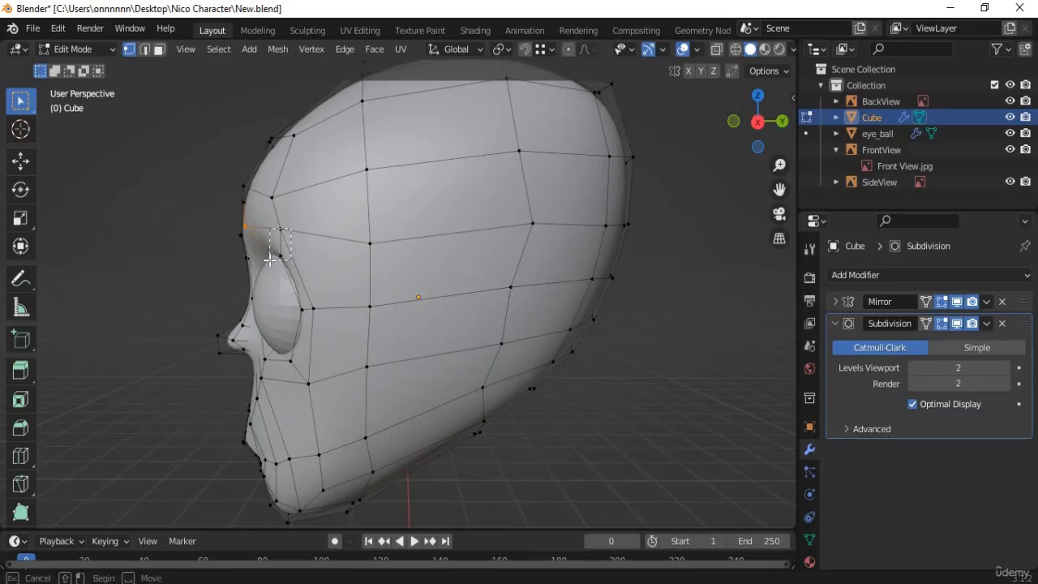
{"action": "left_click_drag", "start_coordinate": [270, 260], "coordinate": [267, 261]}
{"action": "key", "text": "g"}
{"action": "key", "text": "y"}
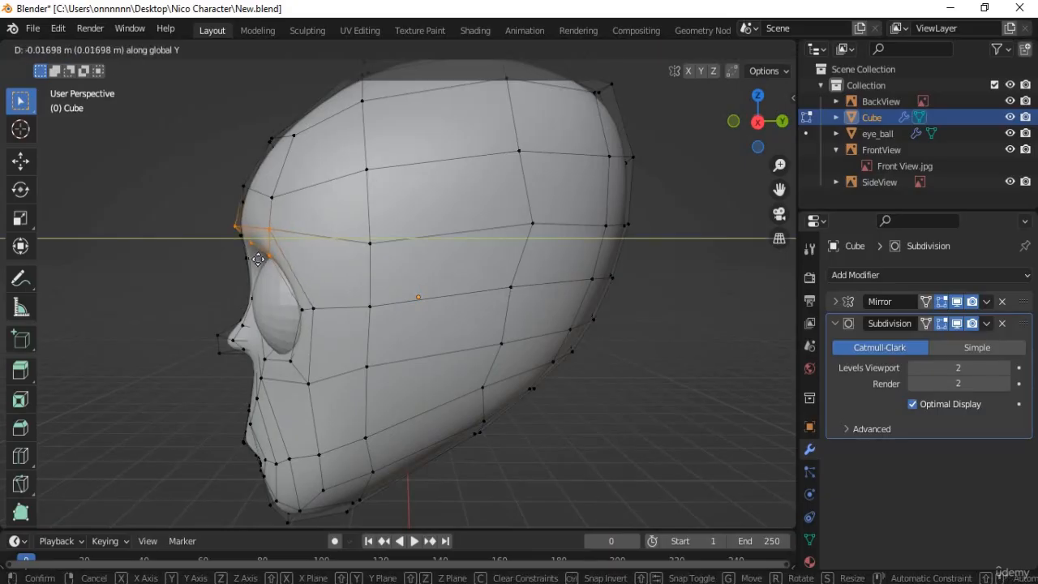
{"action": "left_click", "coordinate": [254, 259]}
- Lower the center-line vertex at the top of the nose bridge slightly along the global Z axis
{"action": "middle_click_drag", "start_coordinate": [325, 270], "coordinate": [387, 175]}
{"action": "left_click_drag", "start_coordinate": [360, 206], "coordinate": [353, 219]}
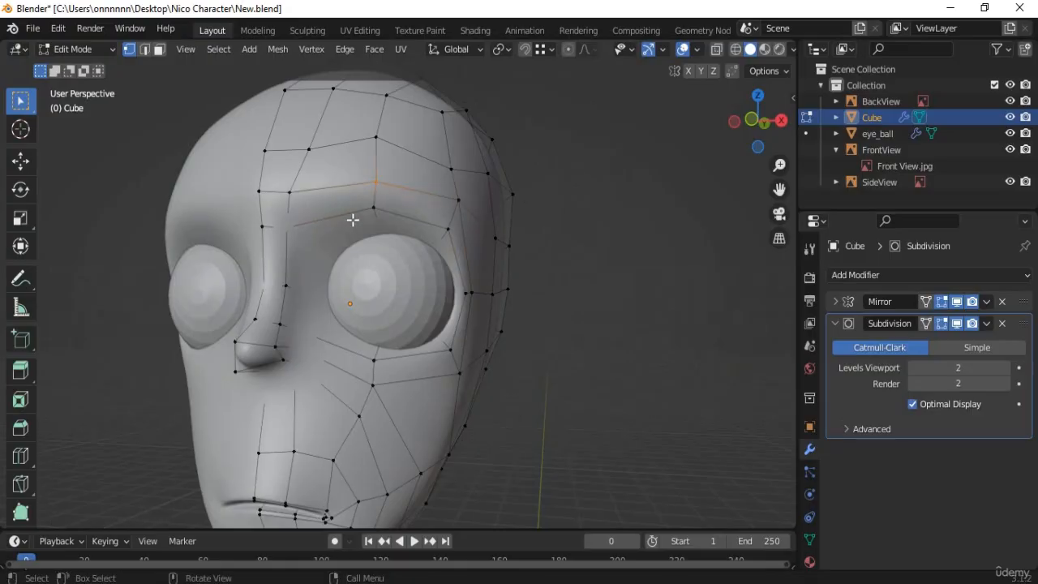
{"action": "key", "text": "g"}
{"action": "key", "text": "z"}
{"action": "left_click", "coordinate": [266, 249]}
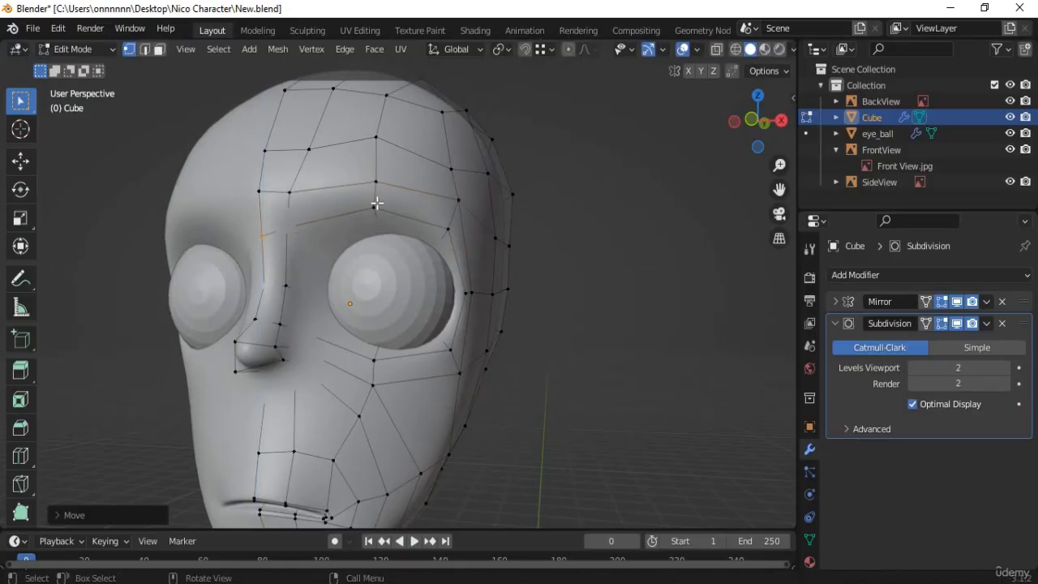
- Lower the upper socket rim vertex above the eyeball and the brow vertex over it slightly along the global Z axis
{"action": "key", "text": "g"}
{"action": "key", "text": "z"}
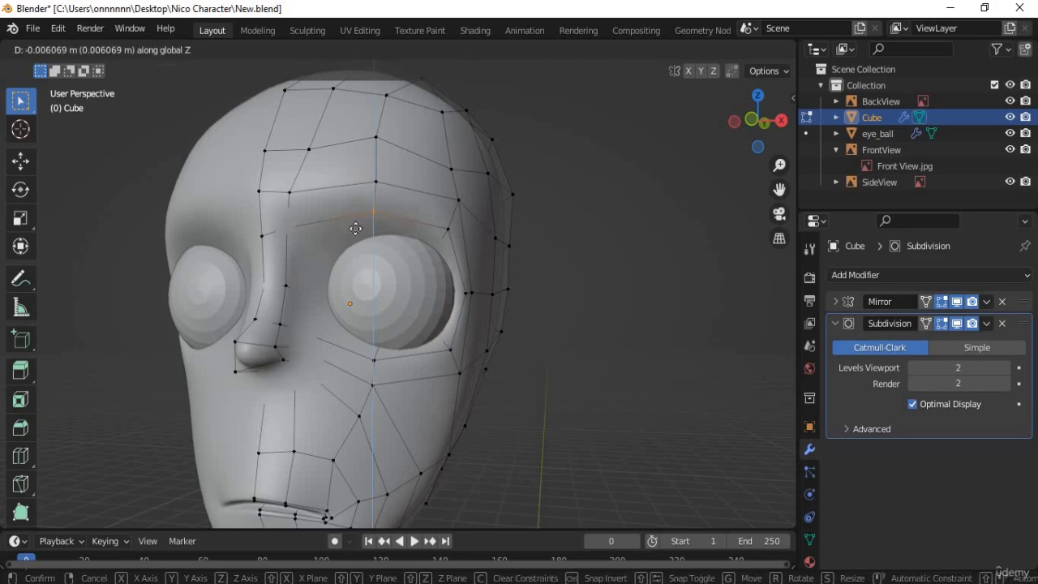
{"action": "left_click", "coordinate": [355, 230]}
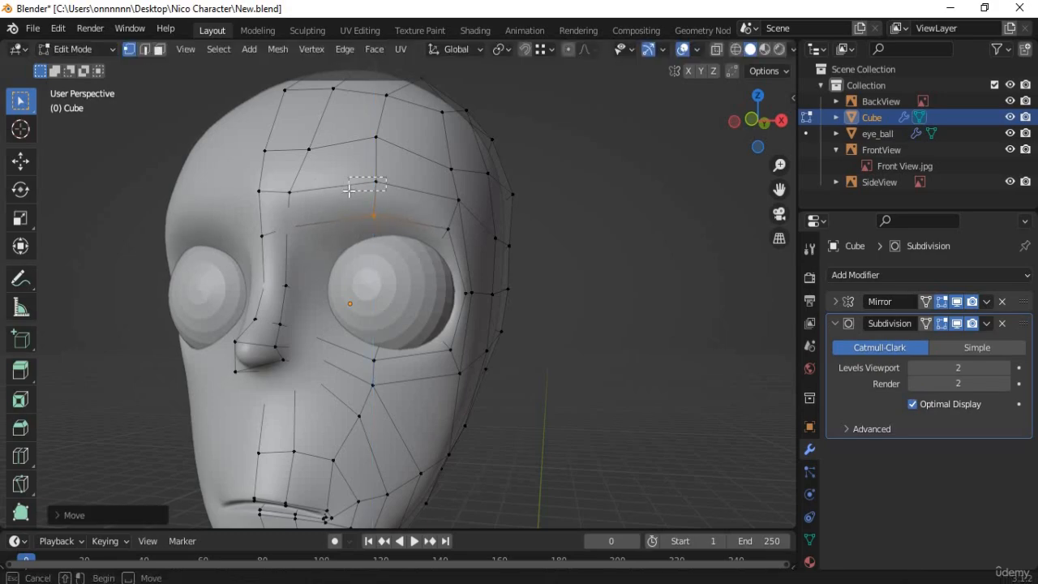
{"action": "left_click_drag", "start_coordinate": [348, 190], "coordinate": [348, 190]}
{"action": "key", "text": "g"}
{"action": "key", "text": "z"}
{"action": "left_click", "coordinate": [353, 199]}
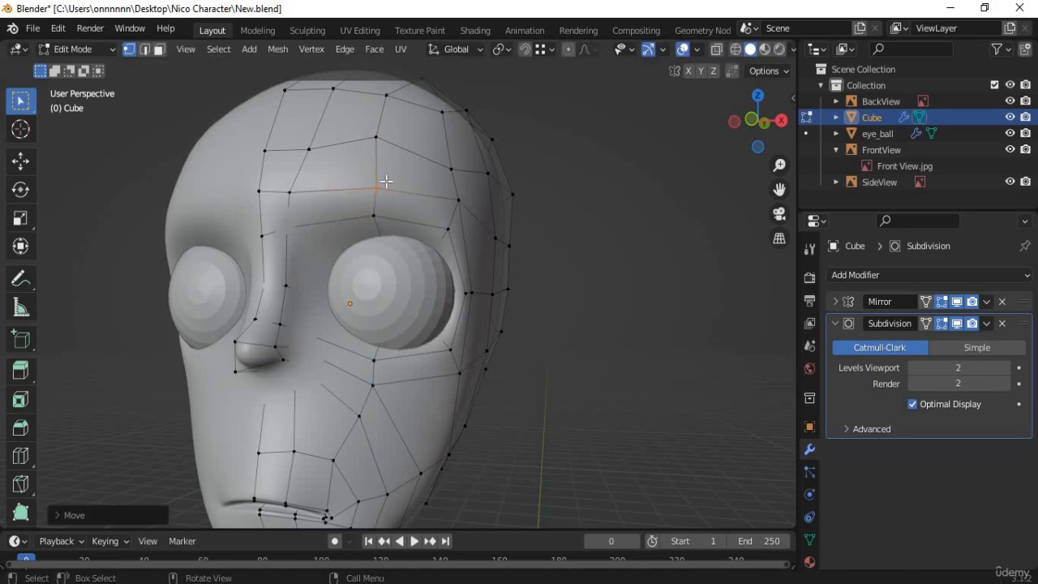
- Select the inner brow and nose bridge vertices and move them about 0.02 m forward along the global Y axis
{"action": "left_click_drag", "start_coordinate": [280, 234], "coordinate": [276, 235]}
{"action": "middle_click_drag", "start_coordinate": [276, 235], "coordinate": [261, 285]}
{"action": "key", "text": "g"}
{"action": "key", "text": "y"}
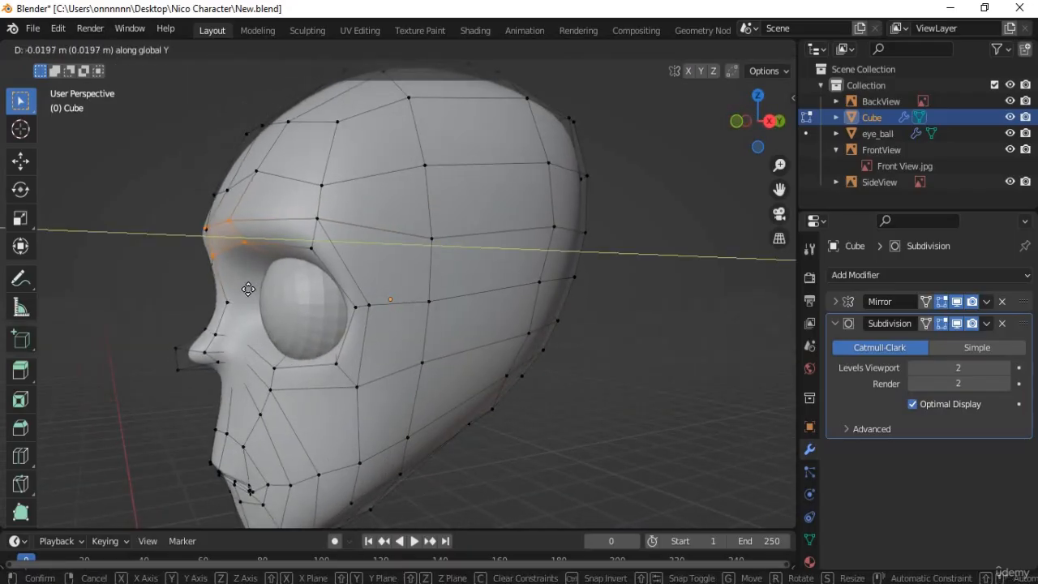
{"action": "left_click", "coordinate": [289, 260]}
- Select the outer brow vertex and the socket rim vertex below it and shift them along the global Y axis
{"action": "left_click_drag", "start_coordinate": [298, 251], "coordinate": [298, 250]}
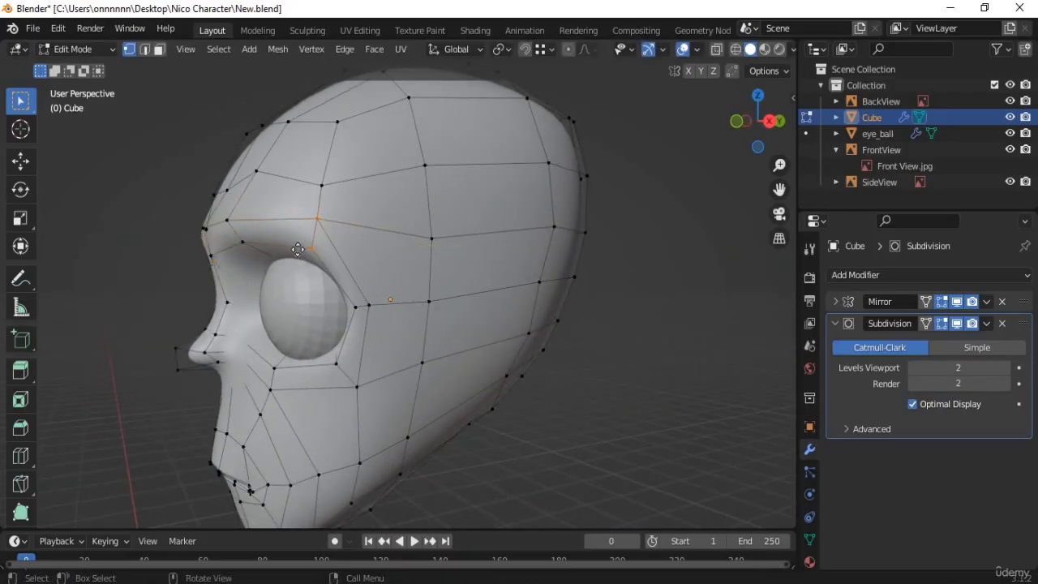
{"action": "key", "text": "g"}
{"action": "key", "text": "y"}
{"action": "middle_click_drag", "start_coordinate": [269, 293], "coordinate": [341, 393]}
{"action": "key", "text": "g"}
{"action": "left_click", "coordinate": [224, 274]}
- Along global Y, move the socket's upper inner vertex about 0.003 m back and the center-line brow vertex about 0.018 m forward
{"action": "key", "text": "g"}
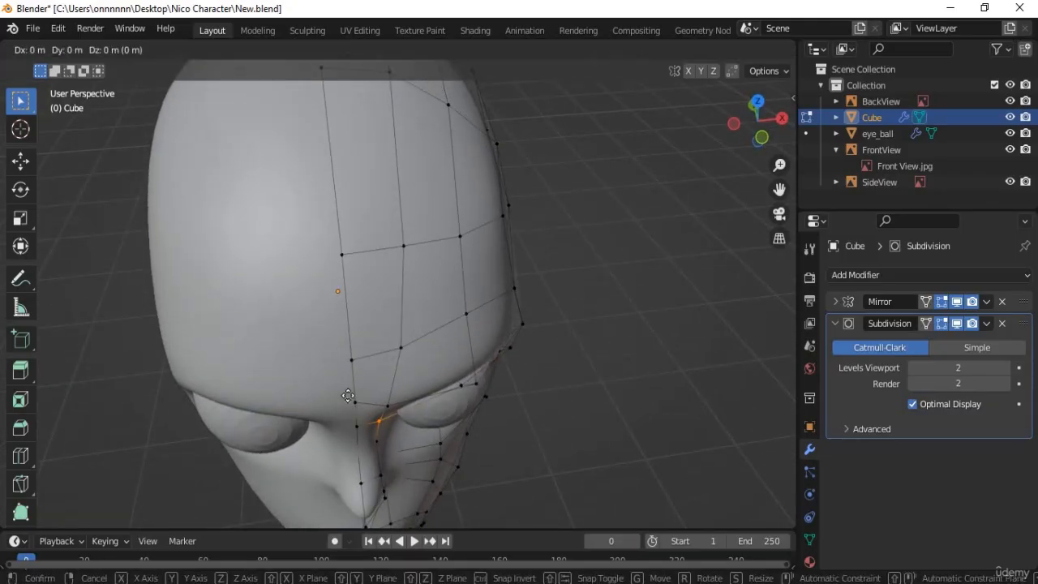
{"action": "key", "text": "y"}
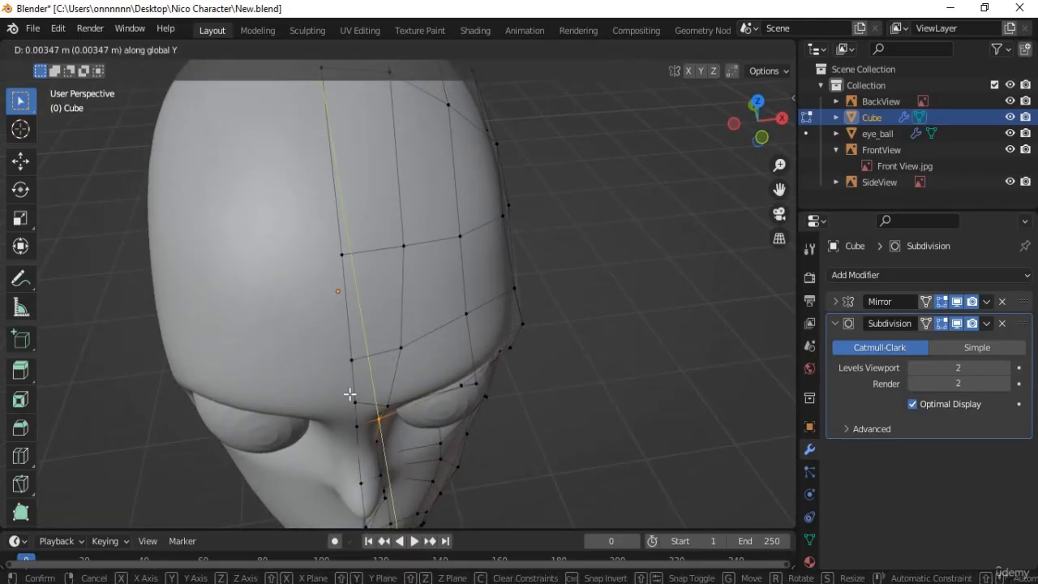
{"action": "left_click", "coordinate": [382, 416]}
{"action": "middle_click_drag", "start_coordinate": [382, 416], "coordinate": [354, 368]}
{"action": "left_click", "coordinate": [344, 363]}
{"action": "key", "text": "g"}
{"action": "key", "text": "y"}
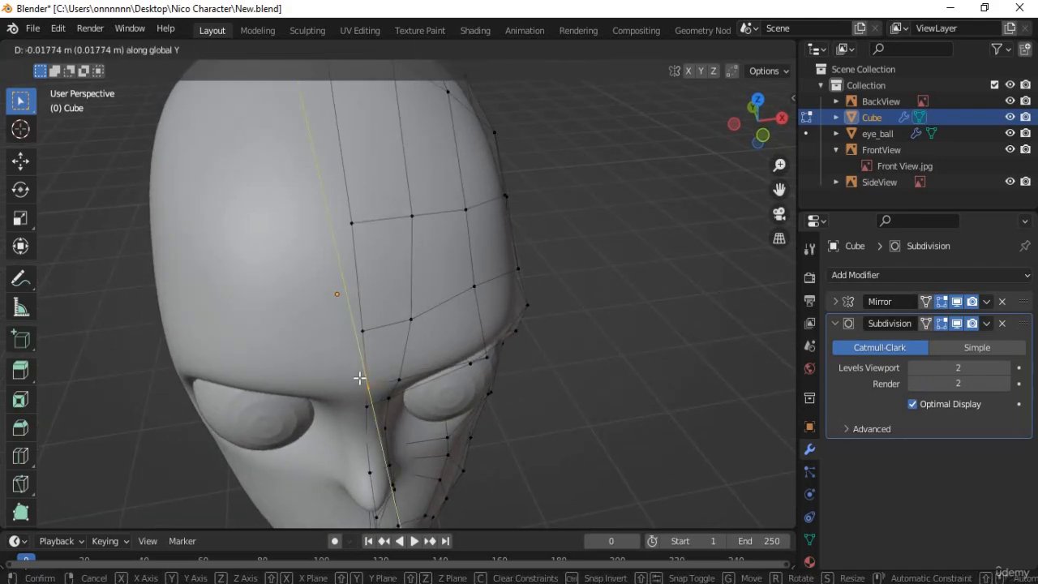
{"action": "left_click", "coordinate": [359, 378]}
- Select the outer brow vertex above the eye socket's outer corner and nudge it freely to smooth the temple contour
{"action": "middle_click_drag", "start_coordinate": [440, 417], "coordinate": [510, 308]}
{"action": "left_click", "coordinate": [497, 282]}
{"action": "key", "text": "g"}
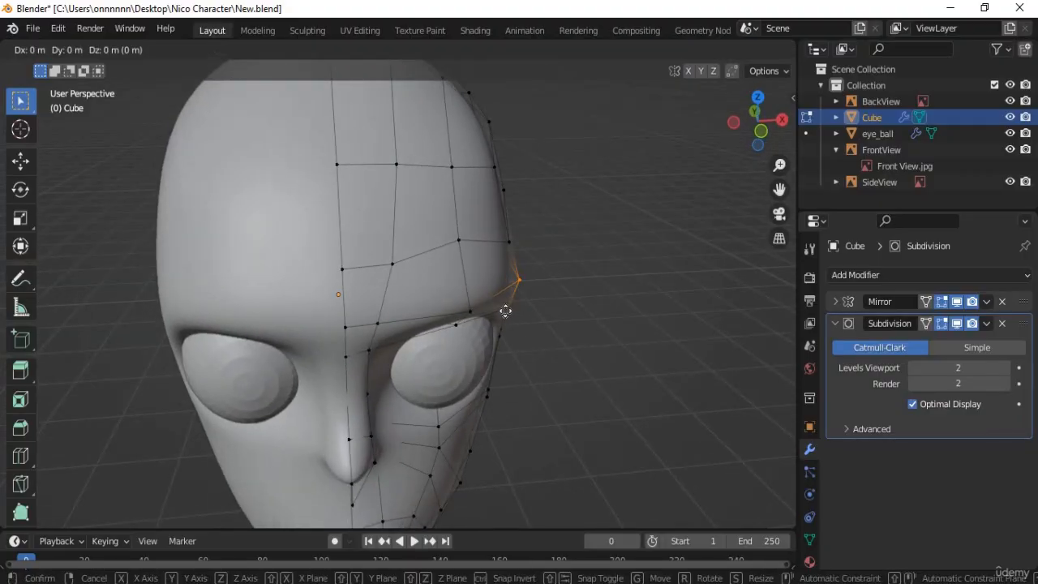
{"action": "left_click", "coordinate": [504, 312]}
{"action": "middle_click_drag", "start_coordinate": [510, 355], "coordinate": [449, 327]}
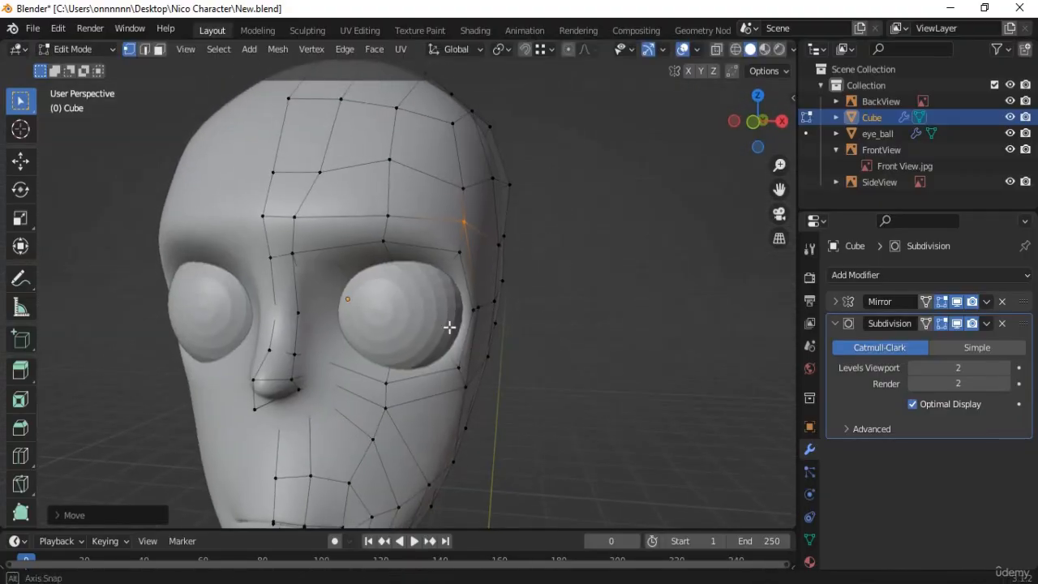
- Raise the brow vertex directly above the eyeball slightly along the global Z axis
{"action": "left_click", "coordinate": [380, 225]}
{"action": "key", "text": "g"}
{"action": "key", "text": "z"}
{"action": "left_click", "coordinate": [379, 224]}
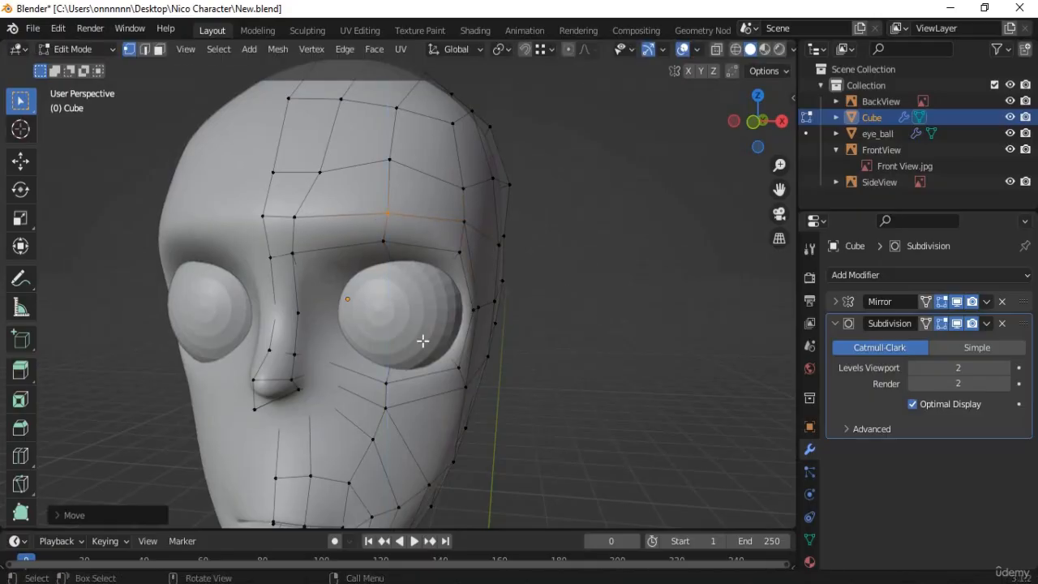
{"action": "middle_click_drag", "start_coordinate": [424, 343], "coordinate": [383, 223]}
- Raise the center-line brow vertex above the nose bridge slightly along the global Z axis
{"action": "scroll", "coordinate": [469, 349], "scroll_direction": "down", "scroll_amount": 3}
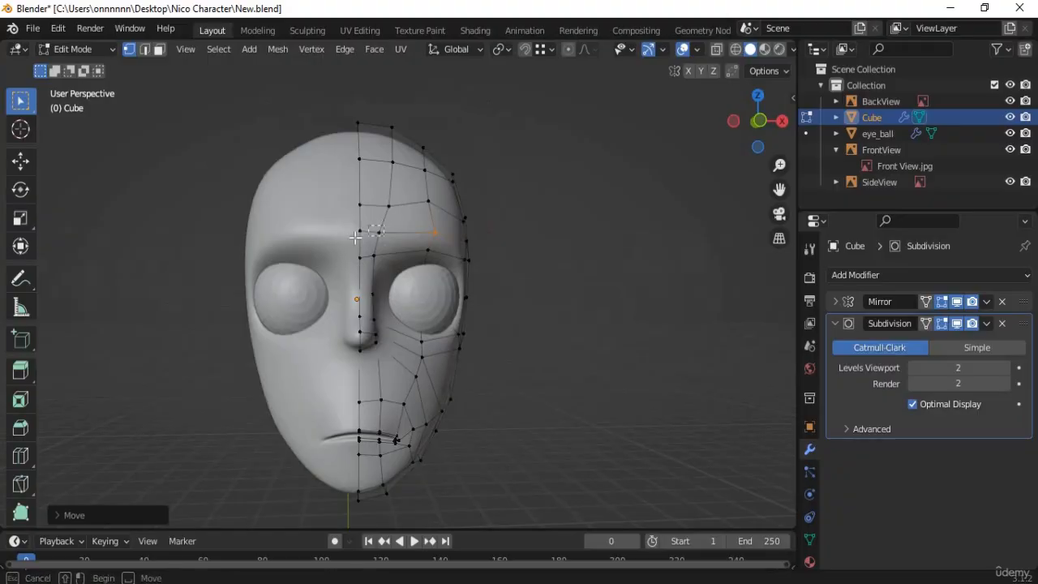
{"action": "left_click", "coordinate": [357, 231], "text": "shift"}
{"action": "key", "text": "g"}
{"action": "key", "text": "z"}
{"action": "left_click", "coordinate": [379, 226]}
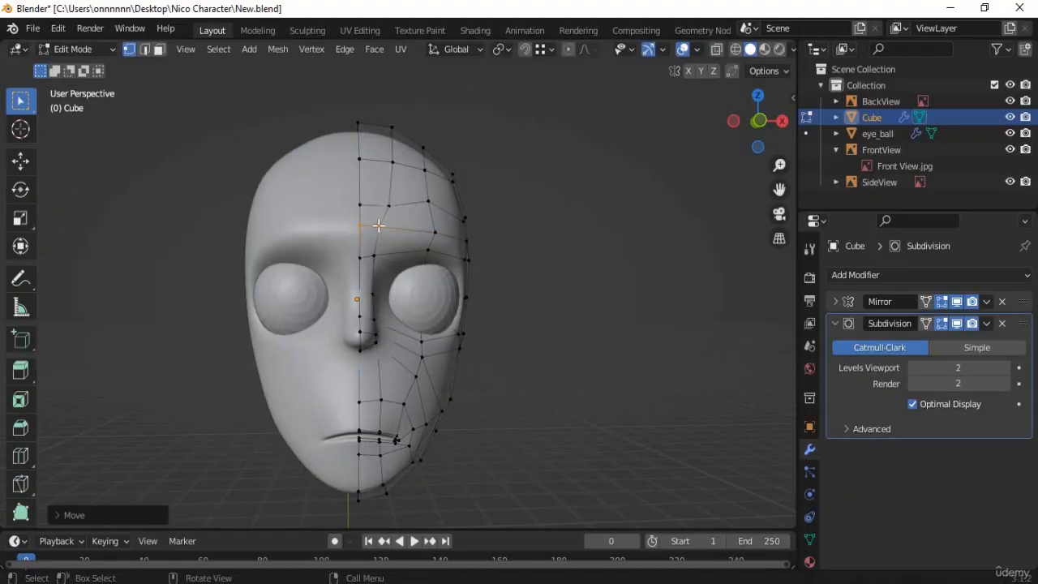
- Raise the inner brow vertex next to the center line slightly along the global Z axis
{"action": "key", "text": "g"}
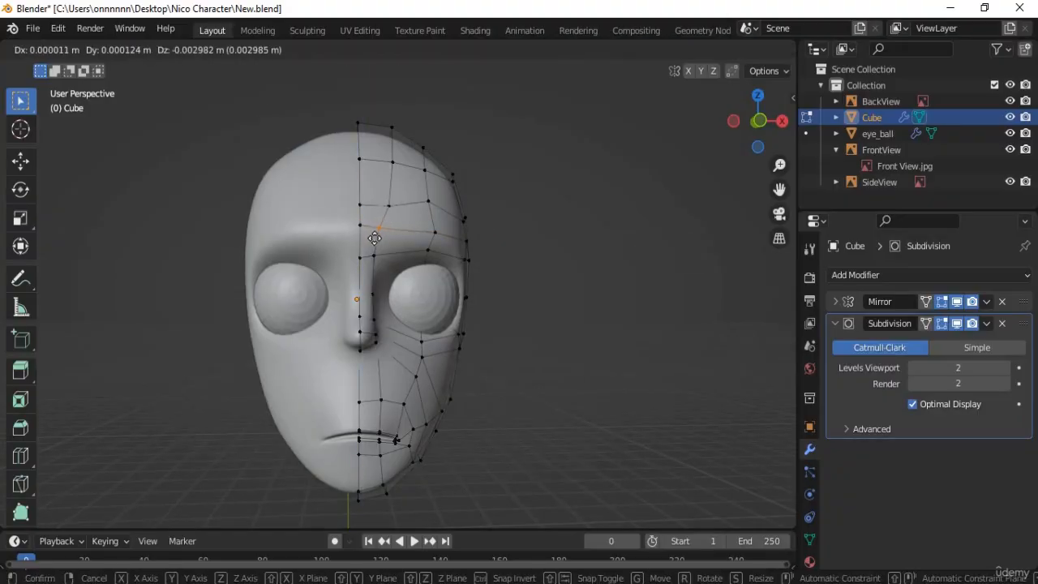
{"action": "key", "text": "z"}
{"action": "right_click", "coordinate": [379, 230]}
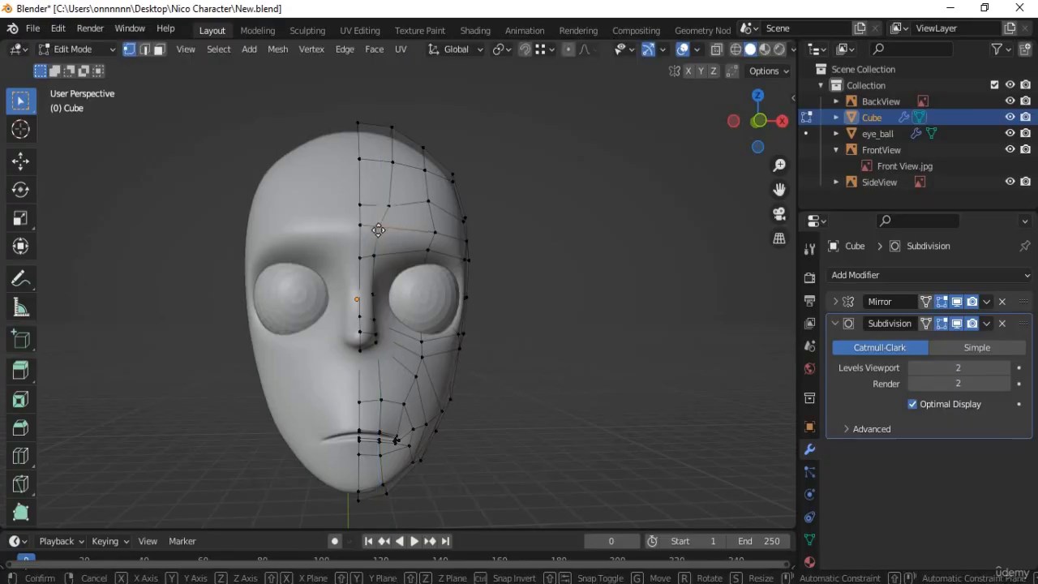
{"action": "key", "text": "g"}
{"action": "key", "text": "z"}
{"action": "left_click", "coordinate": [379, 228]}
{"action": "scroll", "coordinate": [401, 249], "scroll_direction": "up", "scroll_amount": 2}
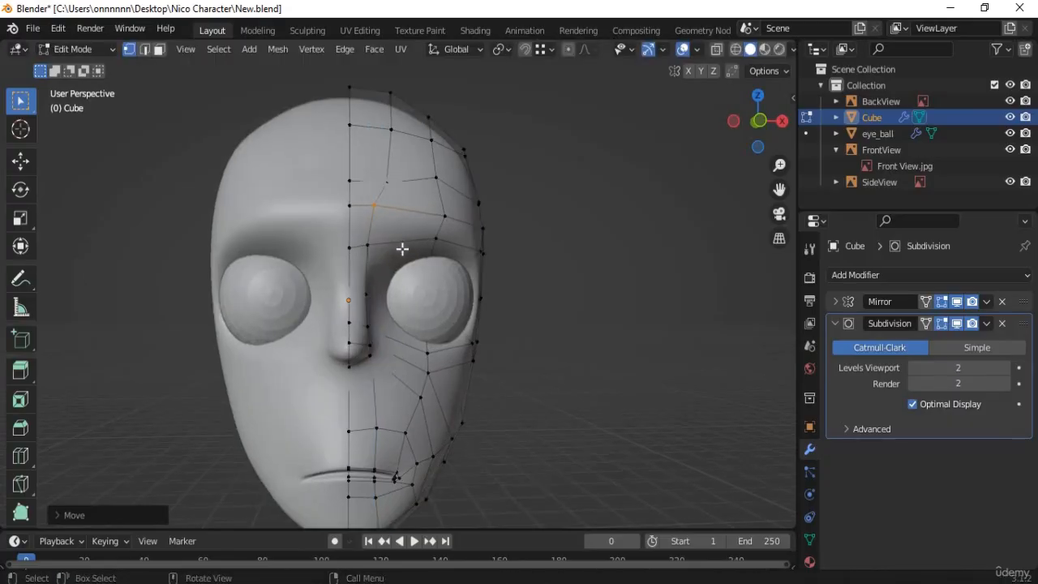
- In the right side view with X-ray on, select the front brow, lower forehead and upper nose bridge vertices and move them slightly back toward the reference profile
{"action": "middle_click_drag", "start_coordinate": [400, 248], "coordinate": [250, 243]}
{"action": "key", "text": "KP_3"}
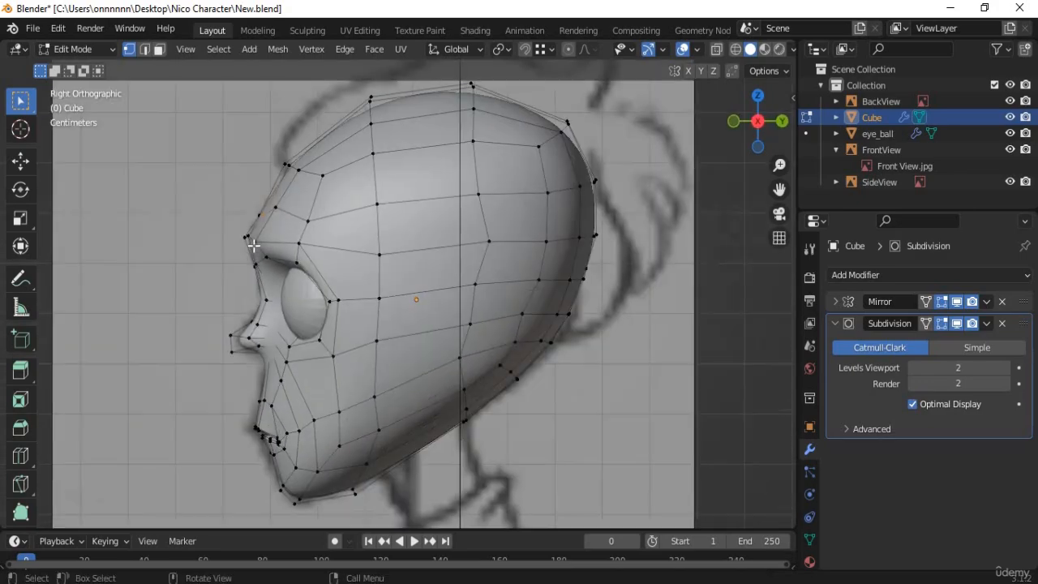
{"action": "key", "text": "alt+z"}
{"action": "scroll", "coordinate": [212, 236], "scroll_direction": "up", "scroll_amount": 1}
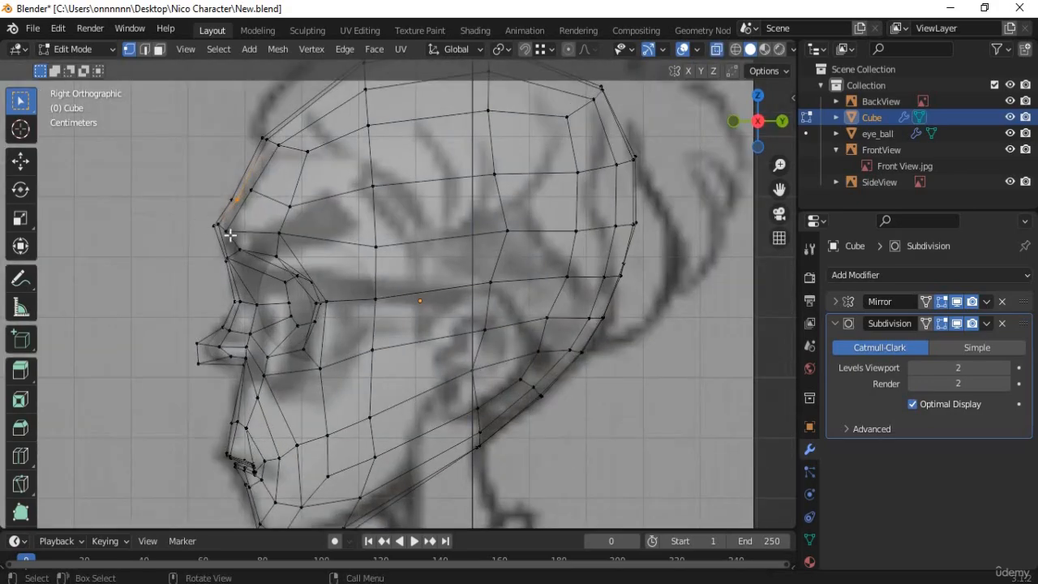
{"action": "left_click_drag", "start_coordinate": [207, 216], "coordinate": [235, 248]}
{"action": "scroll", "coordinate": [324, 296], "scroll_direction": "up", "scroll_amount": 2}
{"action": "middle_click_drag", "start_coordinate": [141, 206], "coordinate": [229, 258], "text": "shift"}
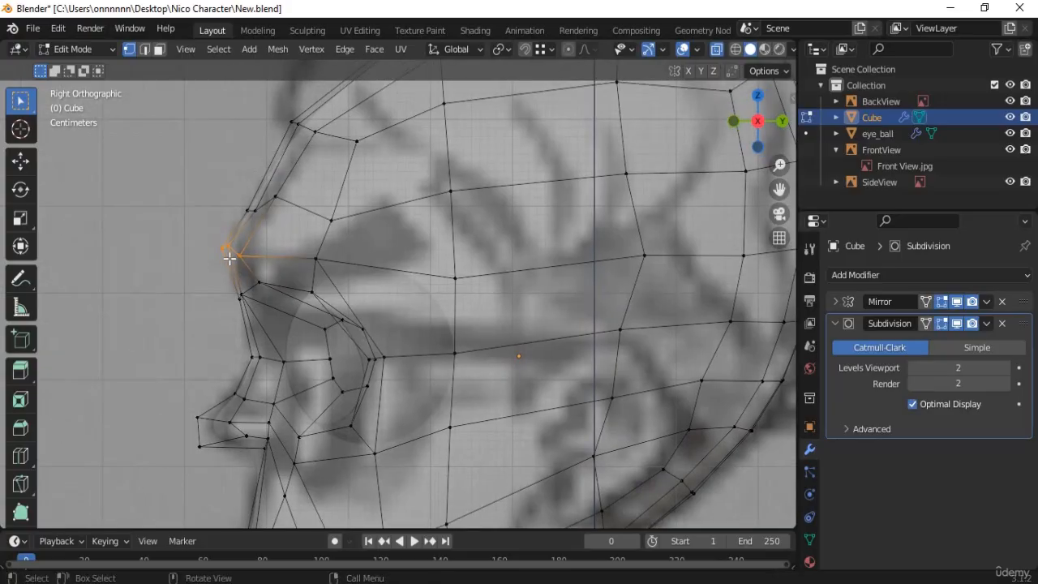
{"action": "left_click_drag", "start_coordinate": [200, 181], "coordinate": [278, 302]}
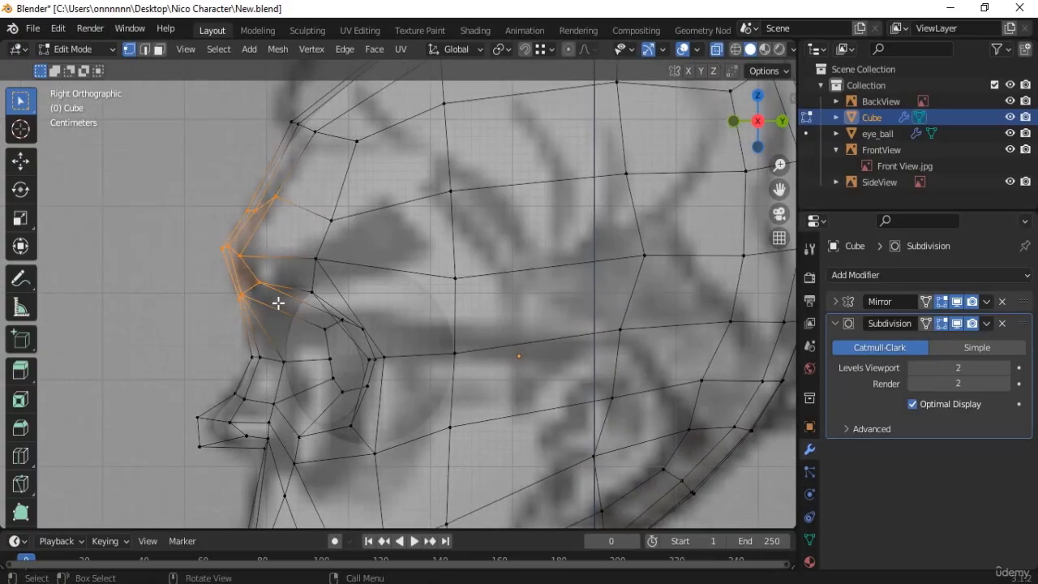
{"action": "key", "text": "g"}
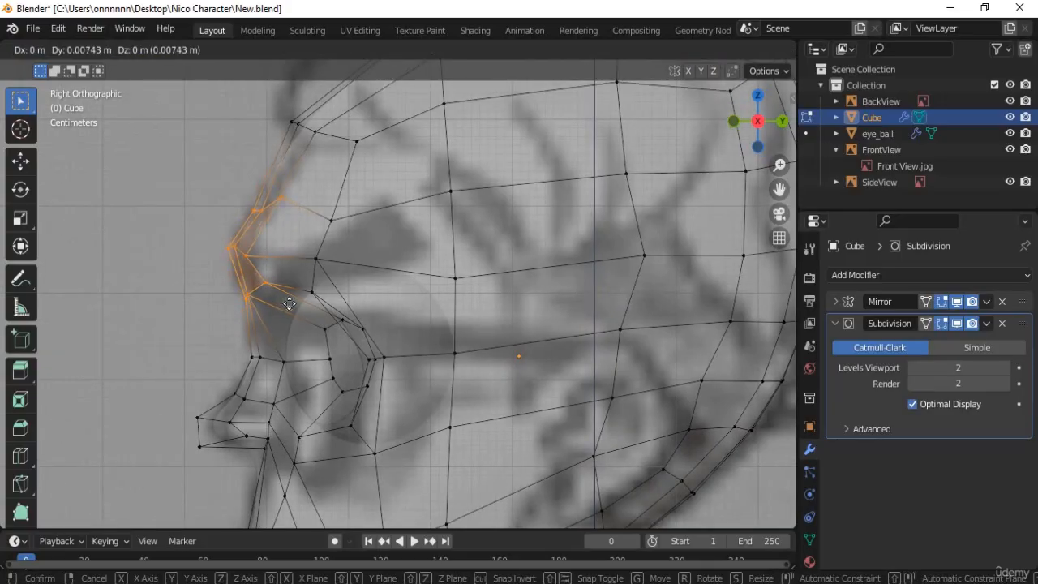
{"action": "left_click", "coordinate": [279, 269]}
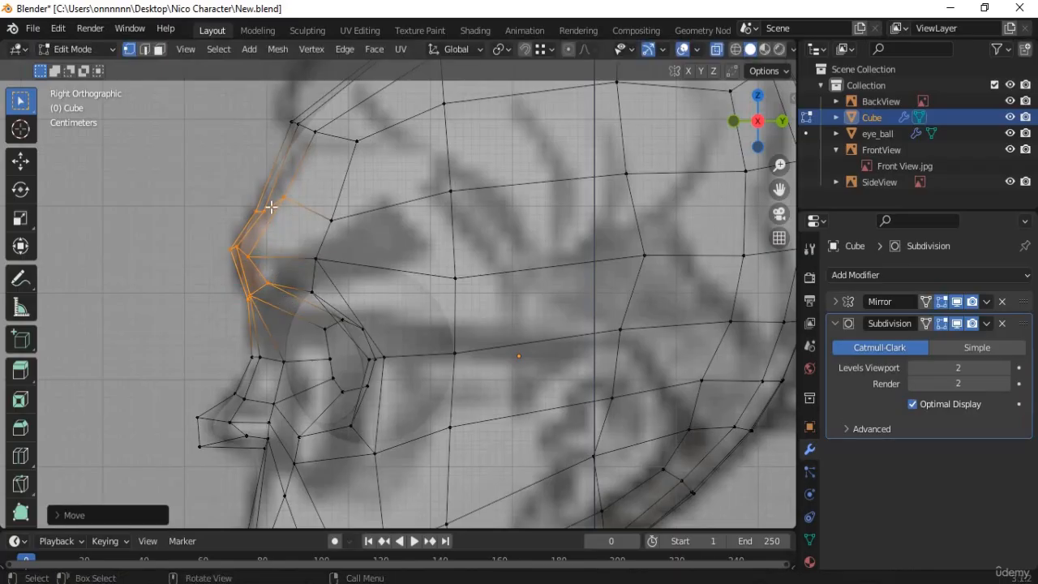
- Move the two front profile vertices just above the brow about 0.005 m forward, and nudge the rear one of them further forward
{"action": "left_click", "coordinate": [265, 209]}
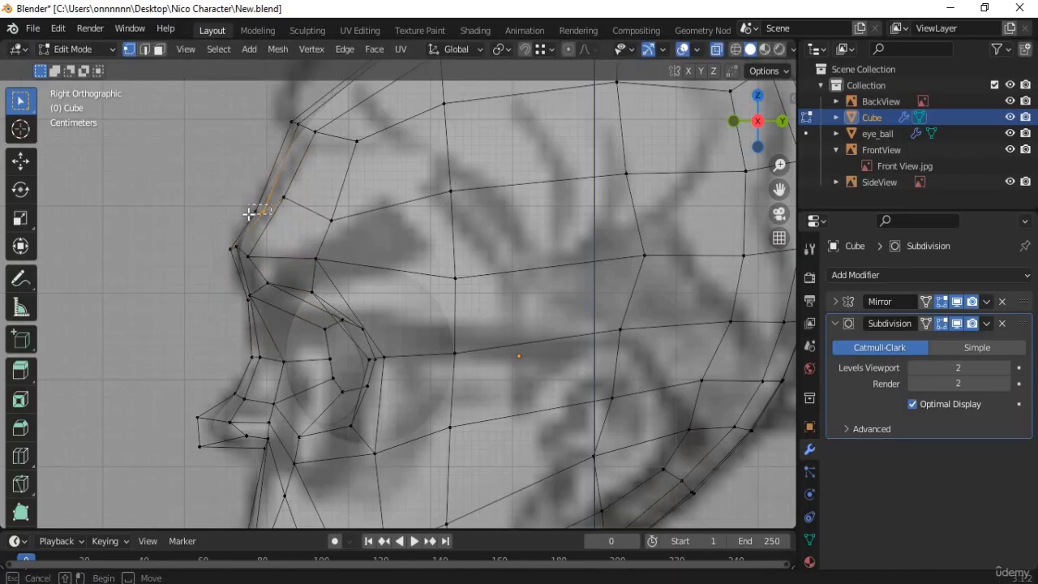
{"action": "left_click", "coordinate": [249, 213], "text": "shift"}
{"action": "key", "text": "g"}
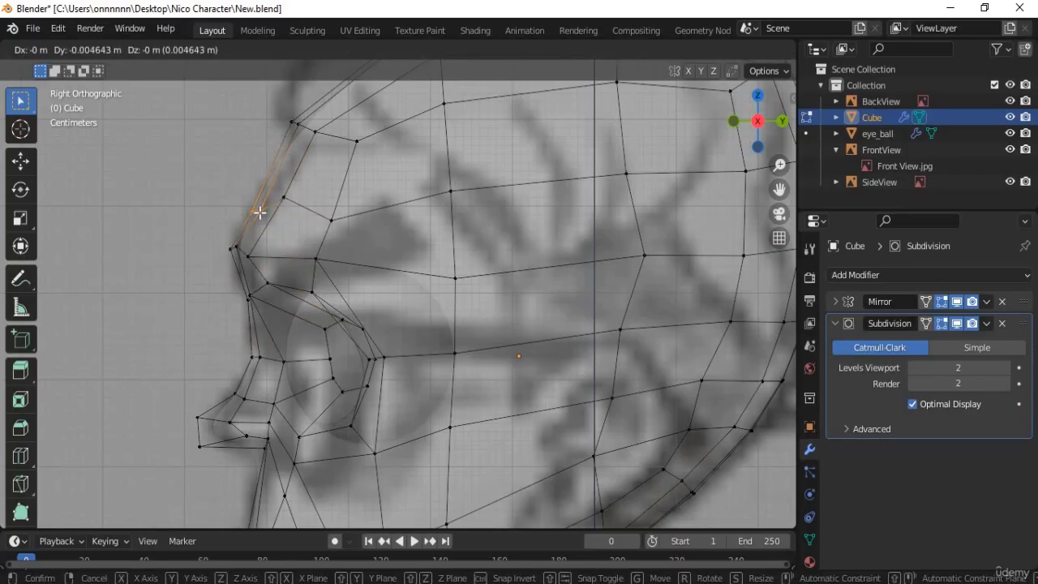
{"action": "left_click", "coordinate": [260, 212]}
{"action": "left_click", "coordinate": [254, 215]}
{"action": "key", "text": "g"}
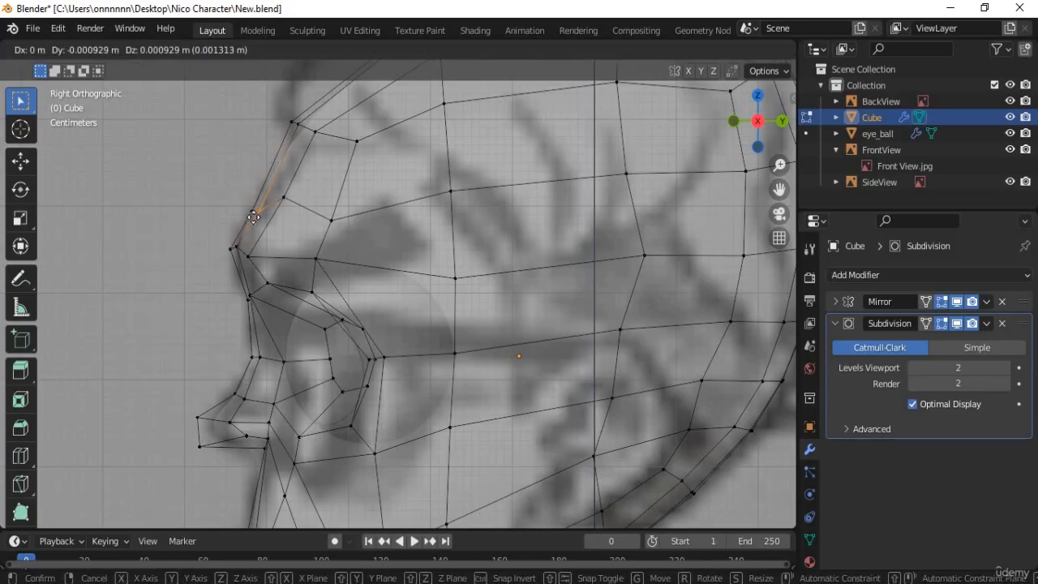
{"action": "left_click", "coordinate": [254, 214]}
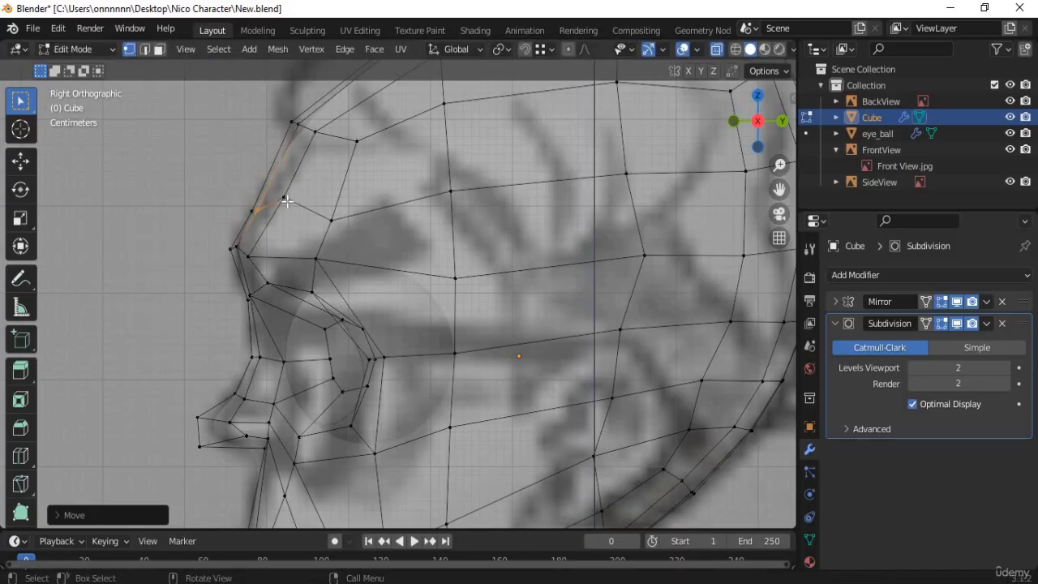
- Lower the forehead vertex behind the front profile pair and raise the next vertex behind it about 0.02 m to even out the row
{"action": "left_click", "coordinate": [281, 201]}
{"action": "key", "text": "g"}
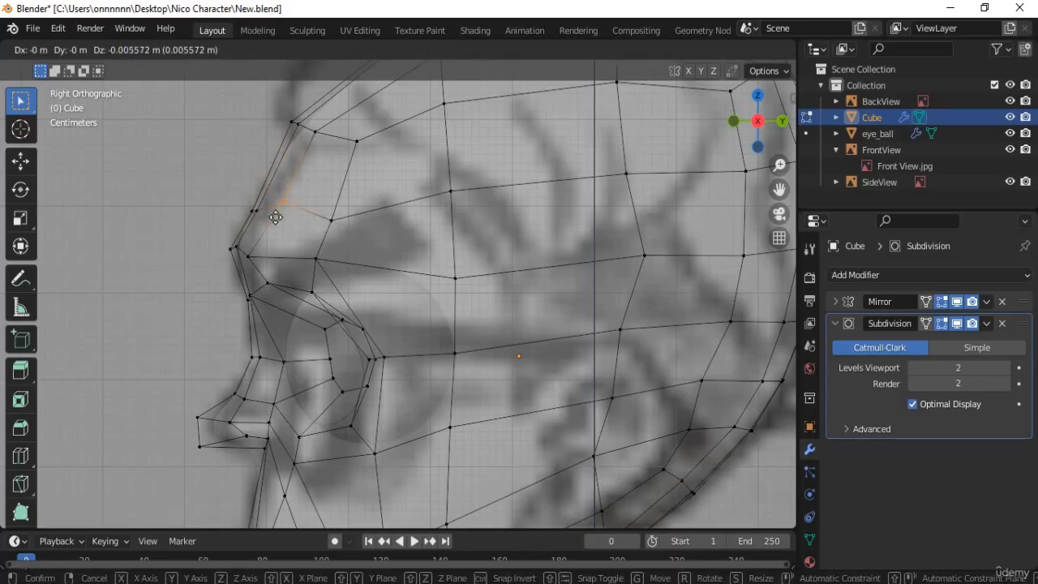
{"action": "left_click", "coordinate": [282, 222]}
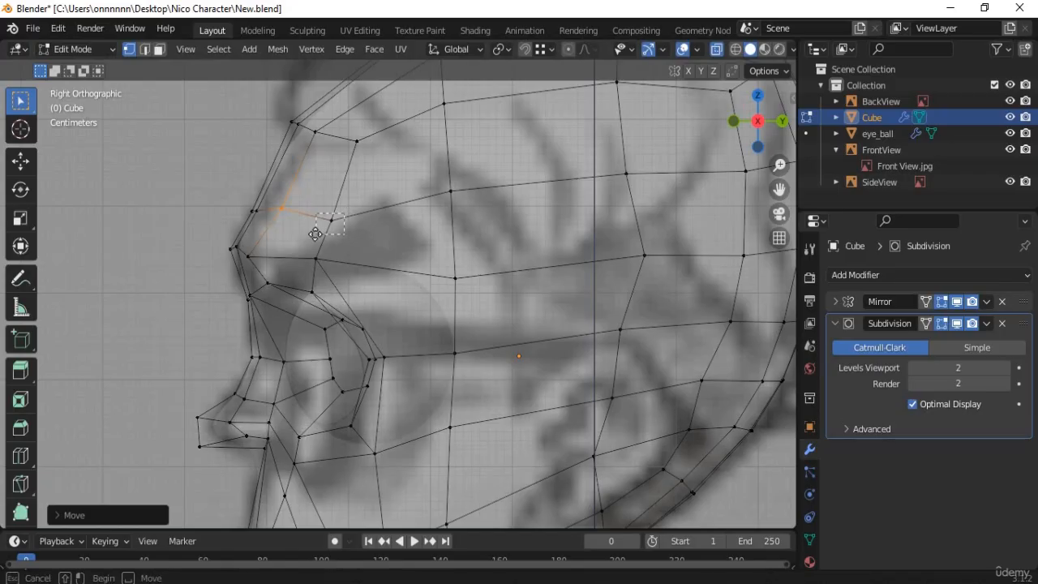
{"action": "left_click", "coordinate": [317, 221]}
{"action": "key", "text": "g"}
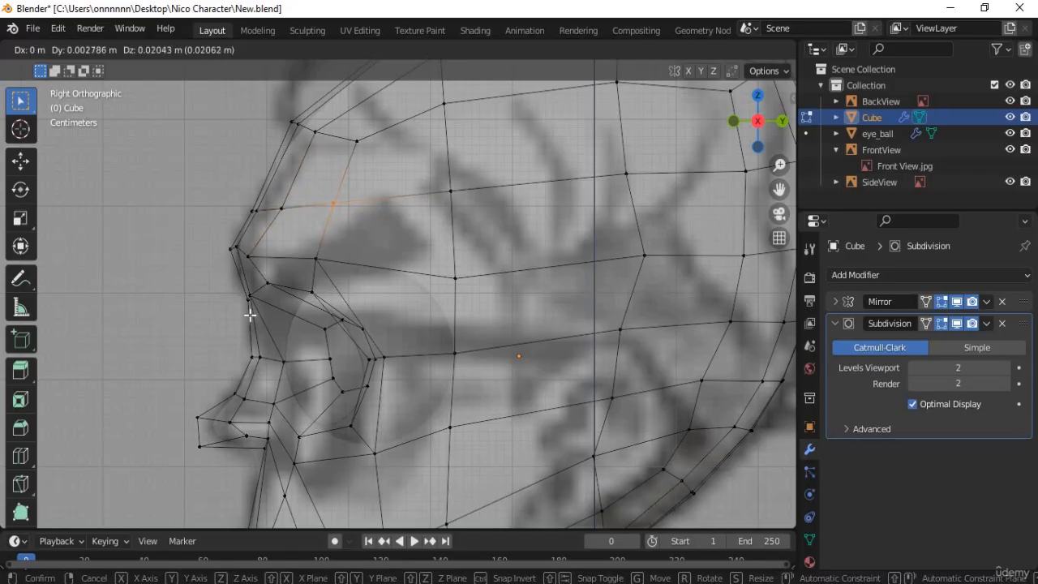
{"action": "left_click", "coordinate": [249, 316]}
- Select the temple vertex just behind the socket's outer corner and slide it along its edge
{"action": "middle_click_drag", "start_coordinate": [341, 334], "coordinate": [405, 338]}
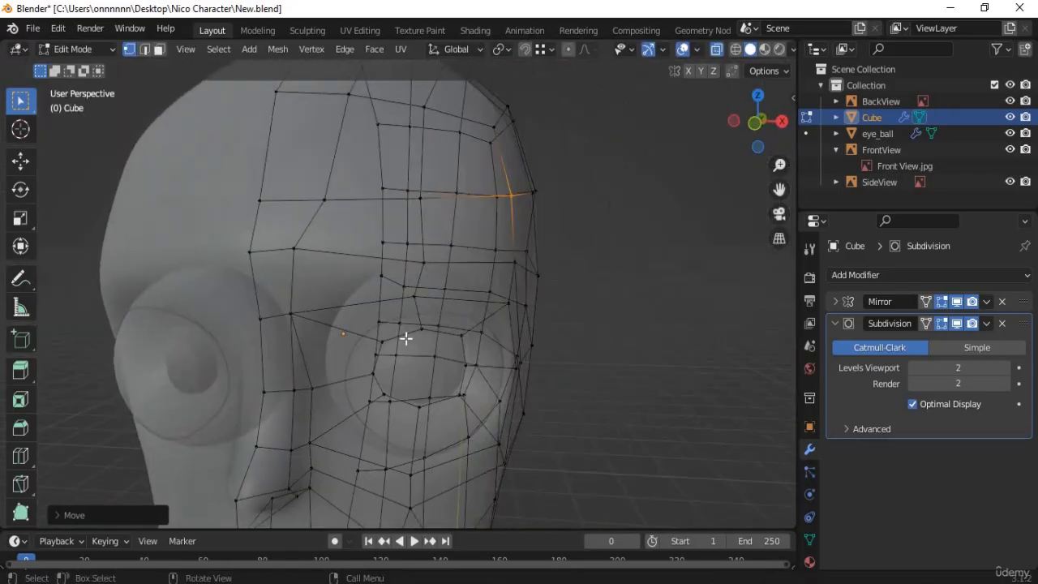
{"action": "scroll", "coordinate": [405, 339], "scroll_direction": "down", "scroll_amount": 6}
{"action": "mouse_move", "coordinate": [441, 370]}
{"action": "middle_mouse_down"}
{"action": "mouse_move", "coordinate": [465, 375]}
{"action": "mouse_move", "coordinate": [485, 347]}
{"action": "mouse_move", "coordinate": [426, 365]}
{"action": "mouse_move", "coordinate": [261, 332]}
{"action": "mouse_move", "coordinate": [330, 322]}
{"action": "mouse_move", "coordinate": [436, 375]}
{"action": "mouse_move", "coordinate": [621, 362]}
{"action": "mouse_move", "coordinate": [381, 358]}
{"action": "mouse_move", "coordinate": [412, 338]}
{"action": "mouse_move", "coordinate": [440, 352]}
{"action": "mouse_move", "coordinate": [356, 371]}
{"action": "mouse_move", "coordinate": [333, 365]}
{"action": "mouse_move", "coordinate": [440, 324]}
{"action": "mouse_move", "coordinate": [459, 338]}
{"action": "mouse_move", "coordinate": [420, 367]}
{"action": "mouse_move", "coordinate": [449, 367]}
{"action": "middle_mouse_up"}
{"action": "scroll", "coordinate": [438, 350], "scroll_direction": "up", "scroll_amount": 2}
{"action": "scroll", "coordinate": [448, 367], "scroll_direction": "up", "scroll_amount": 2}
{"action": "left_click", "coordinate": [439, 374]}
{"action": "key", "text": "g"}
{"action": "key", "text": "g"}
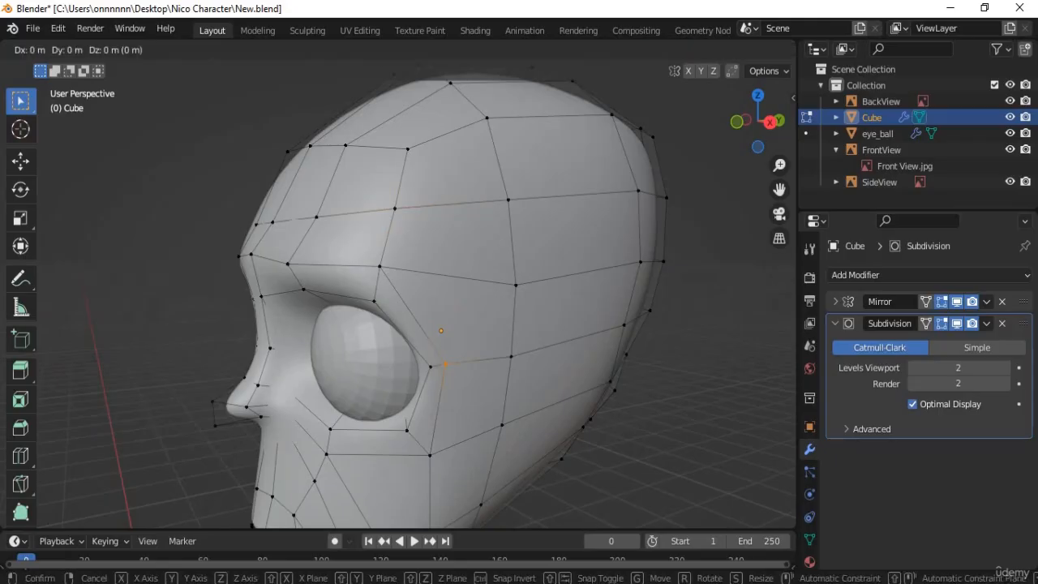
{"action": "left_click", "coordinate": [456, 373]}
- Move the selected temple vertex about 0.004 m inward along the global X axis
{"action": "middle_click_drag", "start_coordinate": [456, 374], "coordinate": [451, 401]}
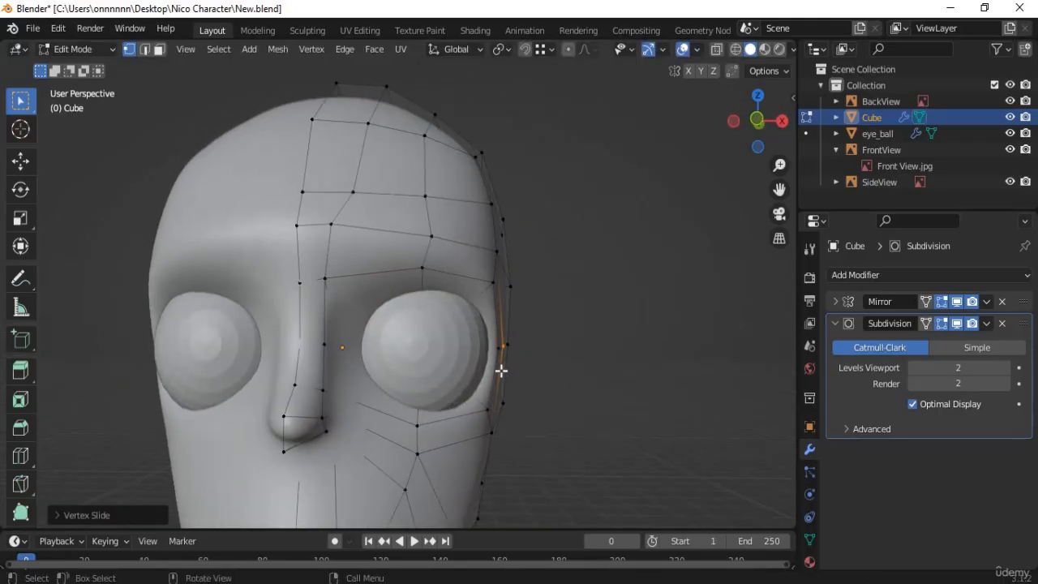
{"action": "mouse_move", "coordinate": [500, 371]}
{"action": "middle_mouse_down"}
{"action": "mouse_move", "coordinate": [505, 345]}
{"action": "mouse_move", "coordinate": [484, 360]}
{"action": "mouse_move", "coordinate": [514, 359]}
{"action": "middle_mouse_up"}
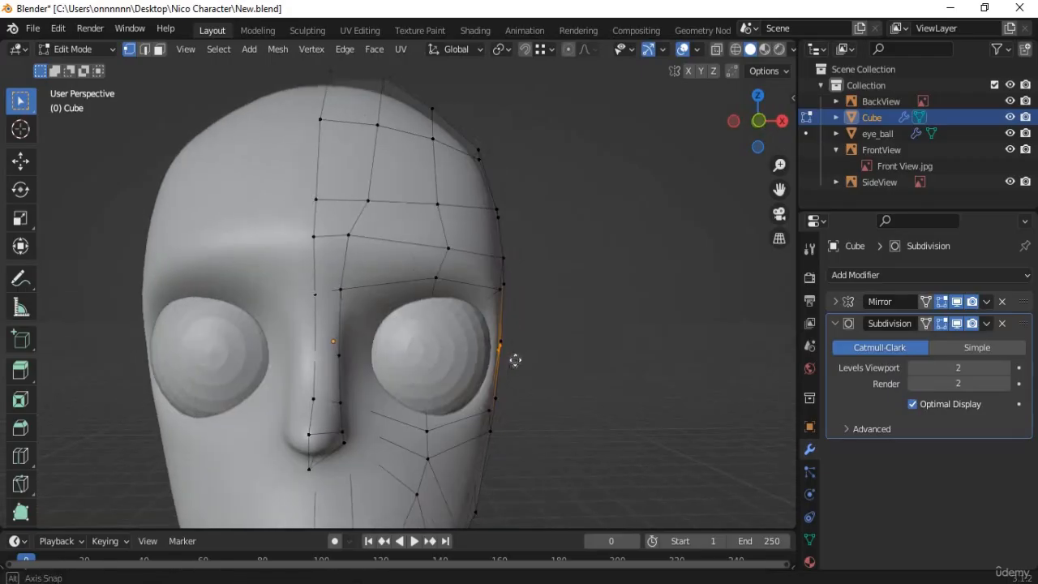
{"action": "key", "text": "g"}
{"action": "key", "text": "x"}
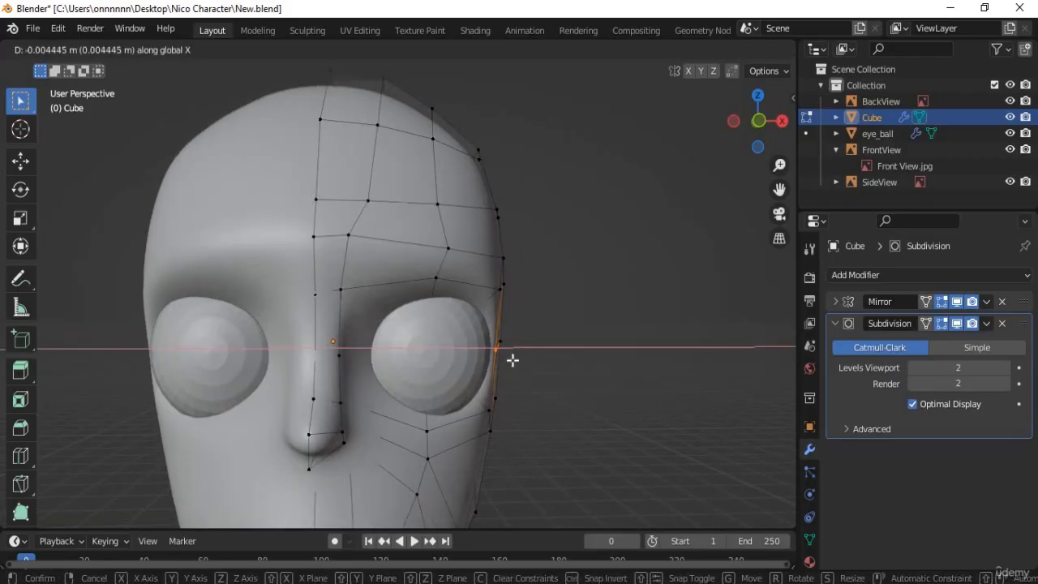
{"action": "left_click", "coordinate": [512, 360]}
{"action": "middle_click_drag", "start_coordinate": [416, 417], "coordinate": [205, 386]}
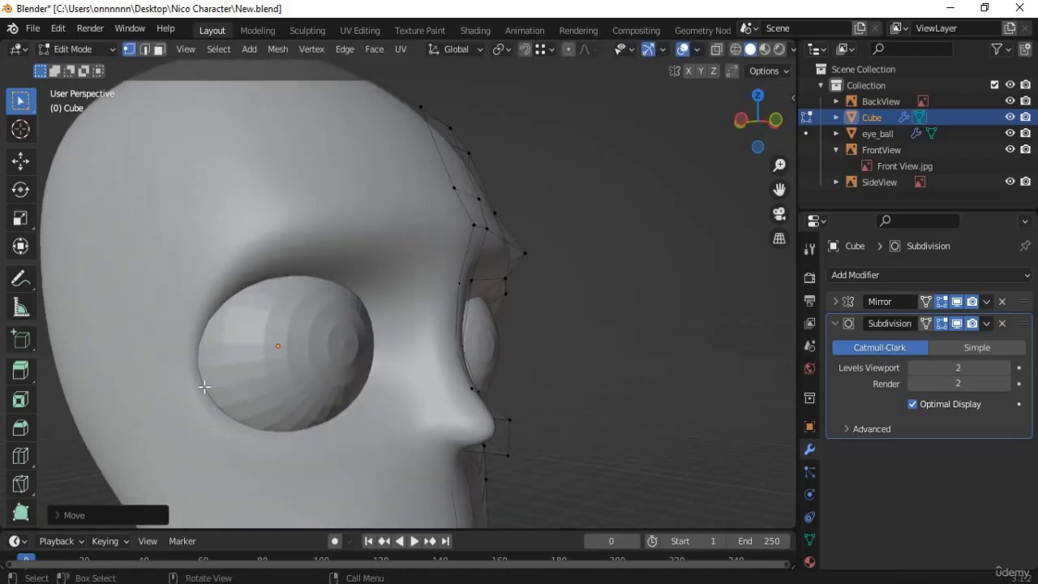
- Adjust the vertices at the socket's outer corner by vertex sliding them along their edges
{"action": "middle_click_drag", "start_coordinate": [268, 406], "coordinate": [398, 361]}
{"action": "key", "text": "shift+v"}
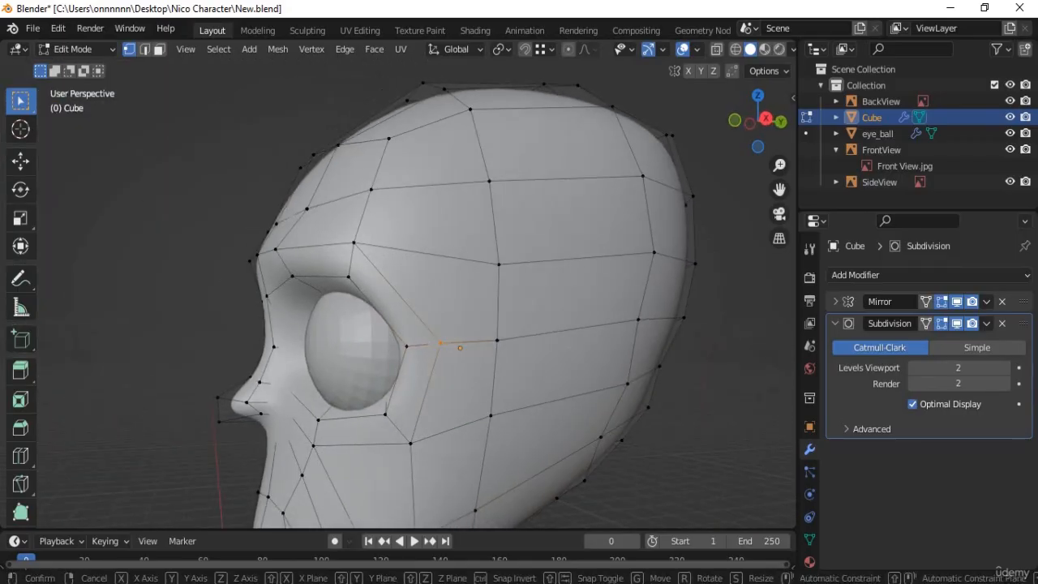
{"action": "left_click", "coordinate": [405, 349]}
{"action": "middle_click_drag", "start_coordinate": [406, 348], "coordinate": [461, 220]}
{"action": "key", "text": "shift+v"}
{"action": "left_click", "coordinate": [491, 378]}
- Select the outer brow vertex above the socket's outer corner and slide it slightly downward along its edge
{"action": "left_click", "coordinate": [495, 266]}
{"action": "middle_click_drag", "start_coordinate": [495, 266], "coordinate": [493, 264]}
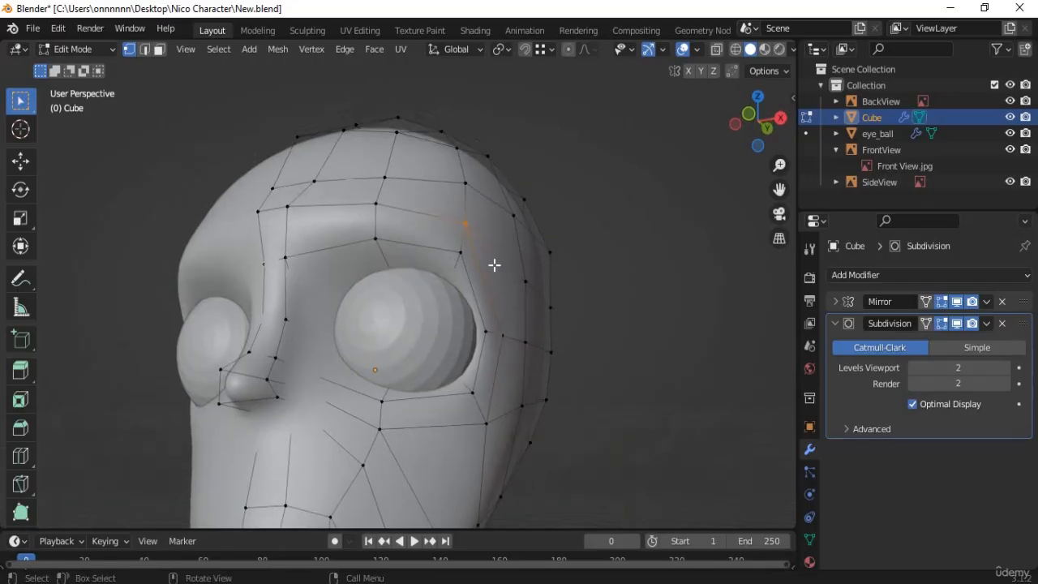
{"action": "key", "text": "shift+v"}
{"action": "left_click", "coordinate": [459, 343]}
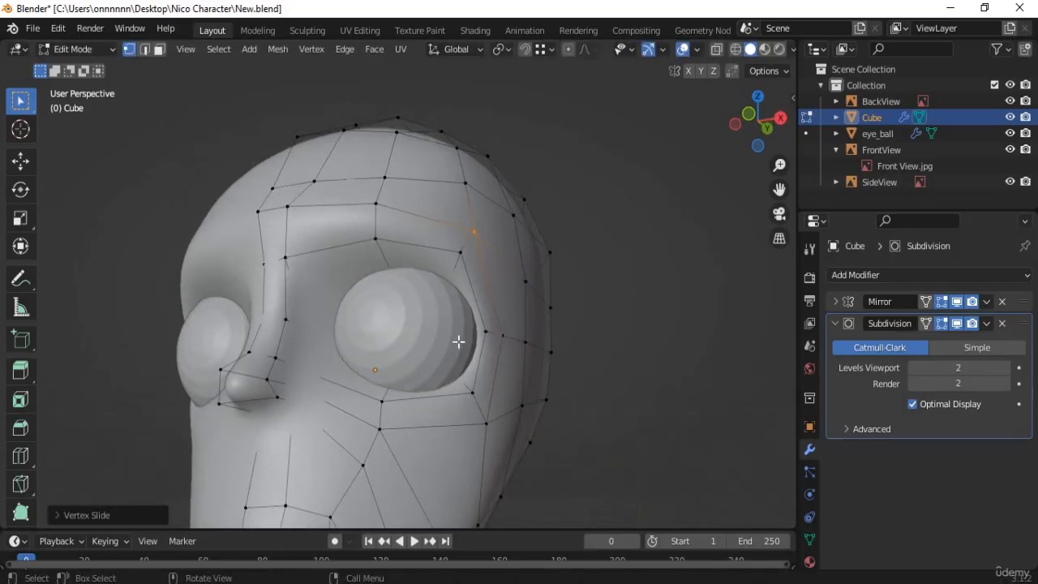
{"action": "mouse_move", "coordinate": [459, 343]}
{"action": "middle_mouse_down"}
{"action": "mouse_move", "coordinate": [521, 410]}
{"action": "mouse_move", "coordinate": [454, 344]}
{"action": "middle_mouse_up"}
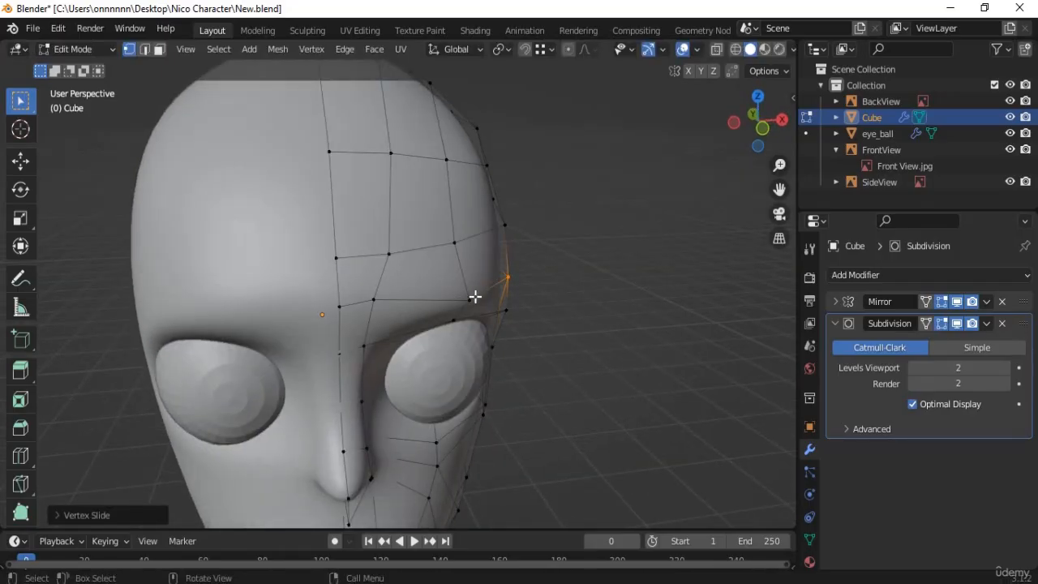
- Select the brow vertex above the eyeball and slide it slightly up its edge toward the forehead by a factor of about 0.07
{"action": "left_click_drag", "start_coordinate": [376, 295], "coordinate": [338, 319]}
{"action": "left_click_drag", "start_coordinate": [460, 289], "coordinate": [473, 319]}
{"action": "middle_click_drag", "start_coordinate": [473, 342], "coordinate": [477, 369]}
{"action": "key", "text": "shift+v"}
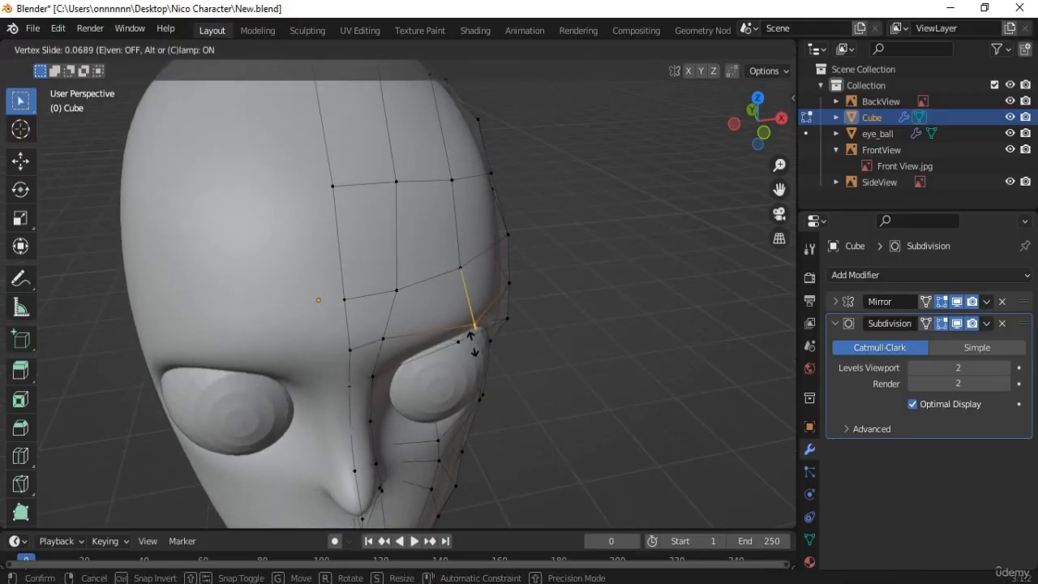
{"action": "left_click", "coordinate": [471, 334]}
- Inspect the reshaped brow, temple and eye sockets from the side and the front
{"action": "middle_click_drag", "start_coordinate": [473, 364], "coordinate": [222, 229]}
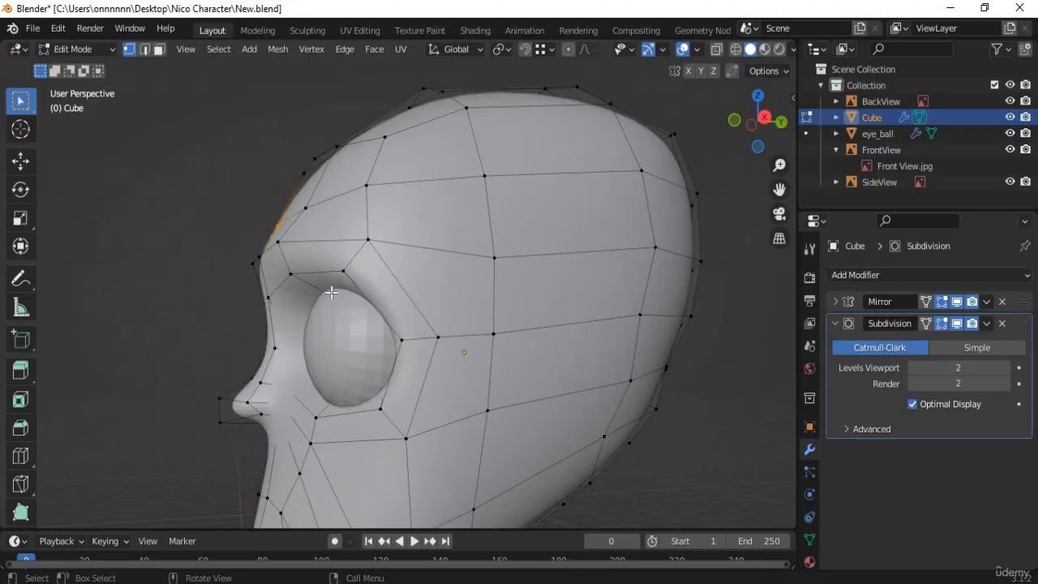
{"action": "middle_click_drag", "start_coordinate": [331, 292], "coordinate": [443, 303]}
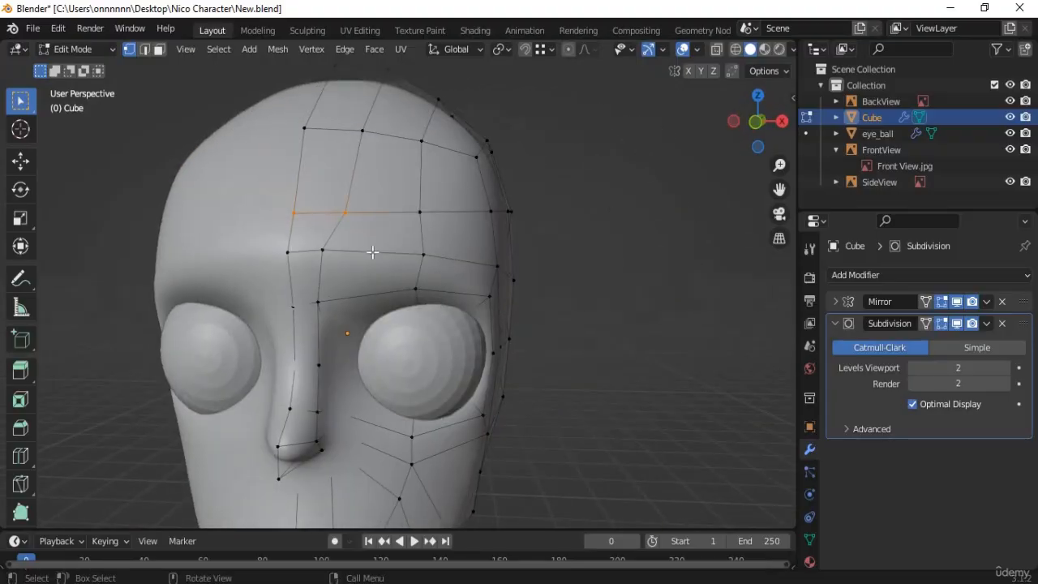
{"action": "middle_click_drag", "start_coordinate": [292, 265], "coordinate": [240, 260]}
{"action": "middle_click_drag", "start_coordinate": [424, 320], "coordinate": [542, 318]}
{"action": "scroll", "coordinate": [376, 297], "scroll_direction": "down", "scroll_amount": 5}
{"action": "scroll", "coordinate": [403, 356], "scroll_direction": "up", "scroll_amount": 7}
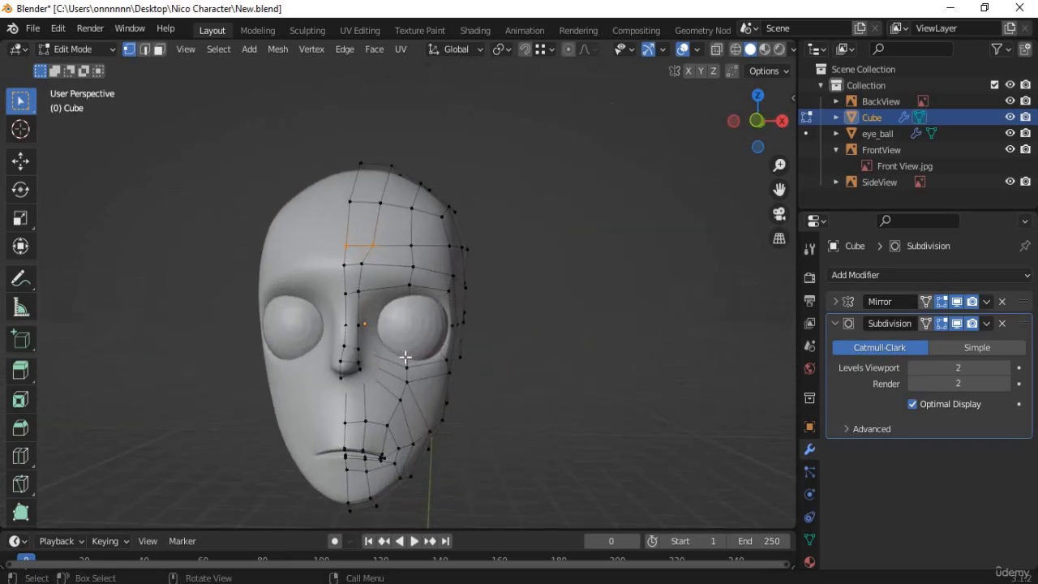
- Examine the eye socket's innermost edge loop and its fit around the eyeball, see-through and solid, from the front and side
{"action": "scroll", "coordinate": [430, 368], "scroll_direction": "up", "scroll_amount": 1}
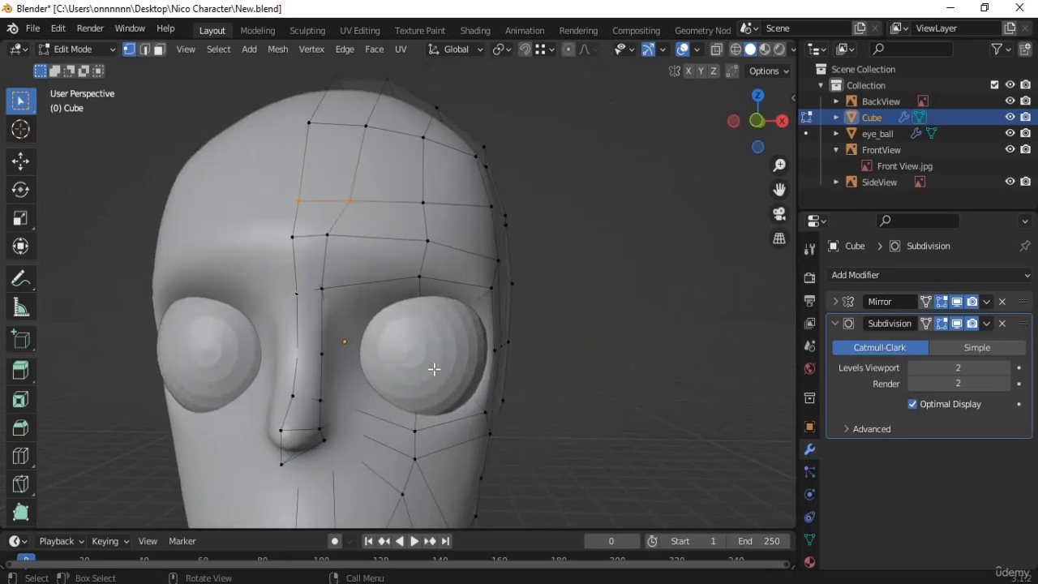
{"action": "key", "text": "alt+z"}
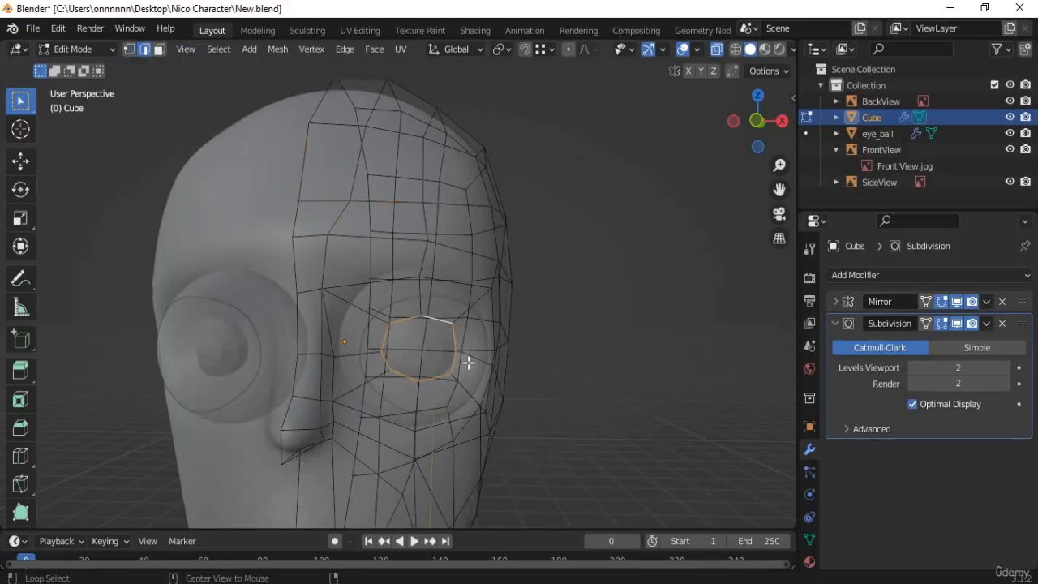
{"action": "key", "text": "alt+z"}
{"action": "middle_click_drag", "start_coordinate": [477, 391], "coordinate": [387, 402]}
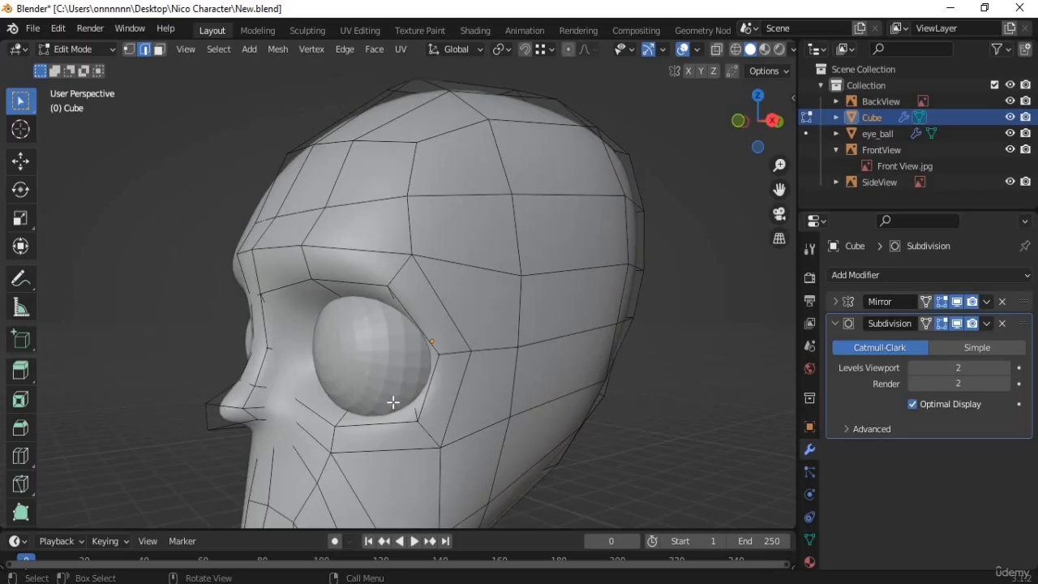
{"action": "right_click", "coordinate": [392, 402]}
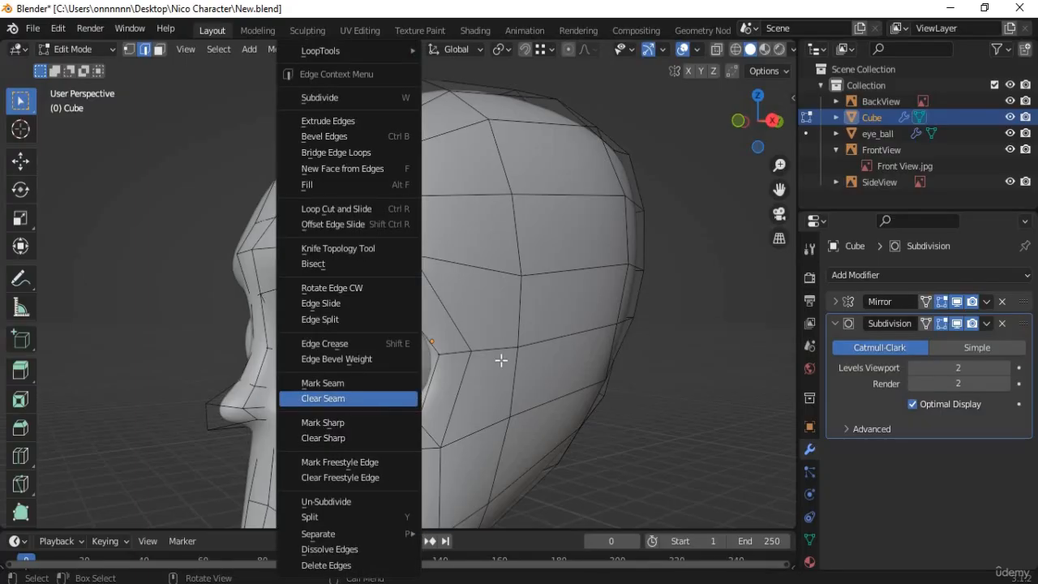
{"action": "left_click", "coordinate": [500, 359]}
{"action": "scroll", "coordinate": [387, 388], "scroll_direction": "up", "scroll_amount": 2}
{"action": "middle_click_drag", "start_coordinate": [423, 367], "coordinate": [388, 315]}
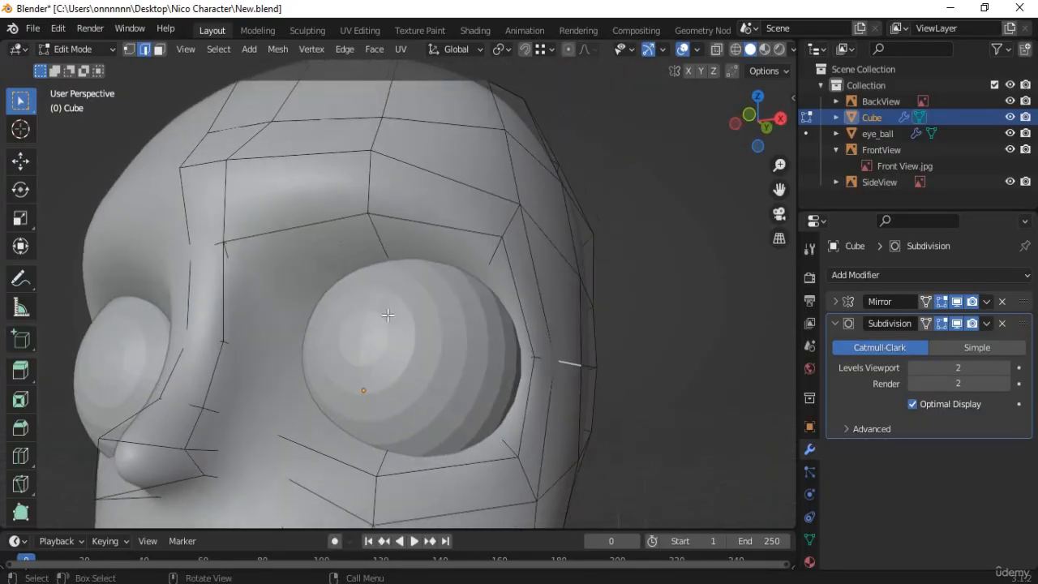
- Add an edge loop around the eye socket between its opening and rim, slid outward by a factor of about 0.28
{"action": "key", "text": "alt+z"}
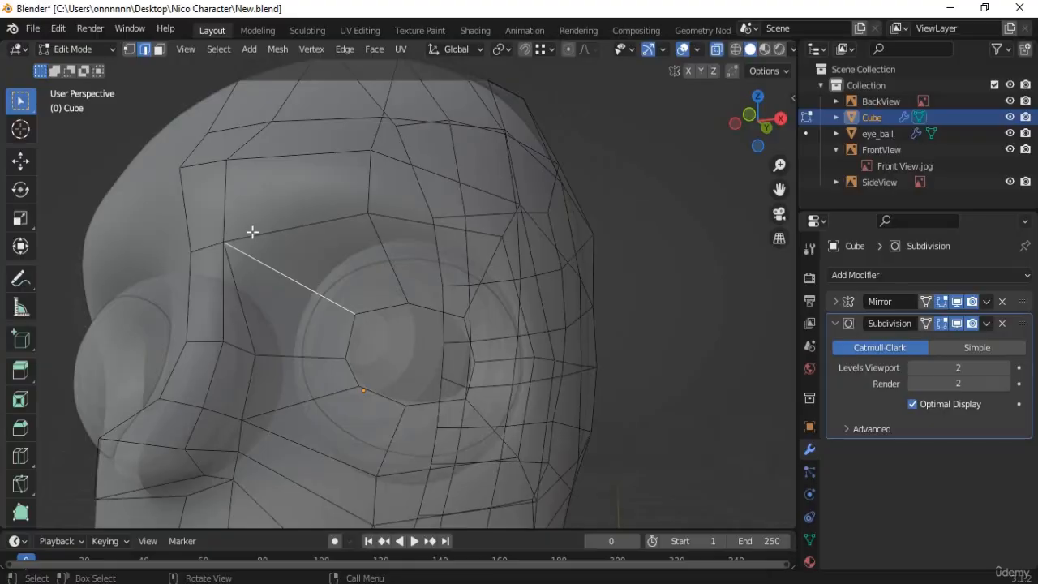
{"action": "key", "text": "ctrl+r"}
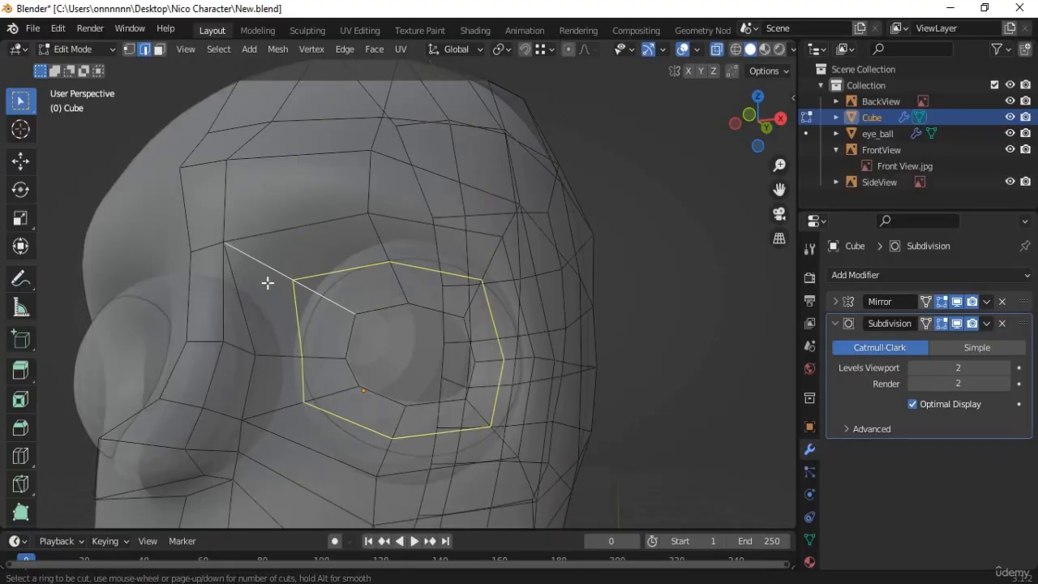
{"action": "left_click", "coordinate": [267, 289]}
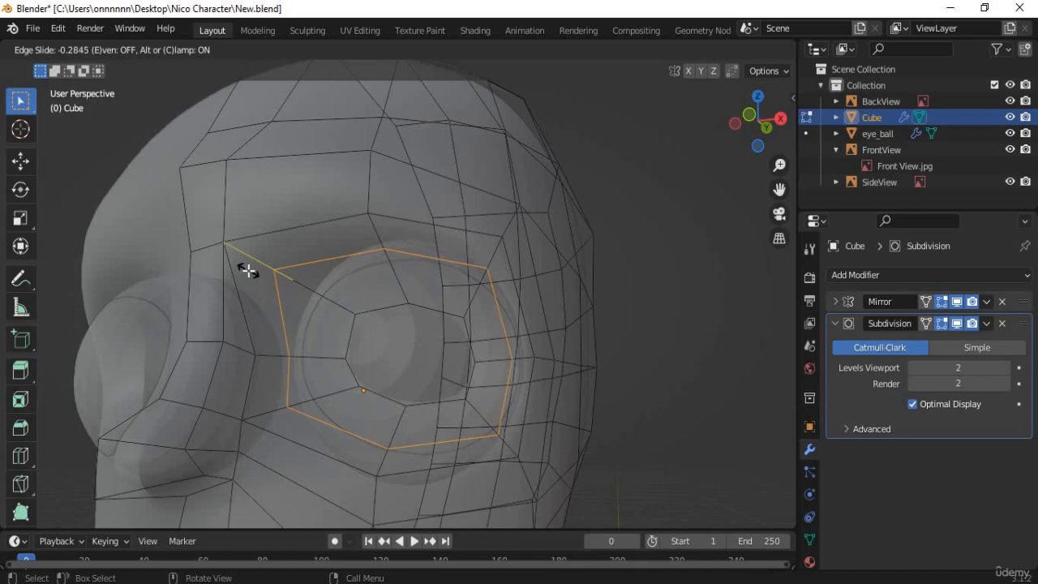
{"action": "left_click", "coordinate": [248, 271]}
- Select the new socket loop's inner-corner vertex and slide it slightly along its edge toward the nose
{"action": "left_click", "coordinate": [129, 50]}
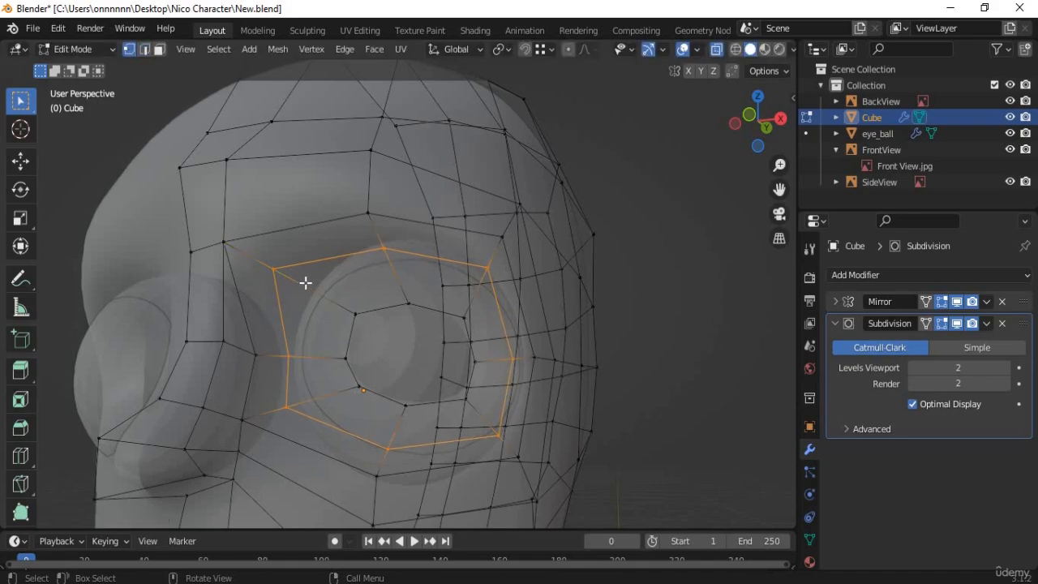
{"action": "left_click", "coordinate": [283, 364]}
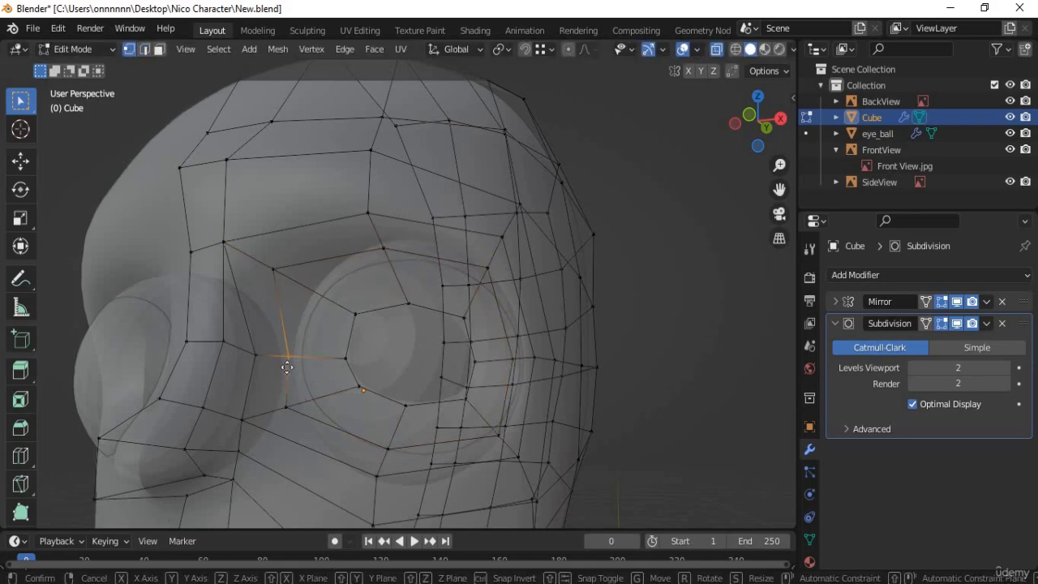
{"action": "key", "text": "g"}
{"action": "left_click", "coordinate": [282, 367]}
{"action": "key", "text": "g"}
{"action": "key", "text": "g"}
{"action": "left_click", "coordinate": [275, 370]}
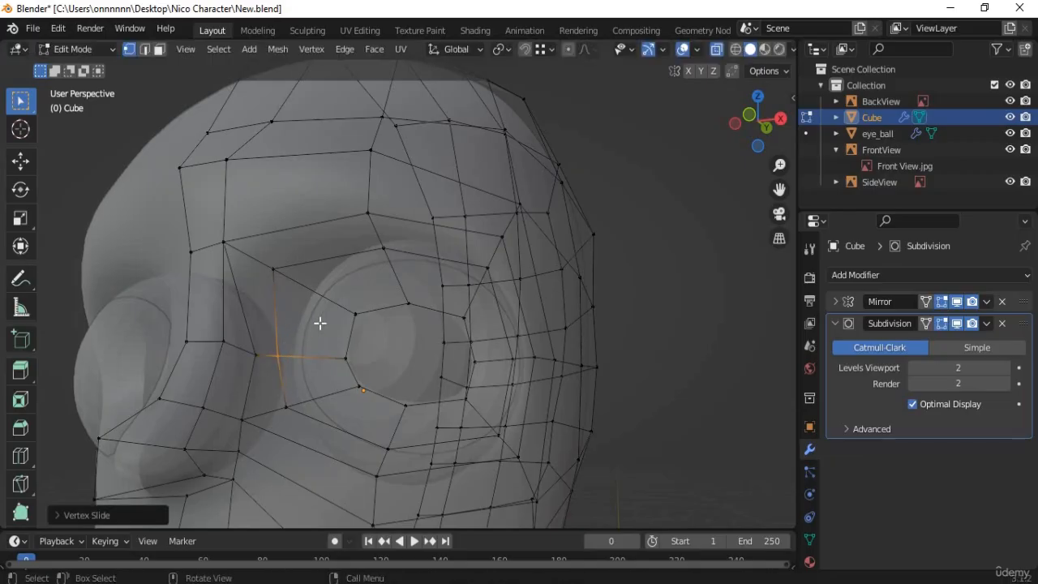
- Slide the new loop's lower middle and lower outer vertices along their edges toward the socket opening
{"action": "middle_click_drag", "start_coordinate": [432, 314], "coordinate": [386, 409]}
{"action": "left_click", "coordinate": [379, 411]}
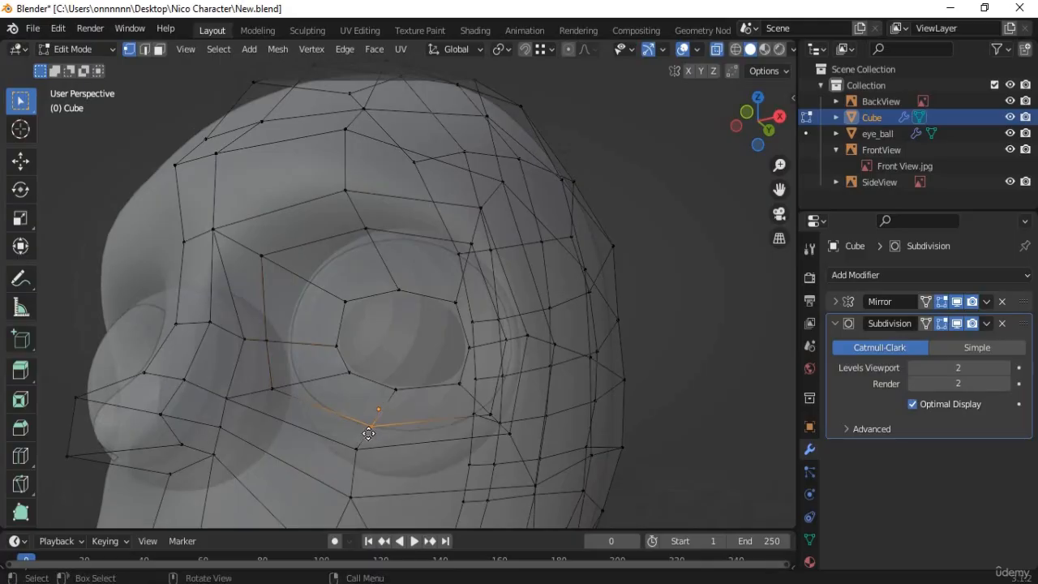
{"action": "key", "text": "g"}
{"action": "key", "text": "g"}
{"action": "left_click", "coordinate": [354, 412]}
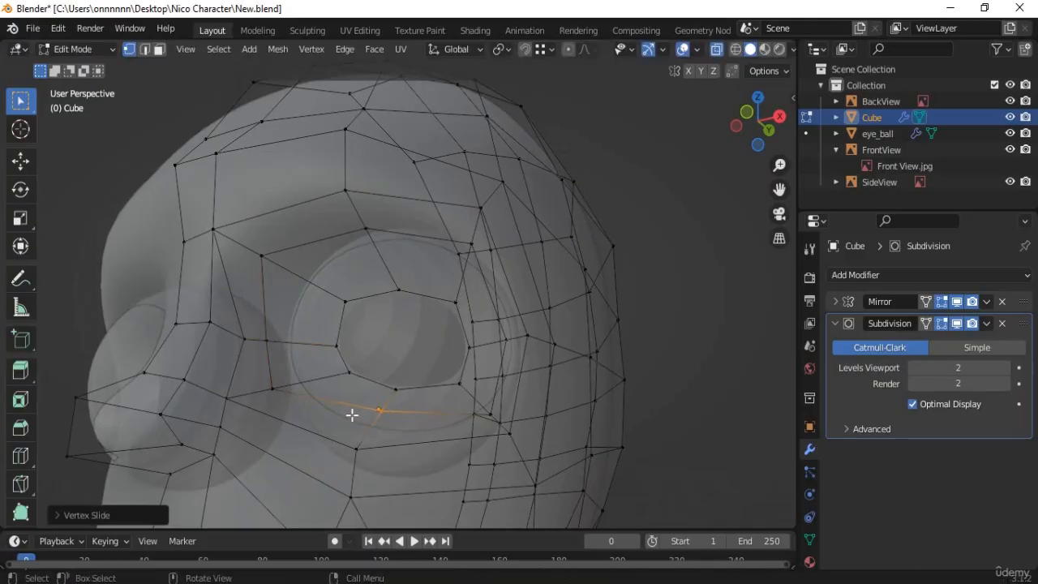
{"action": "middle_click_drag", "start_coordinate": [351, 413], "coordinate": [463, 435]}
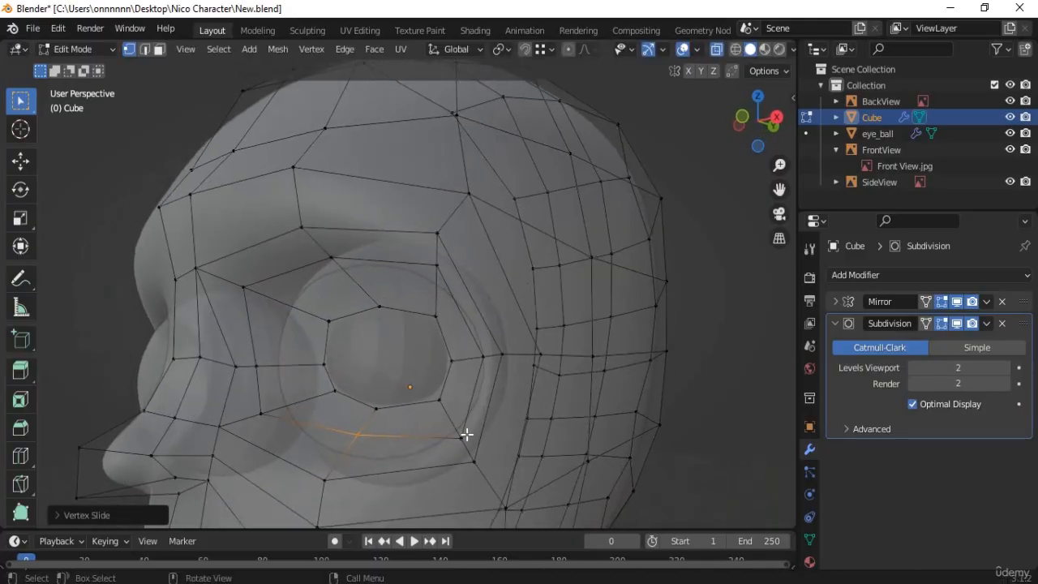
{"action": "left_click", "coordinate": [459, 438]}
{"action": "key", "text": "g"}
{"action": "key", "text": "g"}
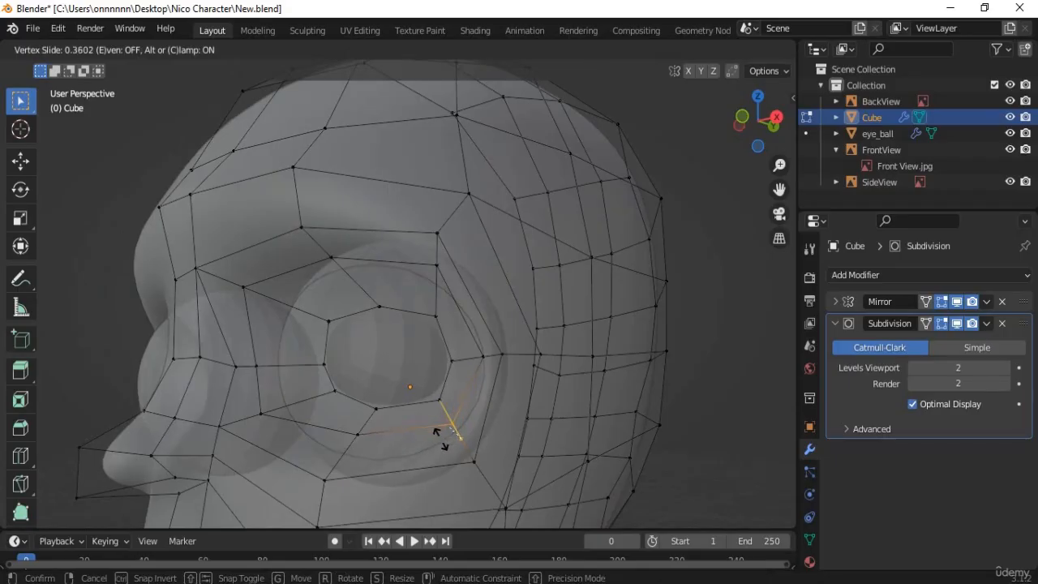
{"action": "left_click", "coordinate": [352, 438]}
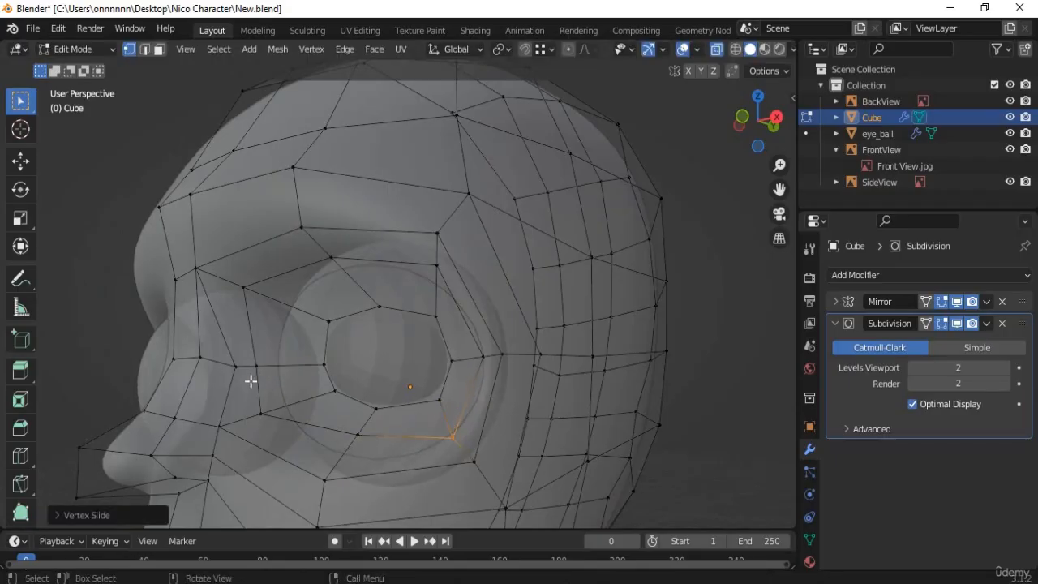
- Slide the loop's inner-corner vertex and upper inner vertex along their edges toward the eyeball outline
{"action": "left_click", "coordinate": [251, 379]}
{"action": "key", "text": "g"}
{"action": "key", "text": "g"}
{"action": "left_click", "coordinate": [269, 378]}
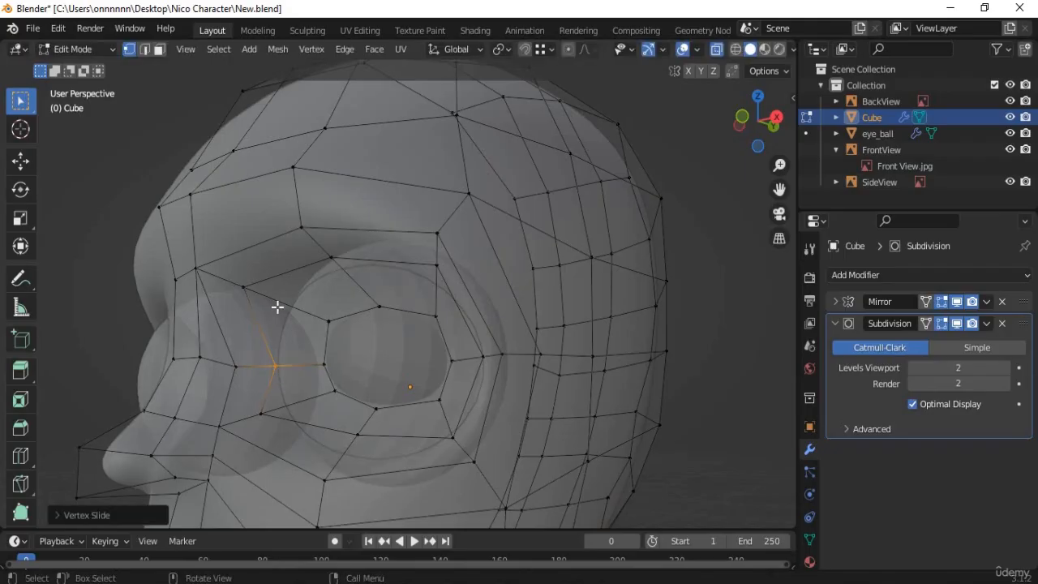
{"action": "left_click", "coordinate": [279, 307]}
{"action": "key", "text": "g"}
{"action": "key", "text": "g"}
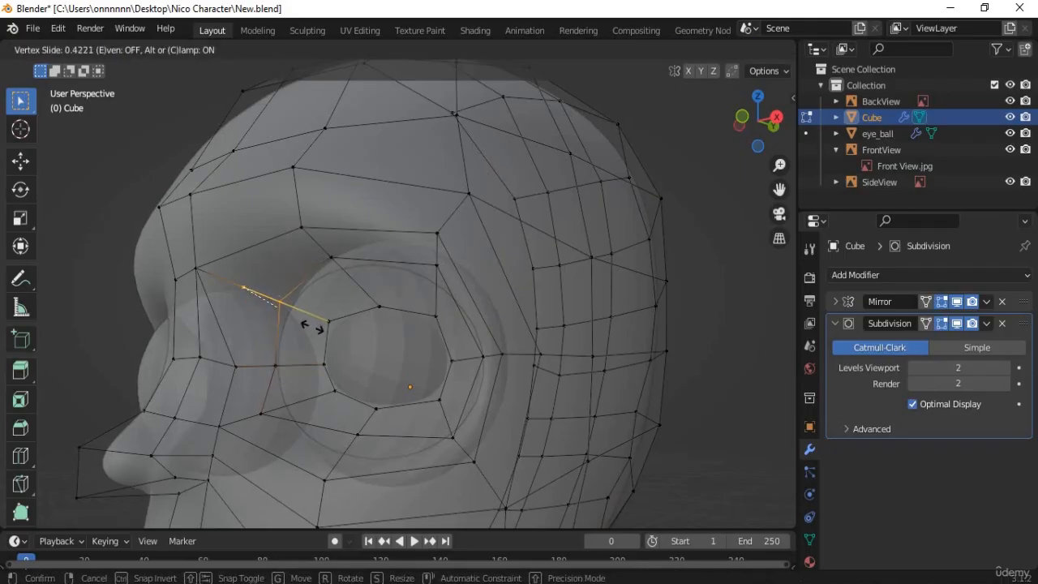
{"action": "left_click", "coordinate": [301, 366]}
- Slide the loop's lower inner vertex along the loop toward the lower middle vertex
{"action": "left_click", "coordinate": [265, 415]}
{"action": "key", "text": "g"}
{"action": "key", "text": "g"}
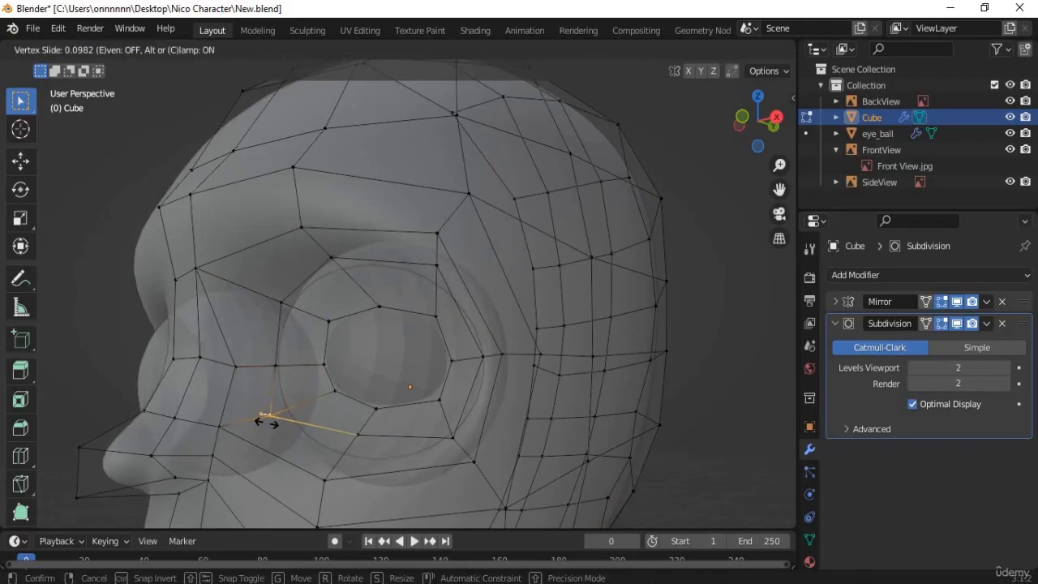
{"action": "left_click", "coordinate": [294, 424]}
- Slide the loop's upper inner vertex further toward the socket opening and nudge it to follow the eyeball outline
{"action": "middle_click_drag", "start_coordinate": [373, 443], "coordinate": [416, 463]}
{"action": "middle_click_drag", "start_coordinate": [365, 460], "coordinate": [305, 321]}
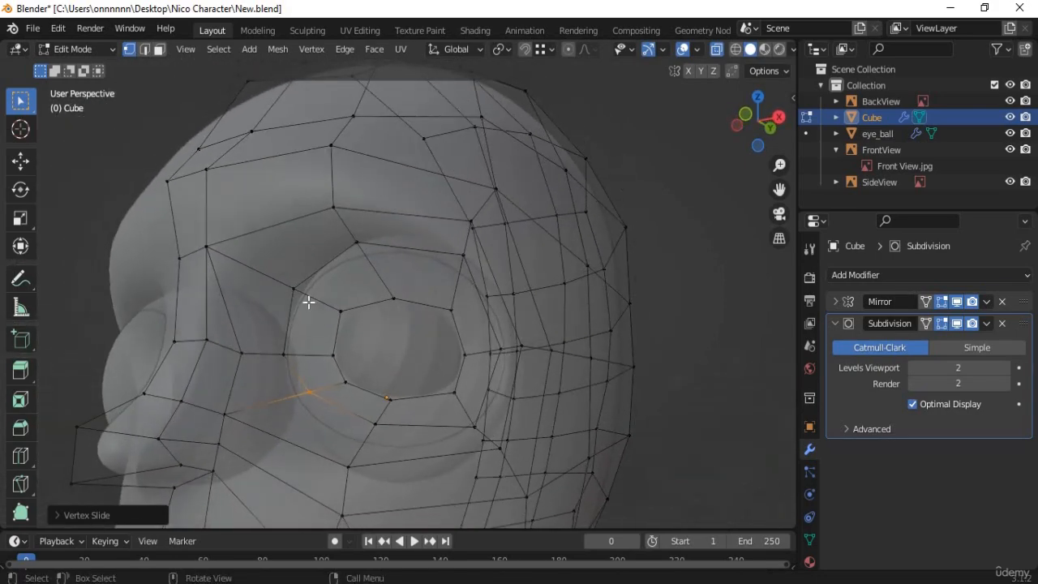
{"action": "left_click", "coordinate": [308, 302]}
{"action": "key", "text": "shift+v"}
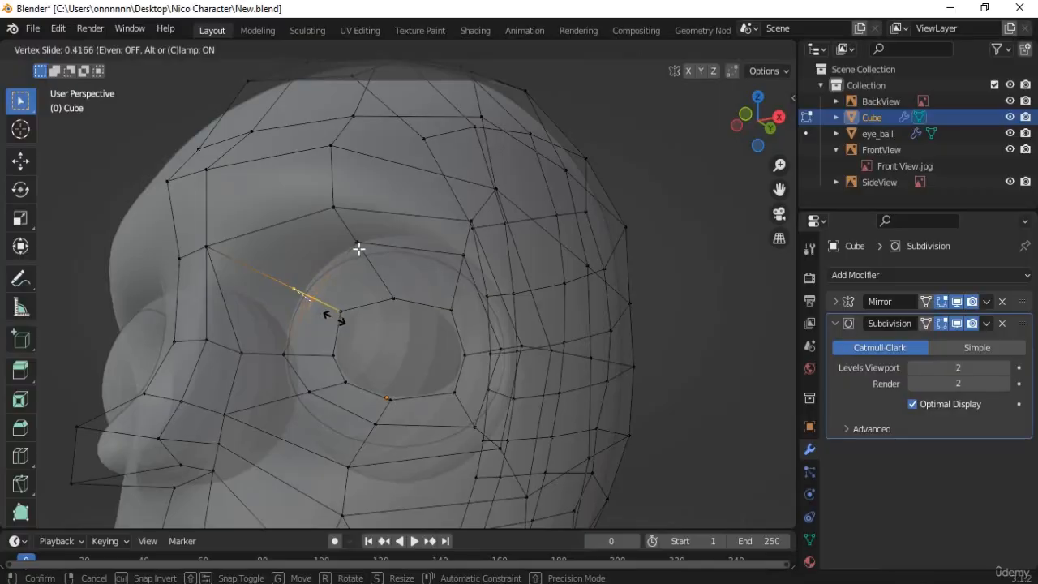
{"action": "left_click", "coordinate": [359, 249]}
{"action": "key", "text": "g"}
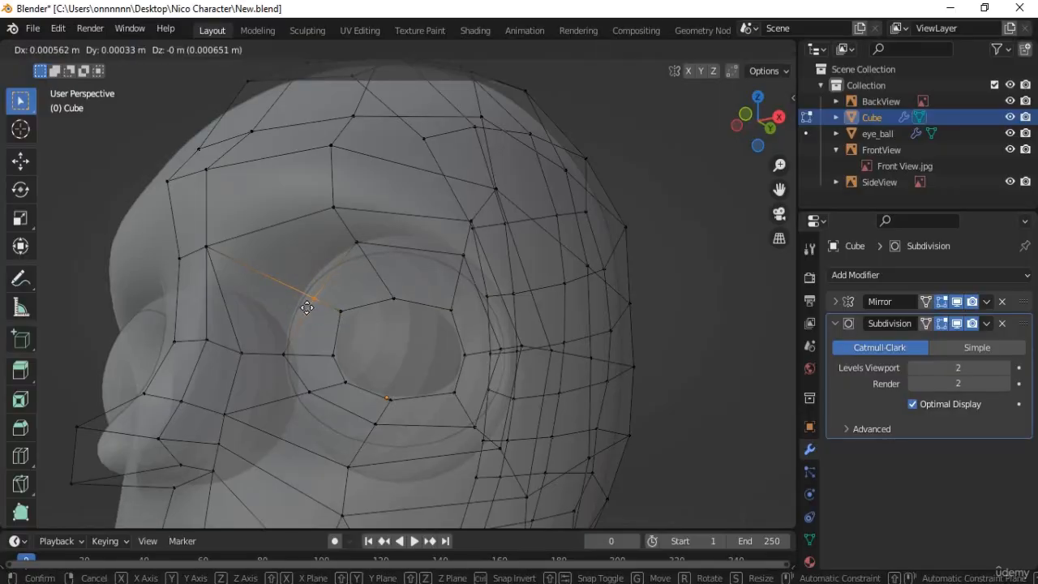
{"action": "left_click", "coordinate": [308, 303]}
- Slide the inner-corner vertex closer to the socket opening and move the lower inner vertex slightly toward the eyeball
{"action": "left_click", "coordinate": [283, 358]}
{"action": "key", "text": "shift+v"}
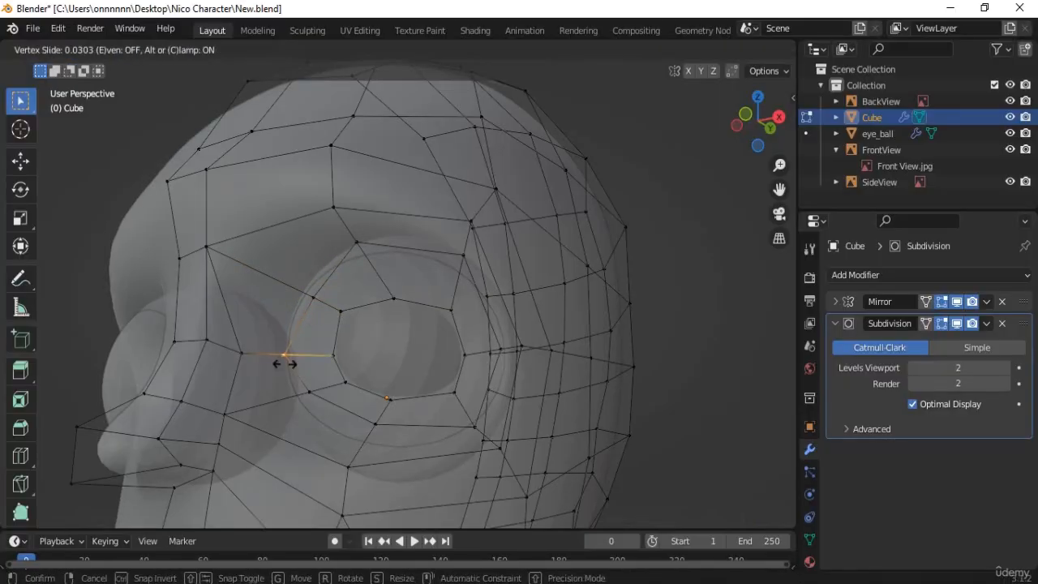
{"action": "left_click", "coordinate": [304, 381]}
{"action": "left_click", "coordinate": [309, 392]}
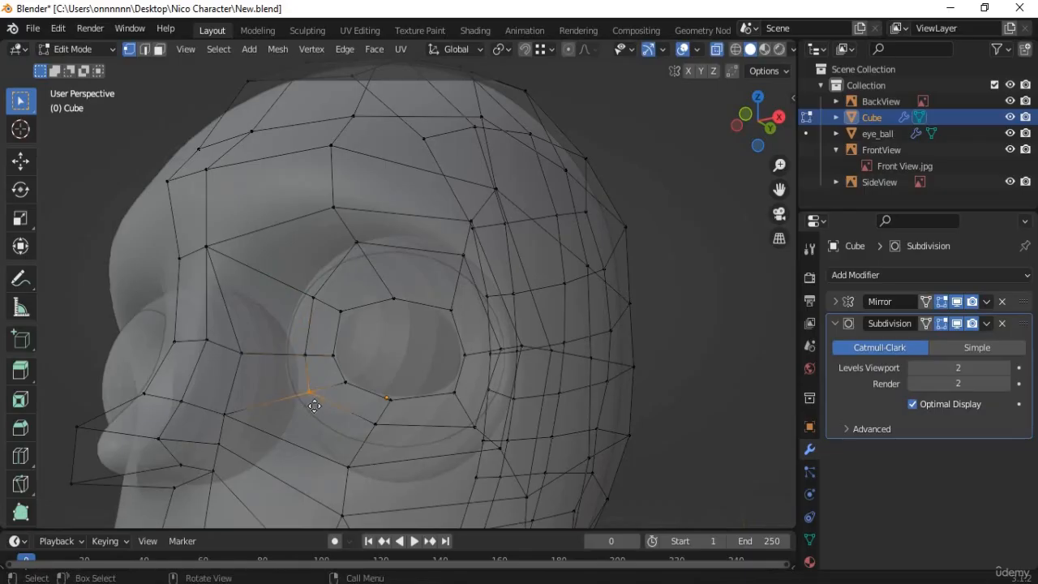
{"action": "key", "text": "g"}
{"action": "left_click", "coordinate": [321, 399]}
- Move the loop's upper middle vertex down and reposition its upper outer vertex to round the loop around the eyeball
{"action": "key", "text": "b"}
{"action": "left_click_drag", "start_coordinate": [342, 252], "coordinate": [337, 253]}
{"action": "key", "text": "g"}
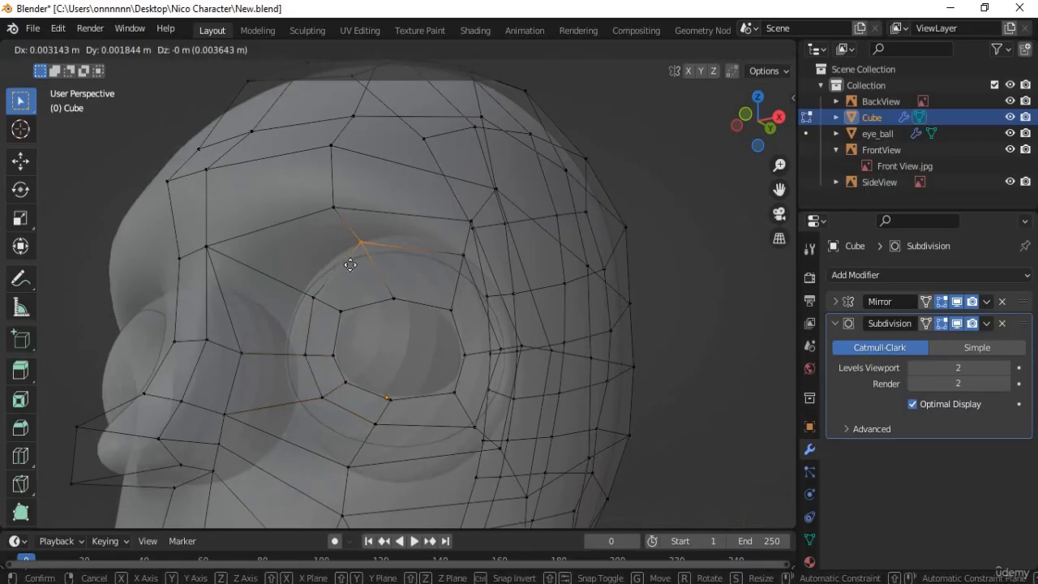
{"action": "left_click", "coordinate": [347, 265]}
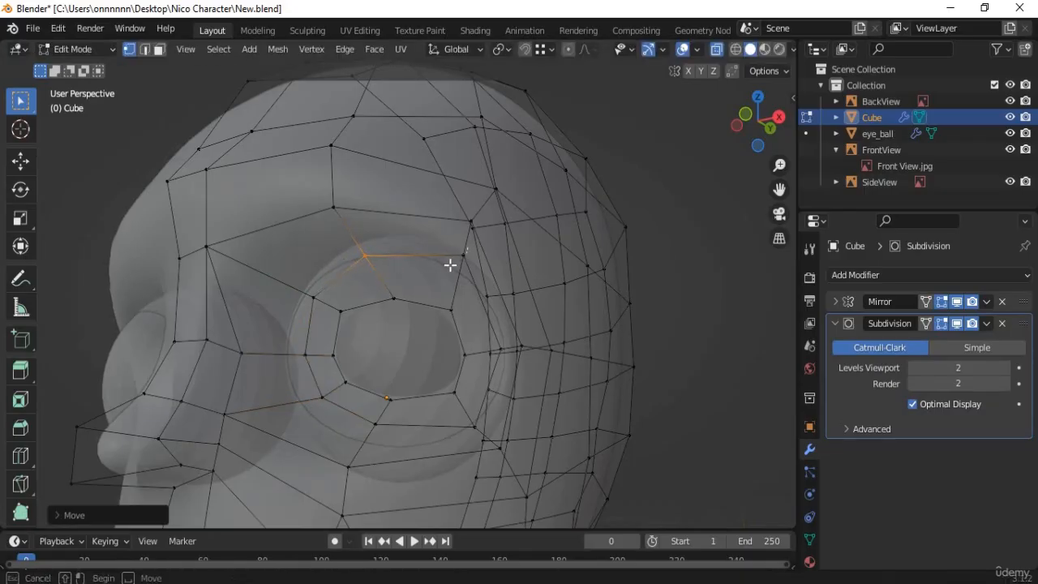
{"action": "key", "text": "g"}
{"action": "left_click", "coordinate": [487, 364]}
- Slide the loop's outer-corner and lower outer vertices along their edges inward toward the socket opening
{"action": "middle_click_drag", "start_coordinate": [487, 364], "coordinate": [475, 335]}
{"action": "left_click", "coordinate": [472, 340]}
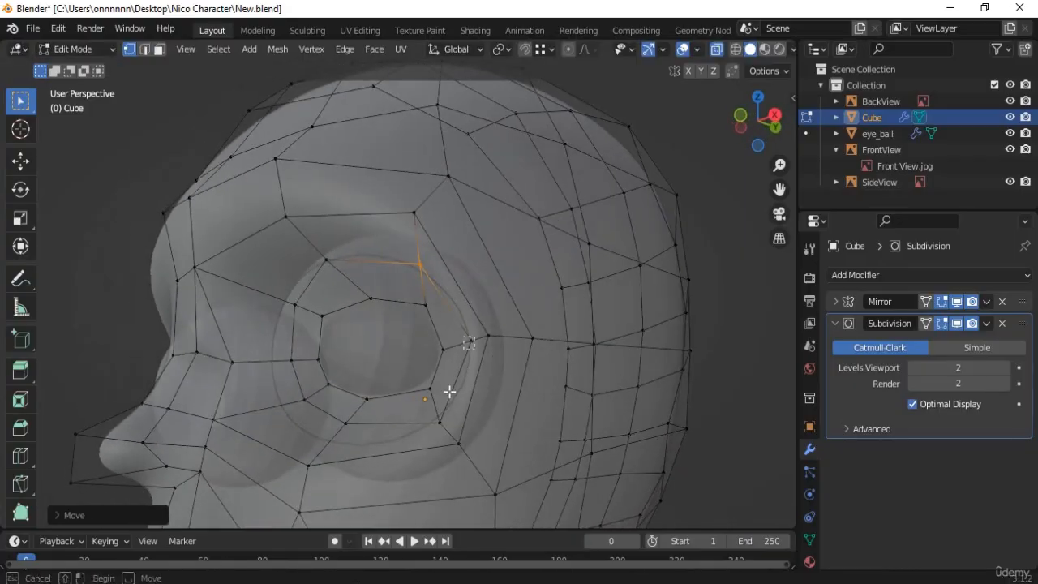
{"action": "middle_click_drag", "start_coordinate": [458, 390], "coordinate": [488, 404]}
{"action": "key", "text": "shift+v"}
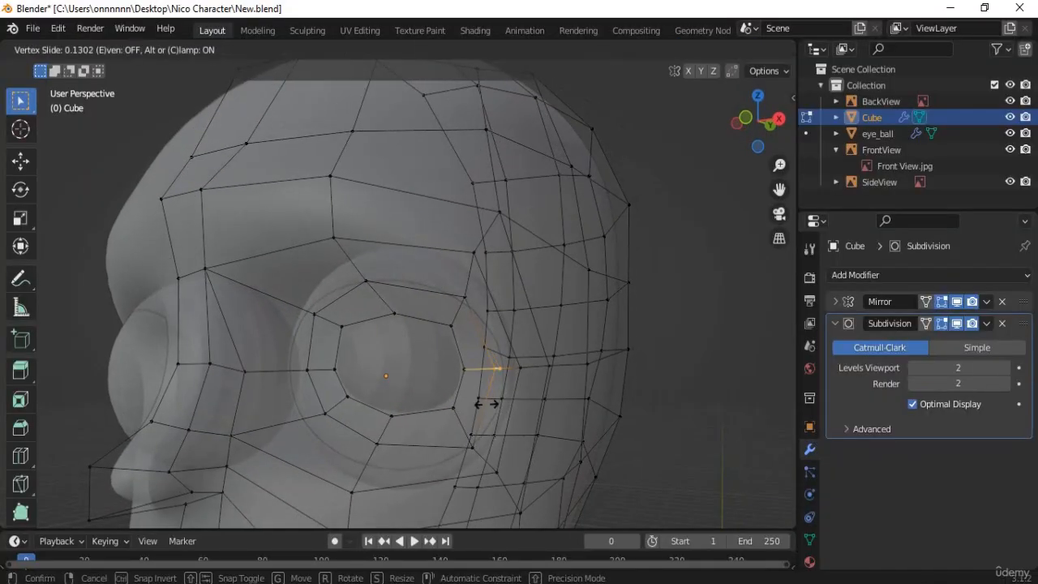
{"action": "left_click", "coordinate": [481, 453]}
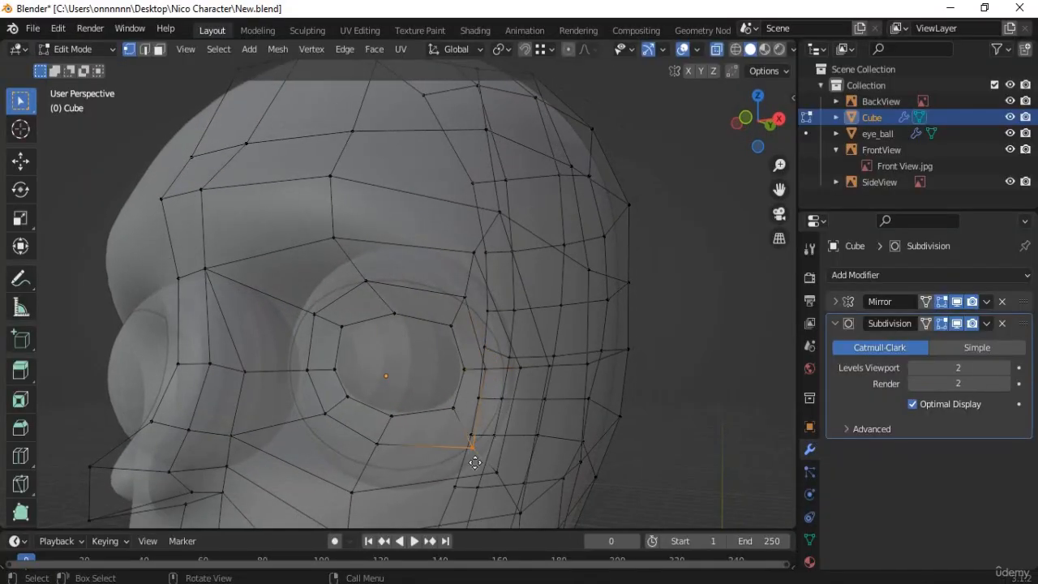
{"action": "key", "text": "g"}
{"action": "key", "text": "g"}
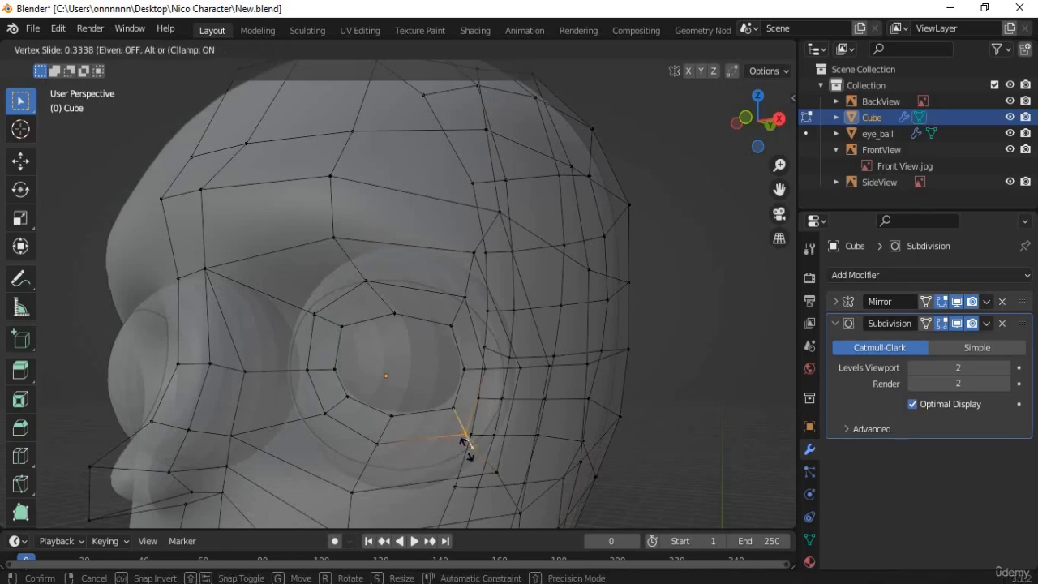
{"action": "left_click", "coordinate": [452, 453]}
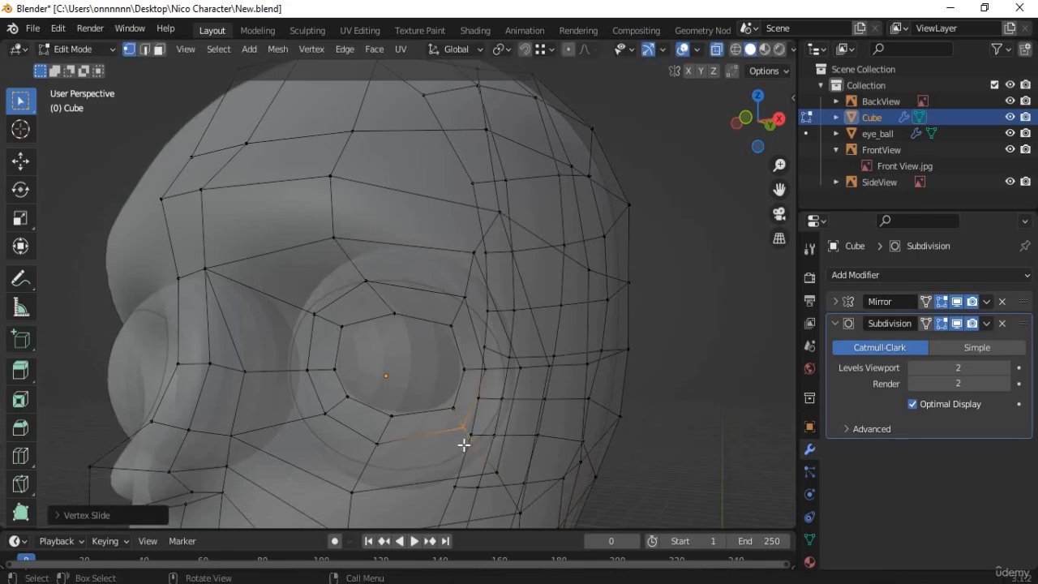
- Set the snapping target to Face
{"action": "middle_click_drag", "start_coordinate": [463, 440], "coordinate": [413, 292]}
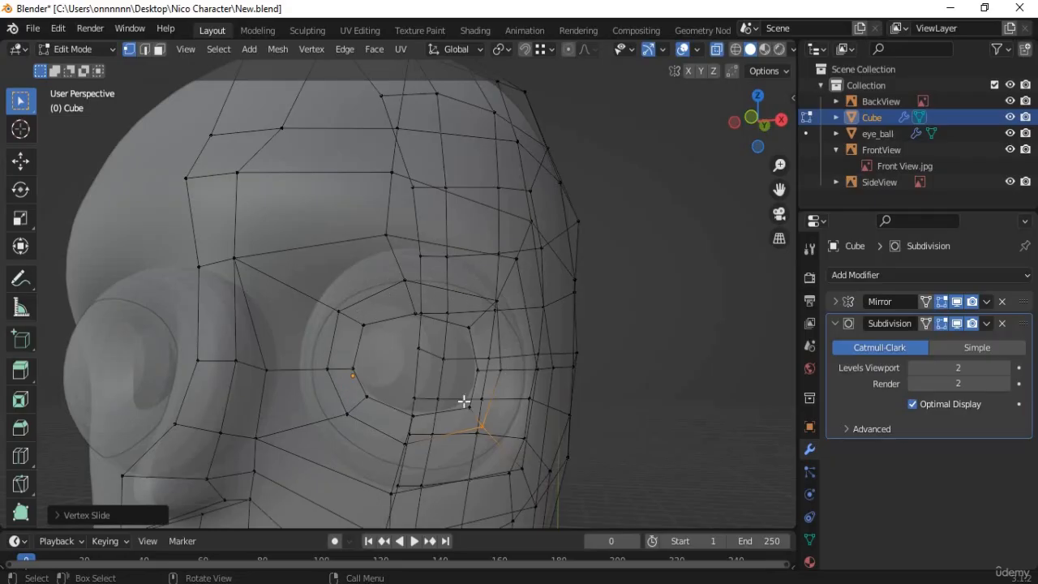
{"action": "middle_click_drag", "start_coordinate": [430, 310], "coordinate": [636, 100]}
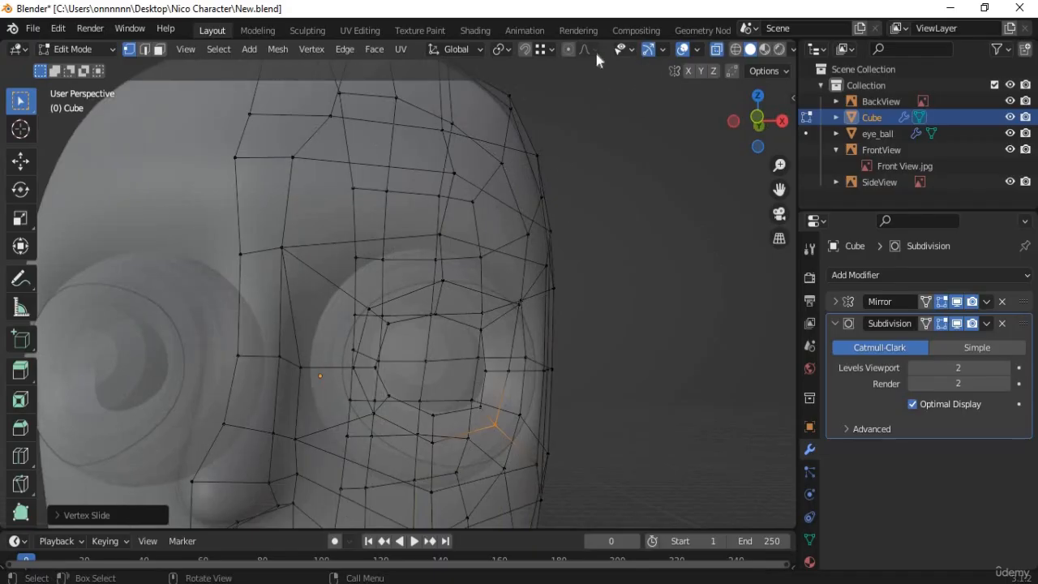
{"action": "left_click", "coordinate": [550, 49]}
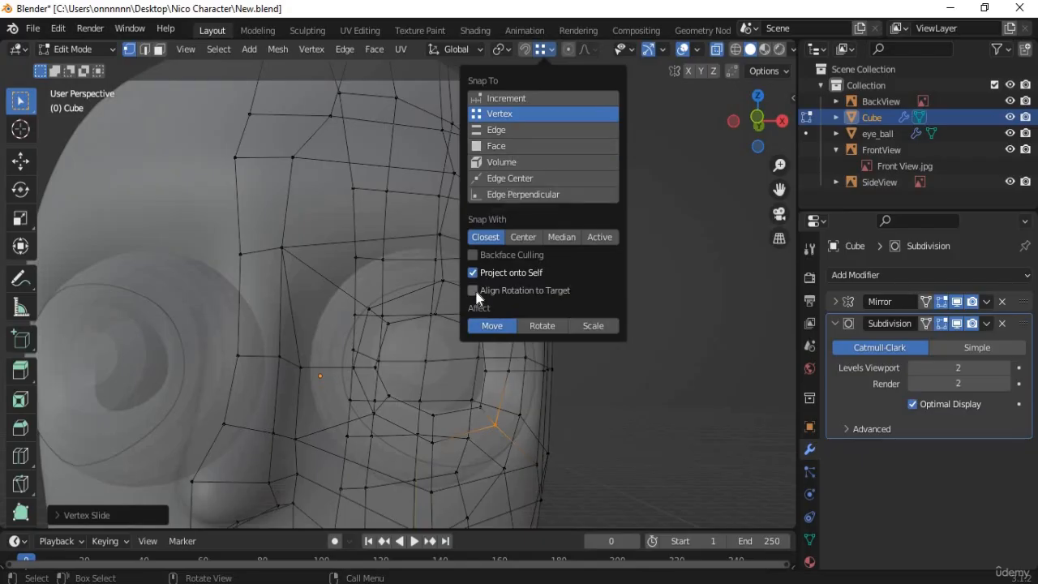
{"action": "left_click", "coordinate": [501, 148]}
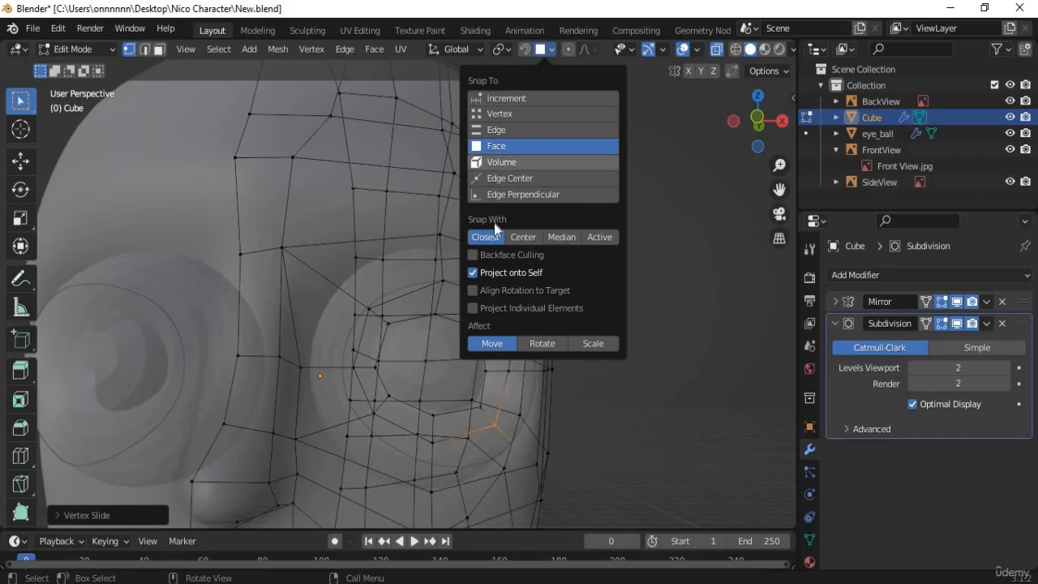
- Enable Project Individual Elements for snapping and slightly reposition the eye loop's lower outer vertex
{"action": "left_click", "coordinate": [474, 308]}
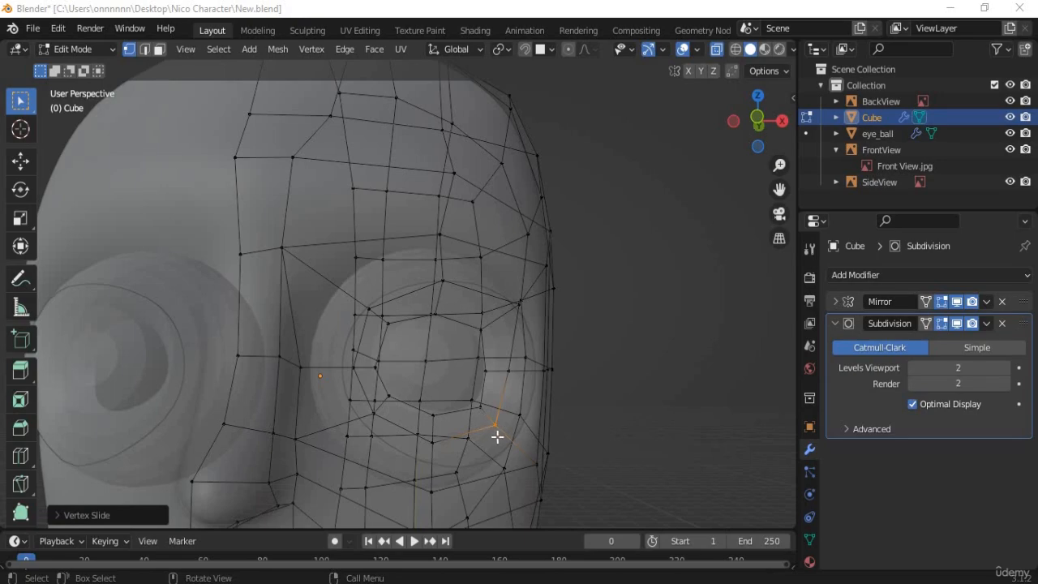
{"action": "middle_click_drag", "start_coordinate": [497, 437], "coordinate": [493, 433]}
{"action": "key", "text": "g"}
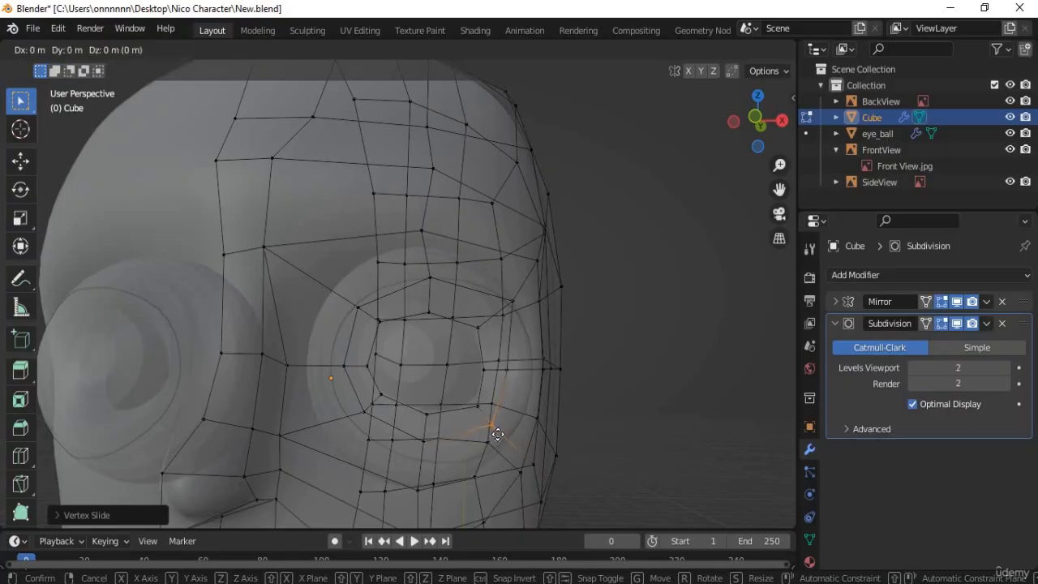
{"action": "left_click", "coordinate": [498, 437]}
- Move the loop's upper outer vertex inward and slightly down toward the socket opening
{"action": "scroll", "coordinate": [540, 348], "scroll_direction": "up", "scroll_amount": 3}
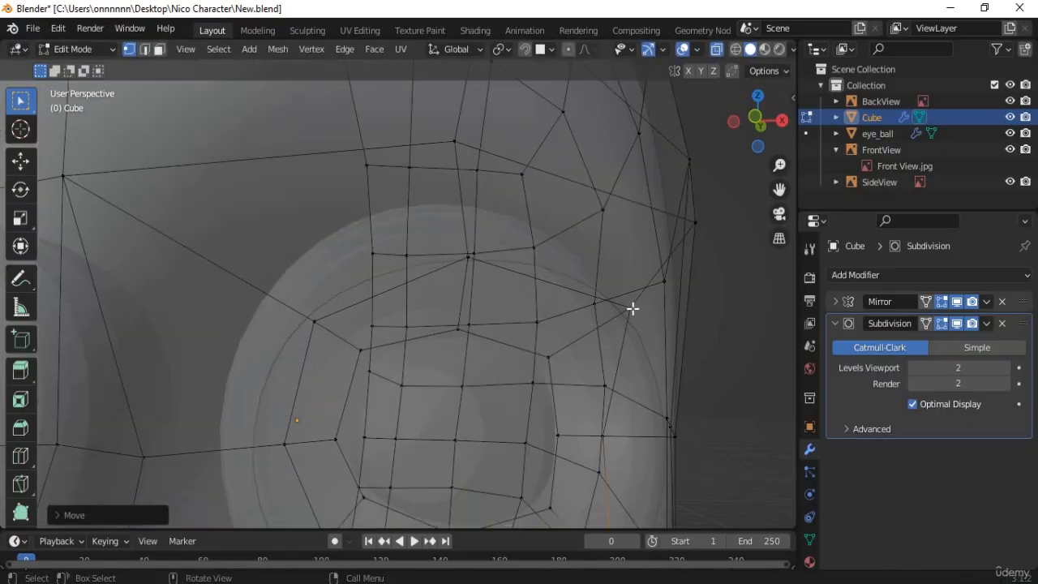
{"action": "left_click", "coordinate": [622, 311]}
{"action": "key", "text": "g"}
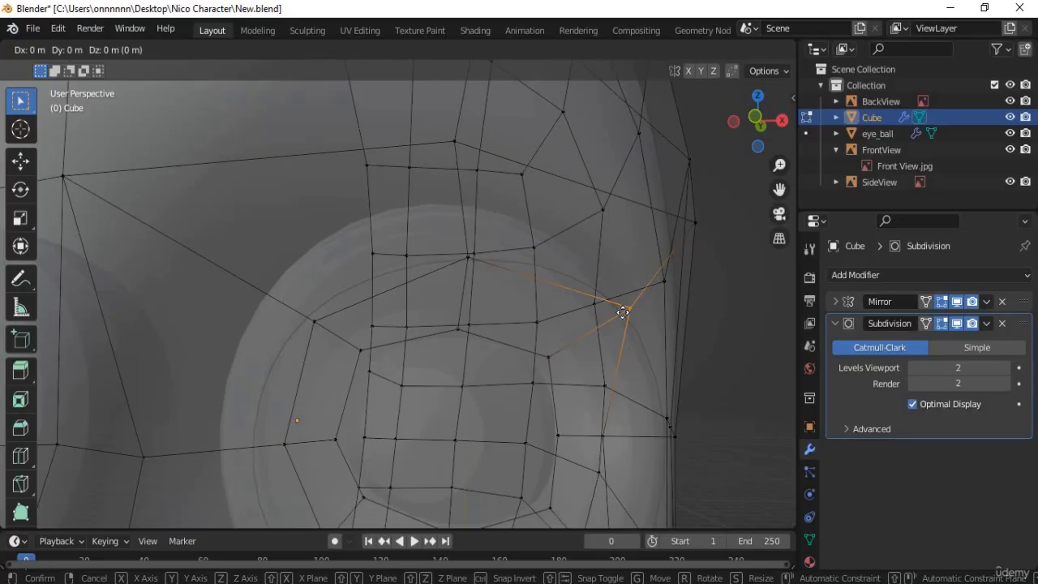
{"action": "key", "text": "g"}
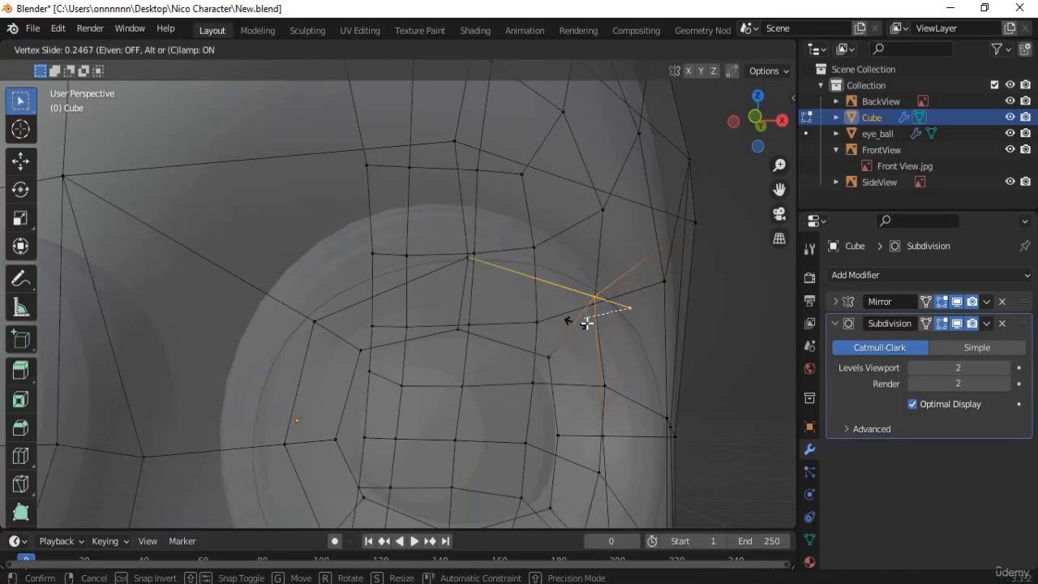
{"action": "left_click", "coordinate": [626, 321]}
{"action": "key", "text": "g"}
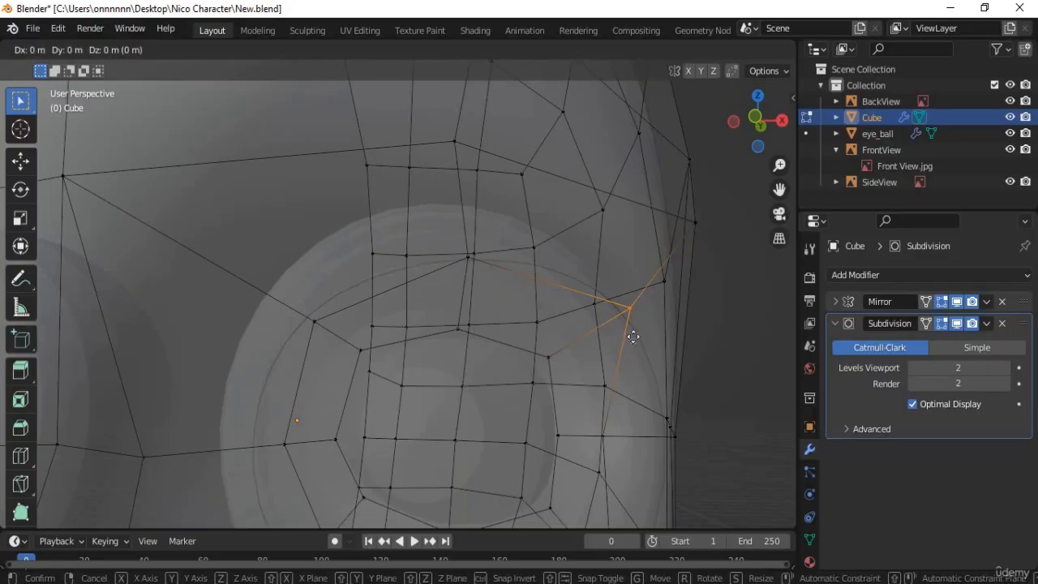
{"action": "left_click", "coordinate": [582, 354]}
- Shift the loop's upper middle vertex toward the outer side of the eye, above the opening's top vertex
{"action": "left_click", "coordinate": [464, 253]}
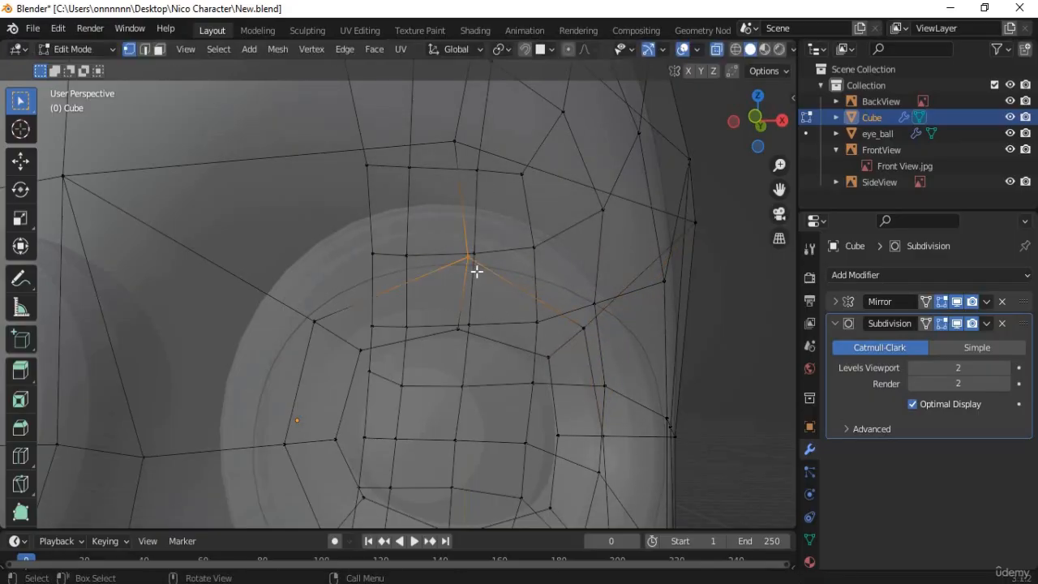
{"action": "key", "text": "g"}
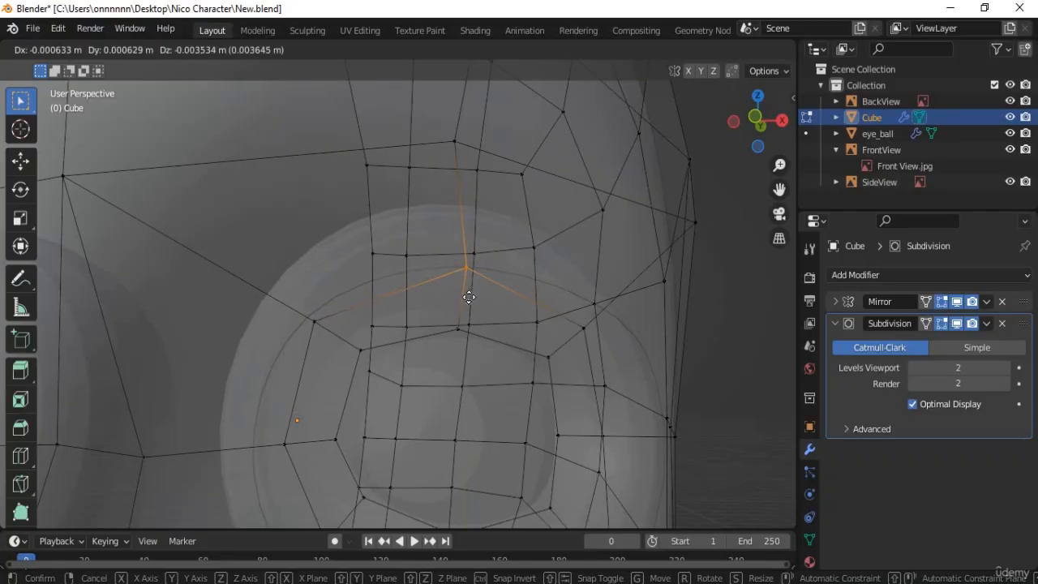
{"action": "right_click", "coordinate": [490, 327]}
{"action": "scroll", "coordinate": [490, 328], "scroll_direction": "down", "scroll_amount": 5}
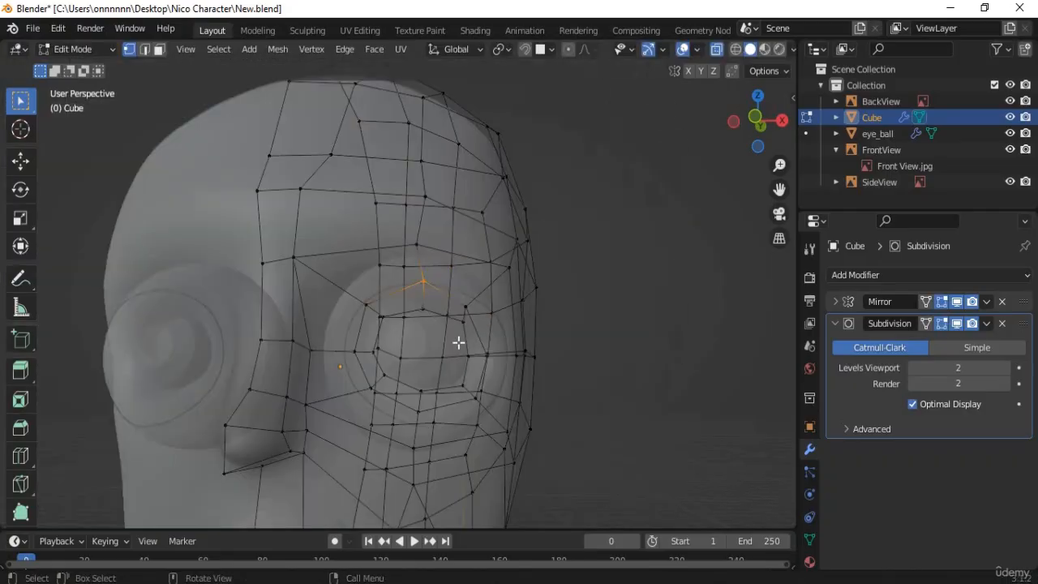
{"action": "middle_click_drag", "start_coordinate": [459, 343], "coordinate": [429, 310]}
{"action": "key", "text": "alt+z"}
{"action": "key", "text": "alt+z"}
{"action": "scroll", "coordinate": [399, 276], "scroll_direction": "up", "scroll_amount": 3}
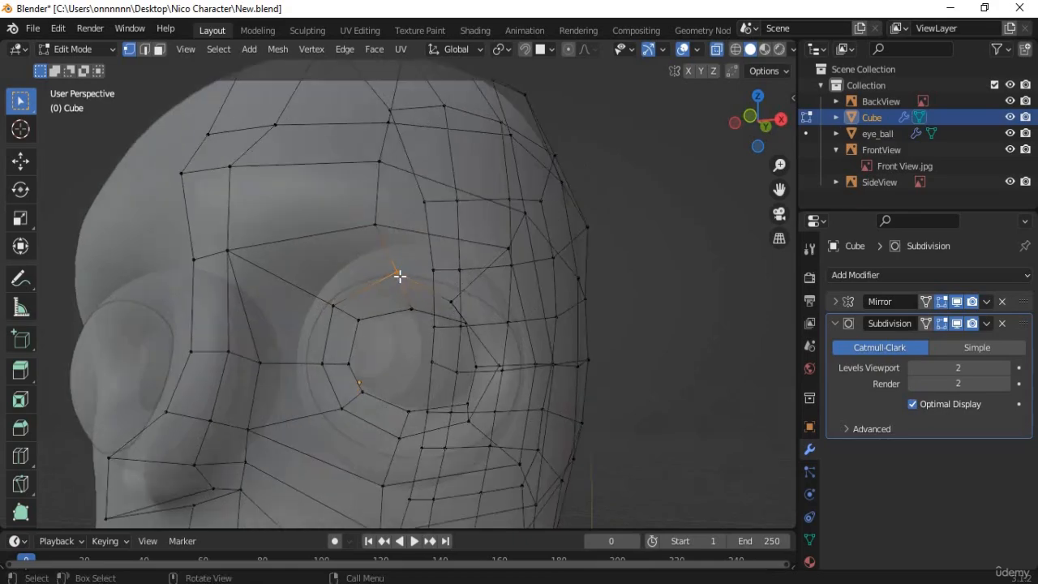
{"action": "key", "text": "g"}
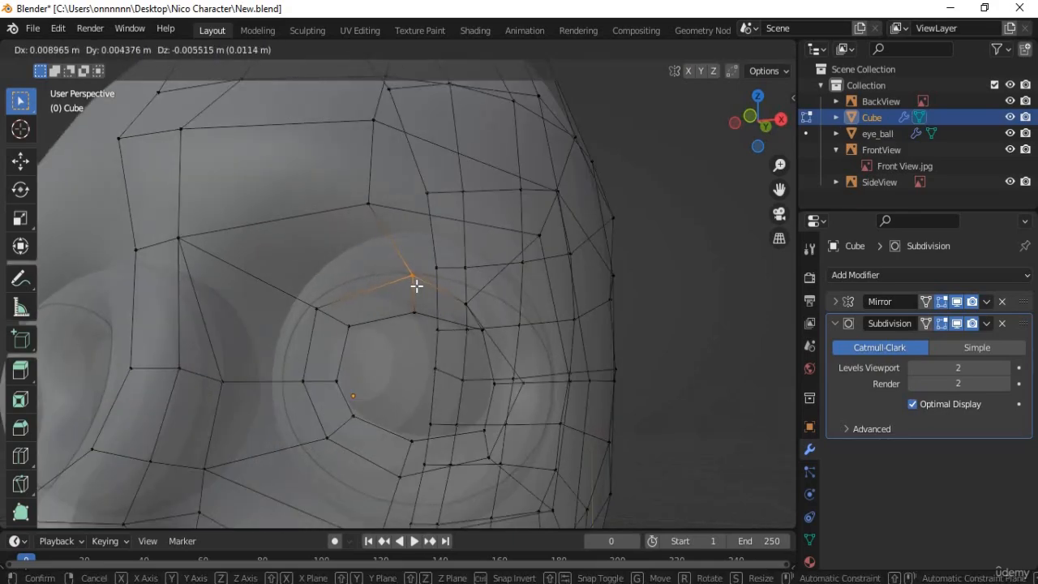
{"action": "left_click", "coordinate": [470, 304]}
- Move the loop's upper outer vertex outward to widen the loop, and nudge its upper inner vertex slightly upward
{"action": "left_click", "coordinate": [465, 306]}
{"action": "key", "text": "g"}
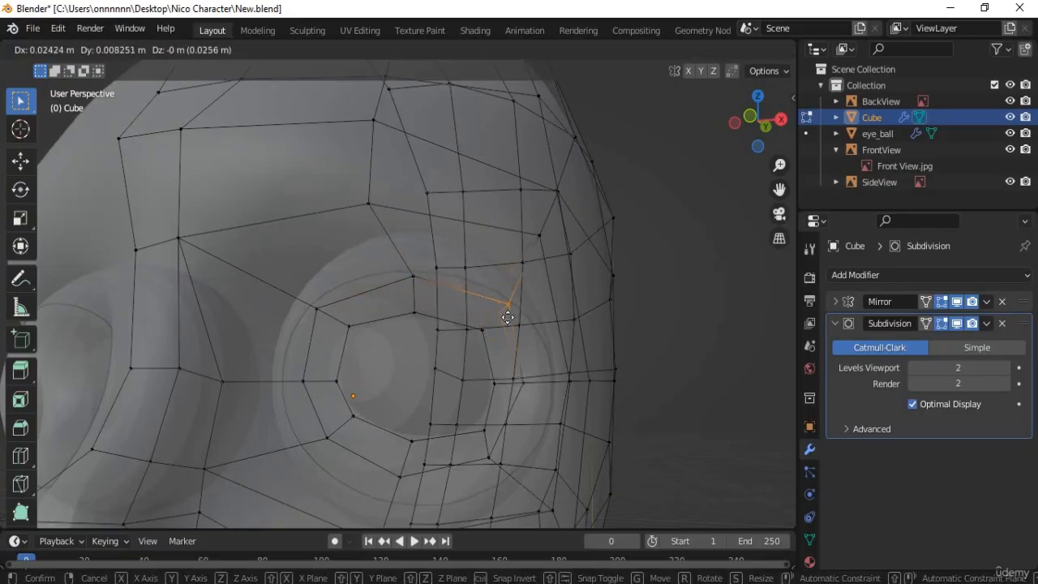
{"action": "left_click", "coordinate": [322, 307]}
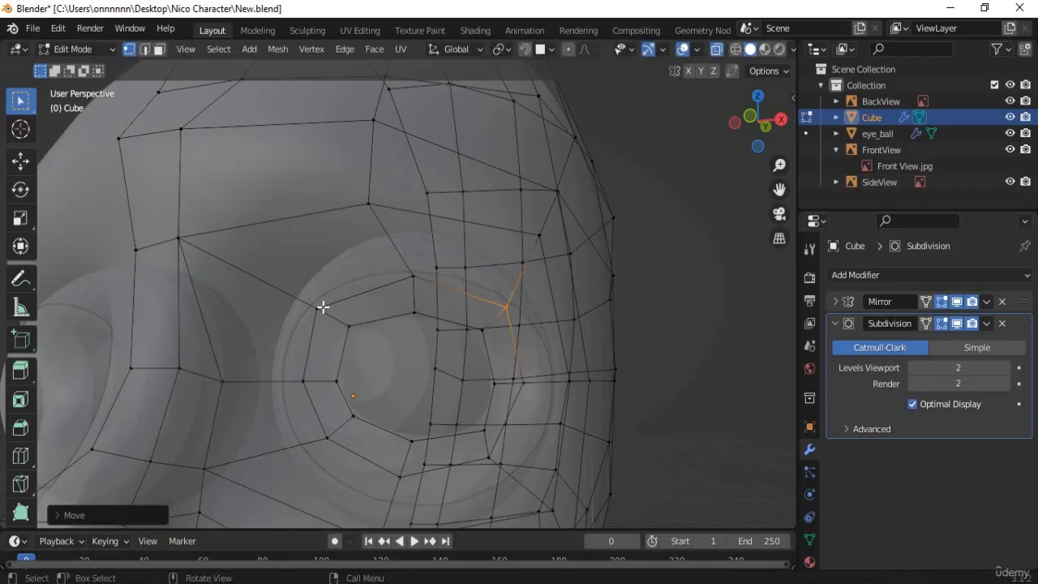
{"action": "left_click", "coordinate": [324, 319]}
{"action": "key", "text": "g"}
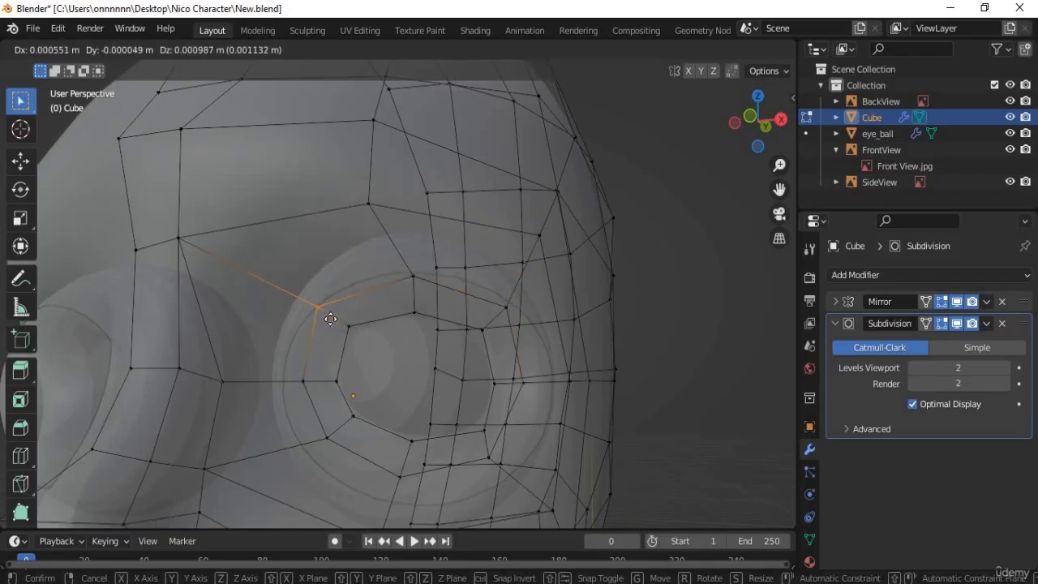
{"action": "left_click", "coordinate": [334, 323]}
- Move the loop's lower outer vertex outward and nudge its outer-corner vertex slightly away from the socket opening
{"action": "left_click", "coordinate": [486, 456]}
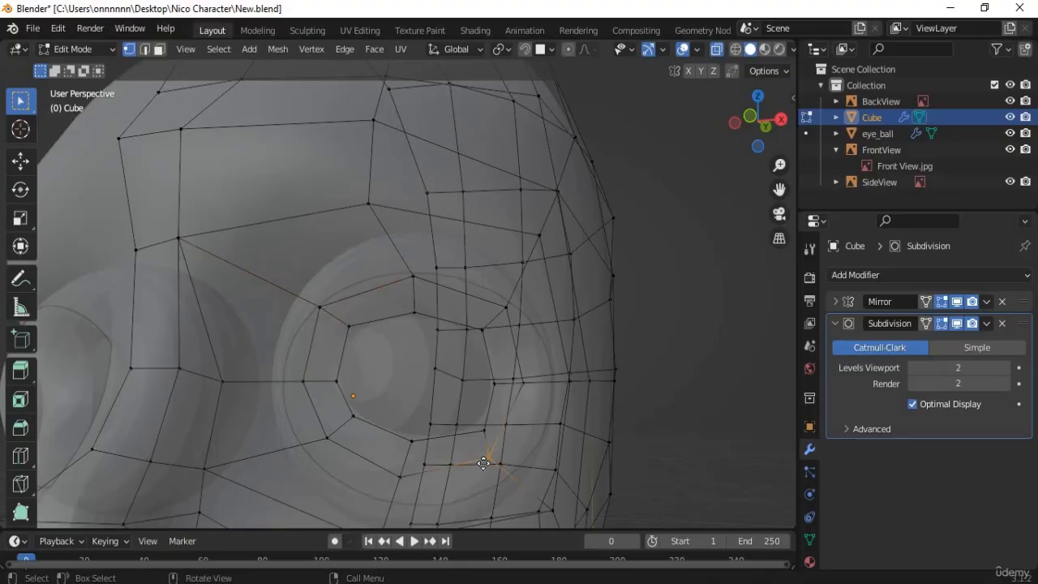
{"action": "key", "text": "g"}
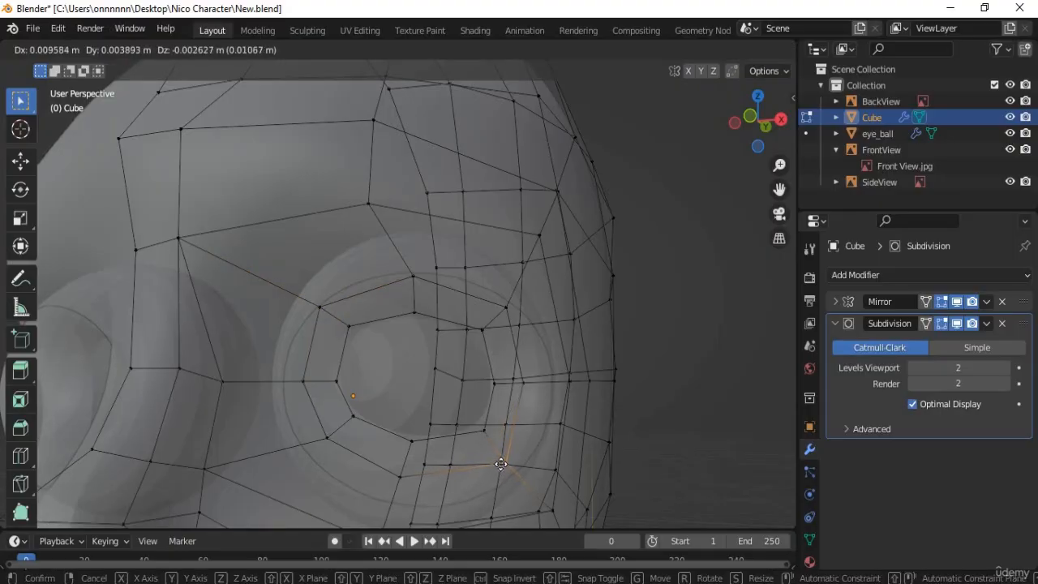
{"action": "left_click", "coordinate": [528, 381]}
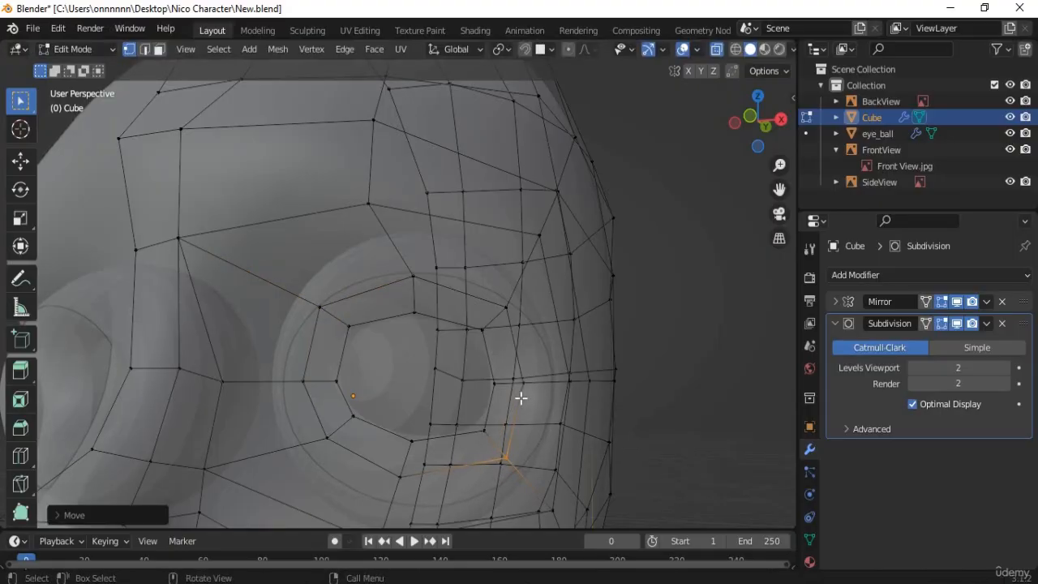
{"action": "mouse_move", "coordinate": [498, 406]}
{"action": "middle_mouse_down"}
{"action": "mouse_move", "coordinate": [520, 409]}
{"action": "mouse_move", "coordinate": [482, 415]}
{"action": "mouse_move", "coordinate": [512, 413]}
{"action": "middle_mouse_up"}
{"action": "key", "text": "alt+z"}
{"action": "key", "text": "alt+z"}
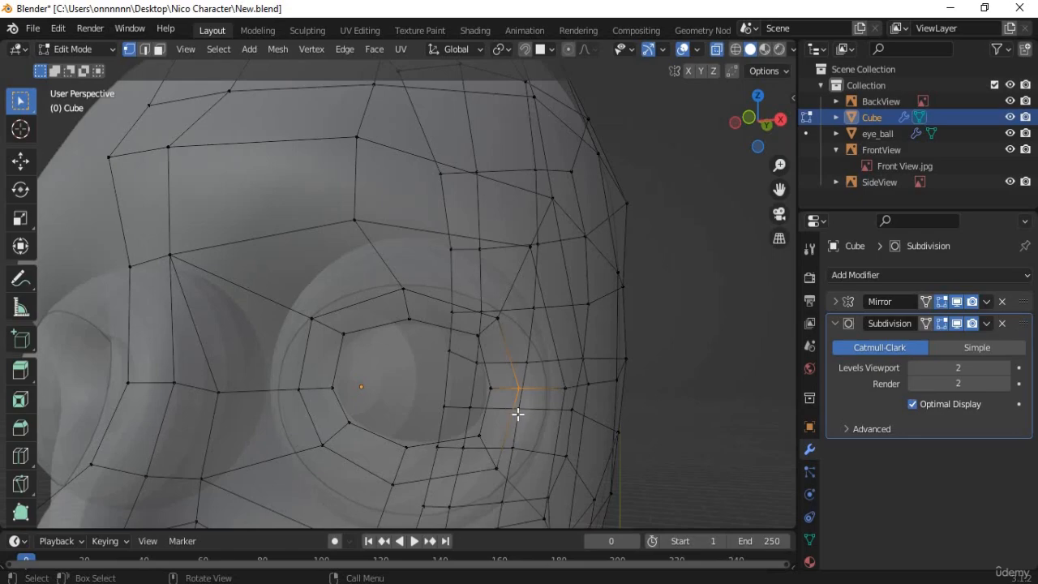
{"action": "key", "text": "g"}
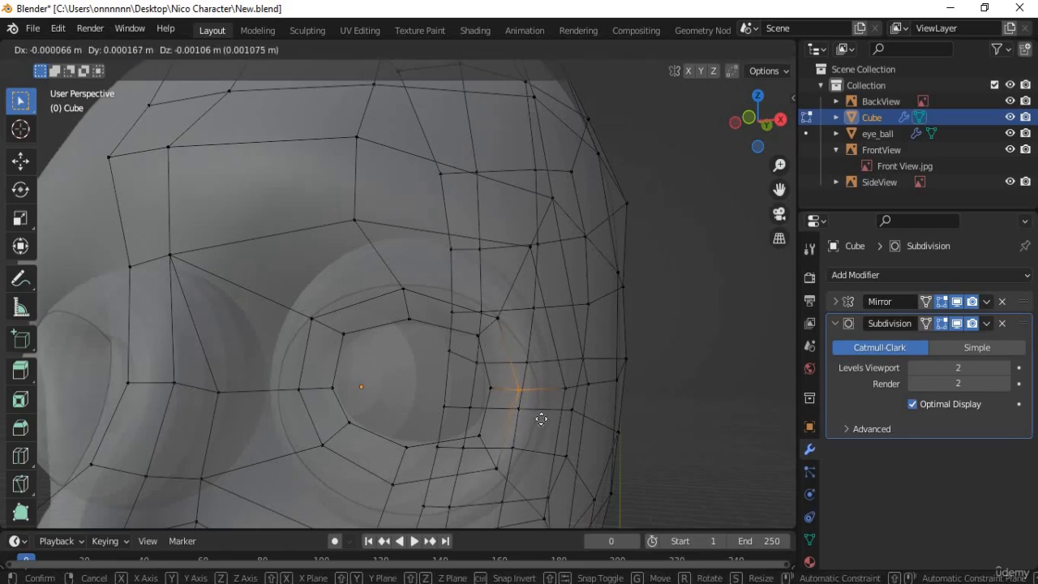
{"action": "left_click", "coordinate": [498, 461]}
- Move the loop's lower outer vertex slightly down and its upper outer vertex slightly up and outward toward the eyeball's outline
{"action": "left_click", "coordinate": [491, 473]}
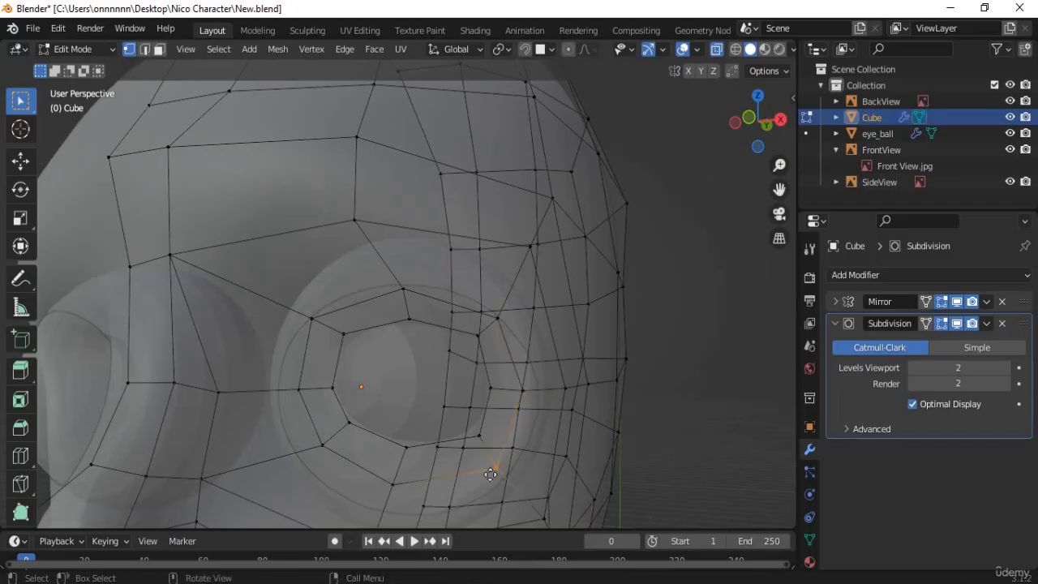
{"action": "key", "text": "g"}
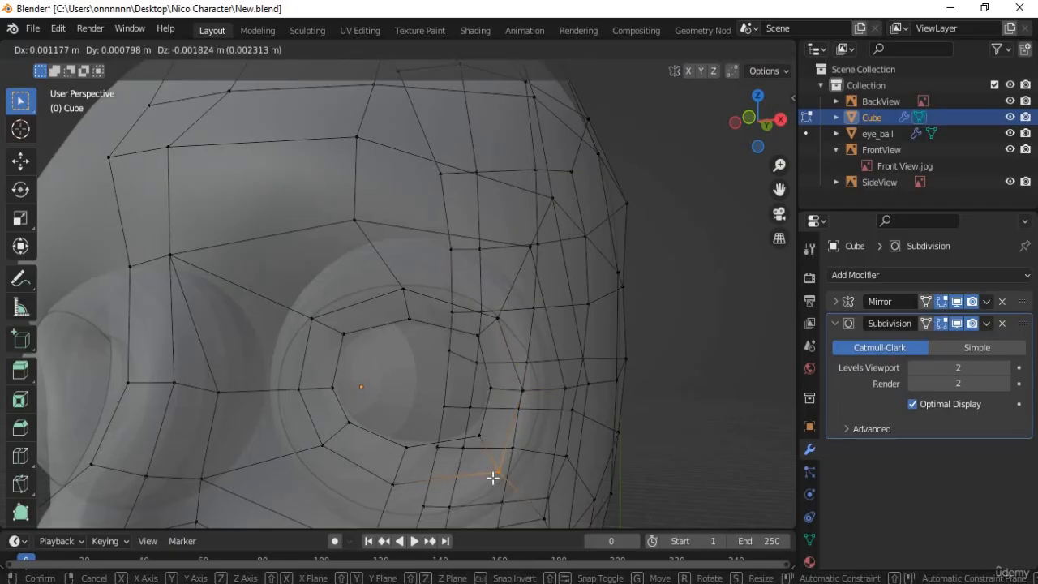
{"action": "left_click", "coordinate": [493, 478]}
{"action": "key", "text": "g"}
{"action": "left_click", "coordinate": [494, 481]}
{"action": "left_click", "coordinate": [495, 322]}
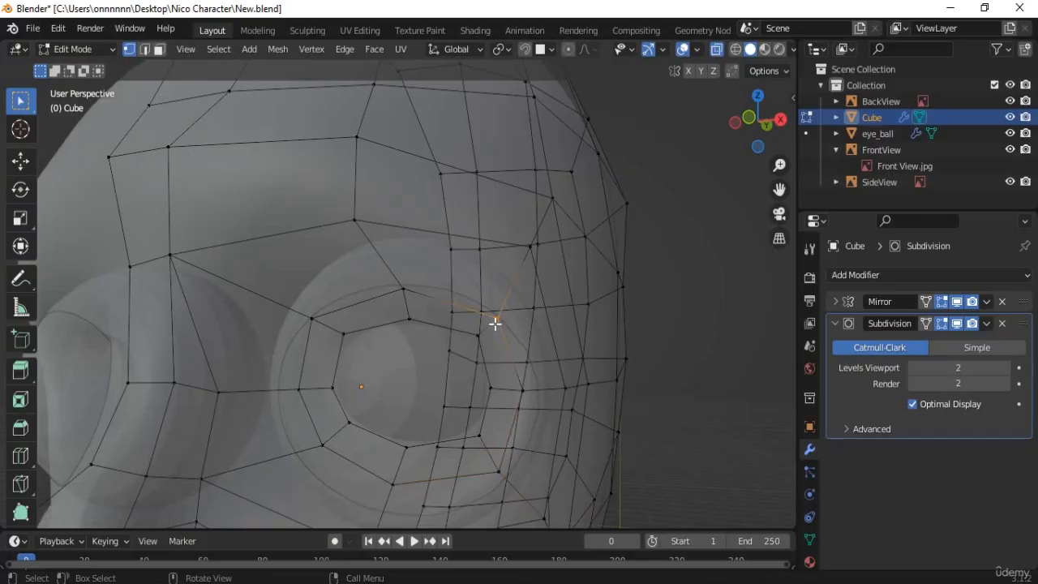
{"action": "key", "text": "g"}
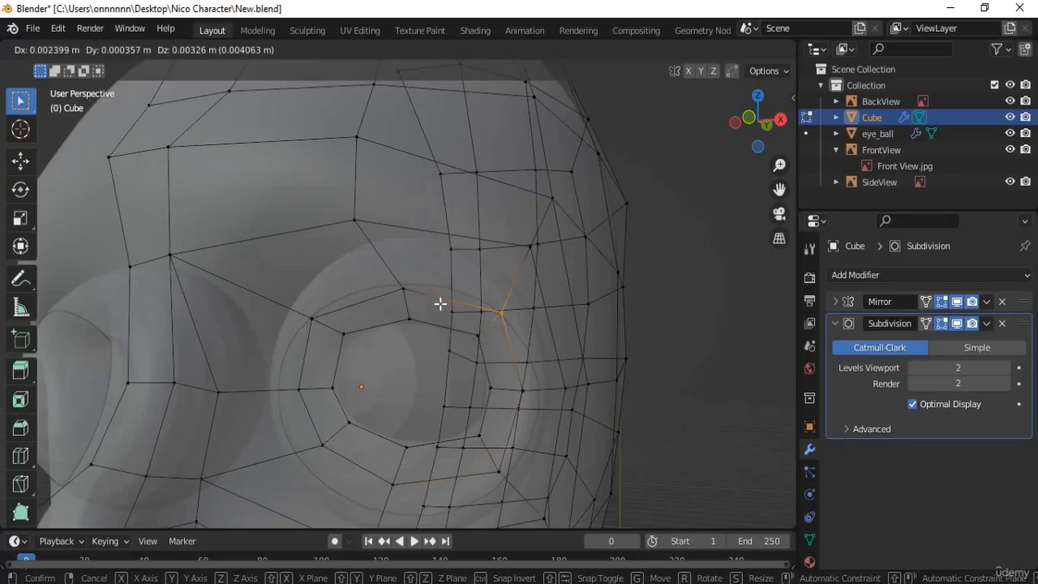
{"action": "left_click", "coordinate": [407, 282]}
- Raise the loop's upper middle vertex and nudge its upper inner vertex up and toward the eye to round the upper curve
{"action": "left_click", "coordinate": [404, 288]}
{"action": "key", "text": "g"}
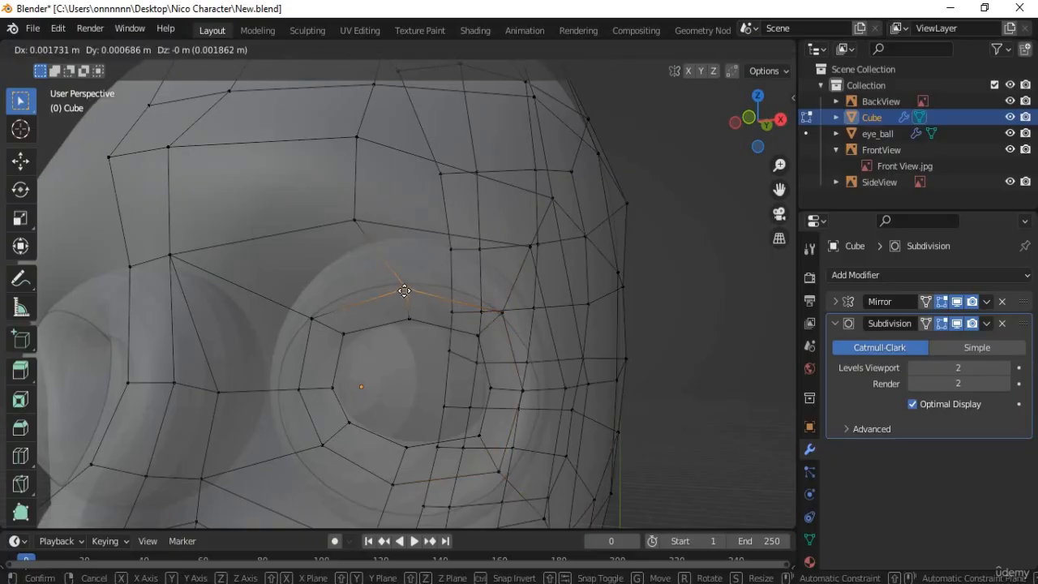
{"action": "left_click", "coordinate": [409, 284]}
{"action": "key", "text": "b"}
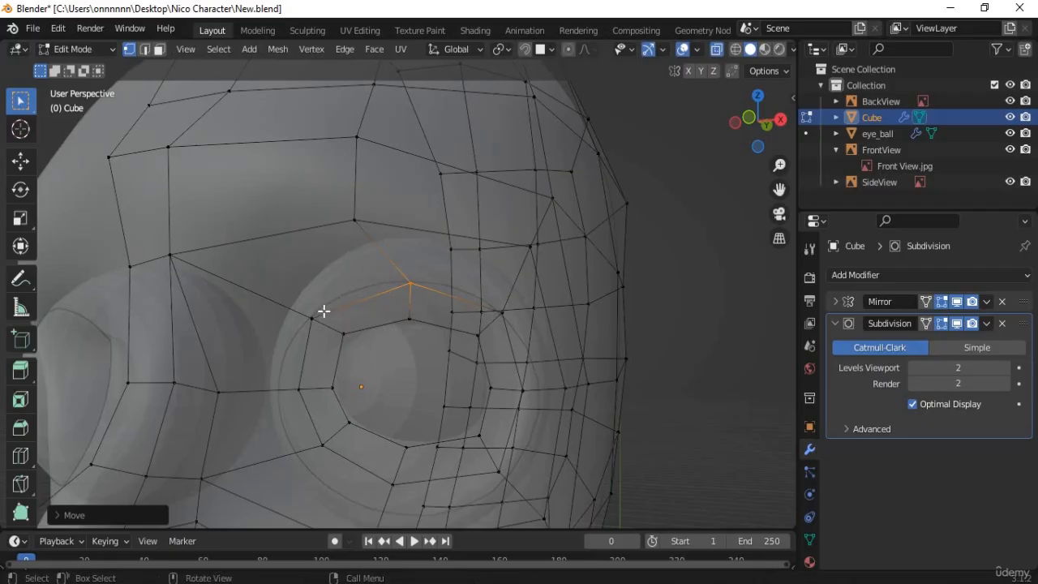
{"action": "left_click_drag", "start_coordinate": [300, 335], "coordinate": [320, 310]}
{"action": "key", "text": "g"}
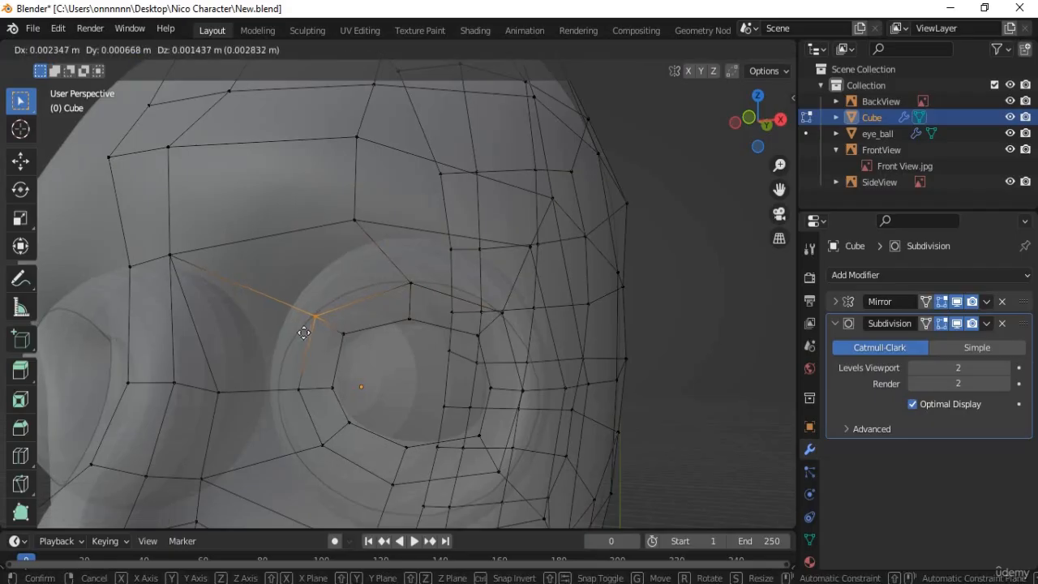
{"action": "left_click", "coordinate": [313, 392]}
- Move the loop's lower inner vertex slightly downward toward the eyeball's outline
{"action": "left_click", "coordinate": [321, 449]}
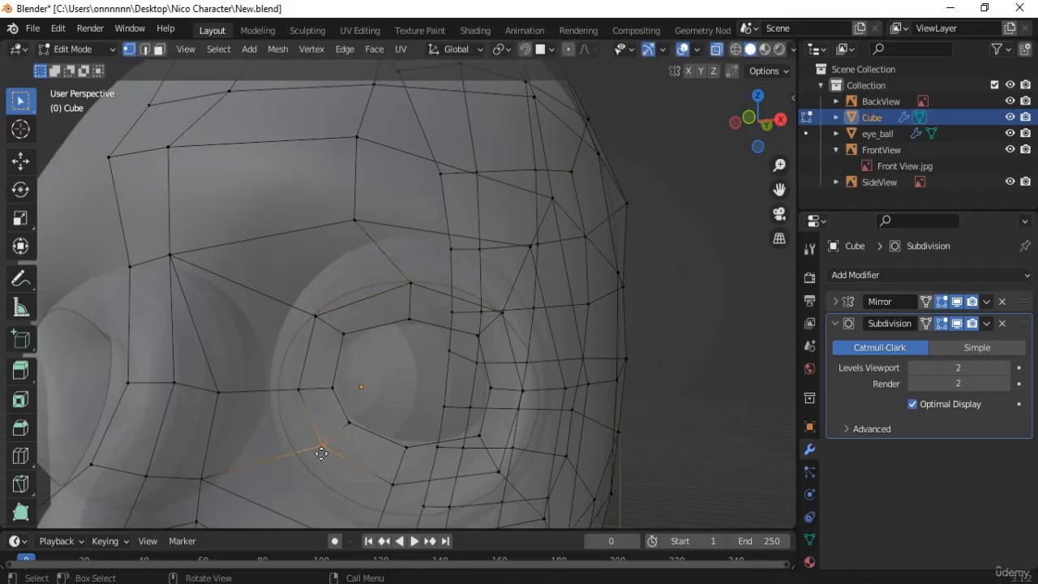
{"action": "key", "text": "g"}
{"action": "left_click", "coordinate": [325, 455]}
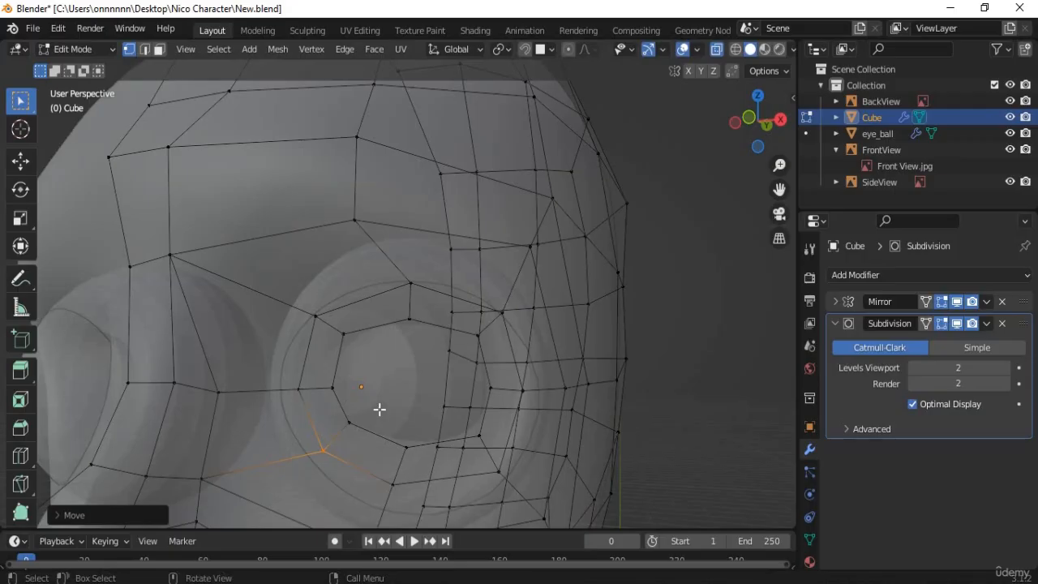
- With X-ray off, move the loop's lower inner vertex down and toward the nose to round the lid's lower inner edge
{"action": "scroll", "coordinate": [379, 409], "scroll_direction": "down", "scroll_amount": 8}
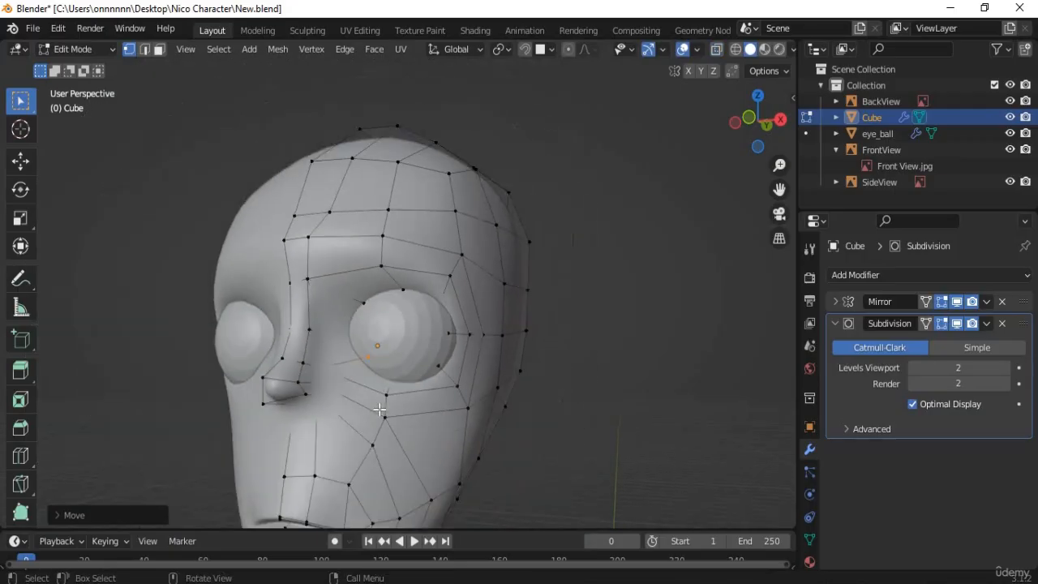
{"action": "middle_click_drag", "start_coordinate": [449, 421], "coordinate": [394, 417]}
{"action": "scroll", "coordinate": [457, 375], "scroll_direction": "up", "scroll_amount": 3}
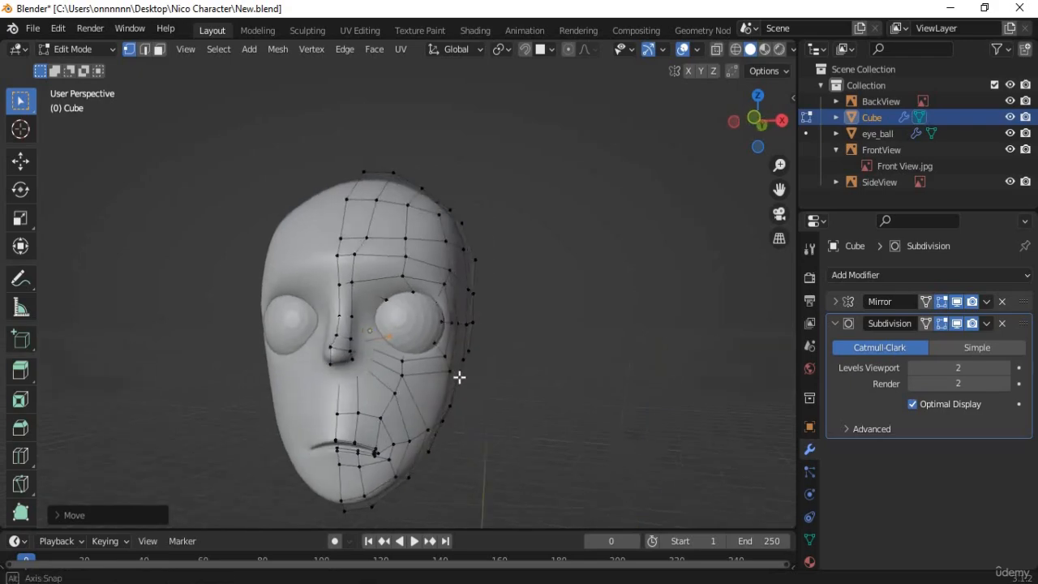
{"action": "scroll", "coordinate": [424, 377], "scroll_direction": "up", "scroll_amount": 2}
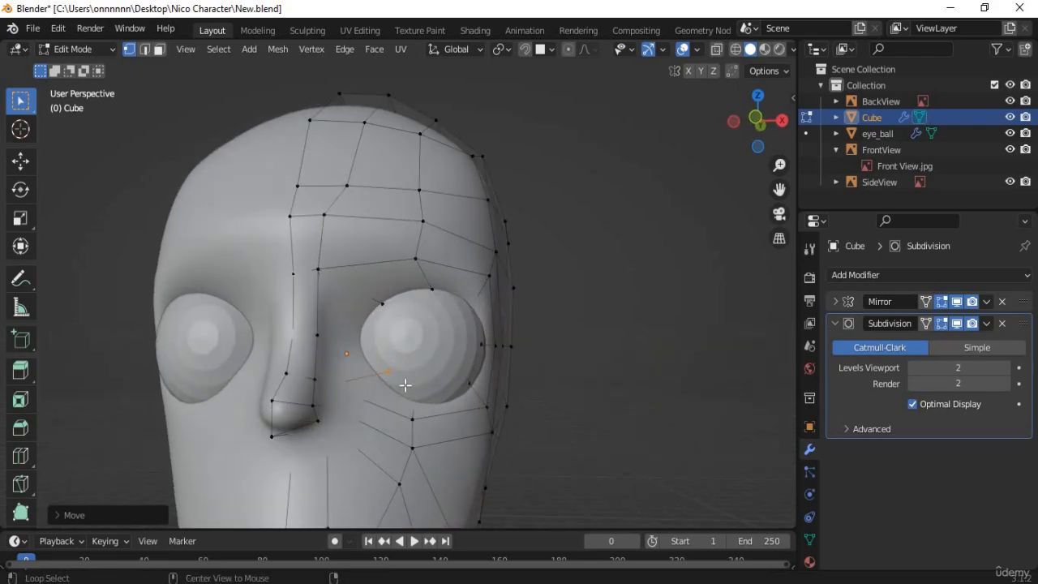
{"action": "key", "text": "alt+z"}
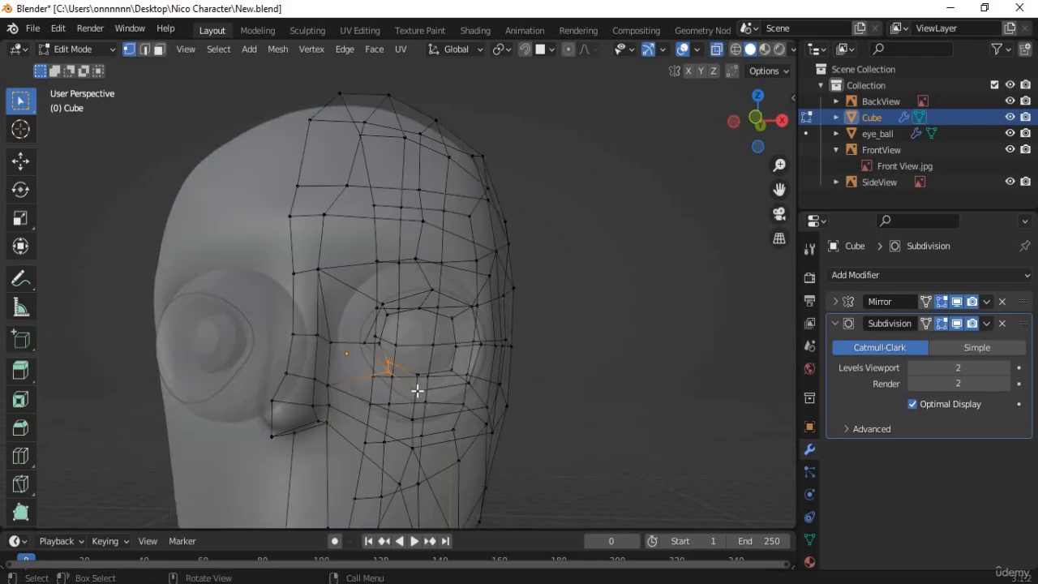
{"action": "key", "text": "alt+z"}
{"action": "scroll", "coordinate": [399, 382], "scroll_direction": "up", "scroll_amount": 2}
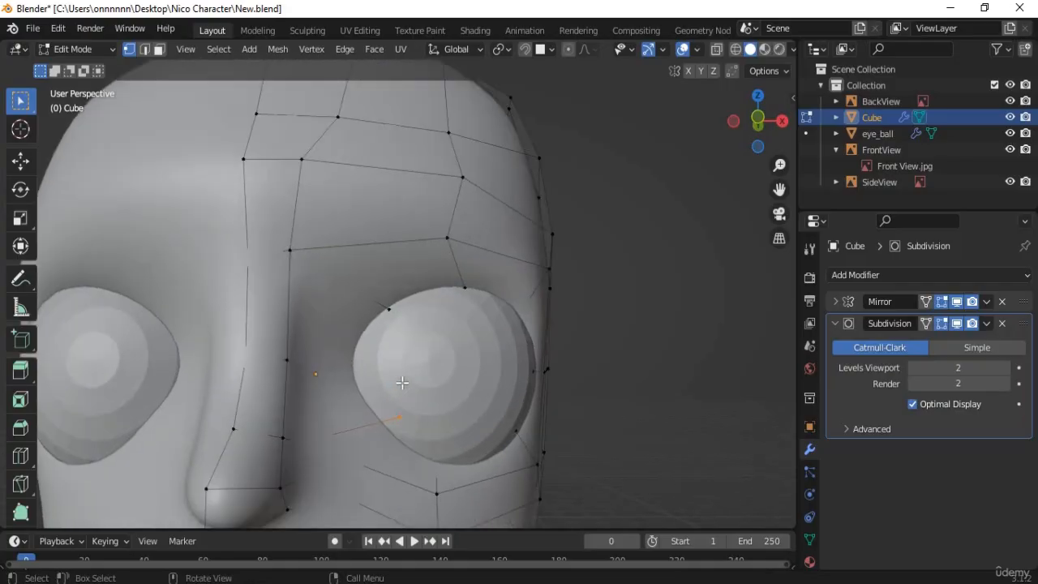
{"action": "key", "text": "g"}
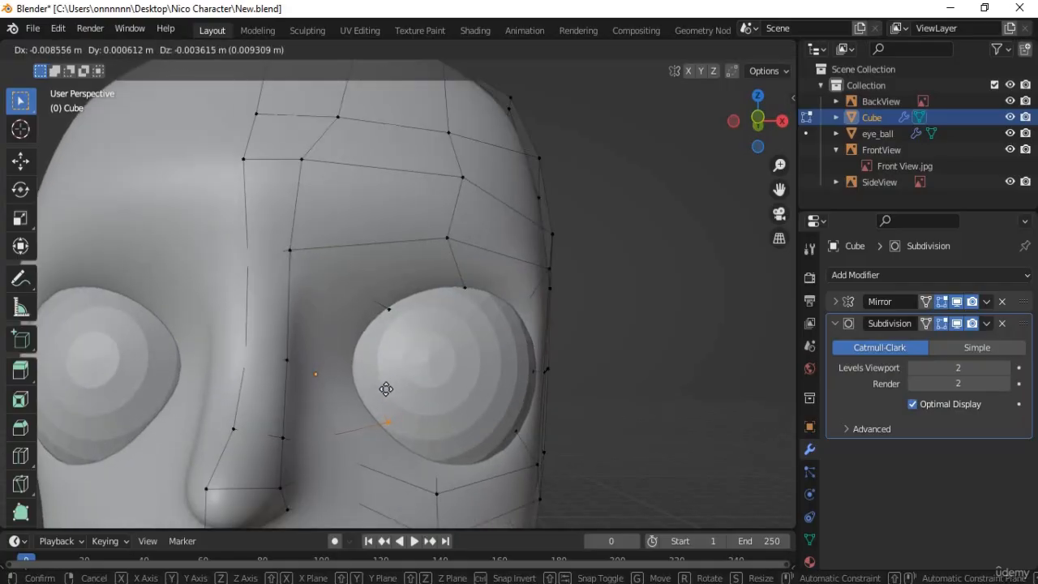
{"action": "left_click", "coordinate": [380, 392]}
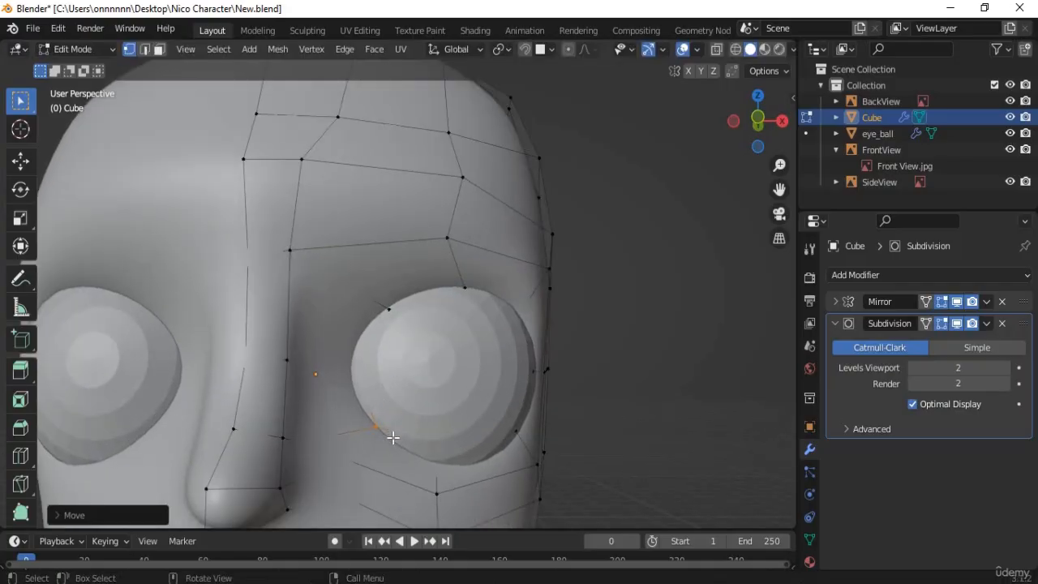
- With X-ray on, move the loop's lower inner vertex about 0.013 m toward the nose to widen the lid's lower inner corner
{"action": "key", "text": "alt+z"}
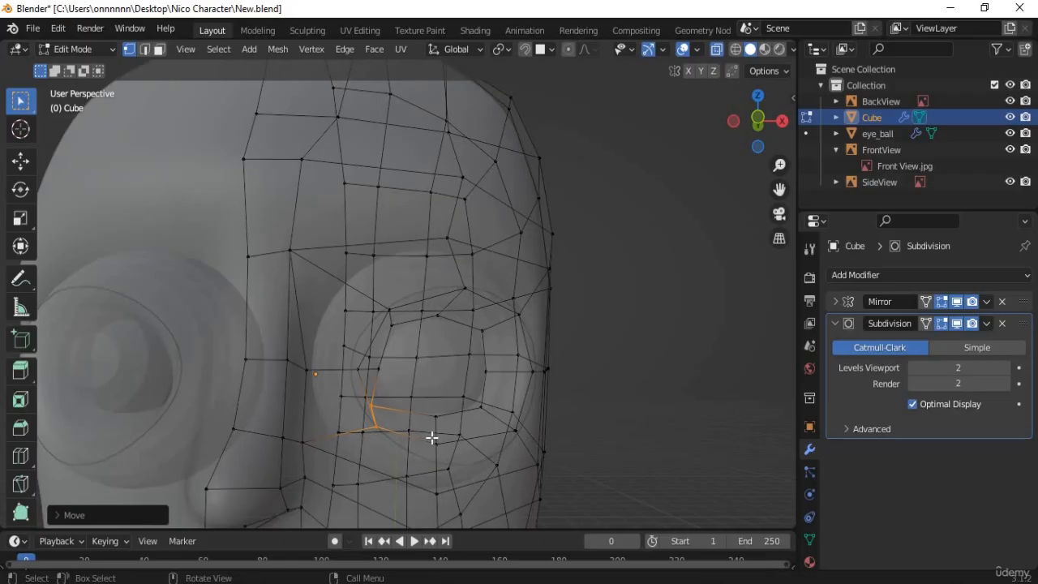
{"action": "left_click", "coordinate": [374, 430]}
{"action": "key", "text": "g"}
{"action": "key", "text": "g"}
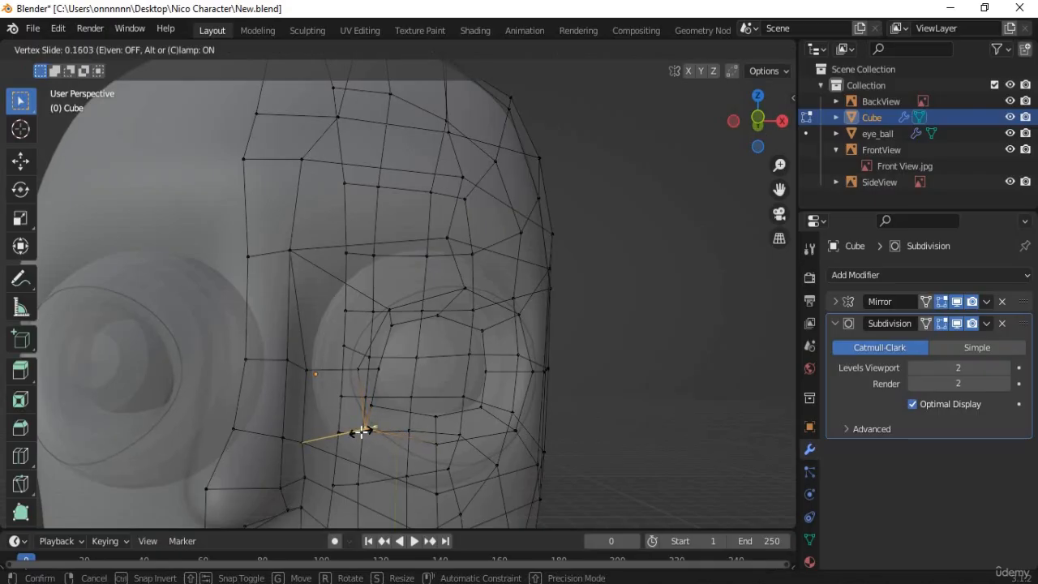
{"action": "left_click", "coordinate": [374, 434]}
{"action": "key", "text": "g"}
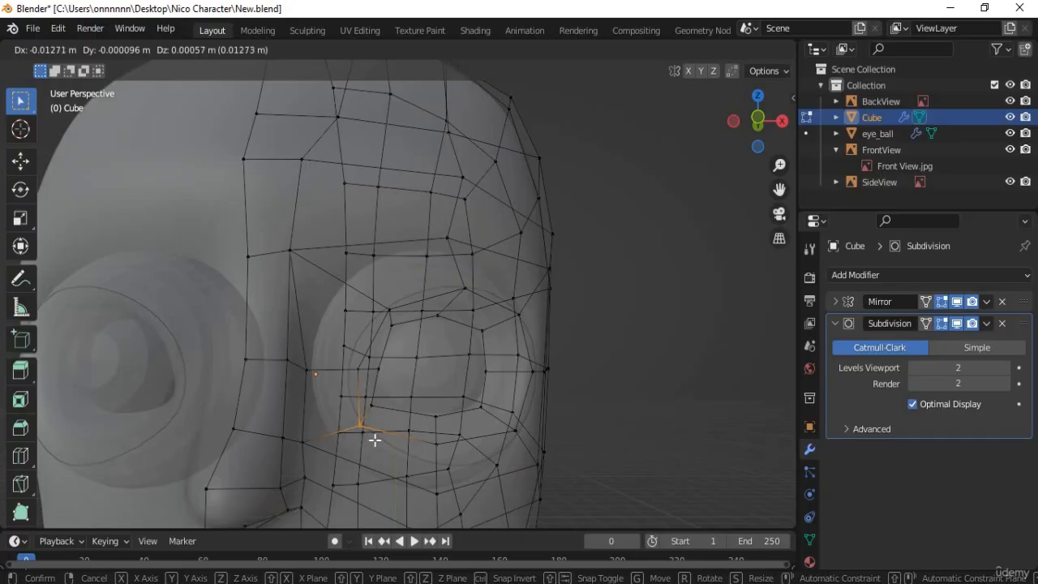
{"action": "left_click", "coordinate": [375, 440]}
{"action": "mouse_move", "coordinate": [364, 437]}
{"action": "middle_mouse_down"}
{"action": "mouse_move", "coordinate": [350, 440]}
{"action": "mouse_move", "coordinate": [368, 424]}
{"action": "middle_mouse_up"}
{"action": "key", "text": "alt+z"}
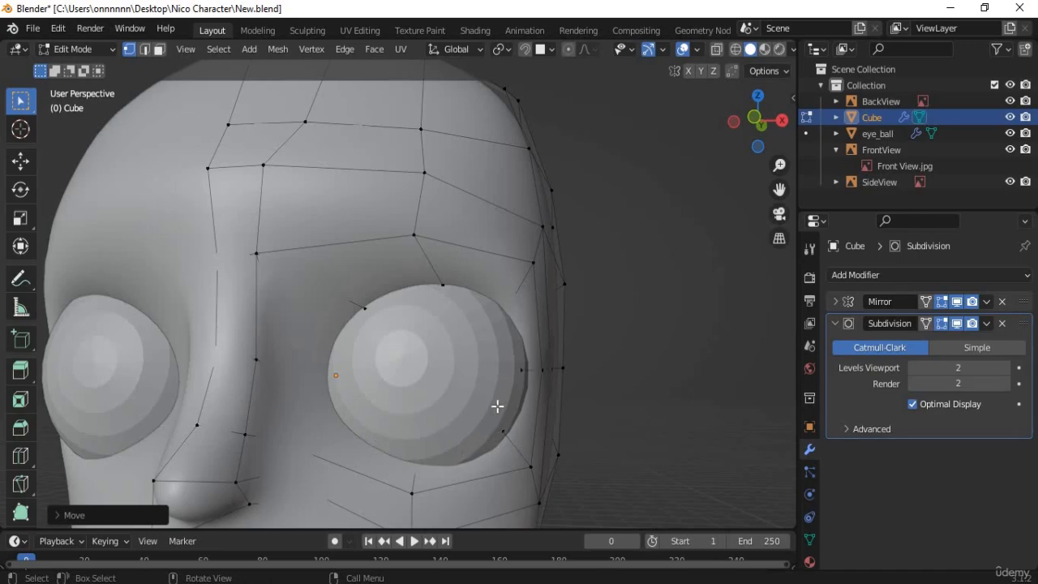
- Move the loop's upper outer vertex about 0.01 m down and inward toward the eyeball's outline
{"action": "key", "text": "alt+z"}
{"action": "middle_click_drag", "start_coordinate": [507, 348], "coordinate": [485, 306]}
{"action": "key", "text": "alt+a"}
{"action": "left_click", "coordinate": [485, 306]}
{"action": "middle_click_drag", "start_coordinate": [494, 359], "coordinate": [508, 358]}
{"action": "key", "text": "g"}
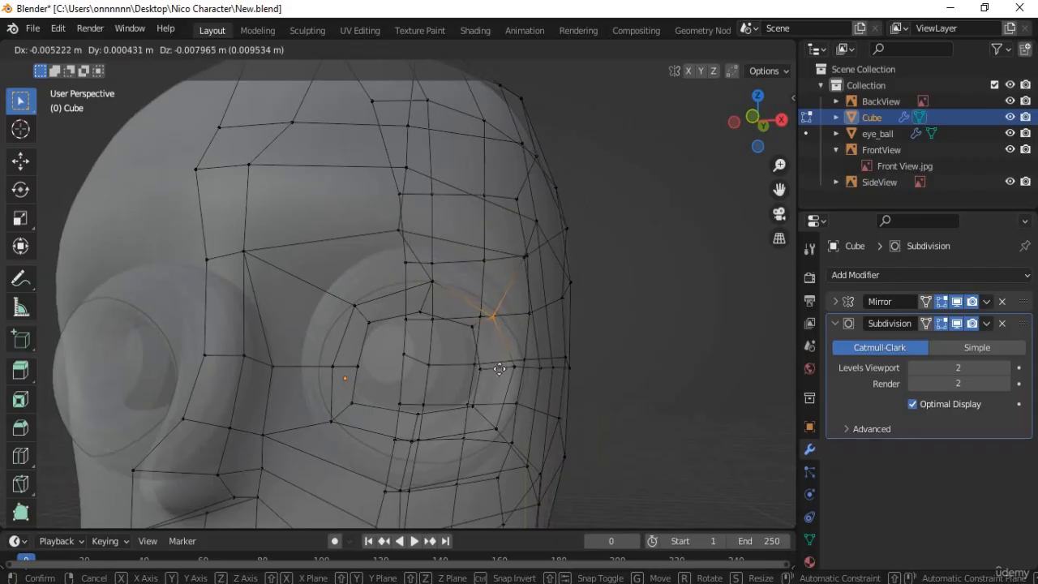
{"action": "left_click", "coordinate": [440, 292]}
- Nudge the loop's upper middle vertex very slightly to refine the lid's upper curve
{"action": "middle_click_drag", "start_coordinate": [466, 294], "coordinate": [471, 279]}
{"action": "left_click", "coordinate": [459, 287]}
{"action": "key", "text": "g"}
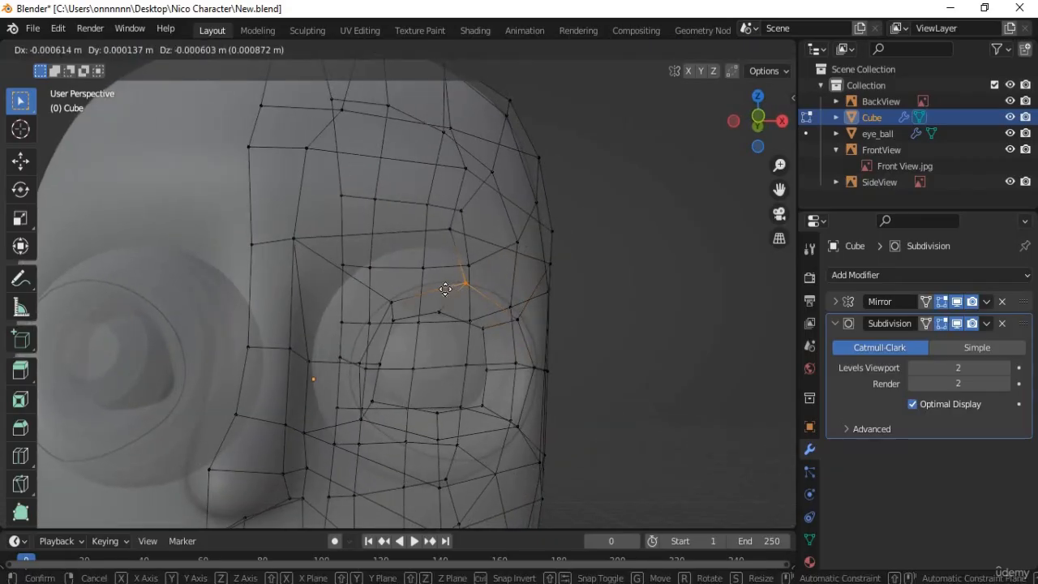
{"action": "left_click", "coordinate": [440, 292]}
- Examine how the lid loop fits around the eyeball from several angles, with X-ray off and on
{"action": "scroll", "coordinate": [484, 382], "scroll_direction": "down", "scroll_amount": 5}
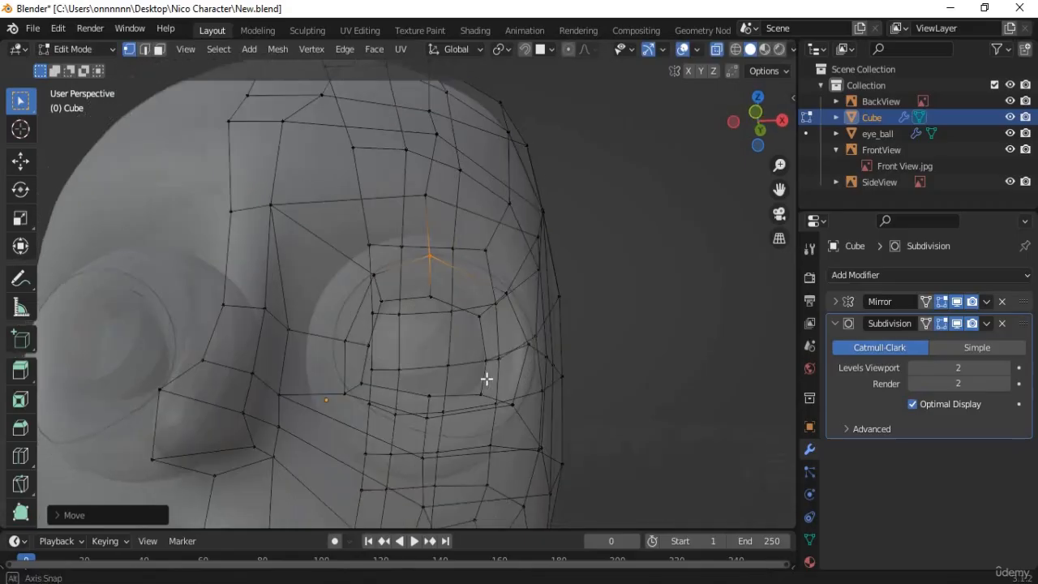
{"action": "key", "text": "alt+z"}
{"action": "middle_click_drag", "start_coordinate": [492, 378], "coordinate": [441, 433]}
{"action": "key", "text": "alt+z"}
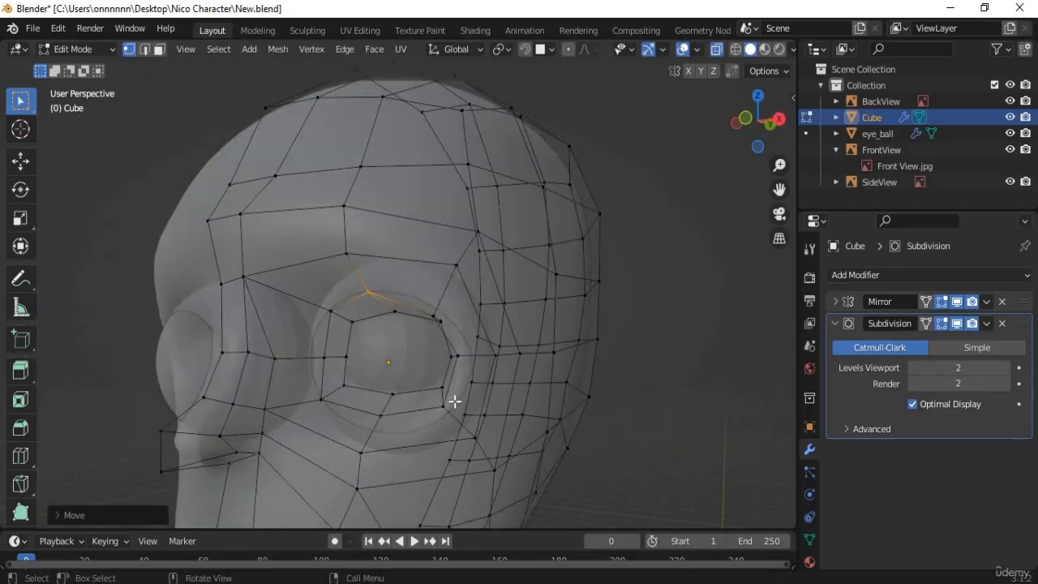
{"action": "scroll", "coordinate": [455, 400], "scroll_direction": "up", "scroll_amount": 1}
{"action": "middle_click_drag", "start_coordinate": [447, 364], "coordinate": [446, 287]}
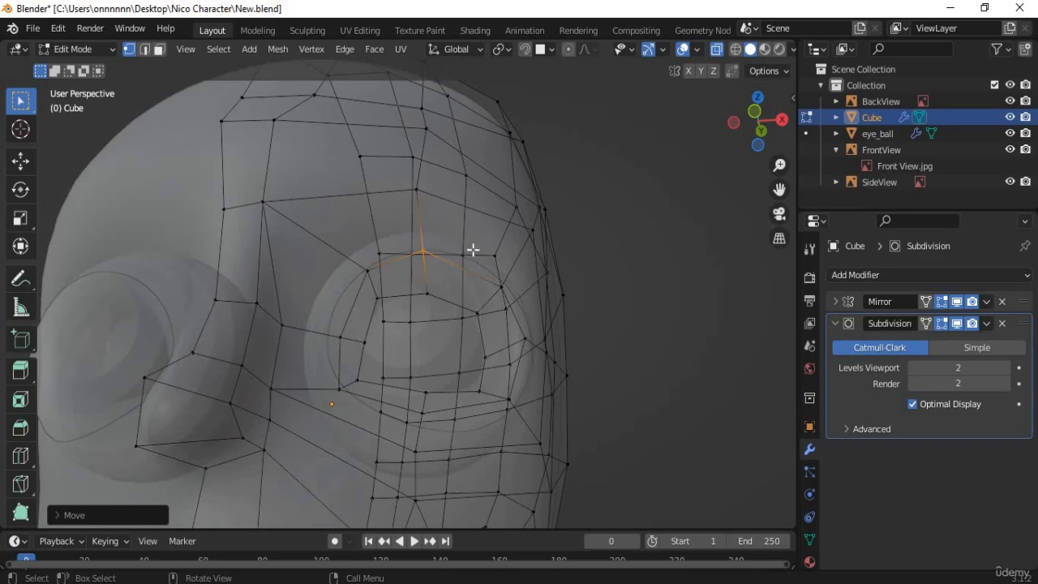
{"action": "left_click", "coordinate": [499, 314]}
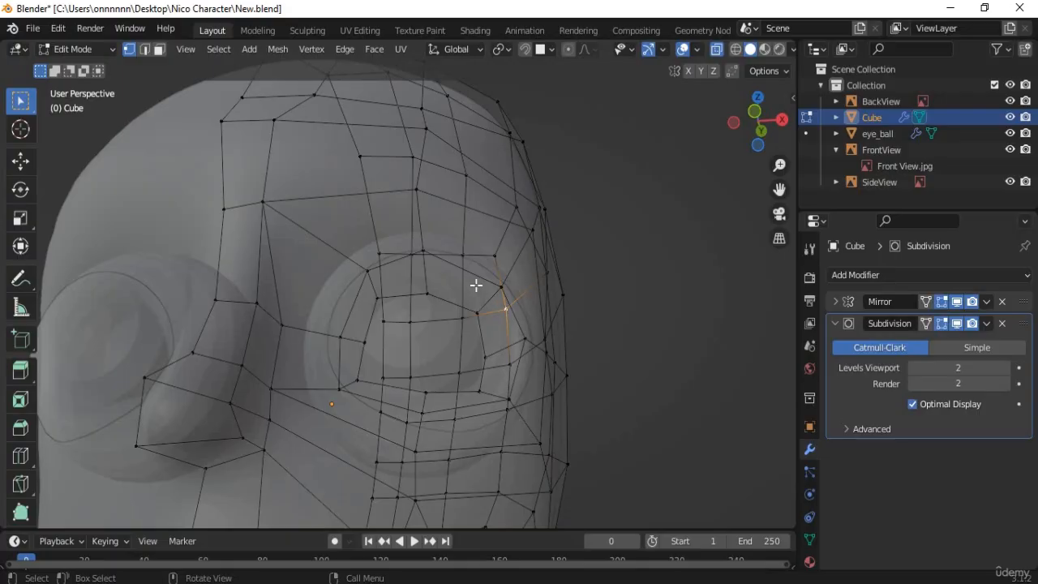
- From an angled view, lower the loop's upper middle vertex slightly toward the eyeball's outline
{"action": "middle_click_drag", "start_coordinate": [407, 381], "coordinate": [329, 362]}
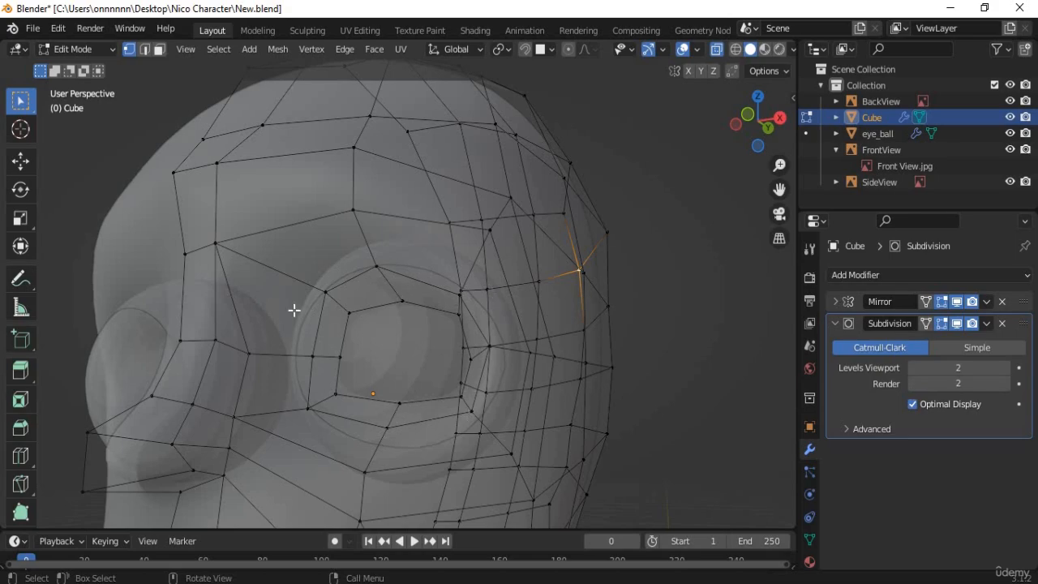
{"action": "left_click", "coordinate": [372, 275]}
{"action": "key", "text": "g"}
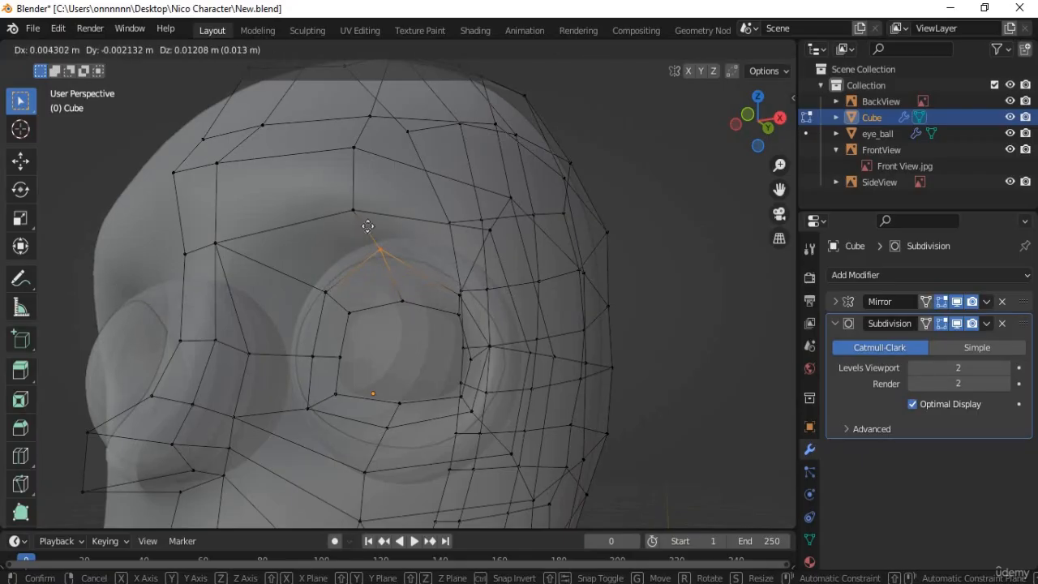
{"action": "left_click", "coordinate": [371, 289]}
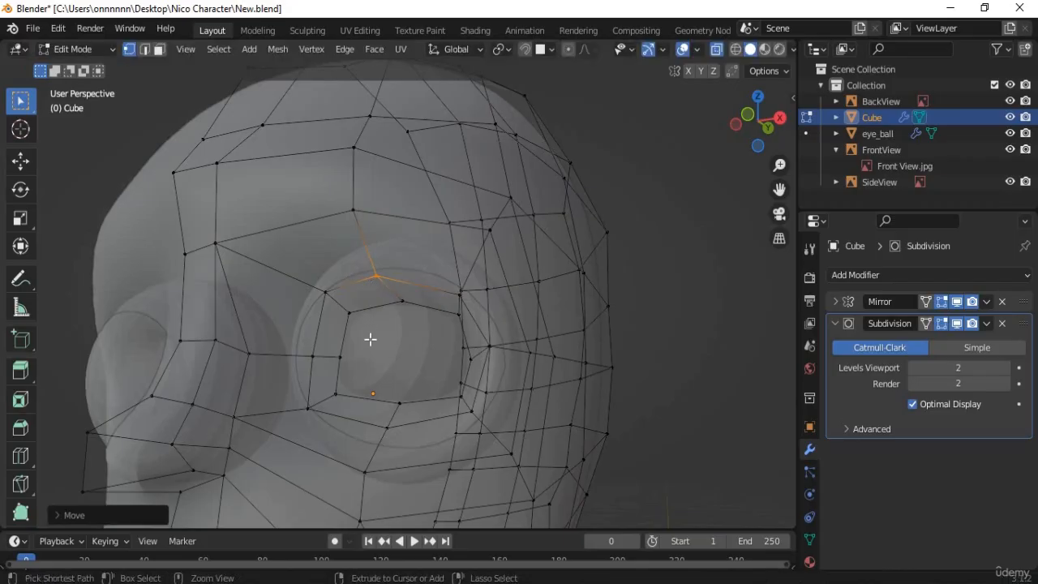
{"action": "middle_click_drag", "start_coordinate": [370, 341], "coordinate": [408, 297]}
{"action": "left_click", "coordinate": [397, 303]}
{"action": "key", "text": "g"}
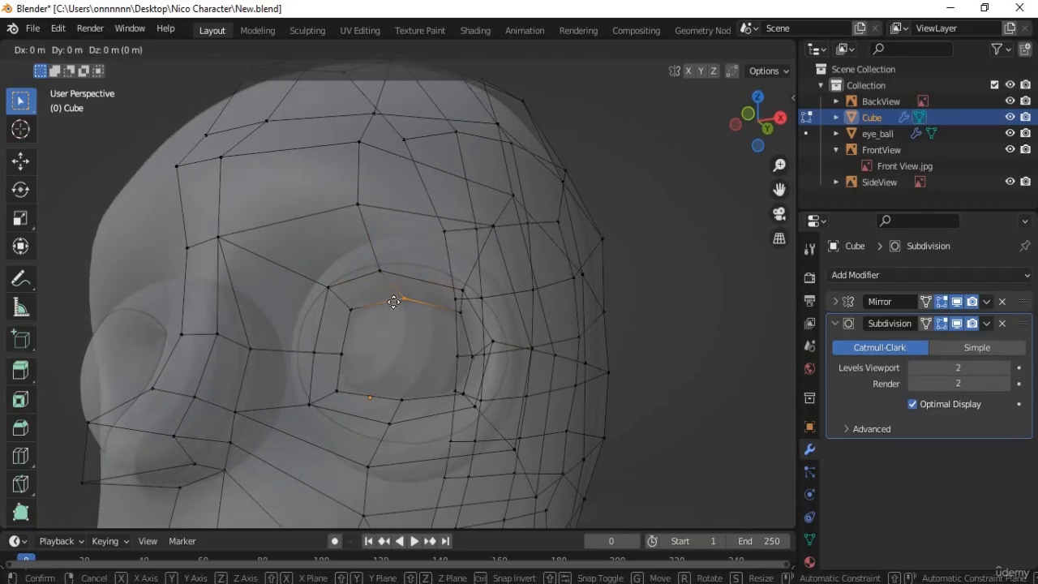
{"action": "left_click", "coordinate": [398, 308]}
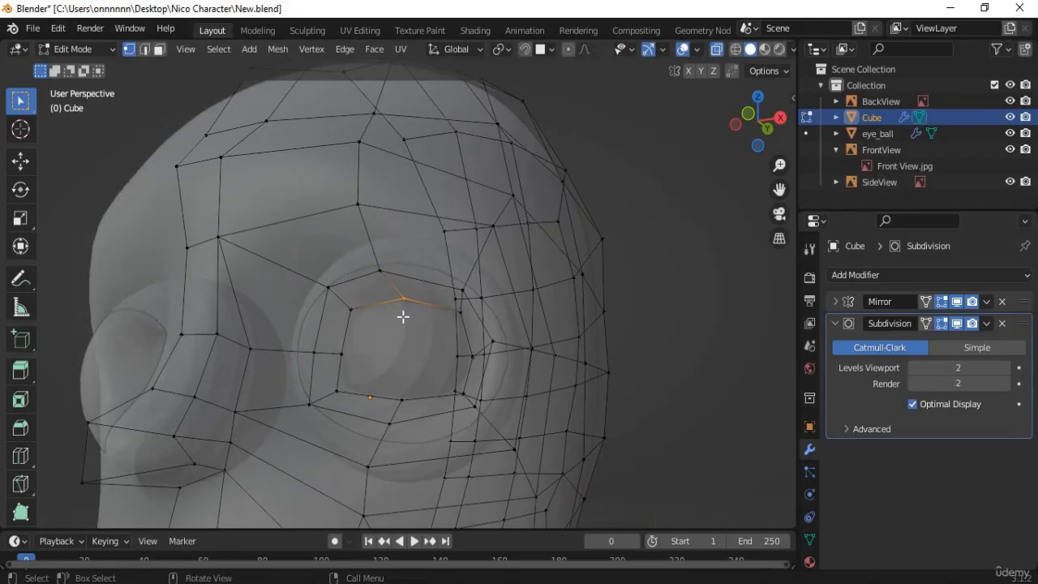
{"action": "middle_click_drag", "start_coordinate": [403, 316], "coordinate": [408, 264]}
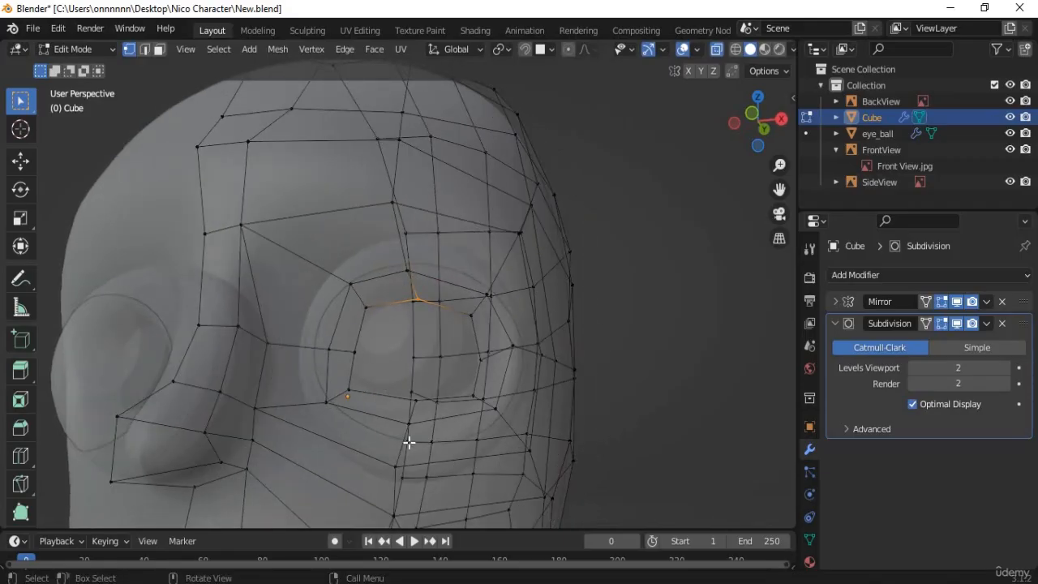
{"action": "scroll", "coordinate": [433, 365], "scroll_direction": "down", "scroll_amount": 2}
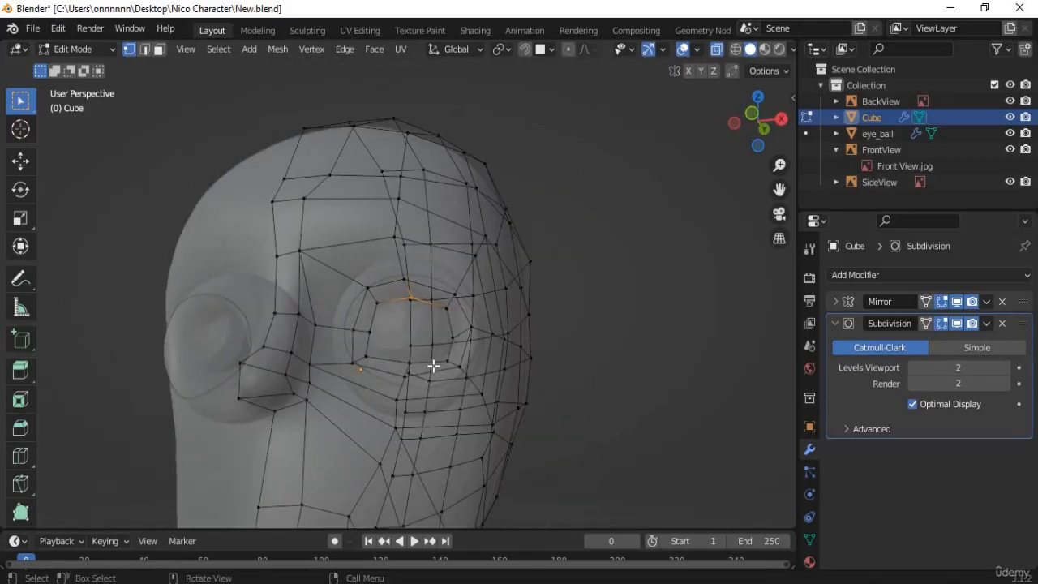